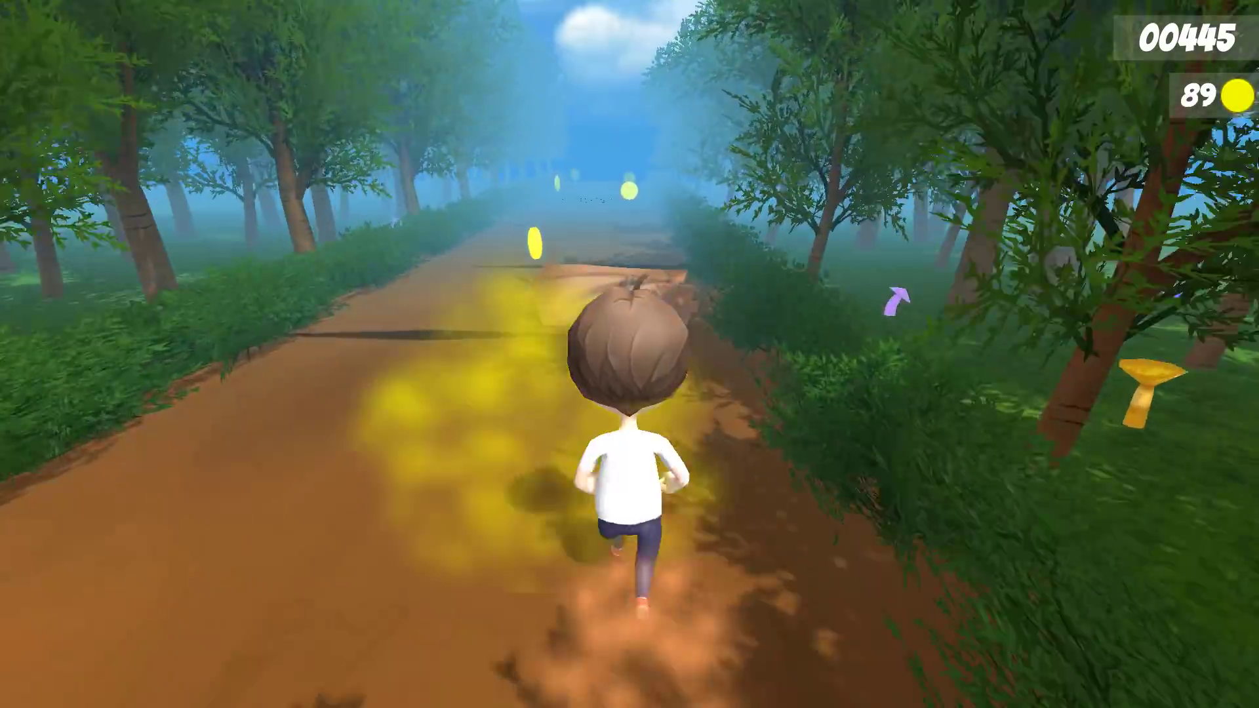
Jump the runner over the barrier with the Up arrow, then leave the game for the Unity editor.
key("Up")
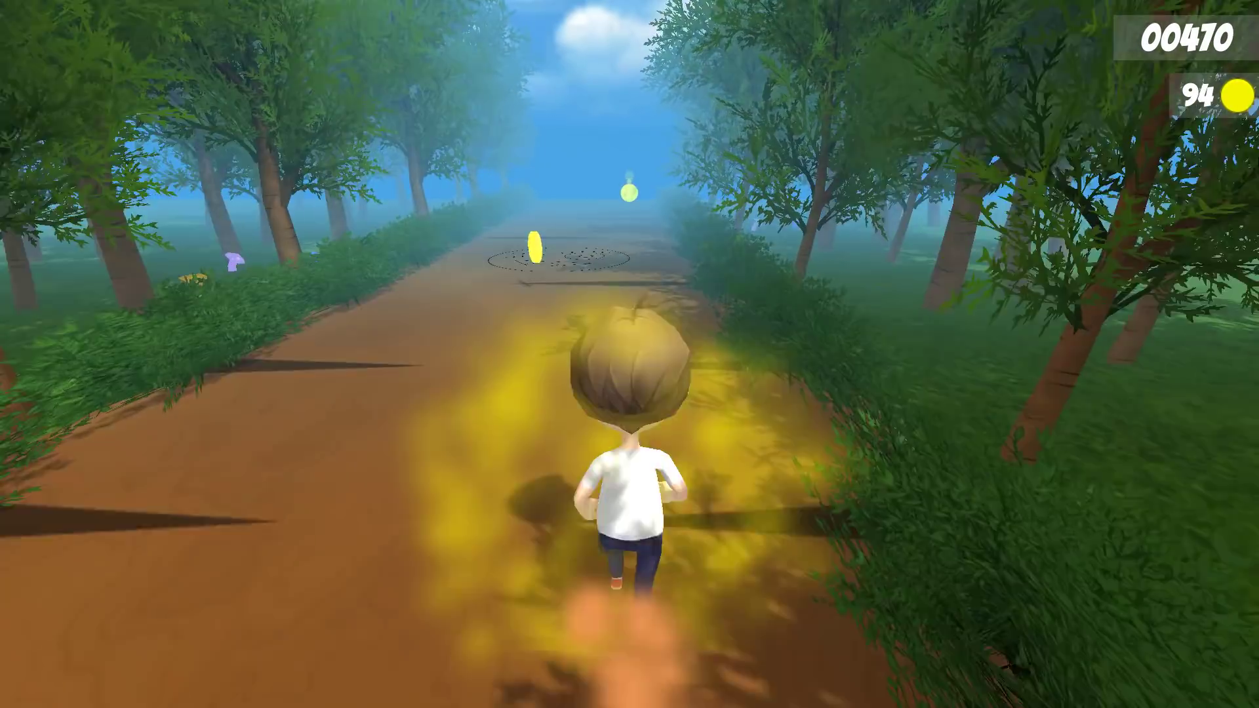
key("alt+Tab")
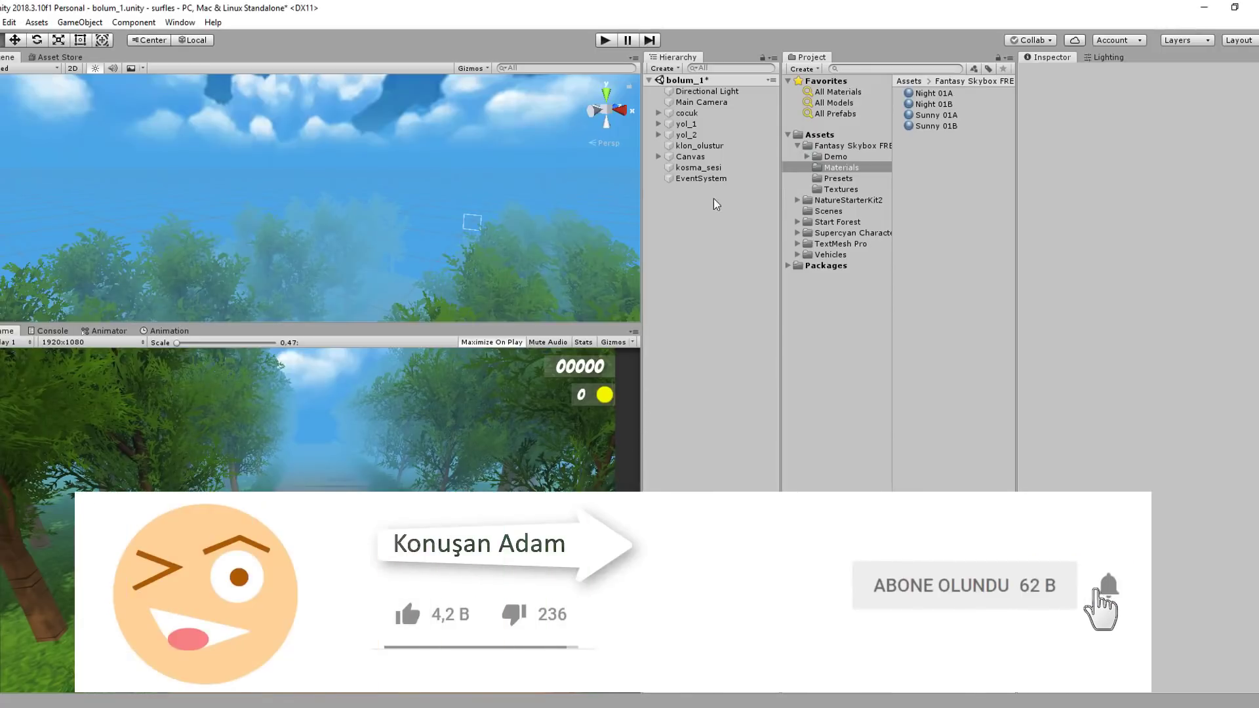
Select the Directional Light and locate the Sunny 01A skybox material from the Lighting settings.
left_click(721, 92)
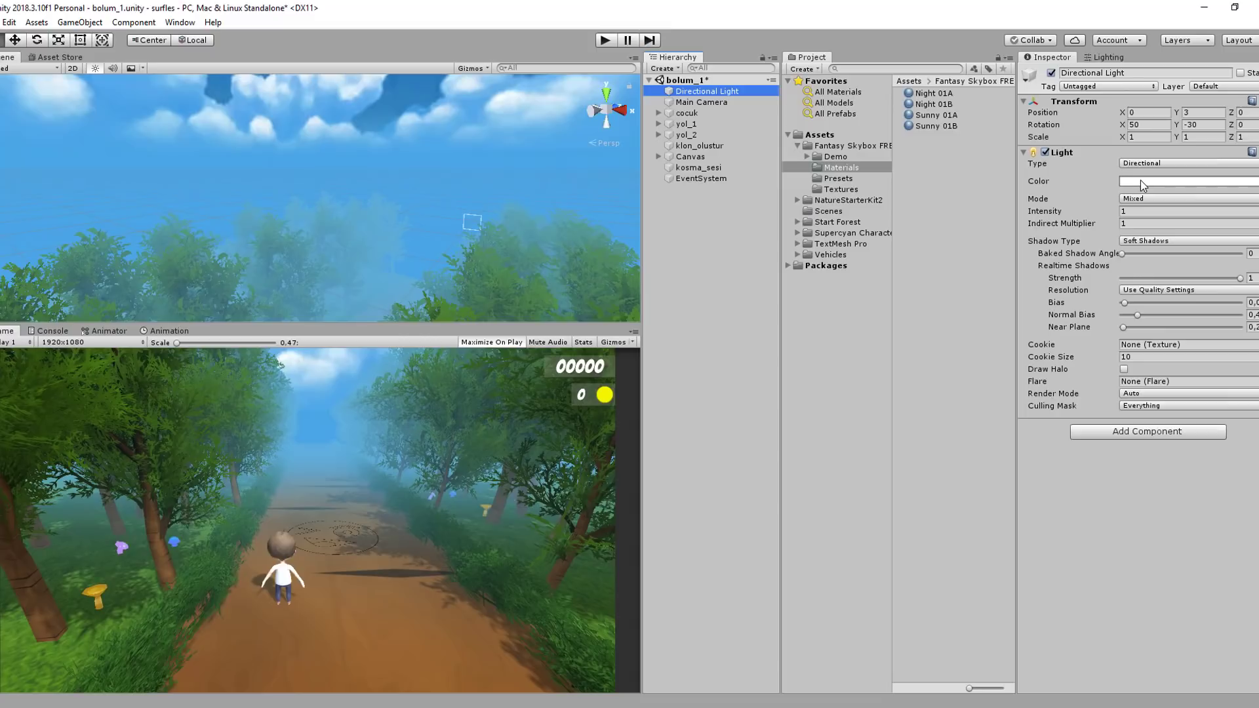
left_click(1109, 58)
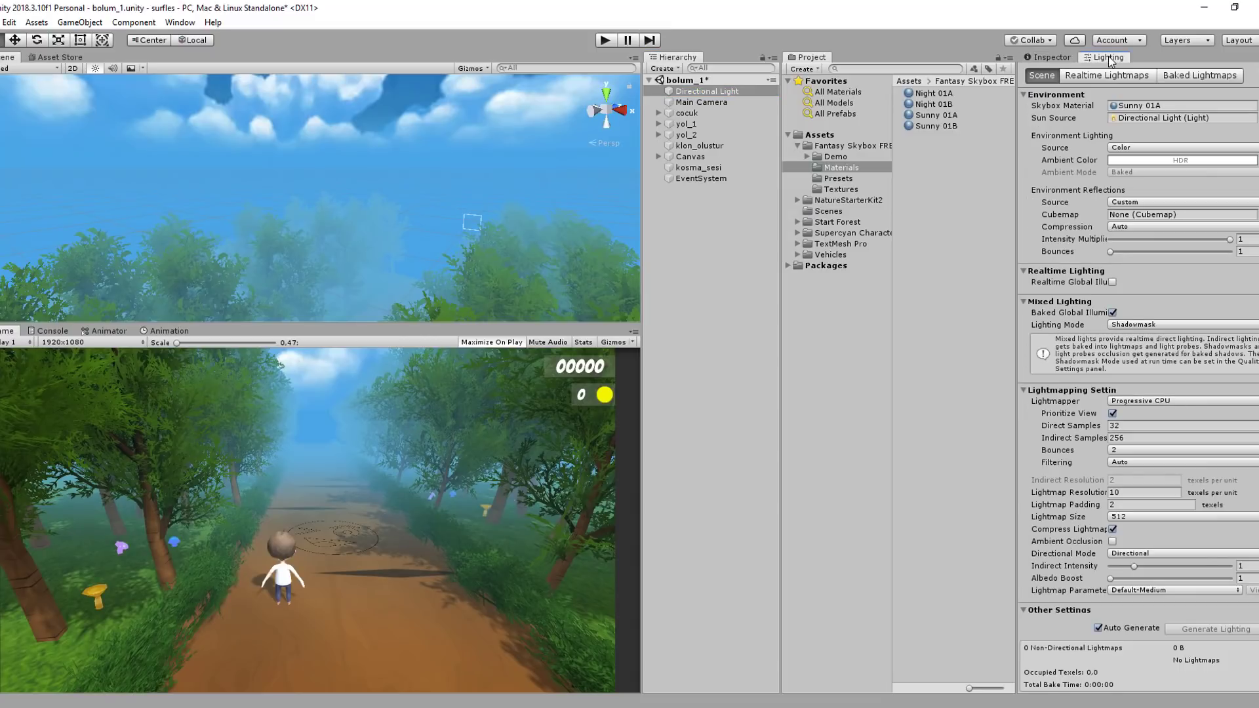
double_click(1152, 112)
scroll(1069, 468, "down", 3)
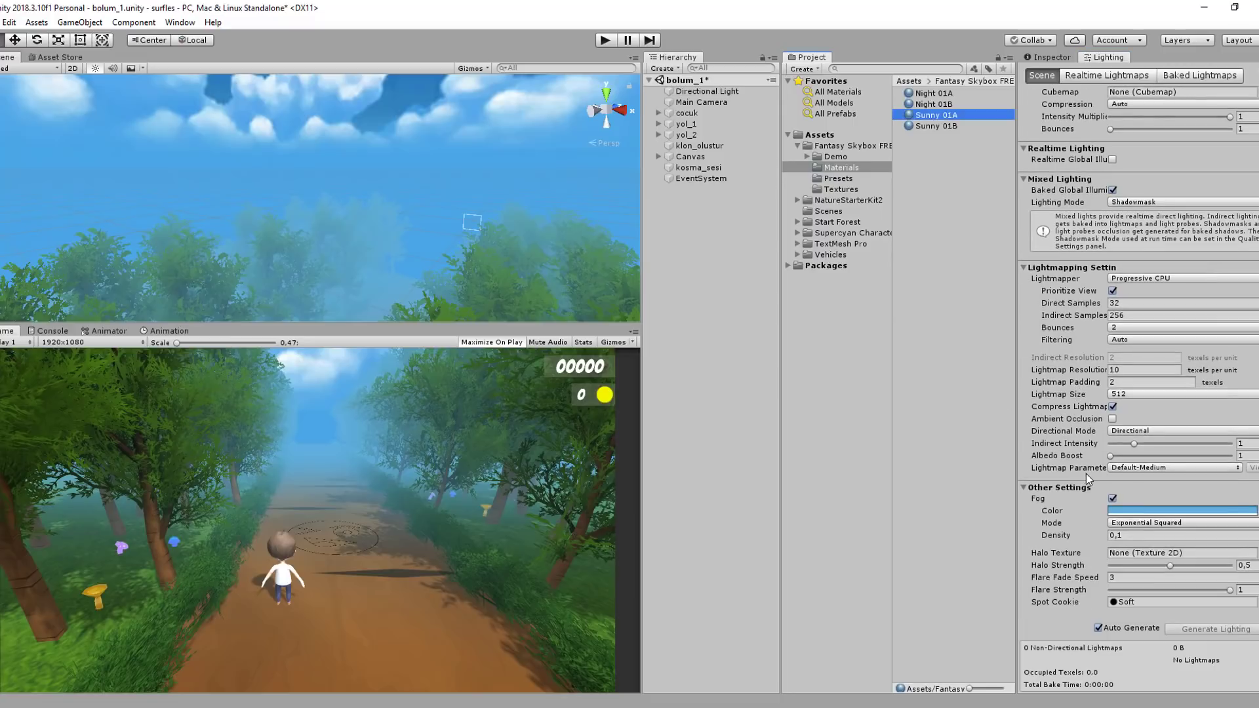
scroll(1109, 510, "down", 1)
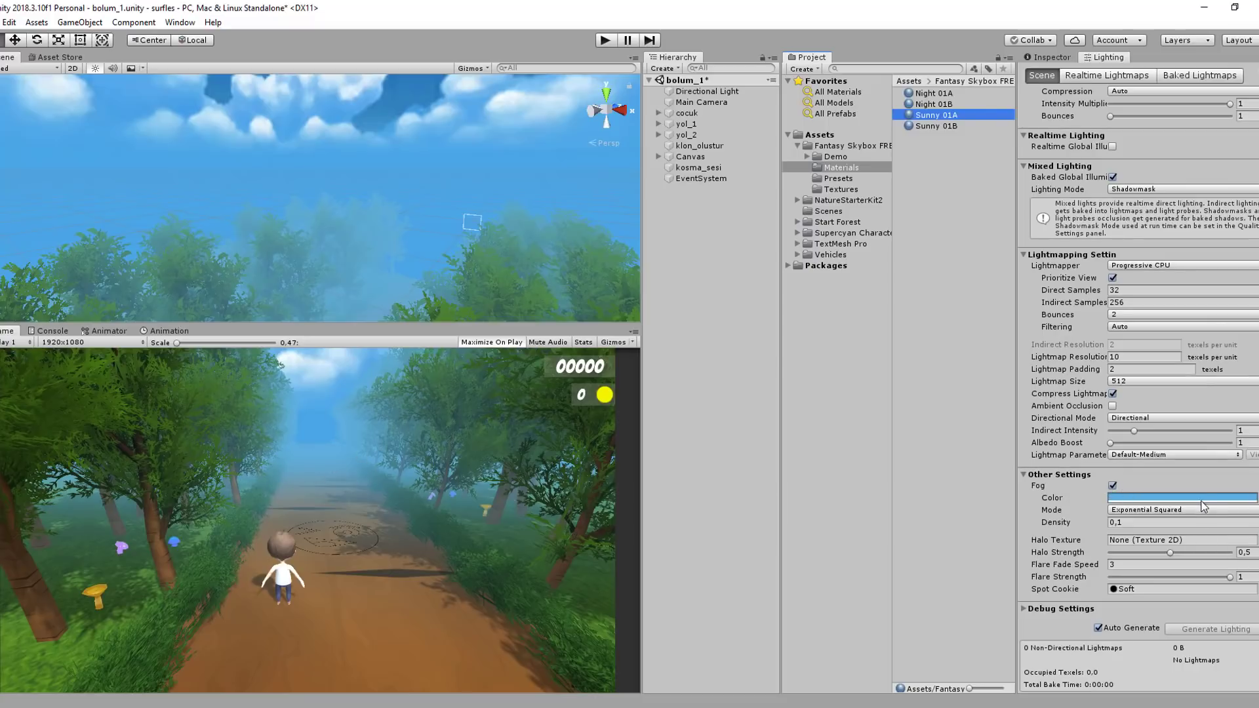
Keep fog mode at Exponential Squared, show the Lighting menu location, then select Main Camera.
left_click(1140, 511)
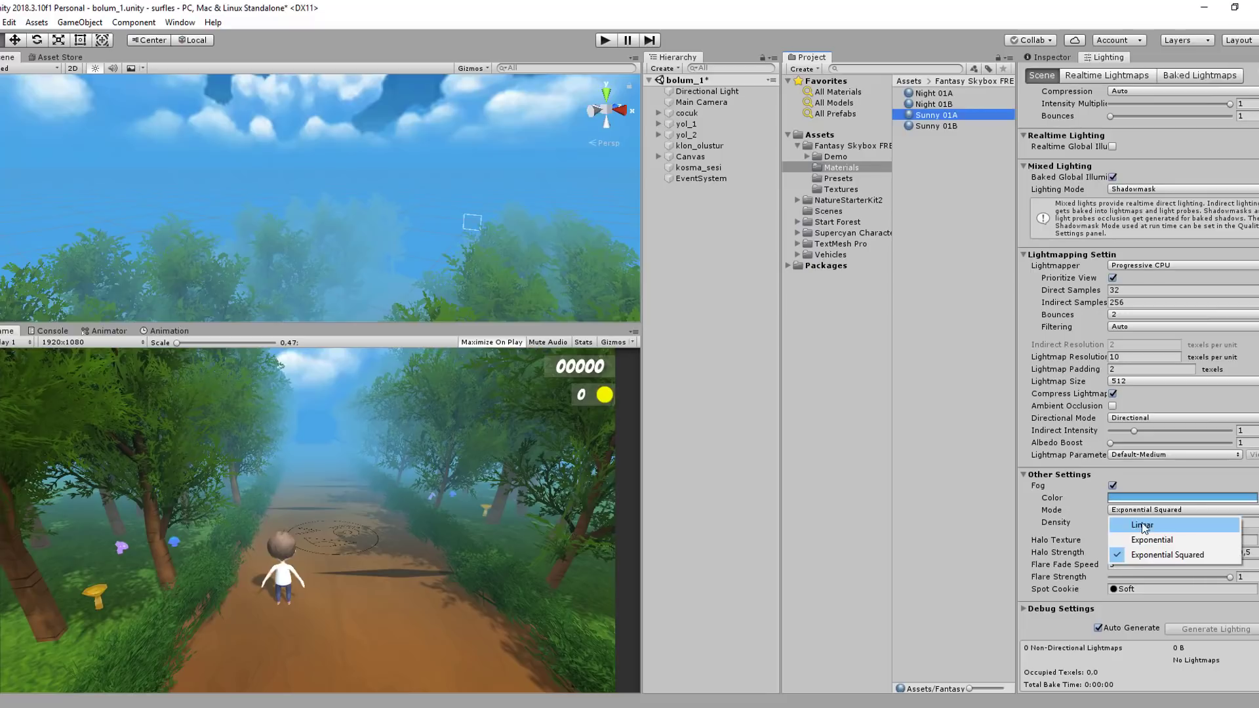
left_click(1067, 517)
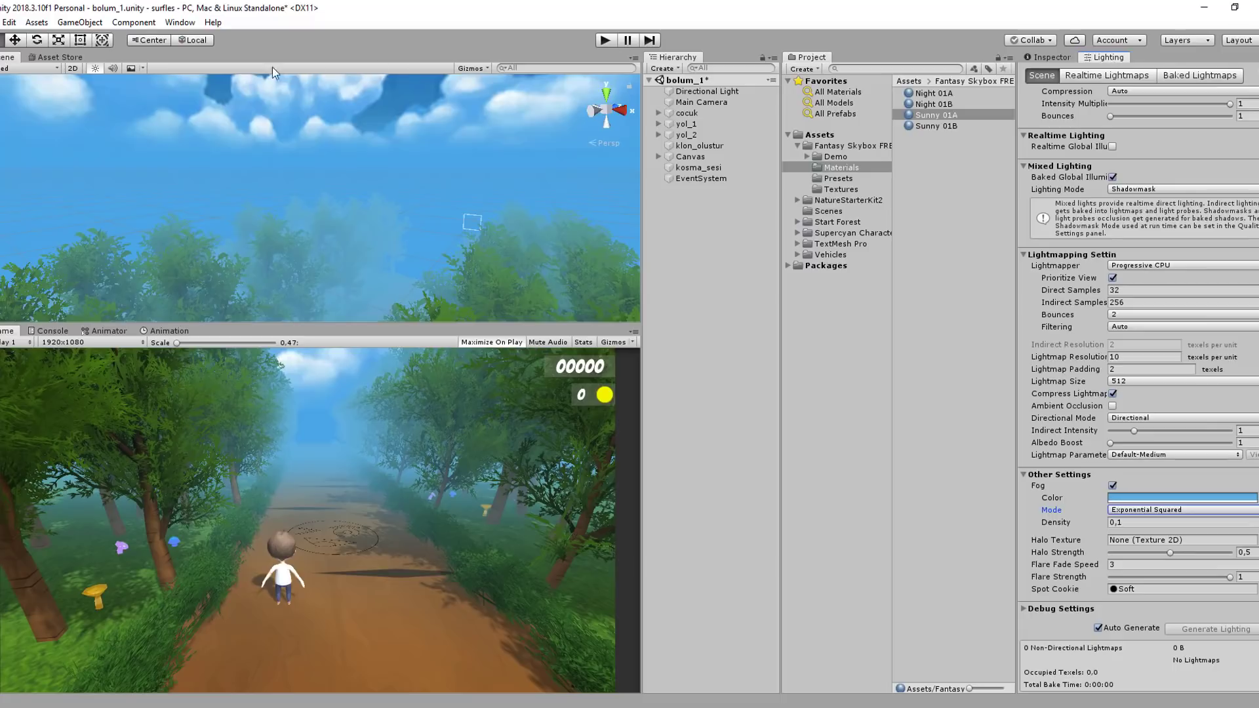
left_click(181, 23)
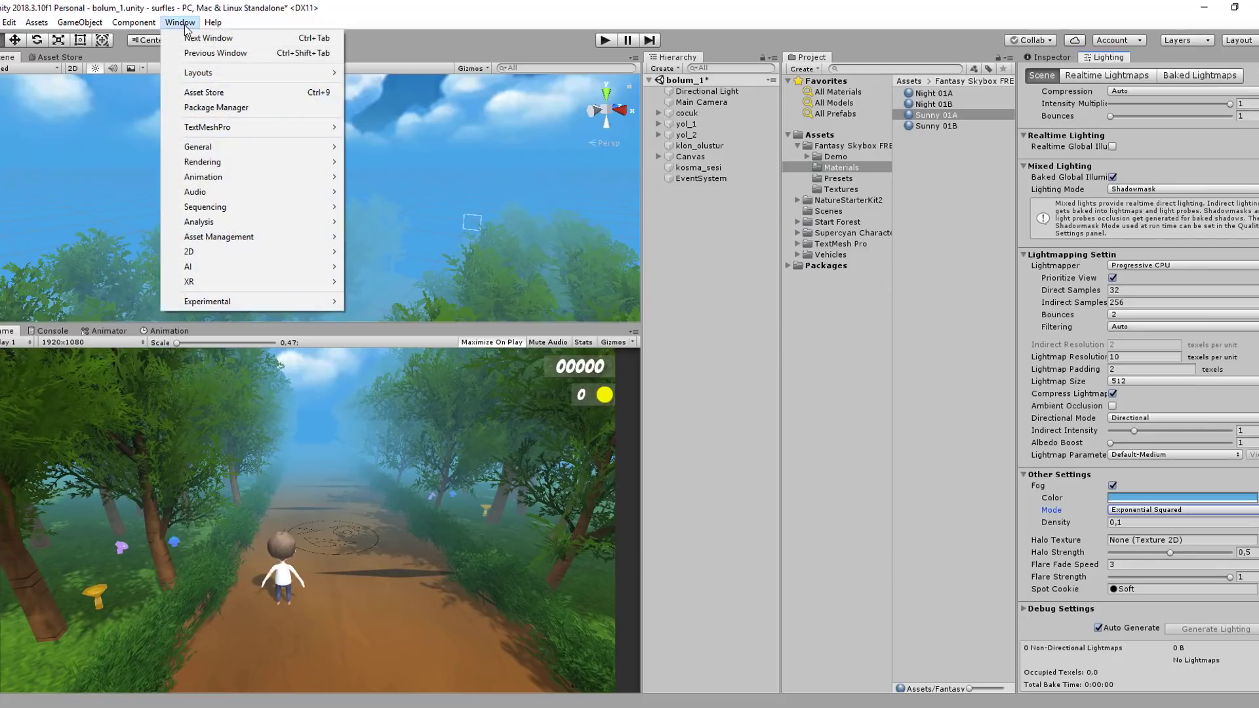
mouse_move(253, 163)
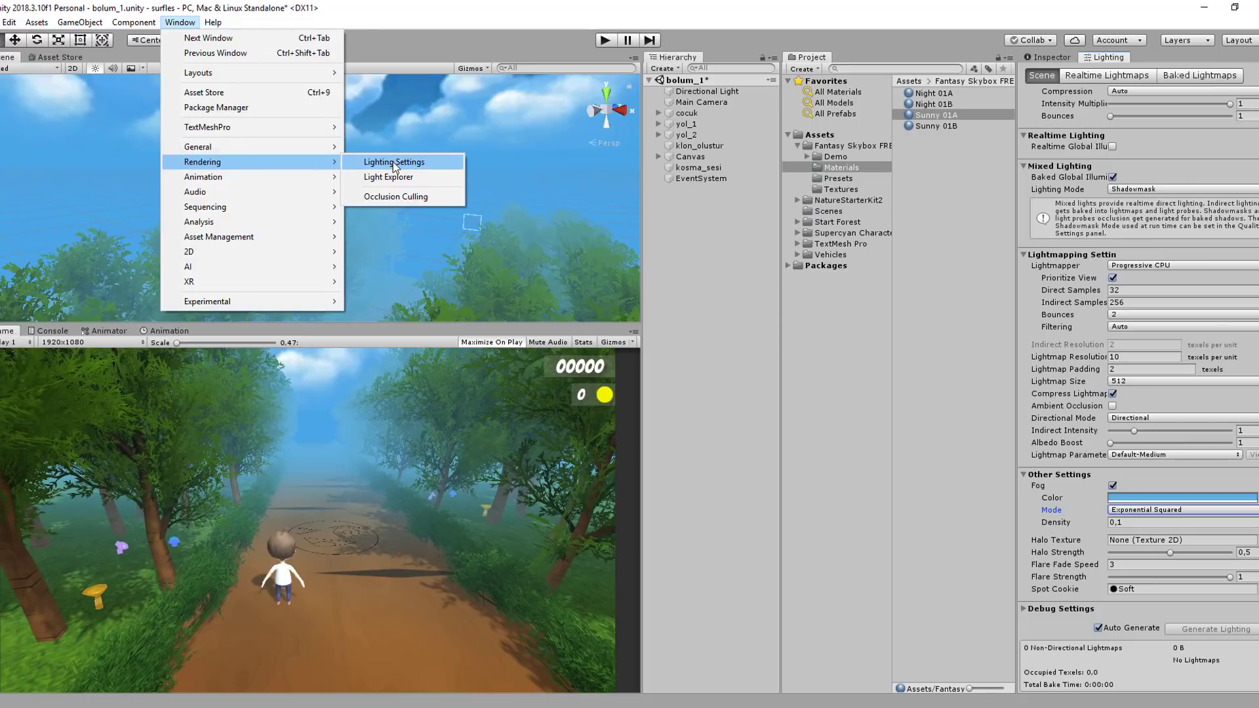
left_click(714, 104)
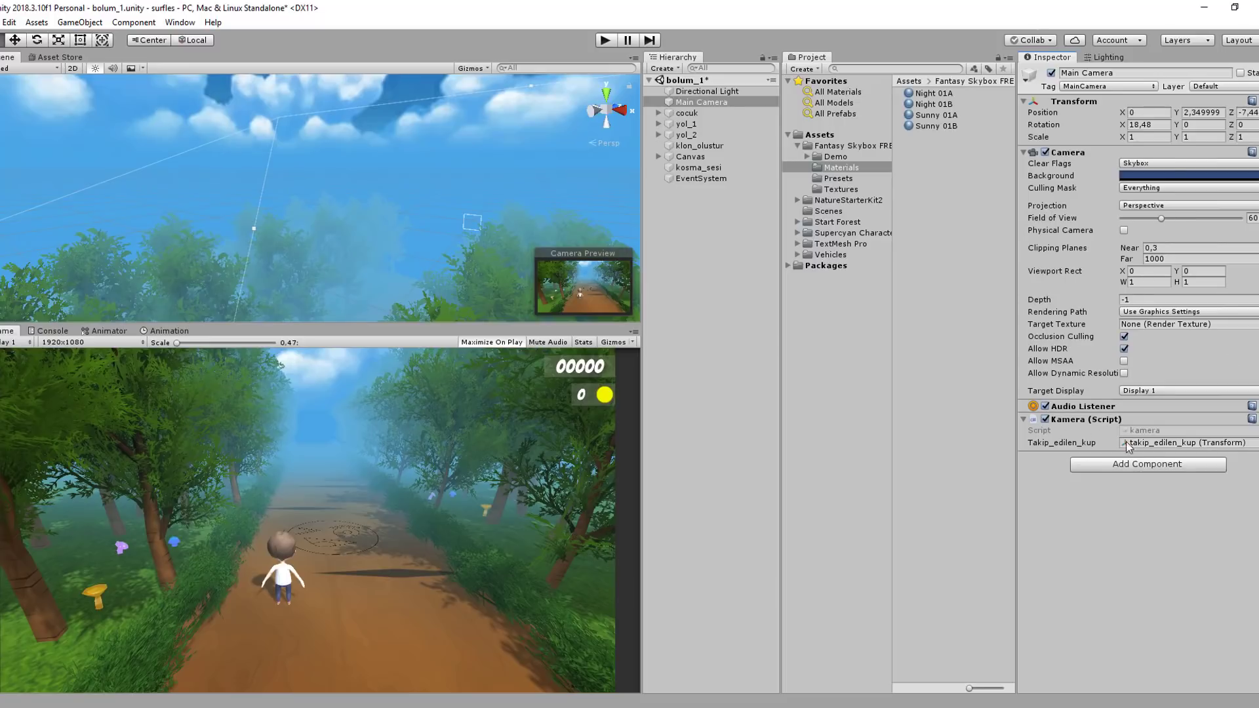
Select and frame cocuk, expand its children and inspect the toz_efekti dust effect.
left_click(695, 112)
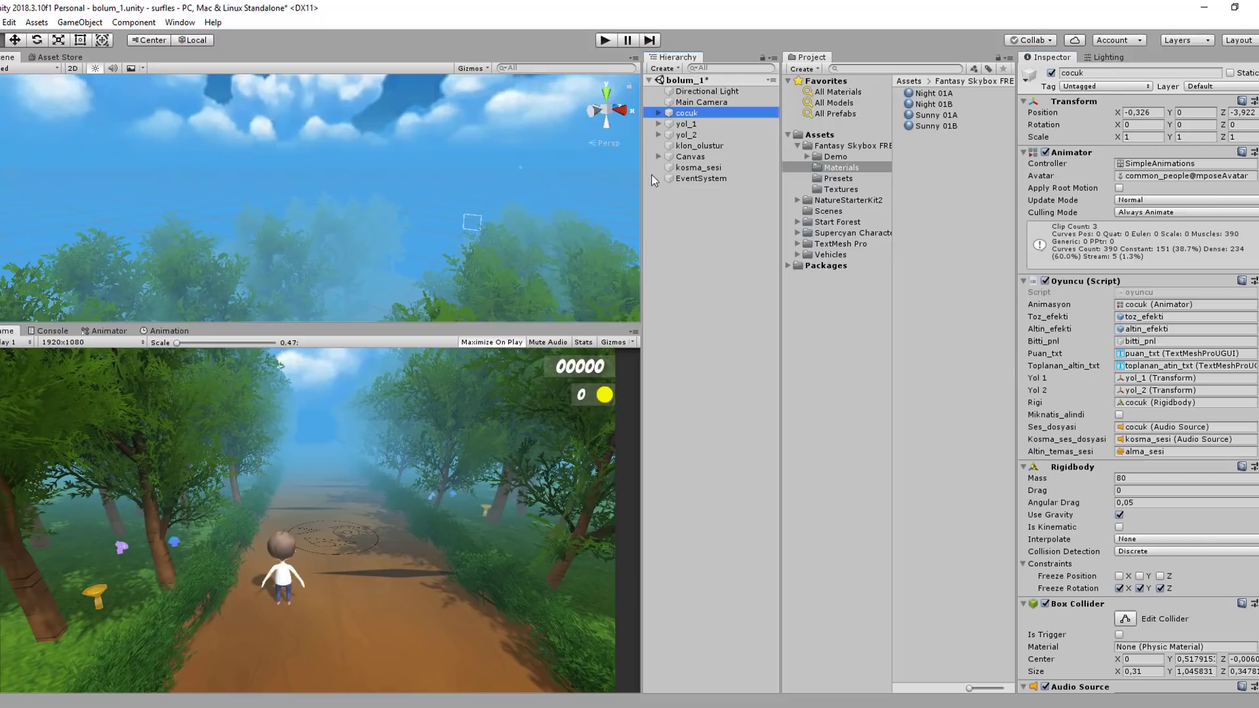
key("f")
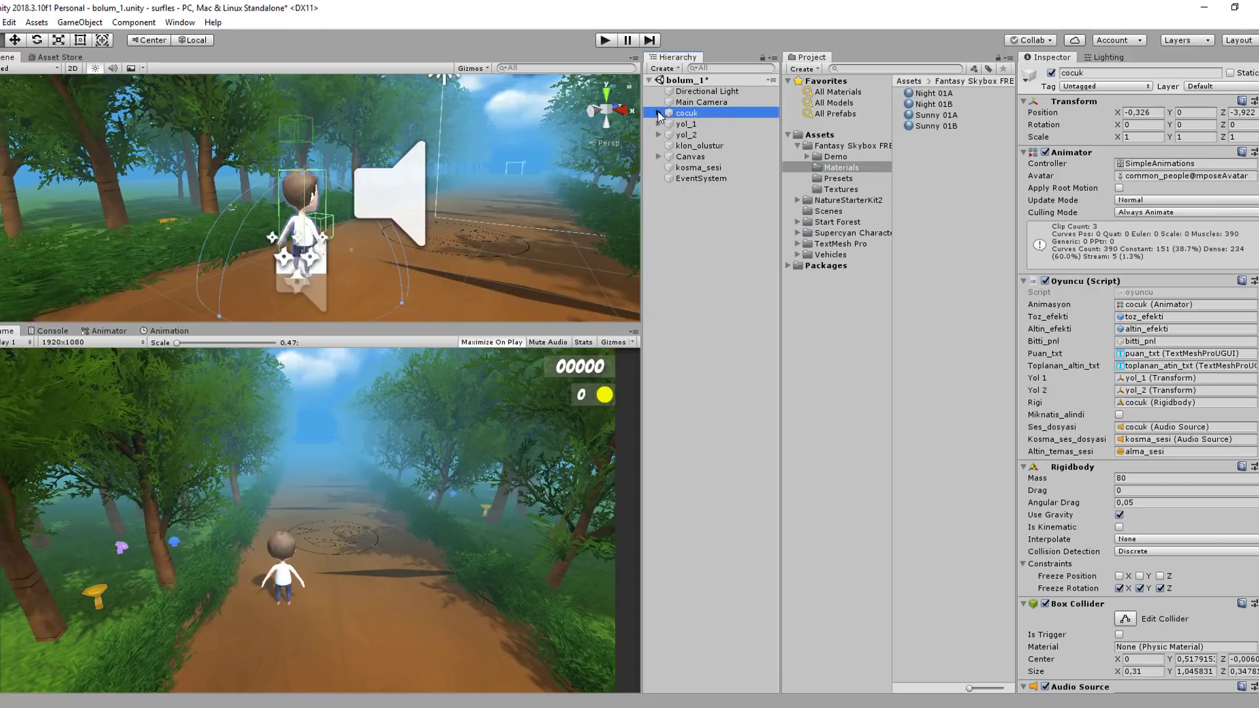
left_click(658, 112)
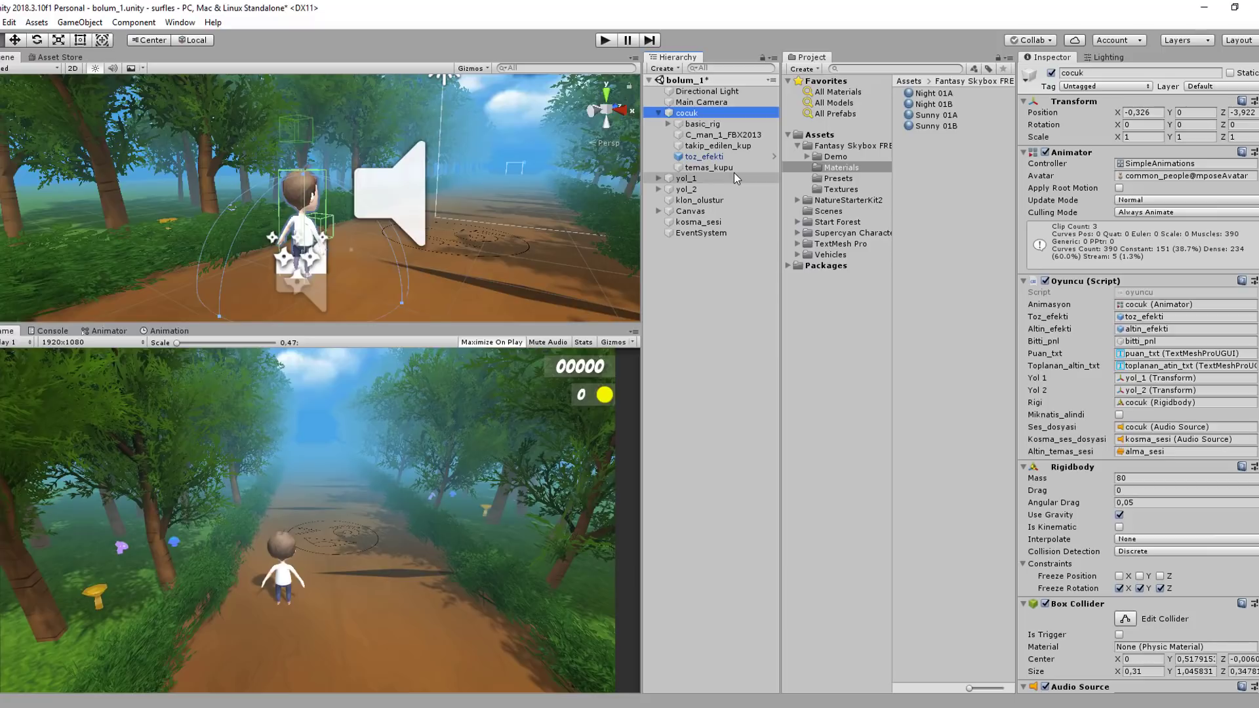
left_click(717, 157)
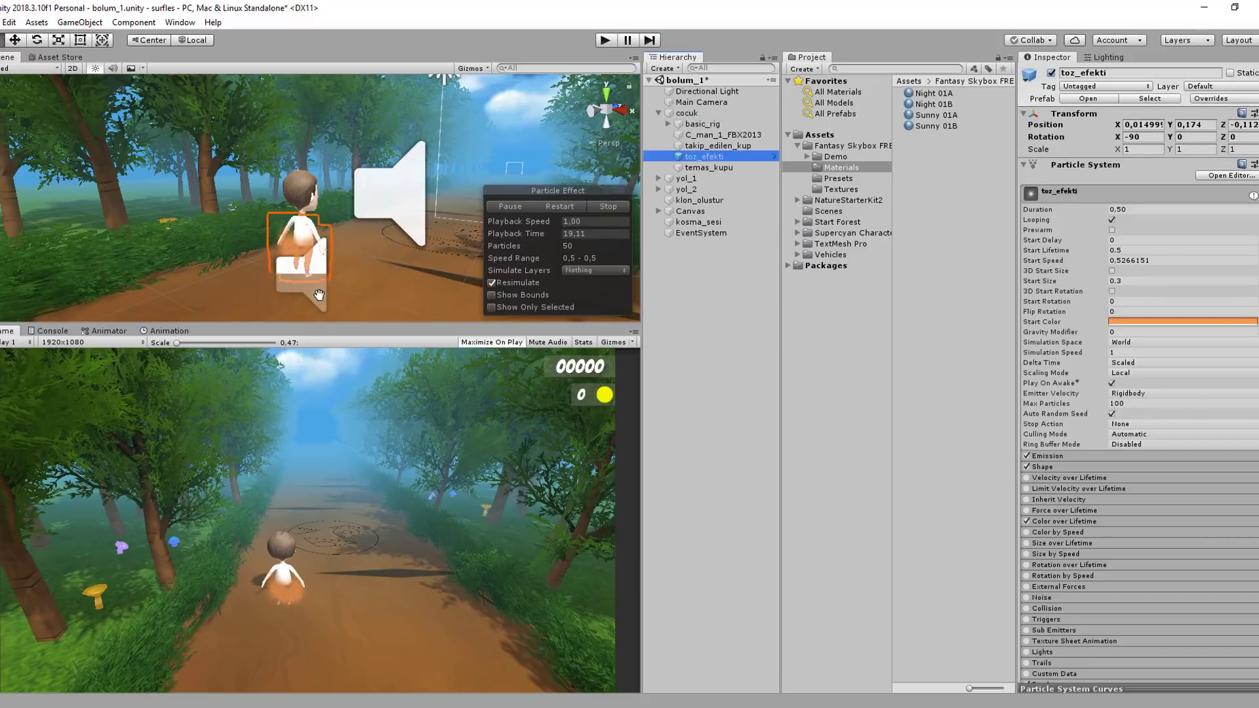
Toggle takip_edilen_kup's Mesh Renderer on and off, then enable temas_kupu's Mesh Renderer.
left_click(700, 146)
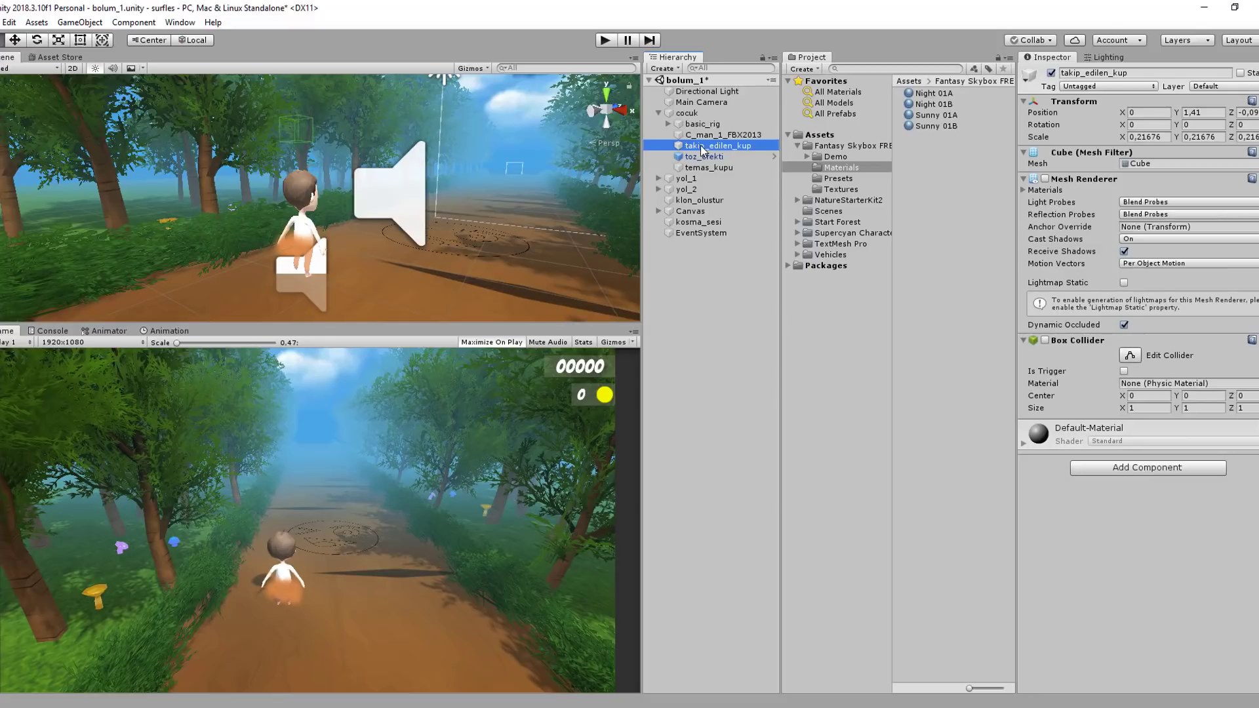
left_click(1045, 178)
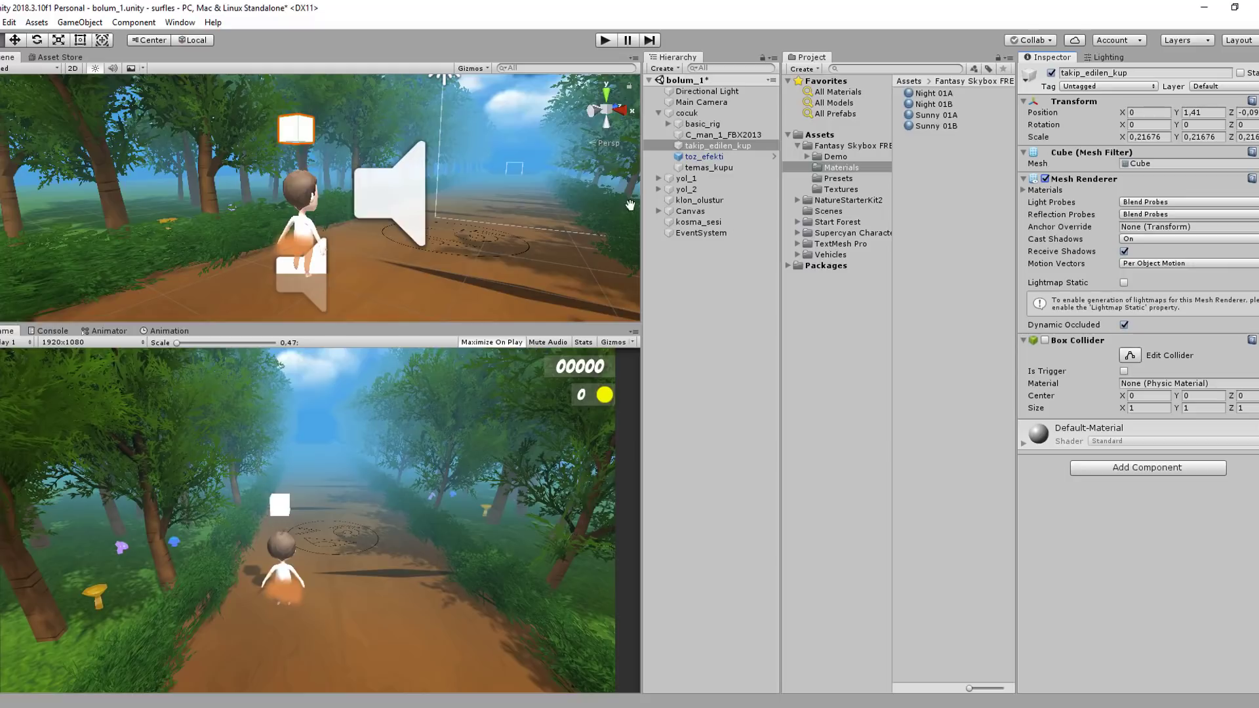
left_click(1052, 73)
left_click(733, 169)
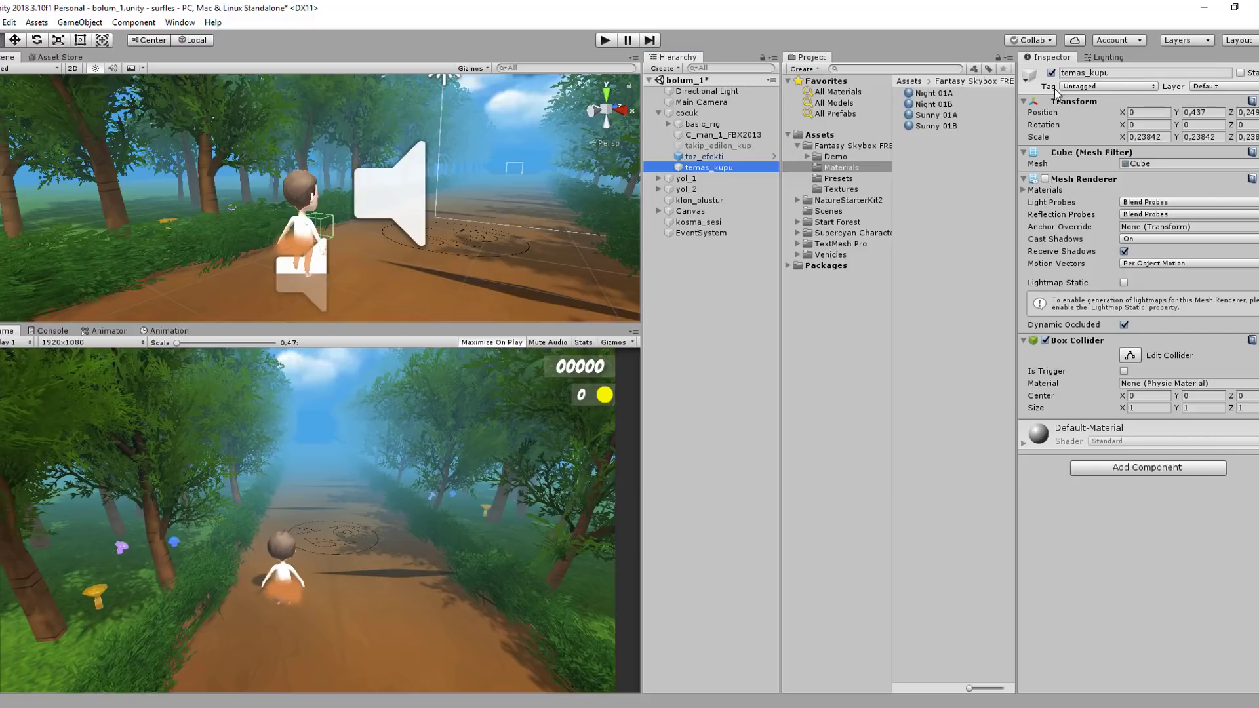
left_click(1046, 179)
left_click(1045, 179)
scroll(315, 216, "up", 3)
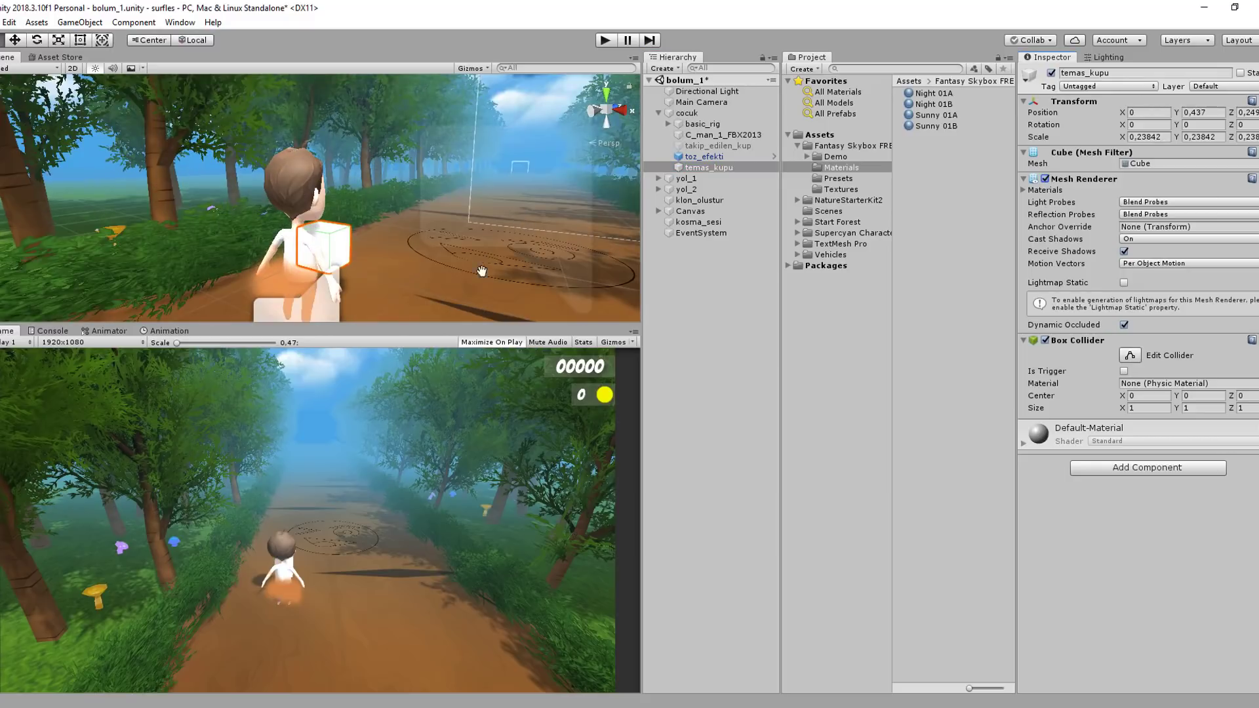
mouse_move(354, 240)
middle_mouse_down()
mouse_move(175, 240)
mouse_move(265, 257)
middle_mouse_up()
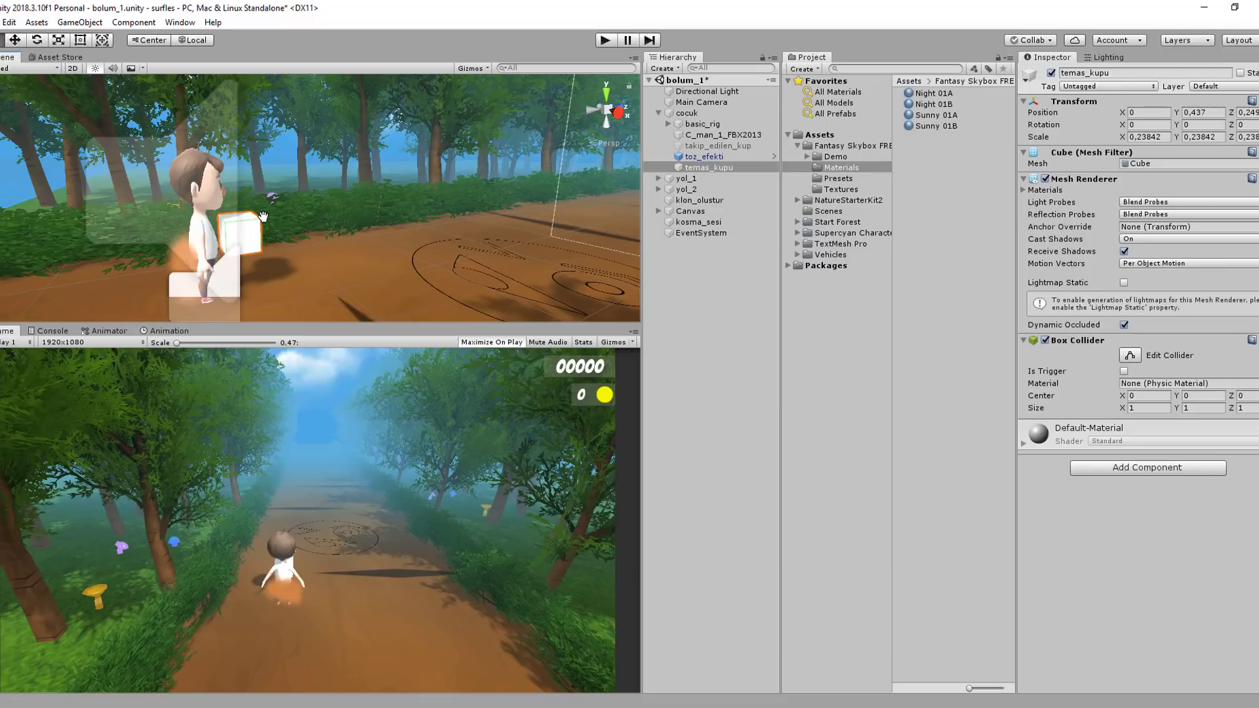
Inspect the yol_1 and yol_2 road sections and turn fog off in the Lighting settings.
left_click(658, 113)
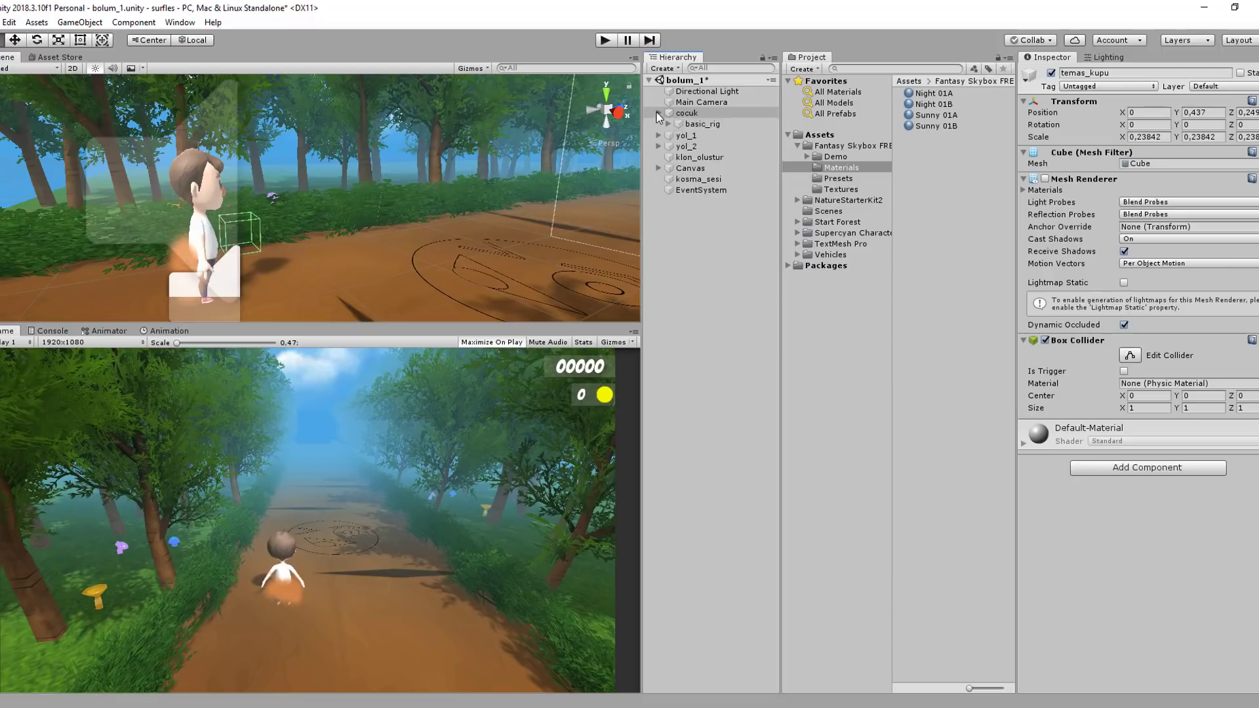
left_click(687, 123)
left_click(686, 135)
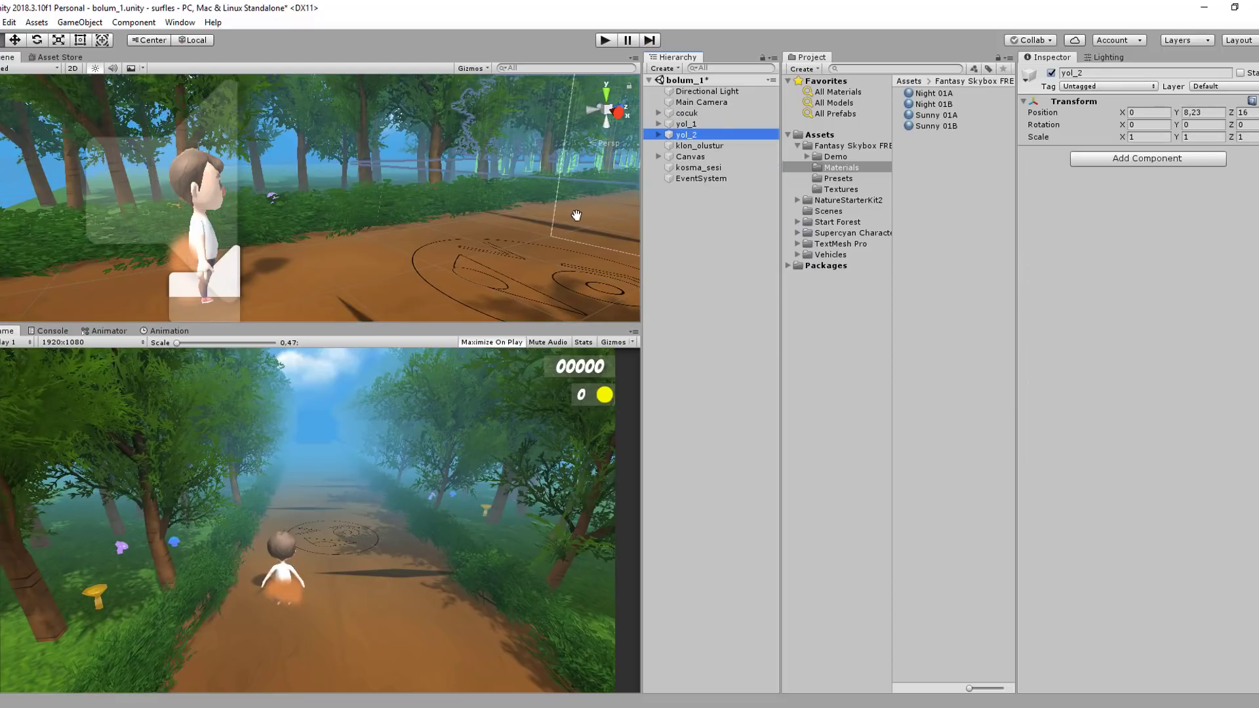
mouse_move(495, 226)
middle_mouse_down()
mouse_move(483, 146)
mouse_move(471, 189)
mouse_move(481, 178)
middle_mouse_up()
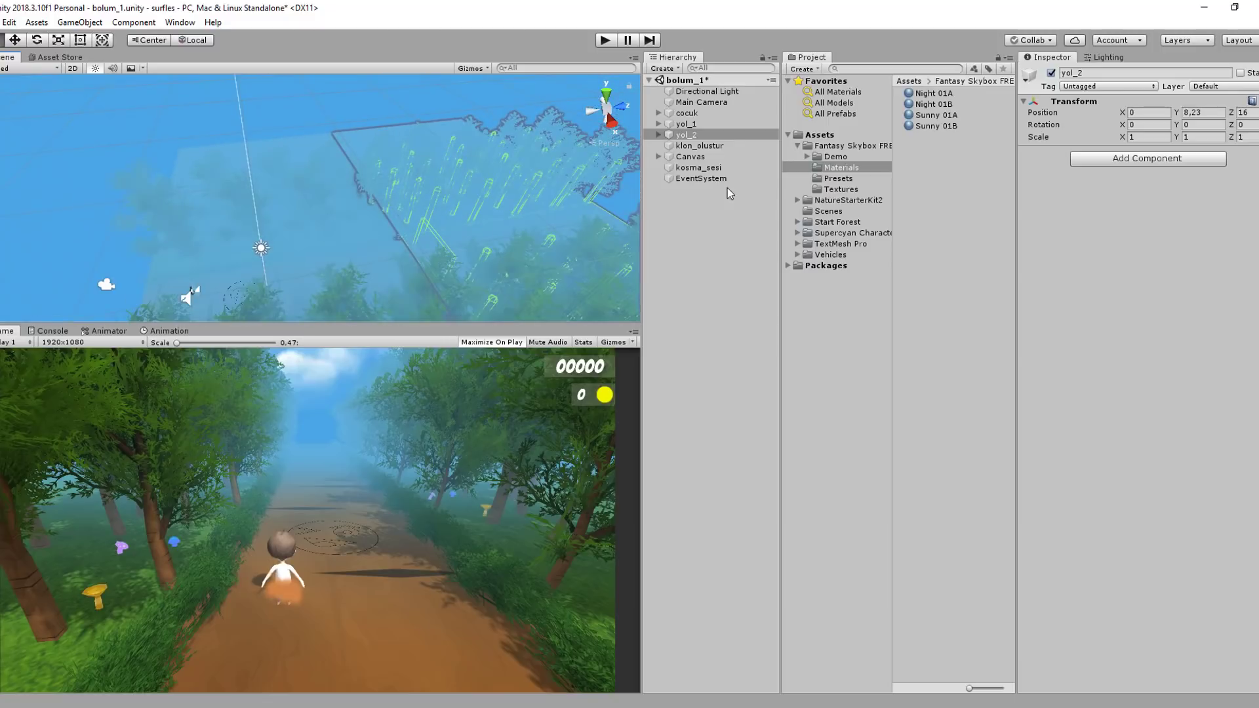
left_click(1114, 57)
scroll(694, 350, "down", 2)
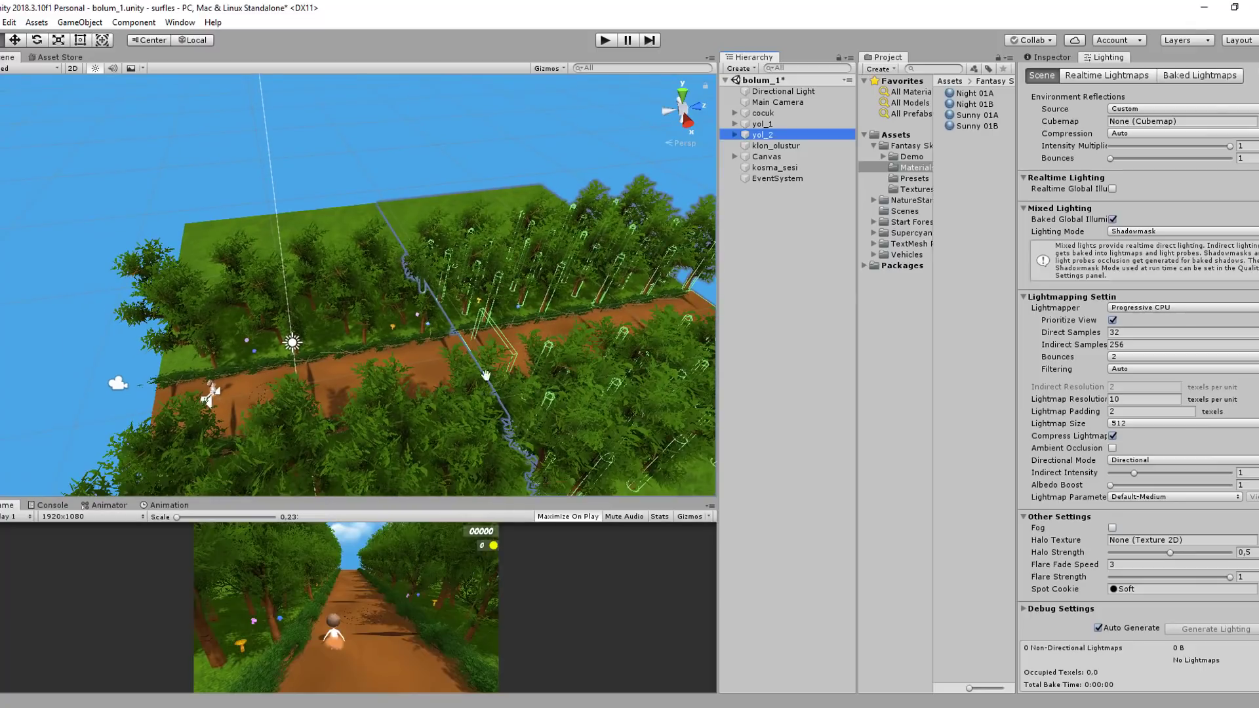
scroll(693, 350, "down", 2)
Drag yol_1 away from yol_2 with the Move tool, then undo to rejoin them.
left_click(760, 124)
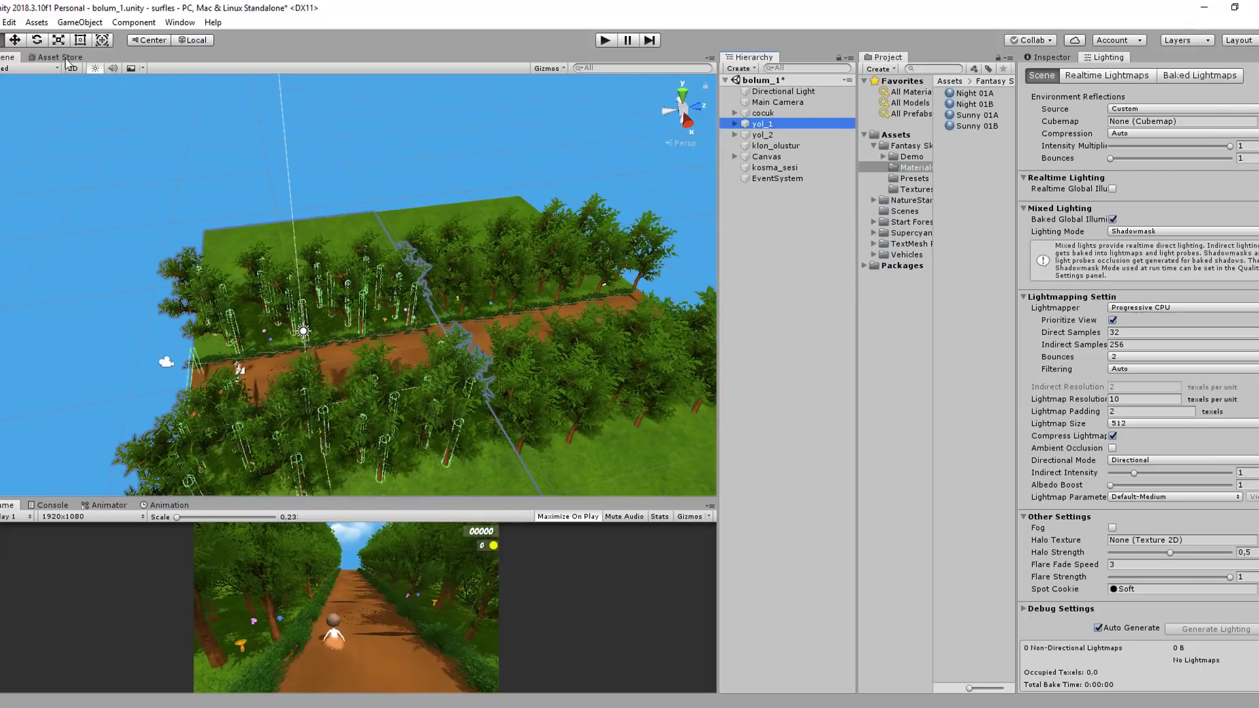
key("w")
left_click_drag(601, 308, 333, 338)
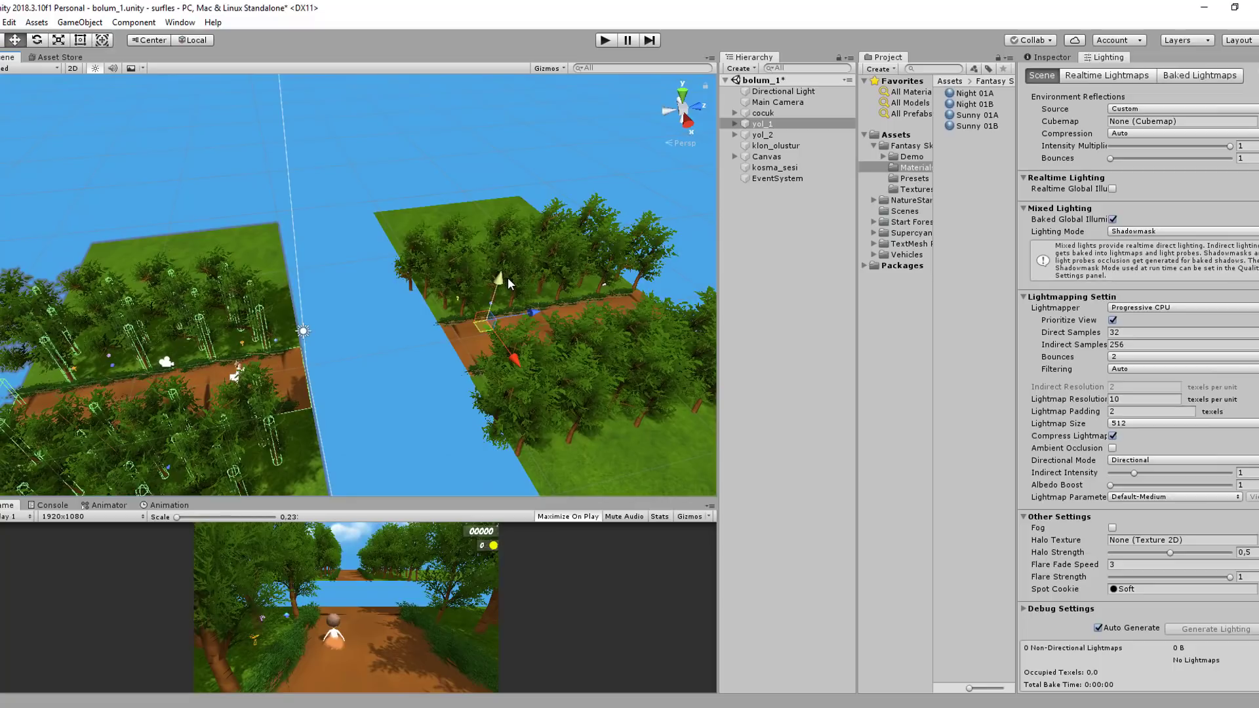
key("ctrl+z")
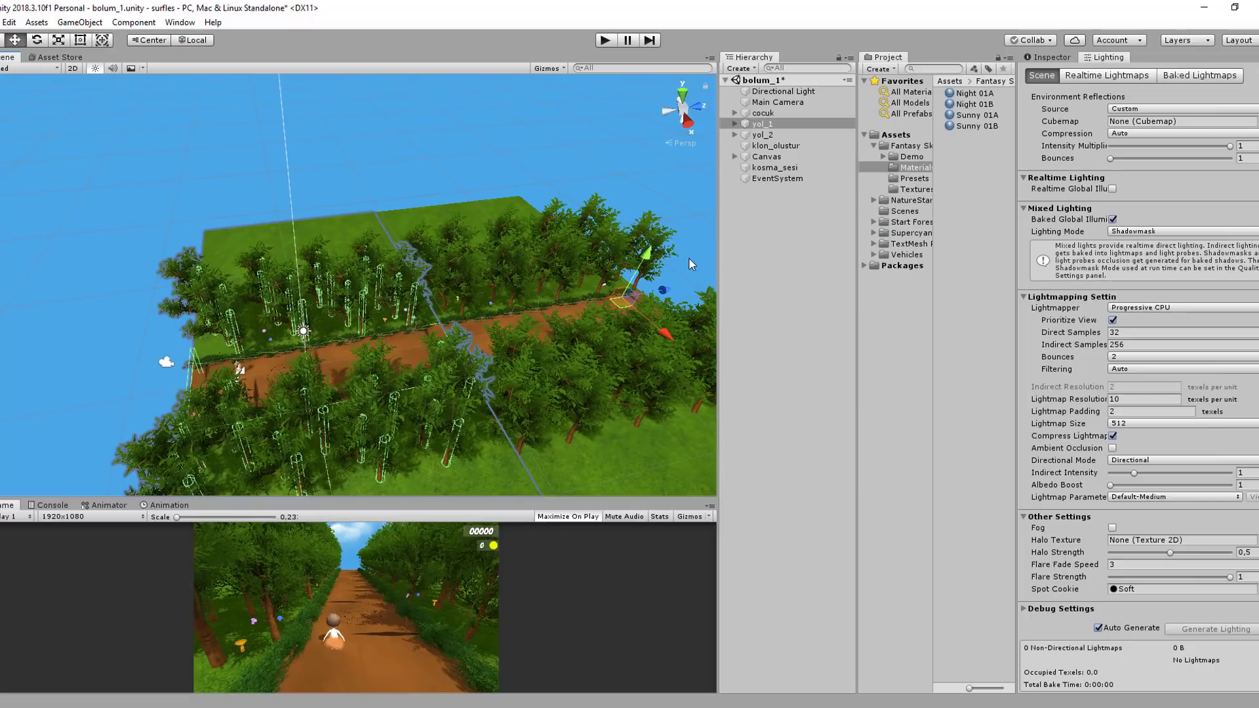
left_click(1047, 57)
left_click(735, 124)
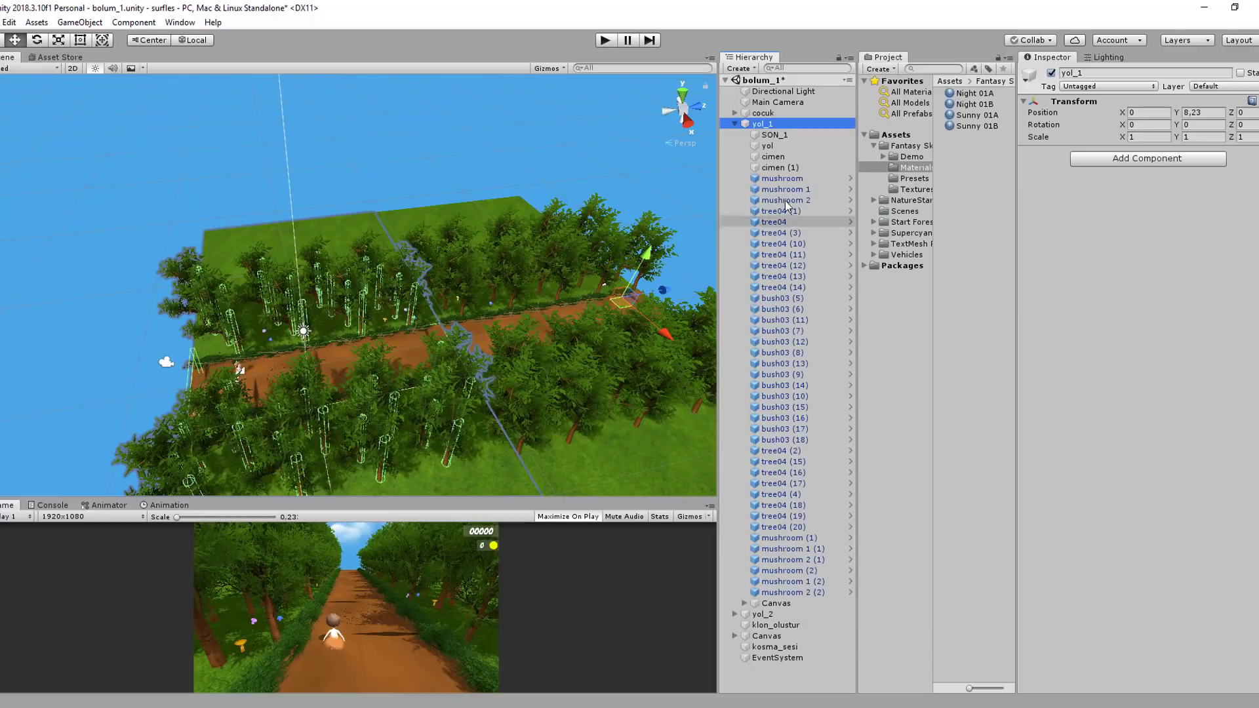
left_click(774, 134)
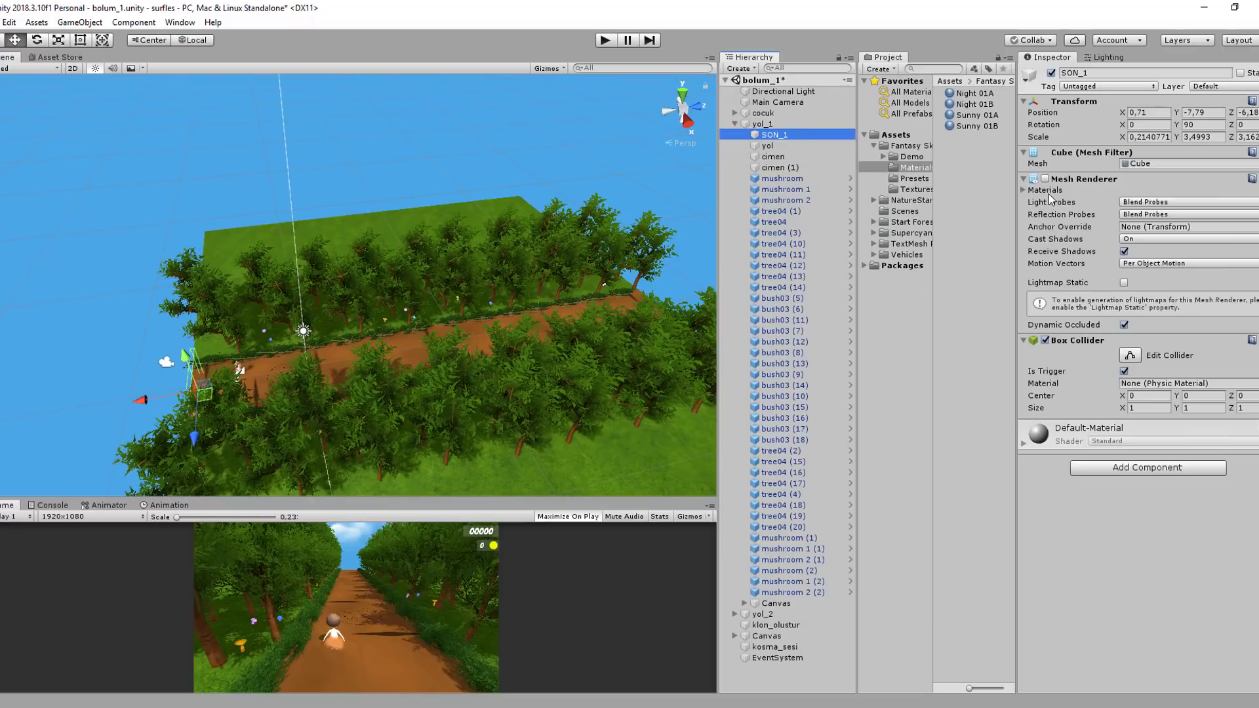
left_click(1045, 178)
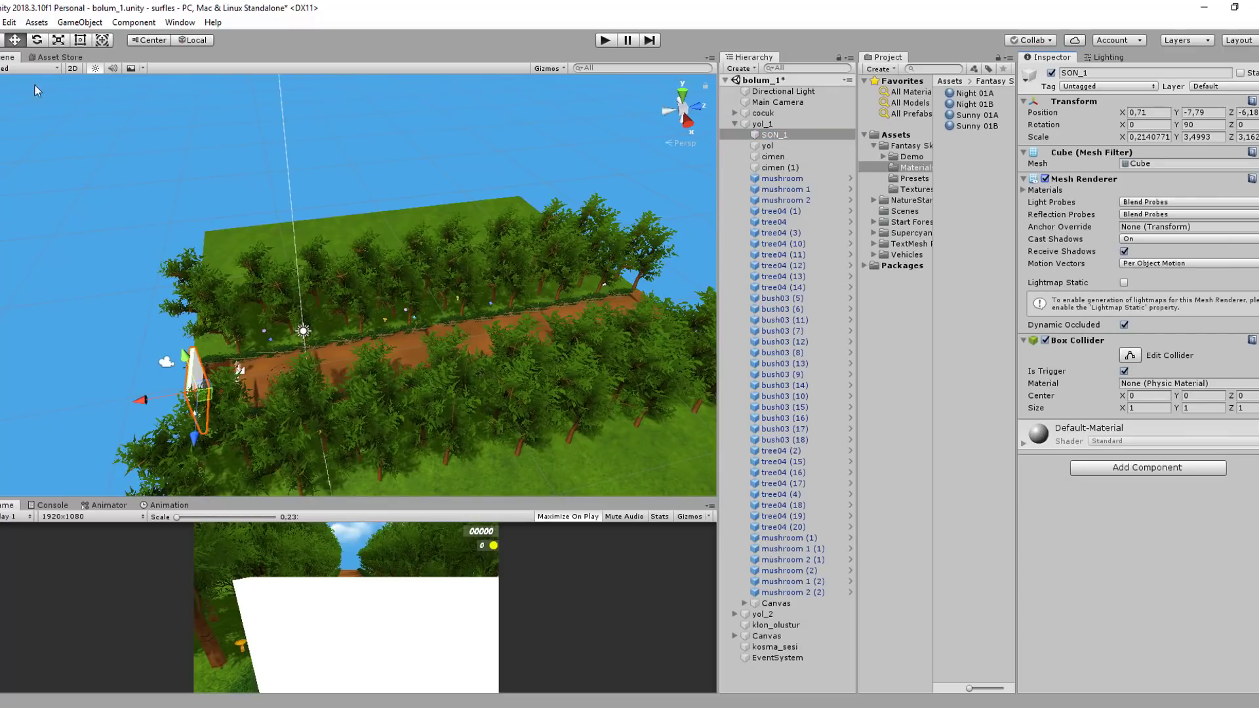
middle_click_drag(200, 392, 479, 320)
scroll(479, 320, "up", 5)
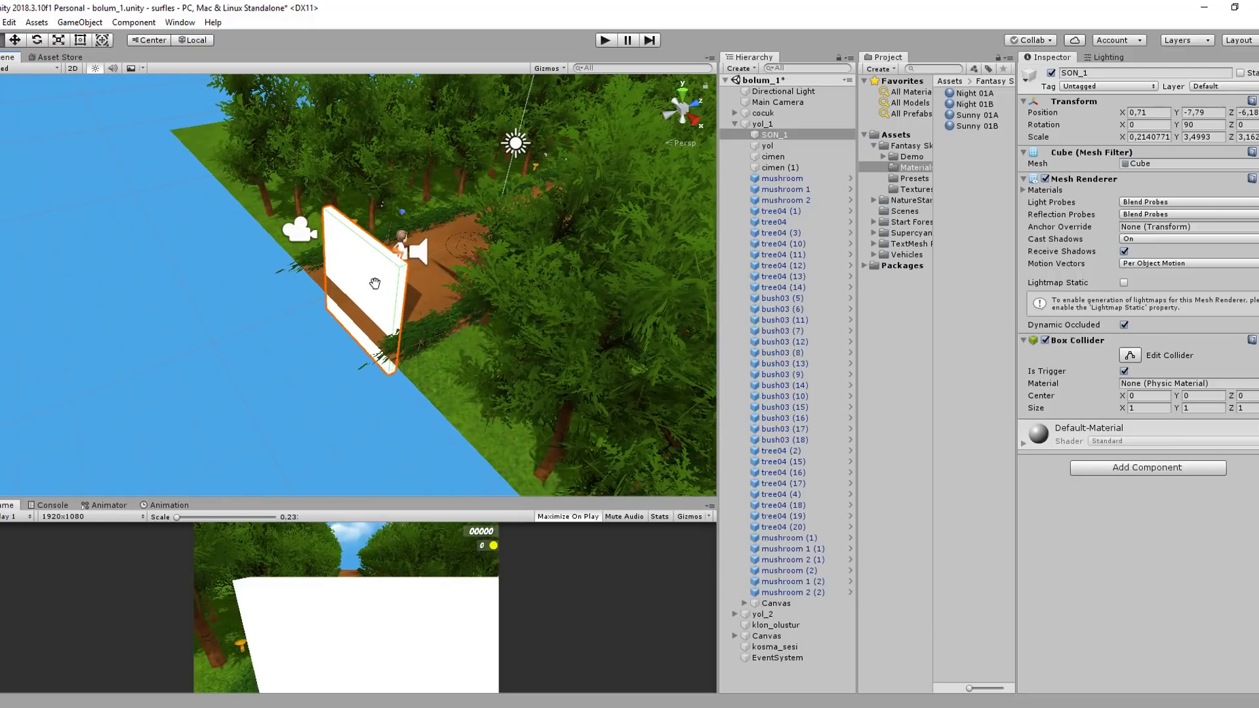
middle_click_drag(614, 173, 387, 341)
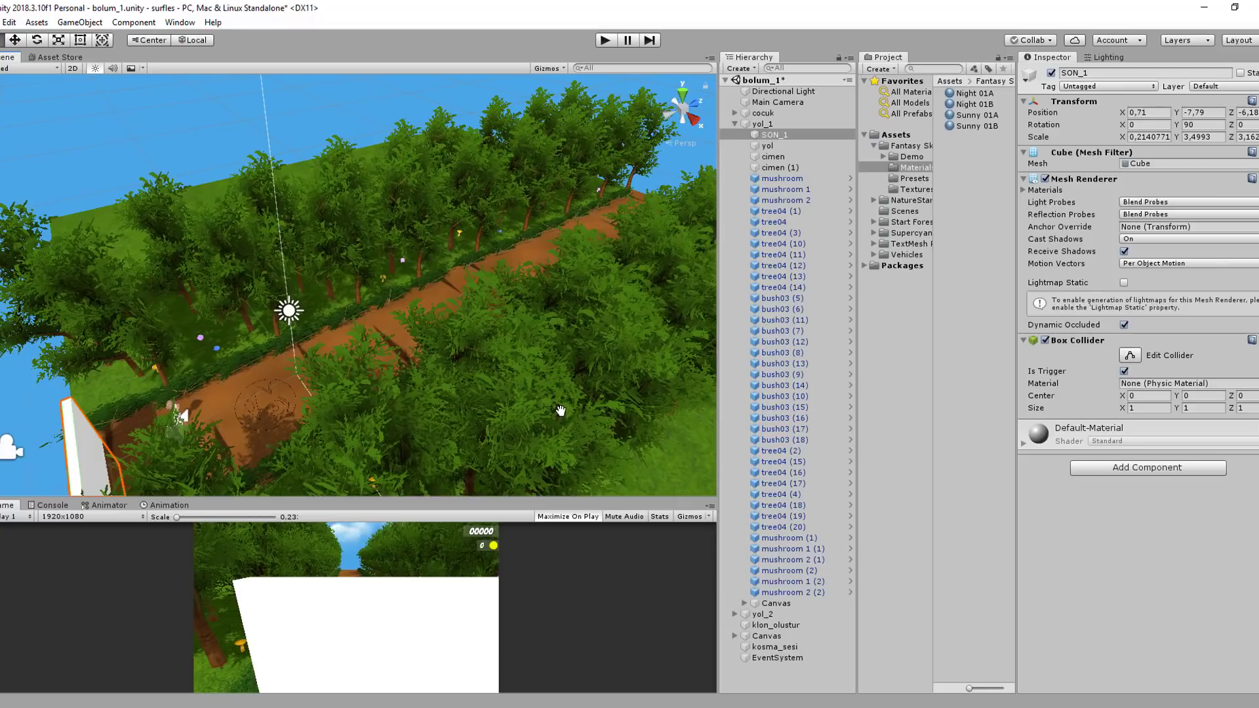
left_click(735, 124)
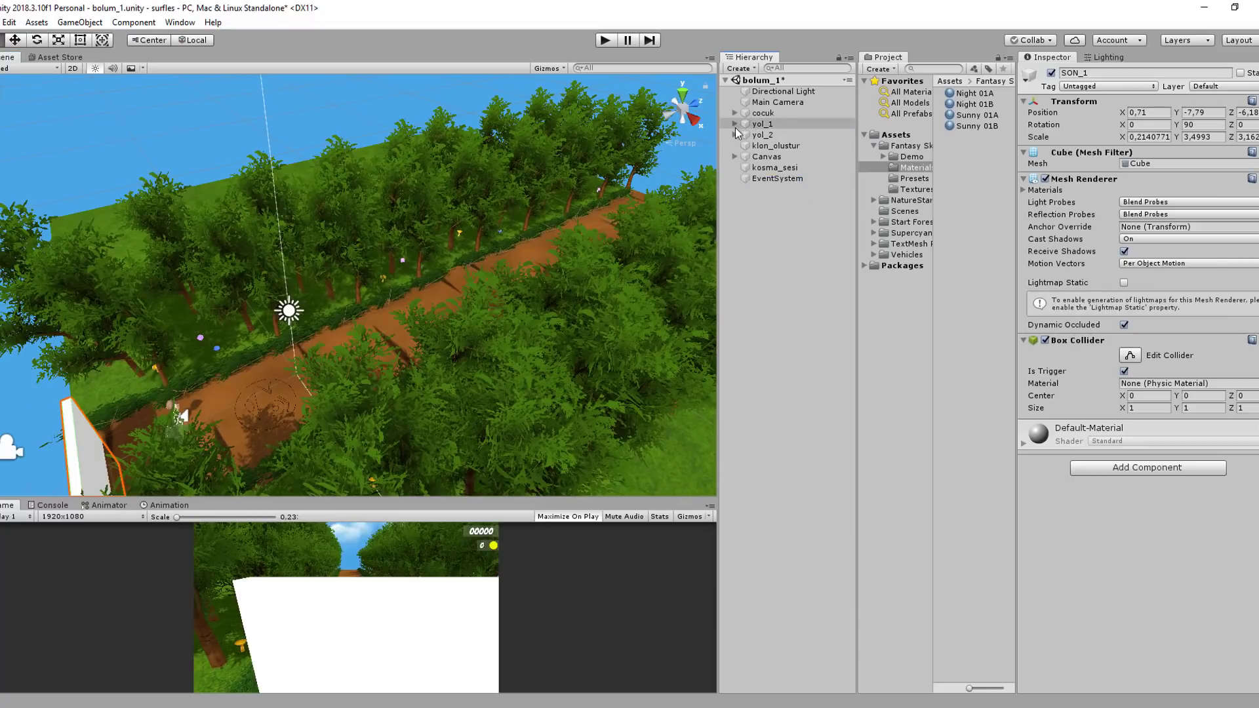
left_click(735, 134)
left_click(768, 146)
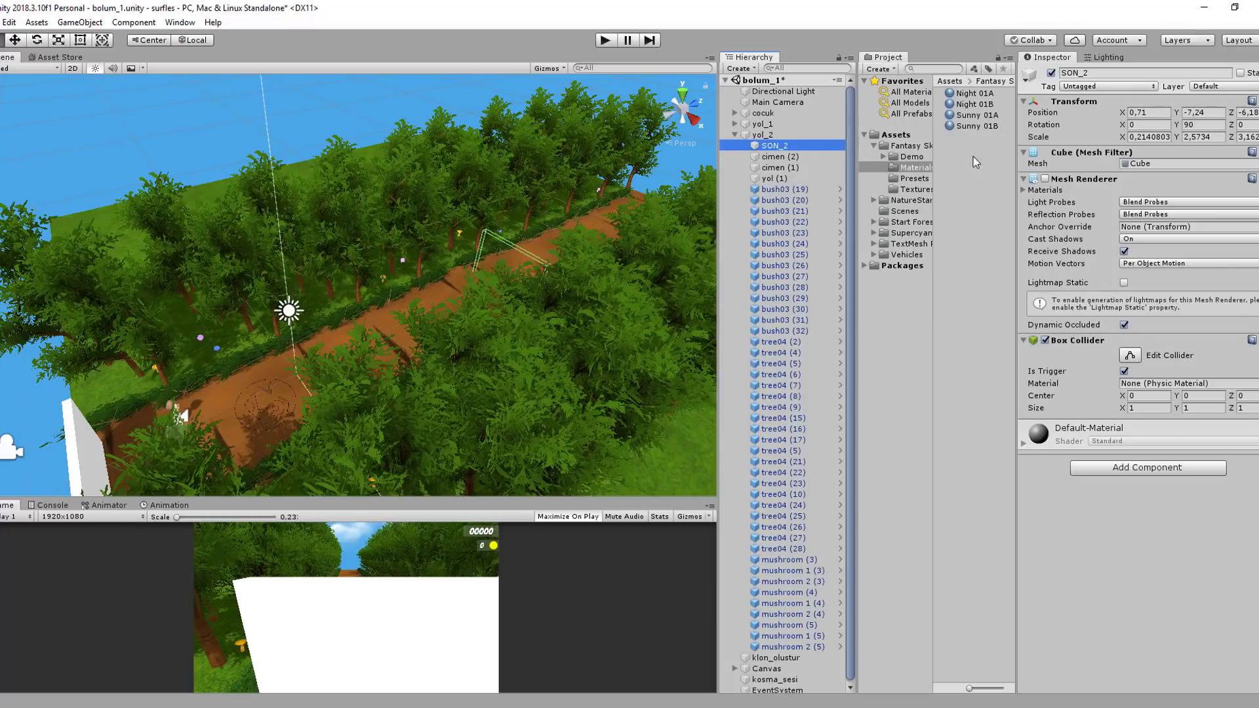
left_click(1046, 180)
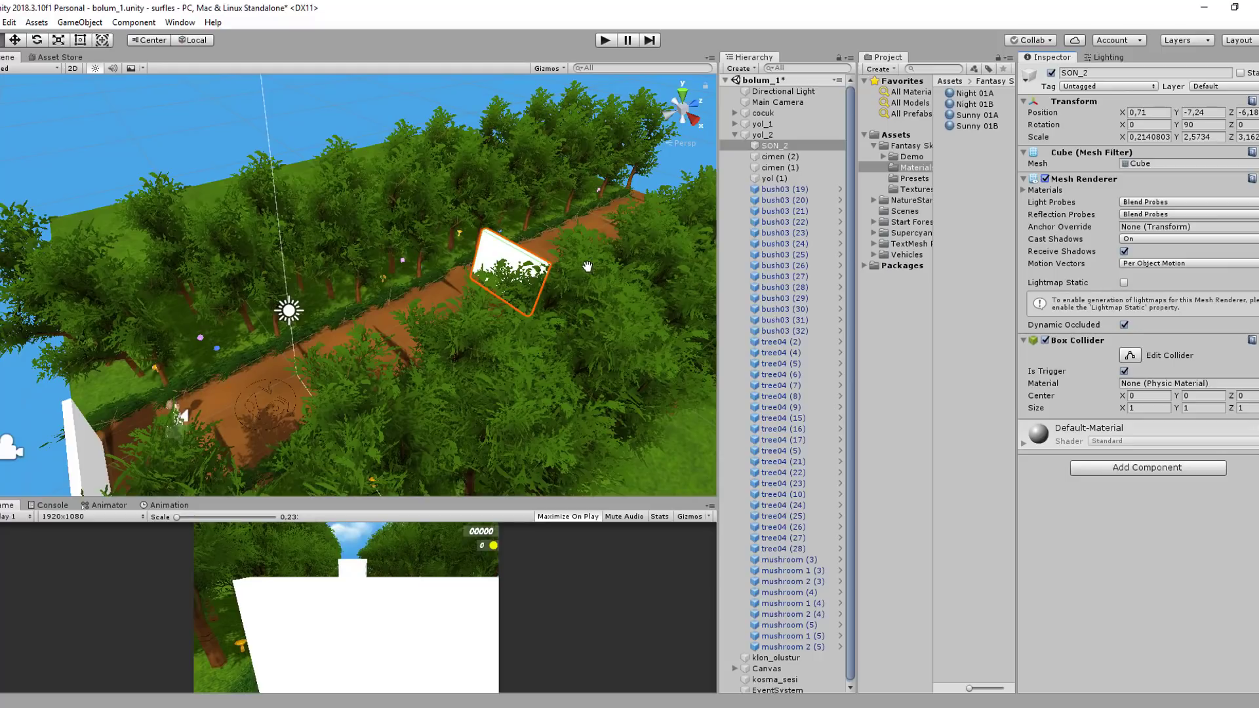
left_click(735, 134)
left_click(735, 123)
left_click(770, 135)
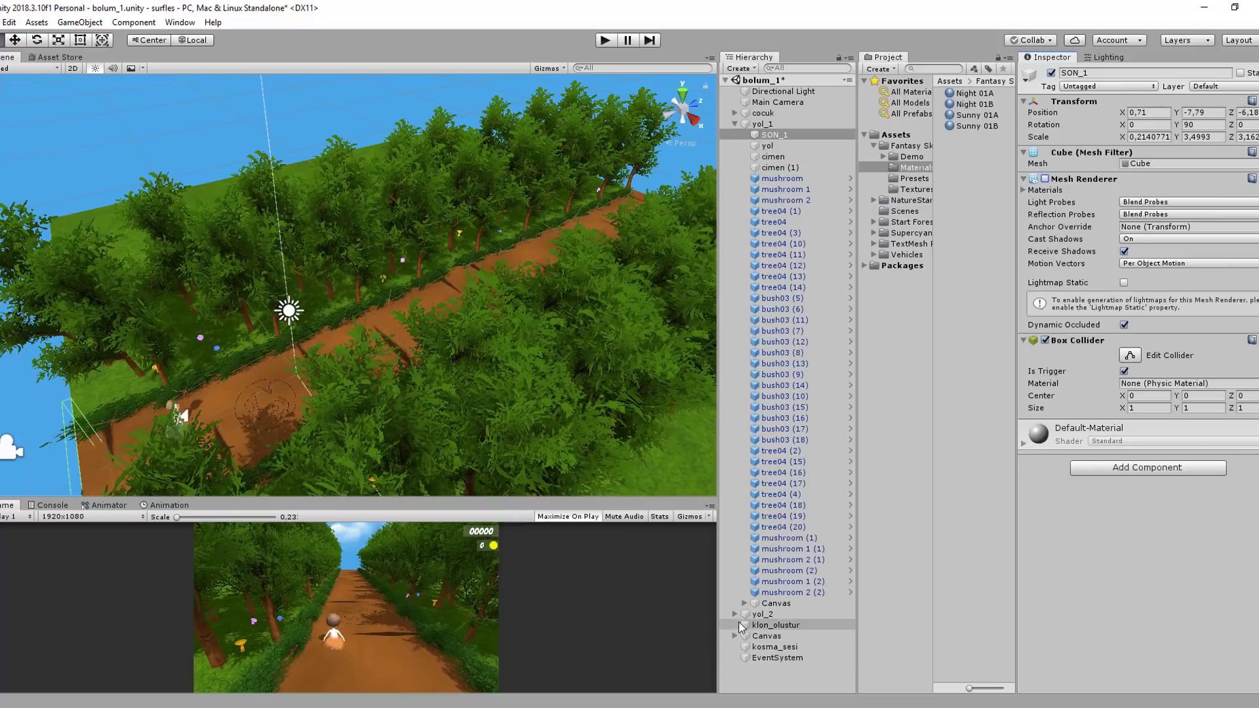
left_click(735, 614)
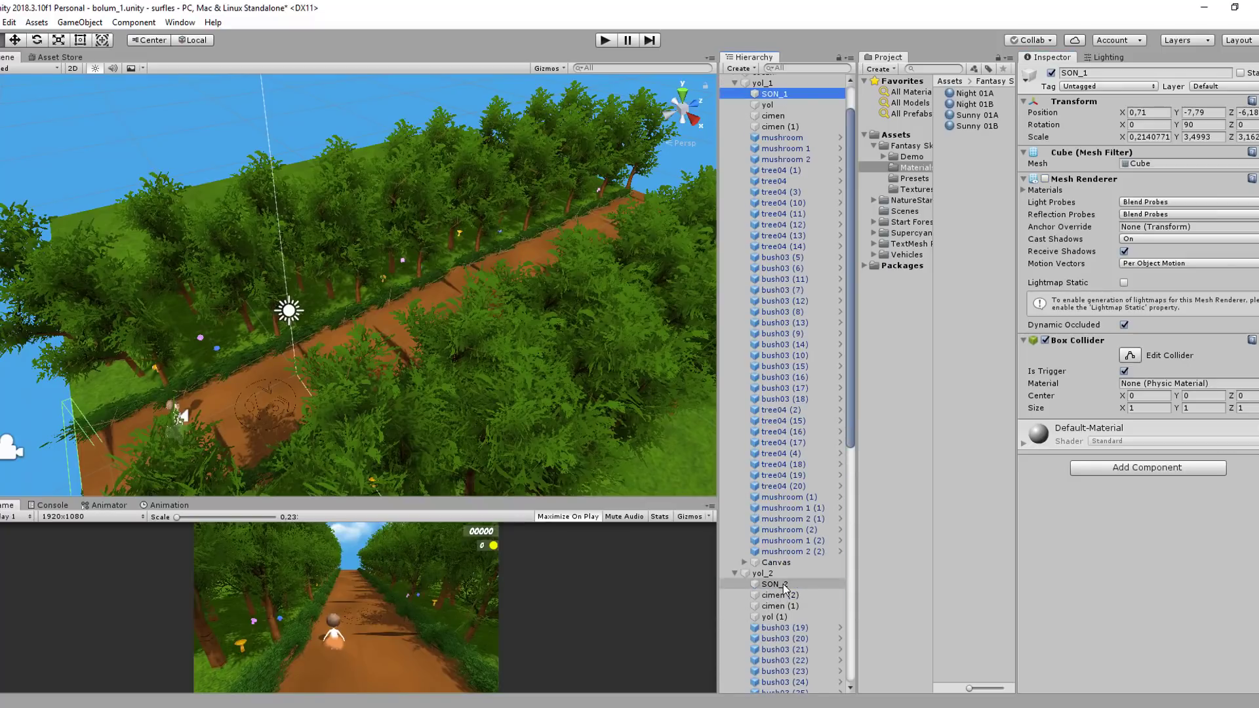
left_click(784, 585)
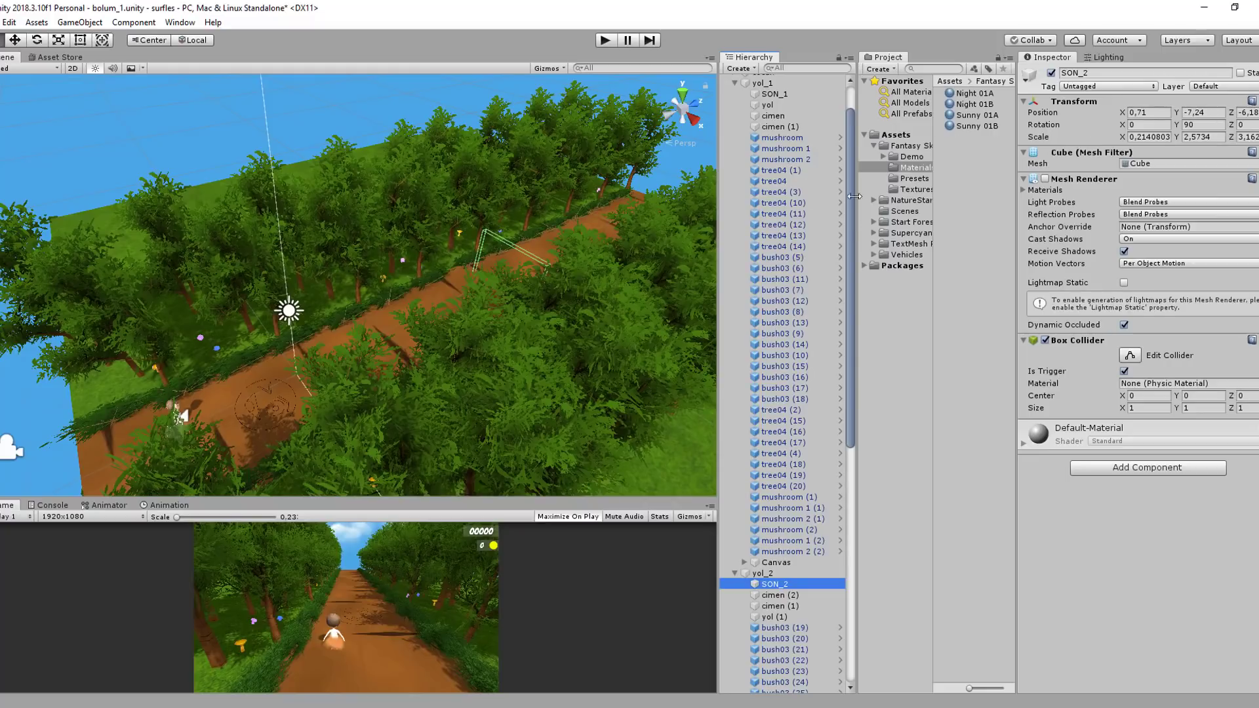
scroll(821, 270, "up", 3)
left_click(766, 147)
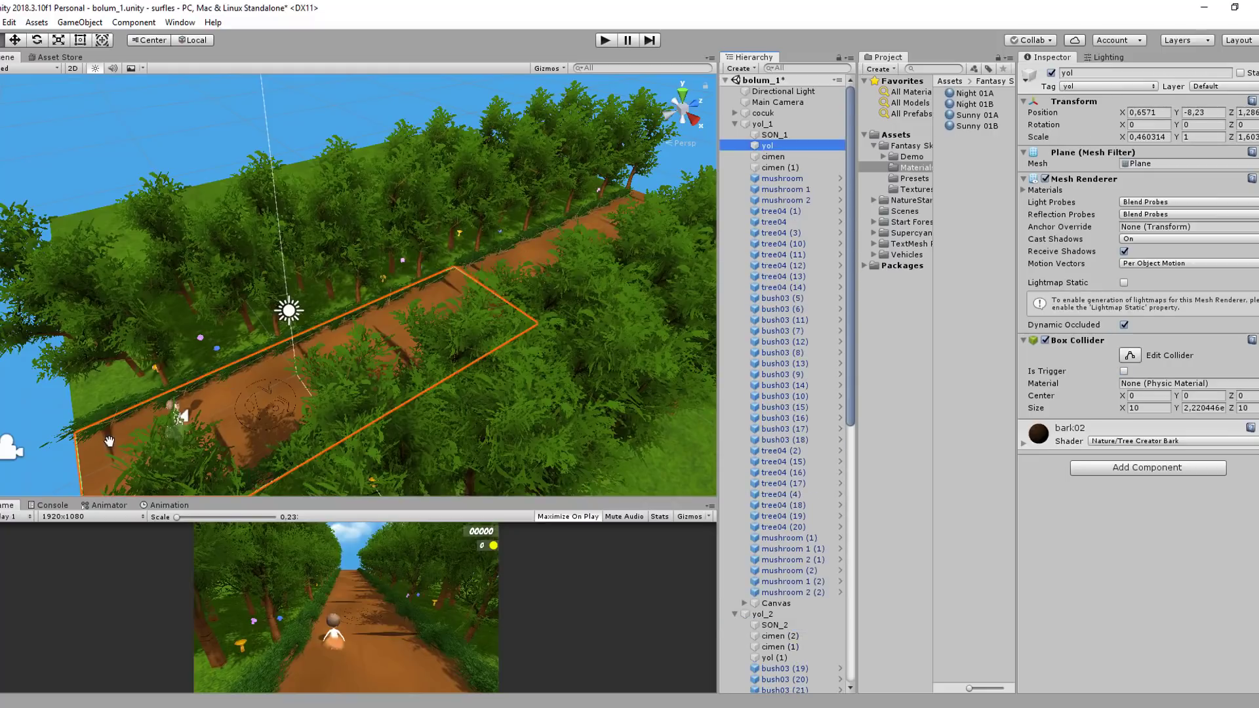
left_click_drag(586, 242, 215, 349, "alt")
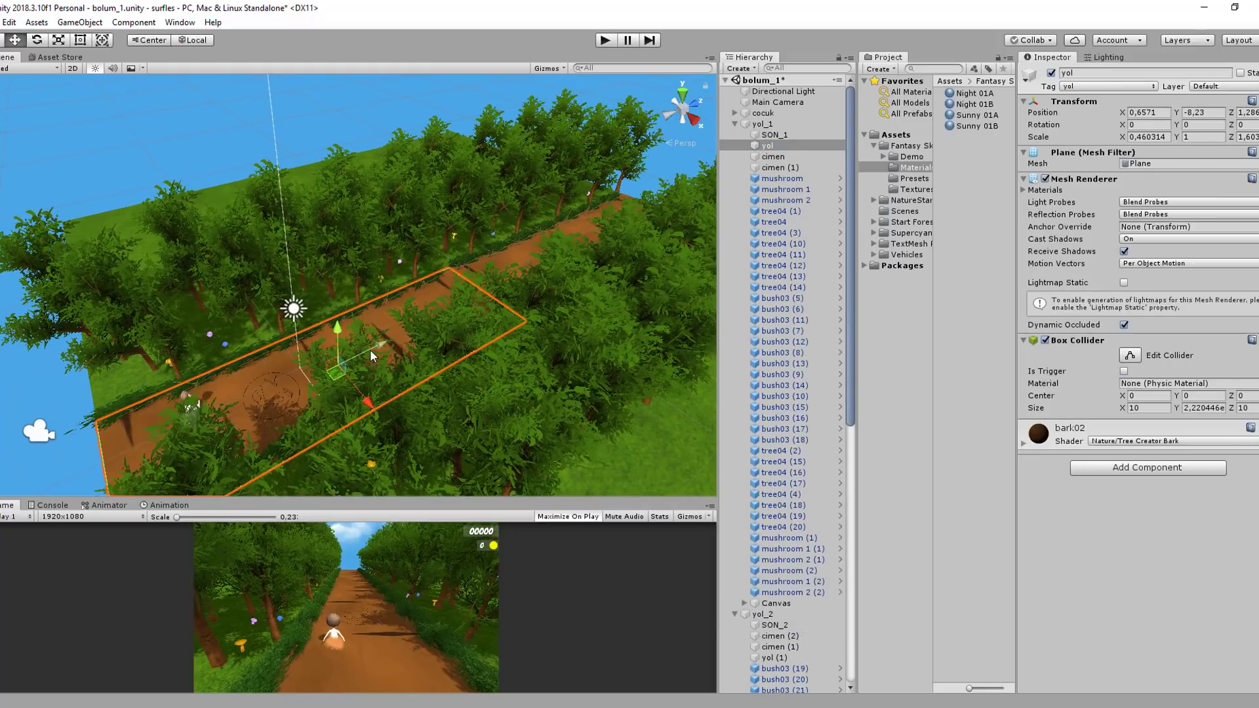
left_click_drag(371, 352, 327, 372)
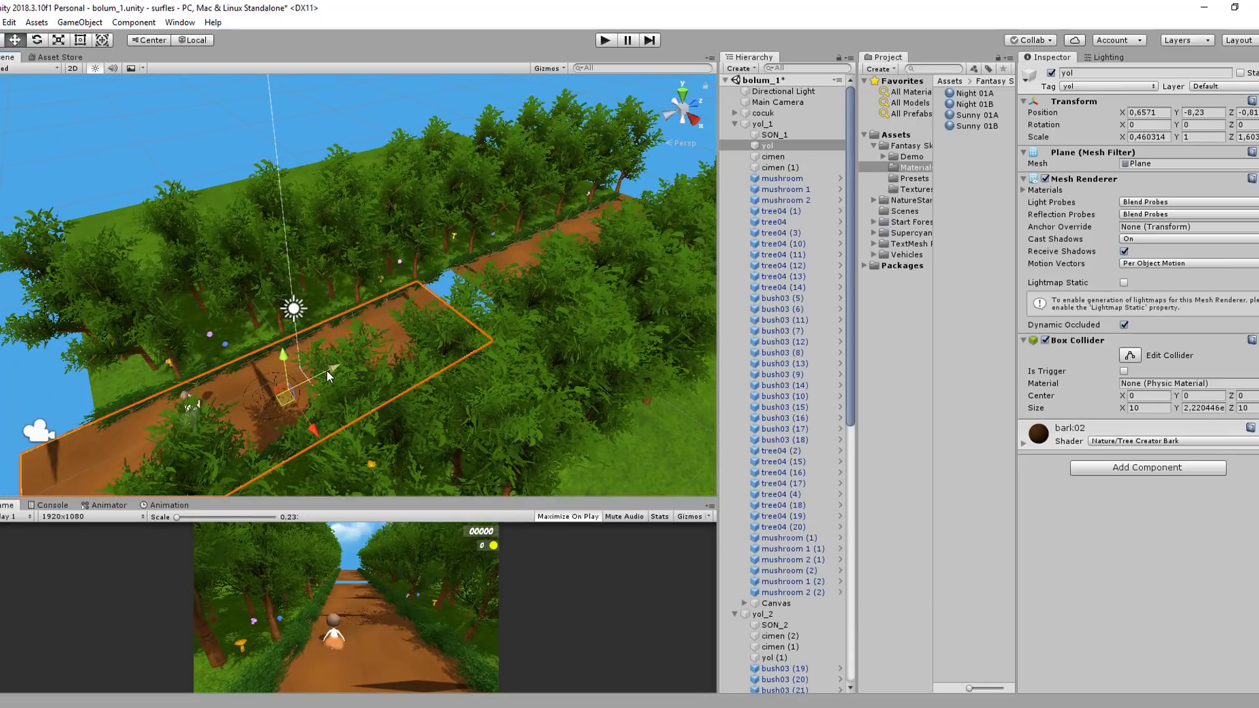
key("ctrl+z")
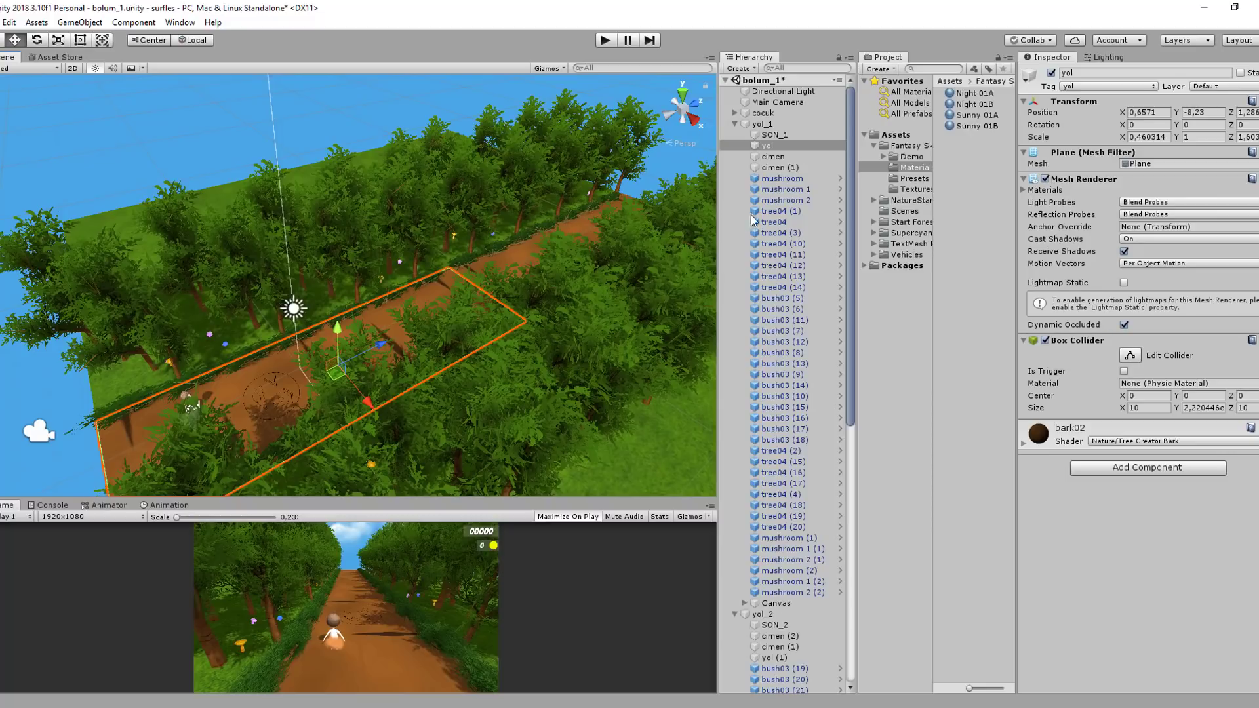
Frame the mushroom and the tree04 tree in the Scene view, then select Canvas.
double_click(790, 178)
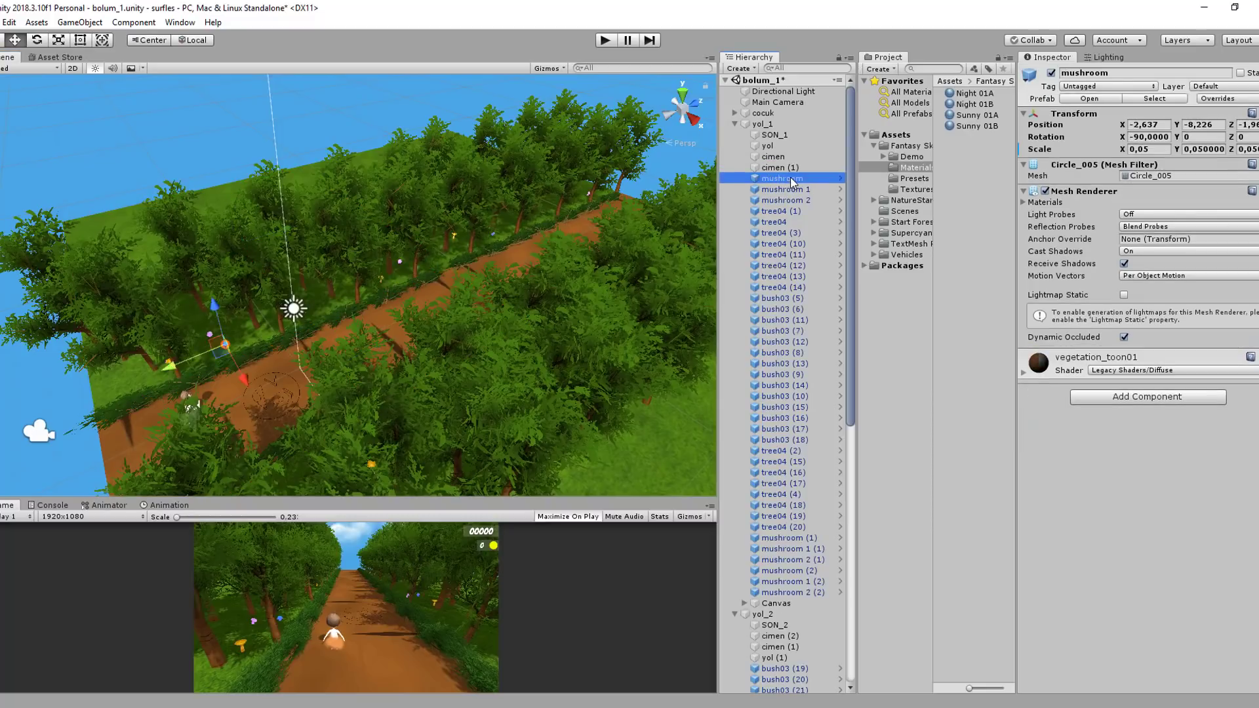
scroll(361, 283, "down", 5)
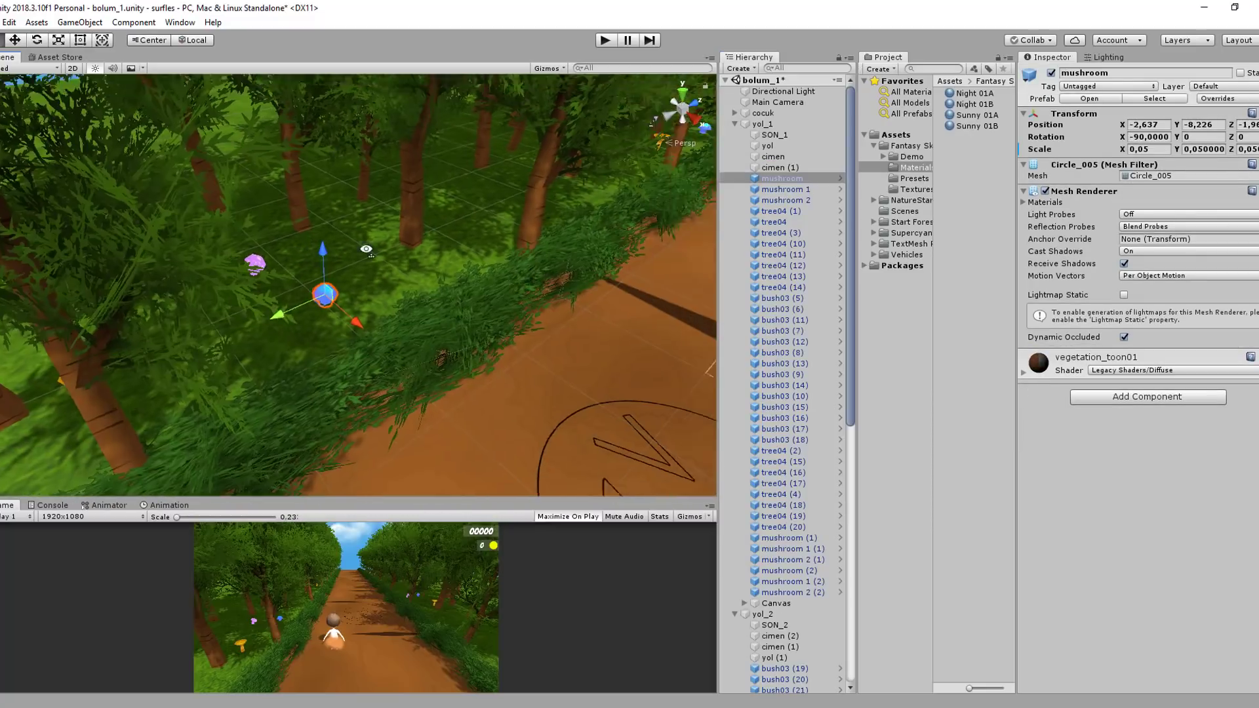
double_click(781, 220)
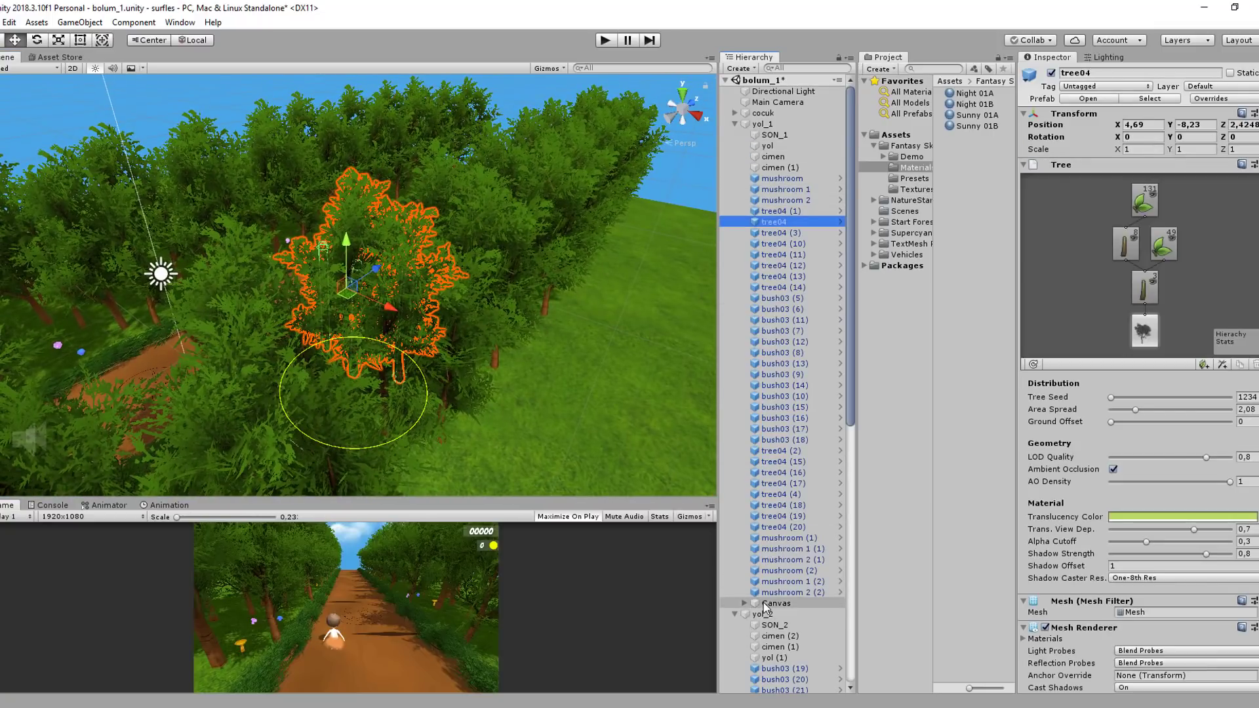
left_click(763, 604)
scroll(764, 598, "down", 3)
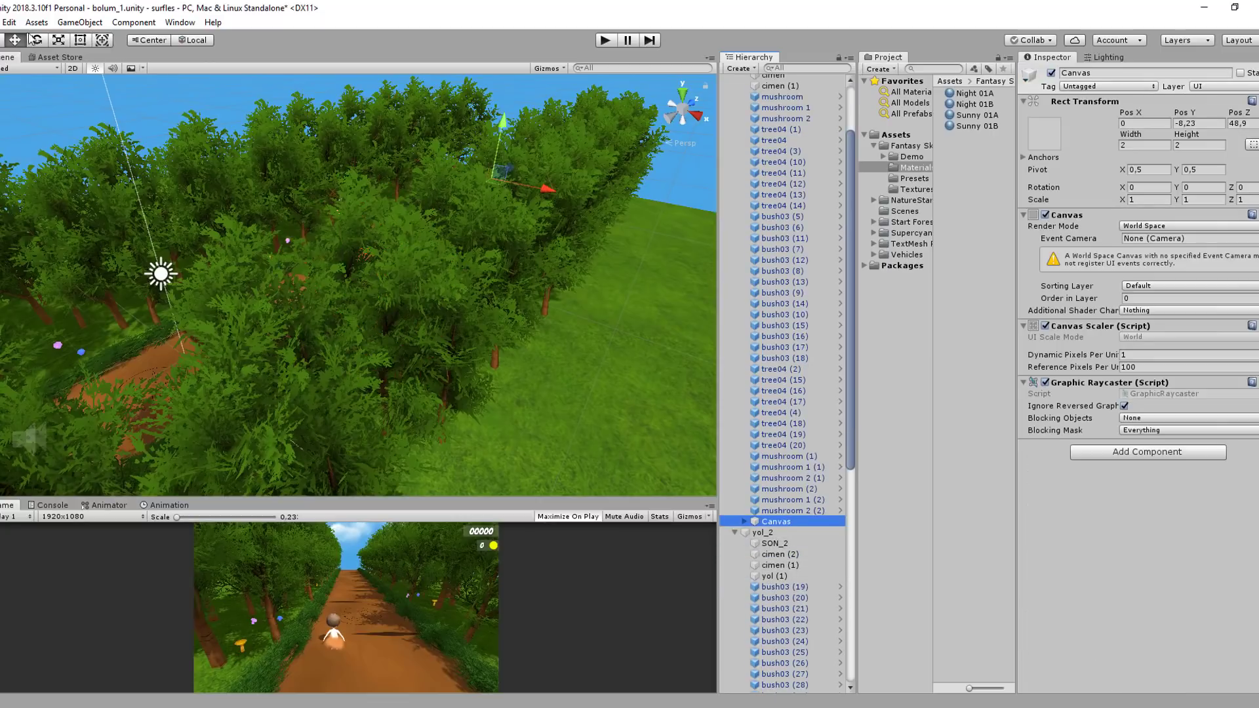
Expand Canvas and frame its Image, the simge_2 symbol disc lying flat on the road.
middle_click_drag(295, 295, 453, 401)
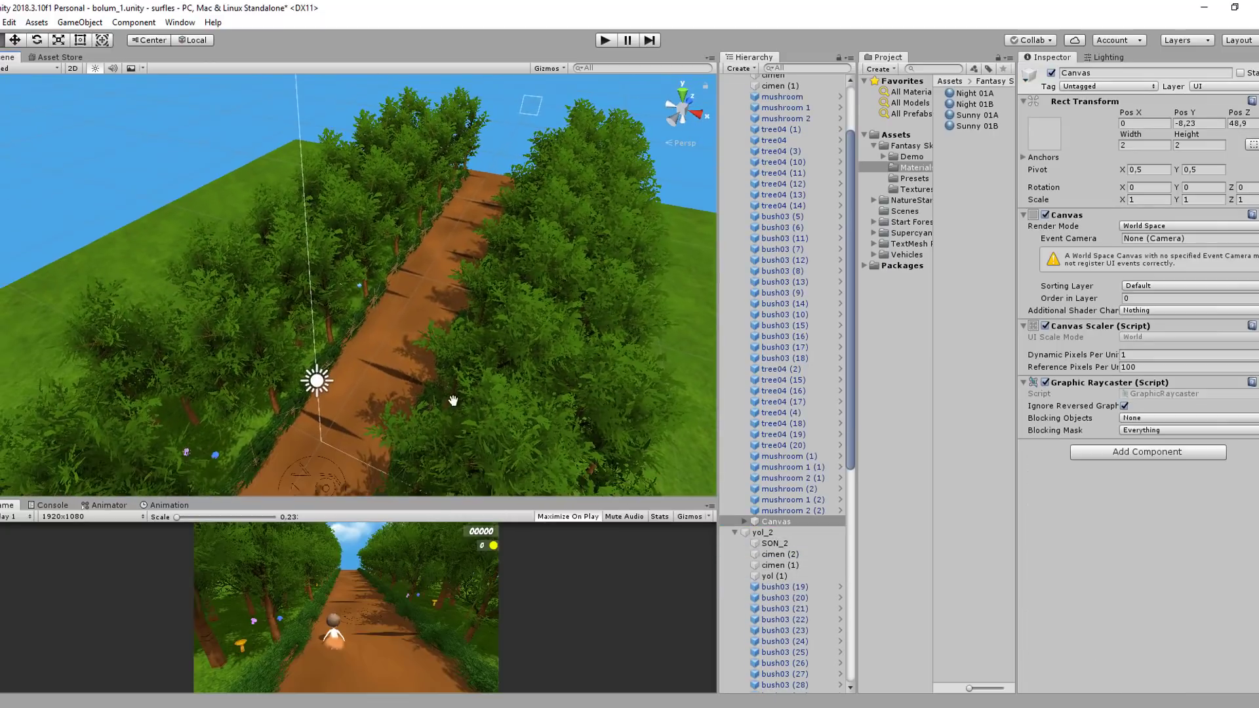
left_click(745, 522)
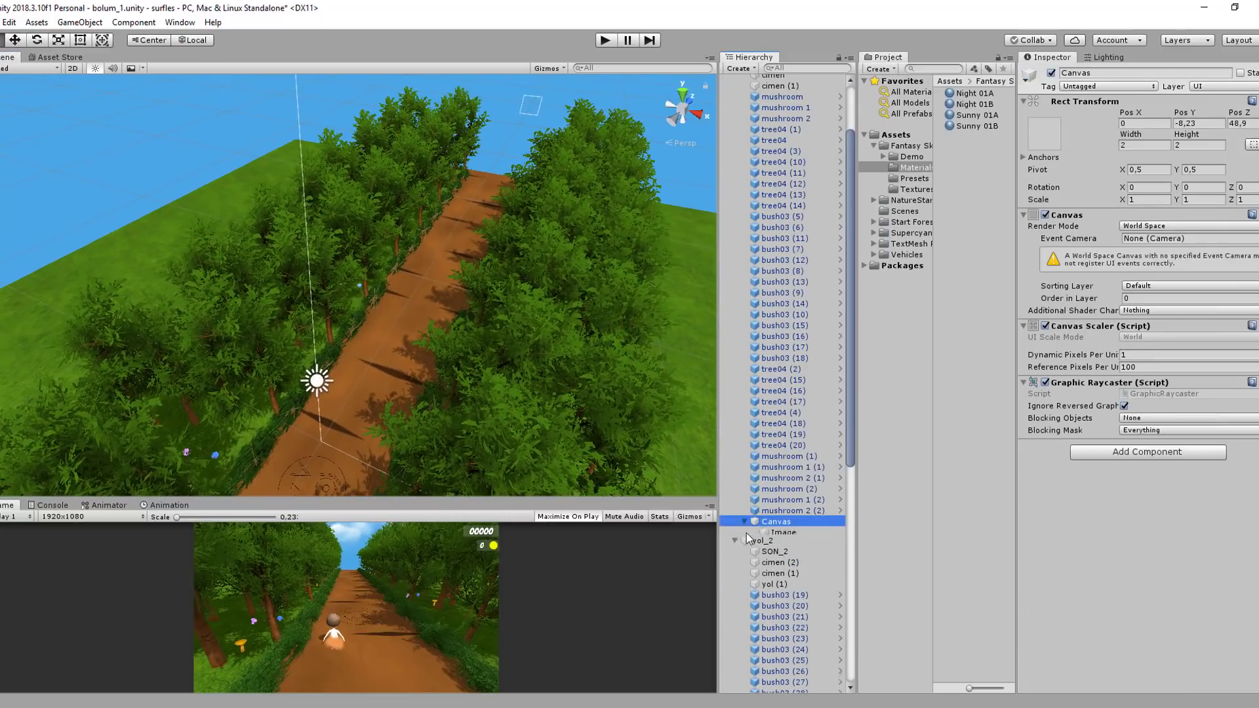
double_click(785, 533)
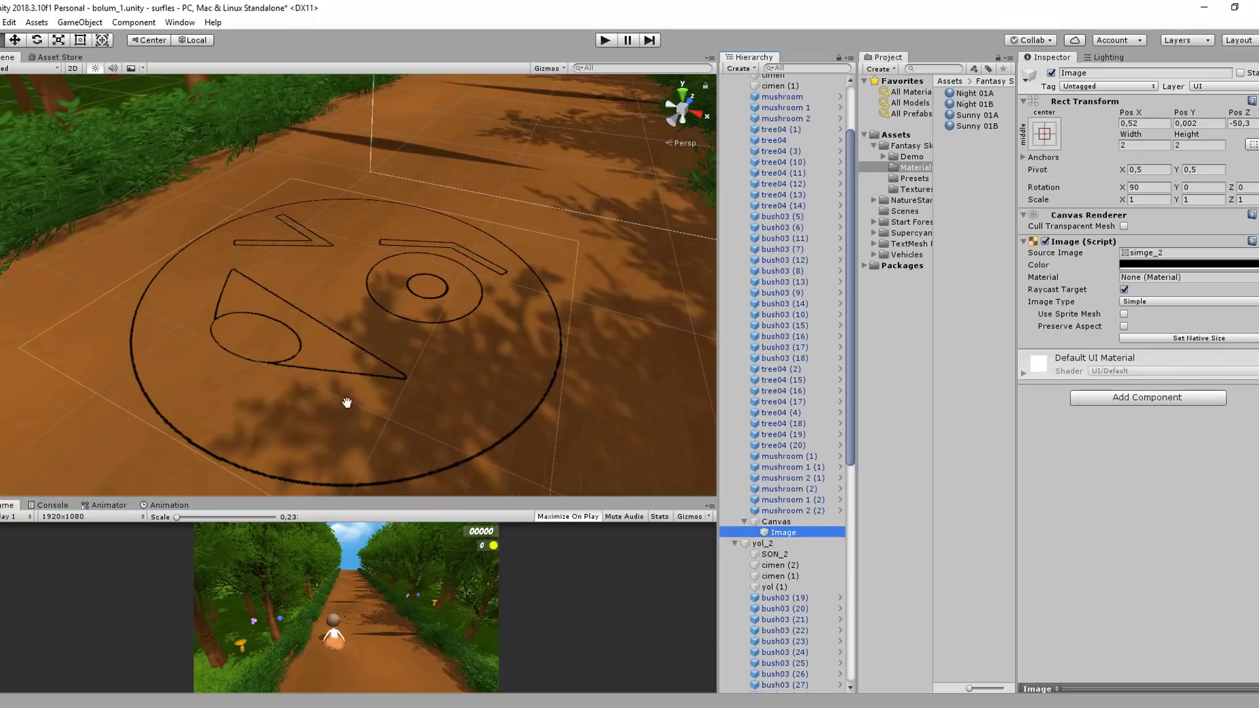
scroll(467, 337, "down", 5)
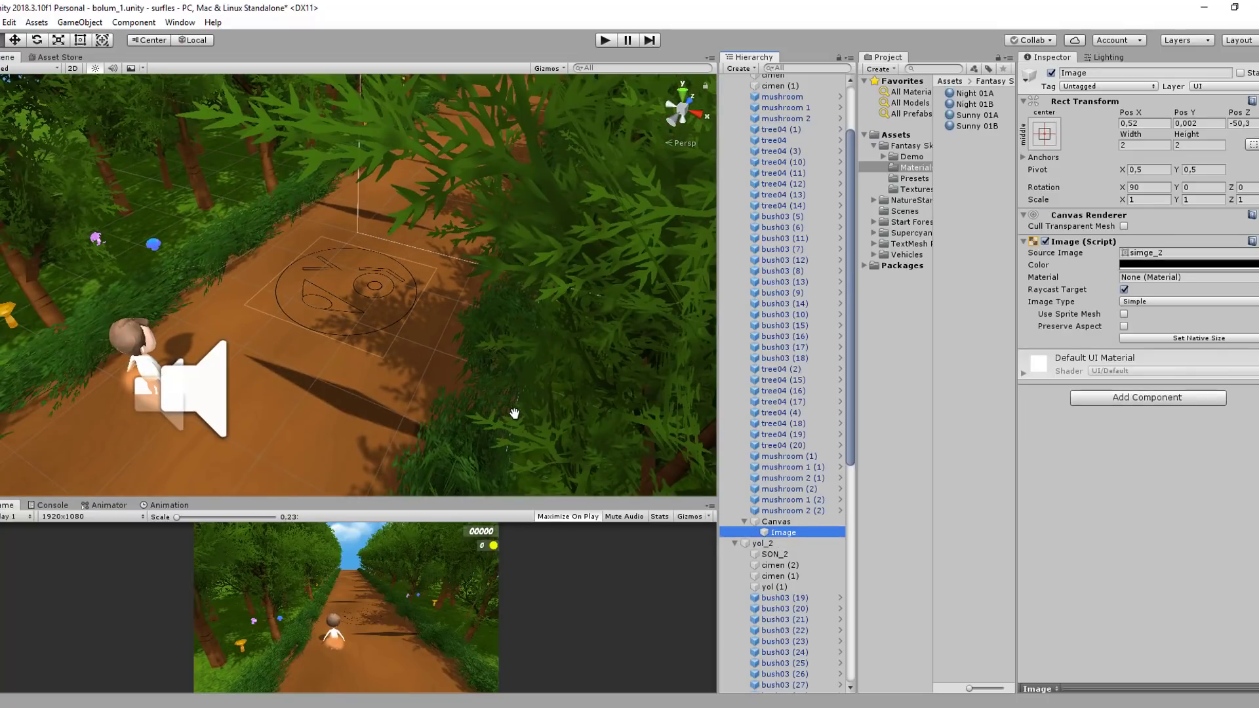
scroll(784, 332, "up", 3)
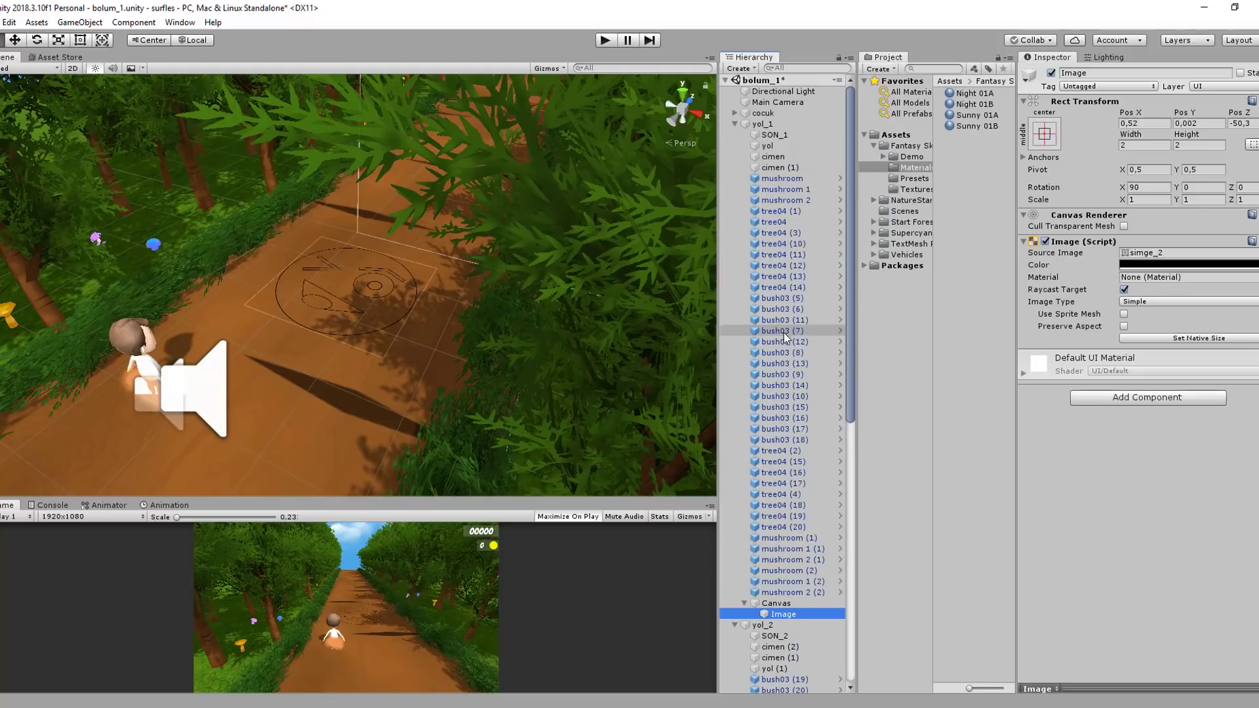
Collapse yol_1 and yol_2, check SON_2, then select klon_olustur to see its spawner references.
left_click(735, 125)
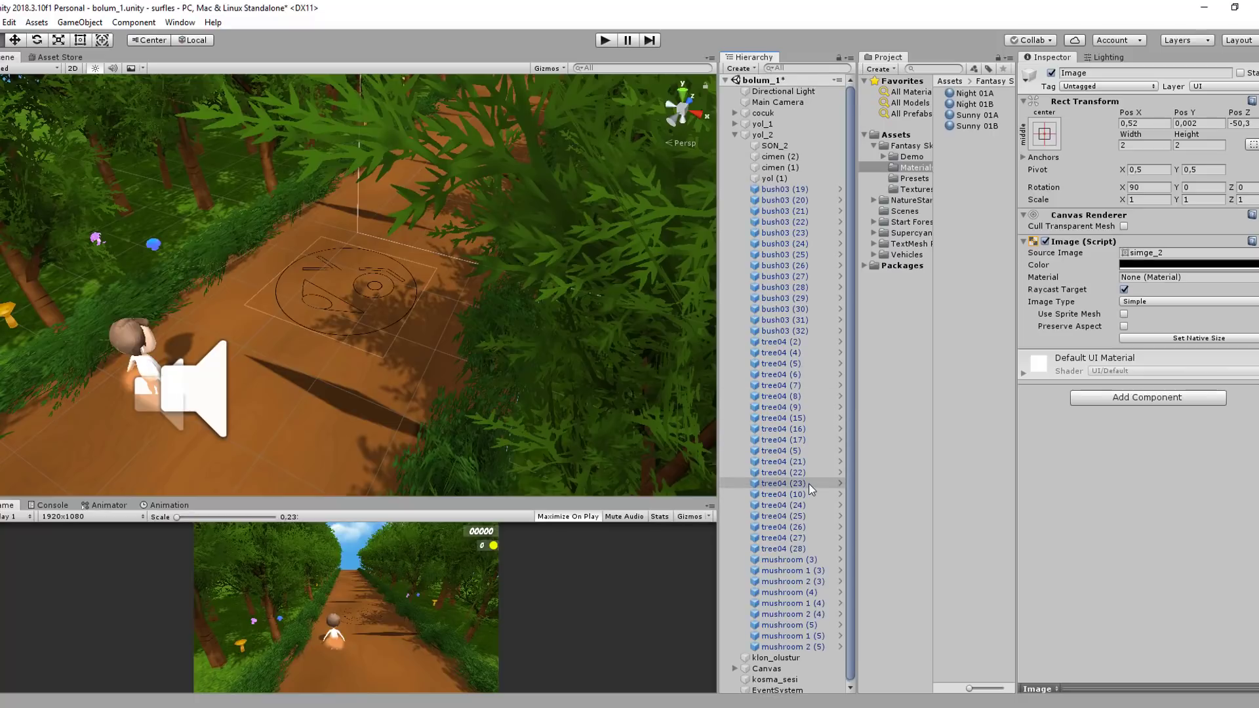
left_click(779, 147)
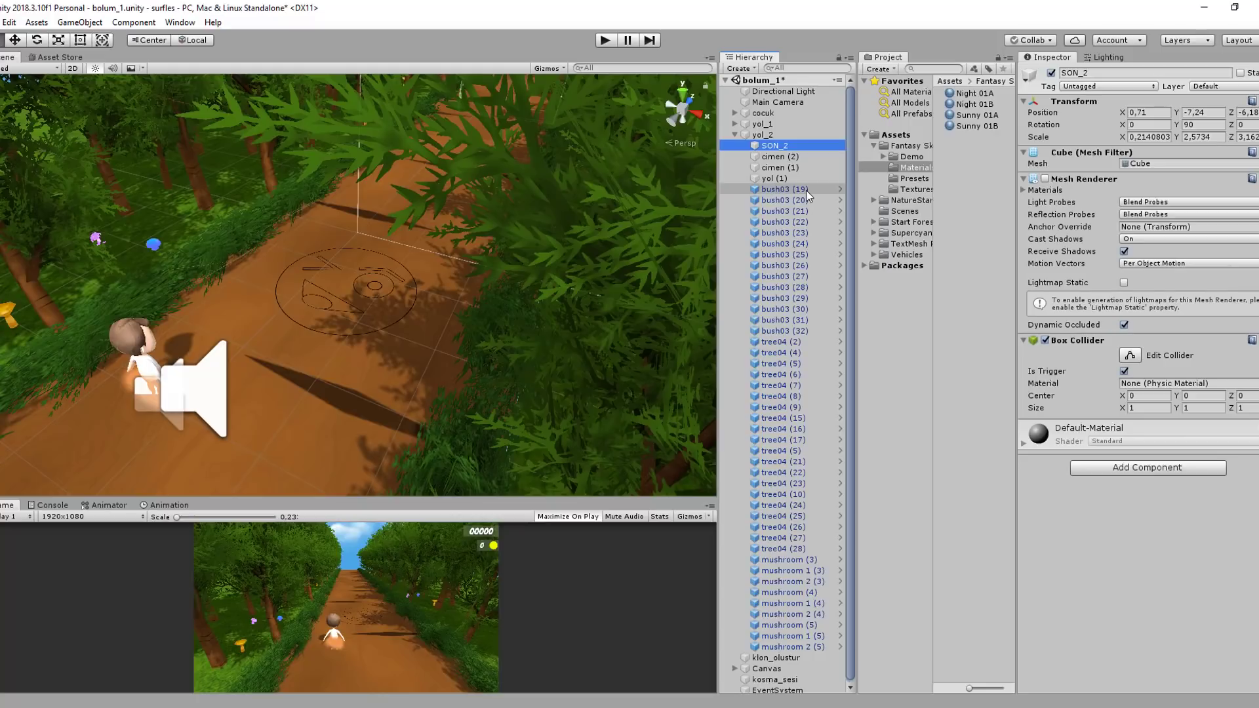
scroll(560, 265, "down", 3)
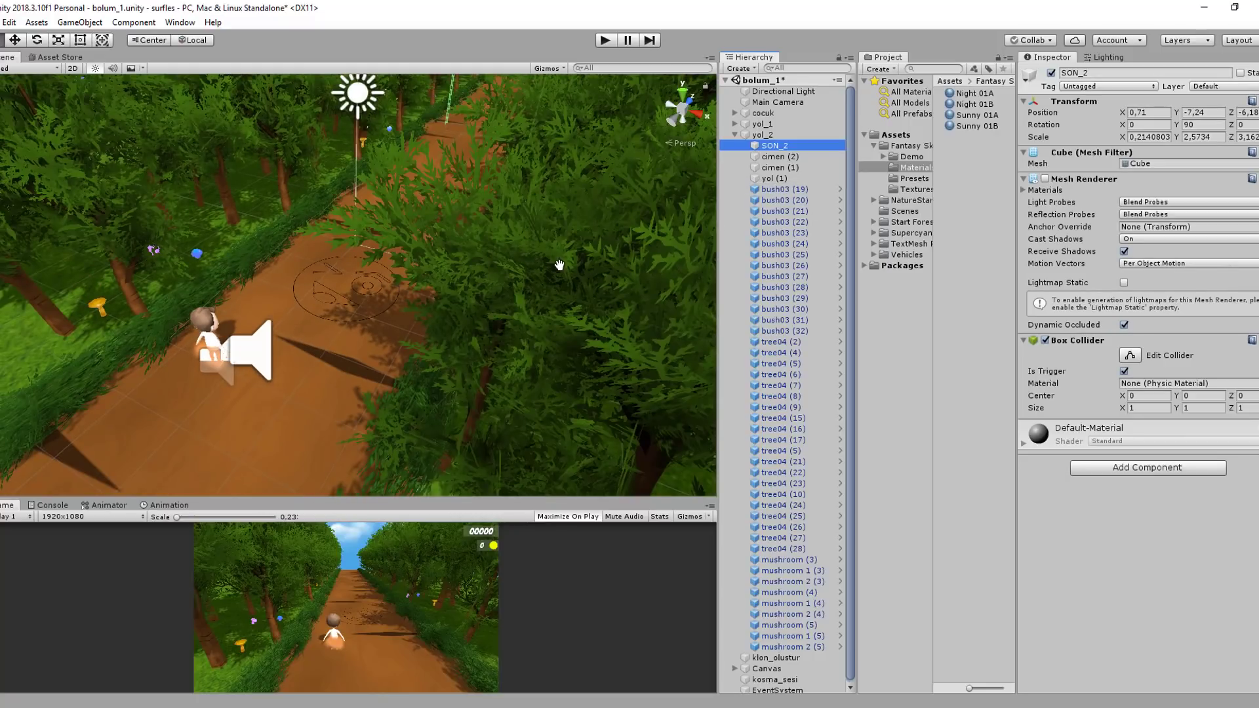
left_click(734, 135)
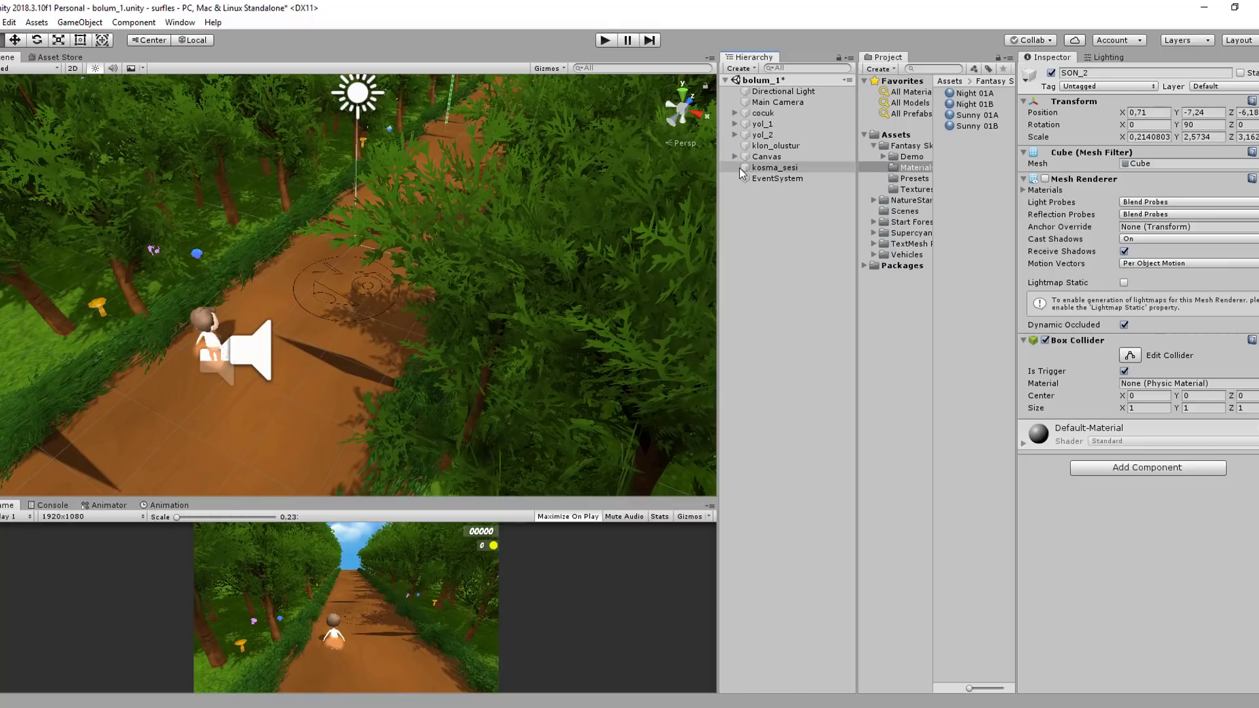
left_click(782, 146)
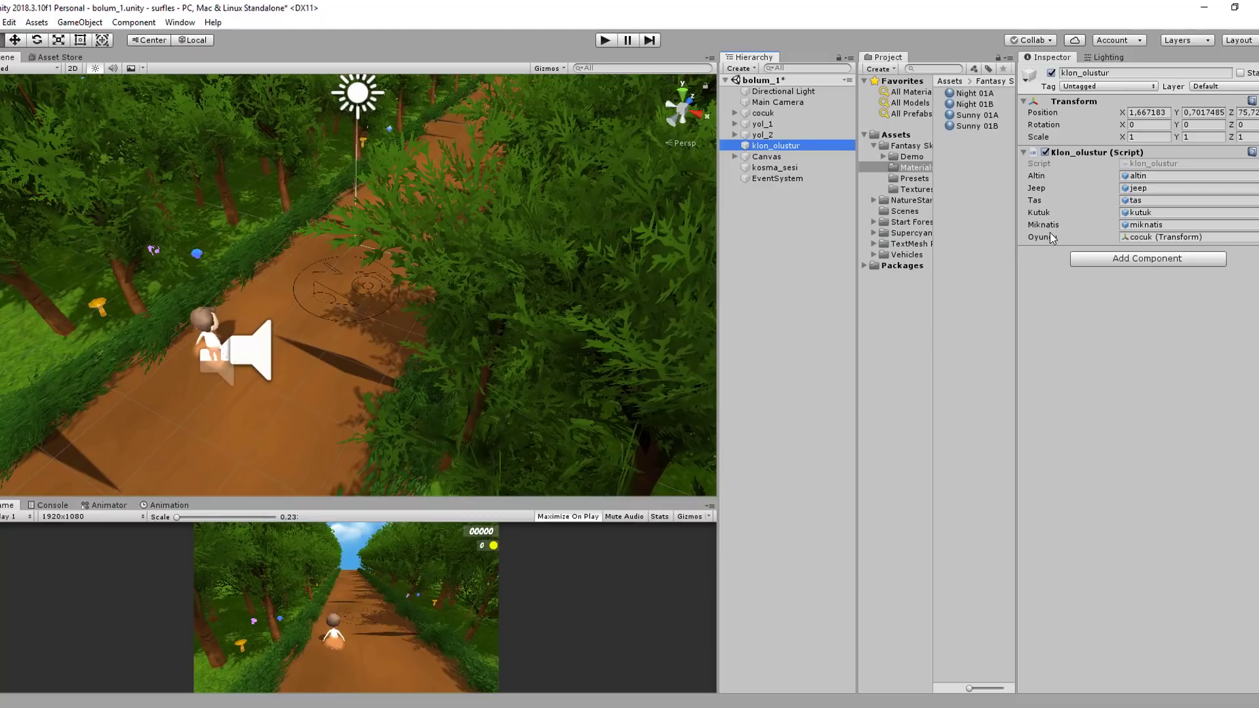
Expand Canvas and inspect the puan_txt score and toplanan_atin_txt coin texts.
left_click(763, 158)
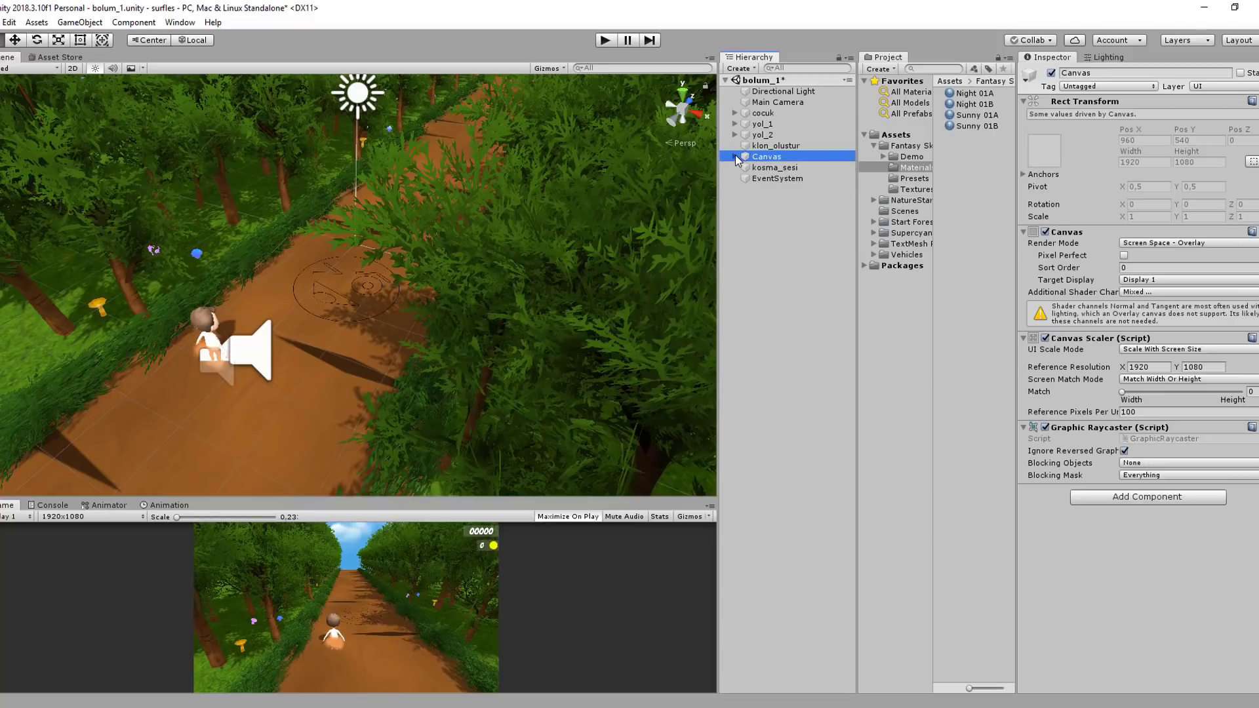
left_click_drag(654, 500, 653, 297)
left_click(736, 156)
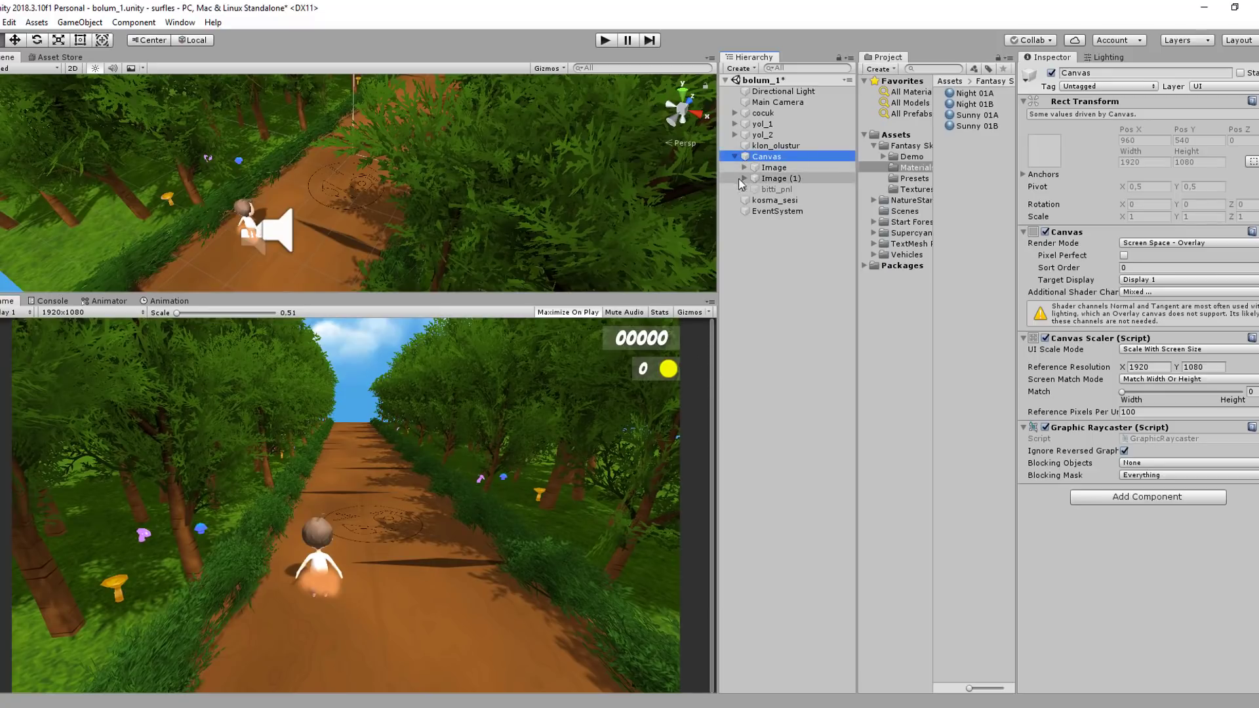
left_click(745, 167)
left_click(808, 179)
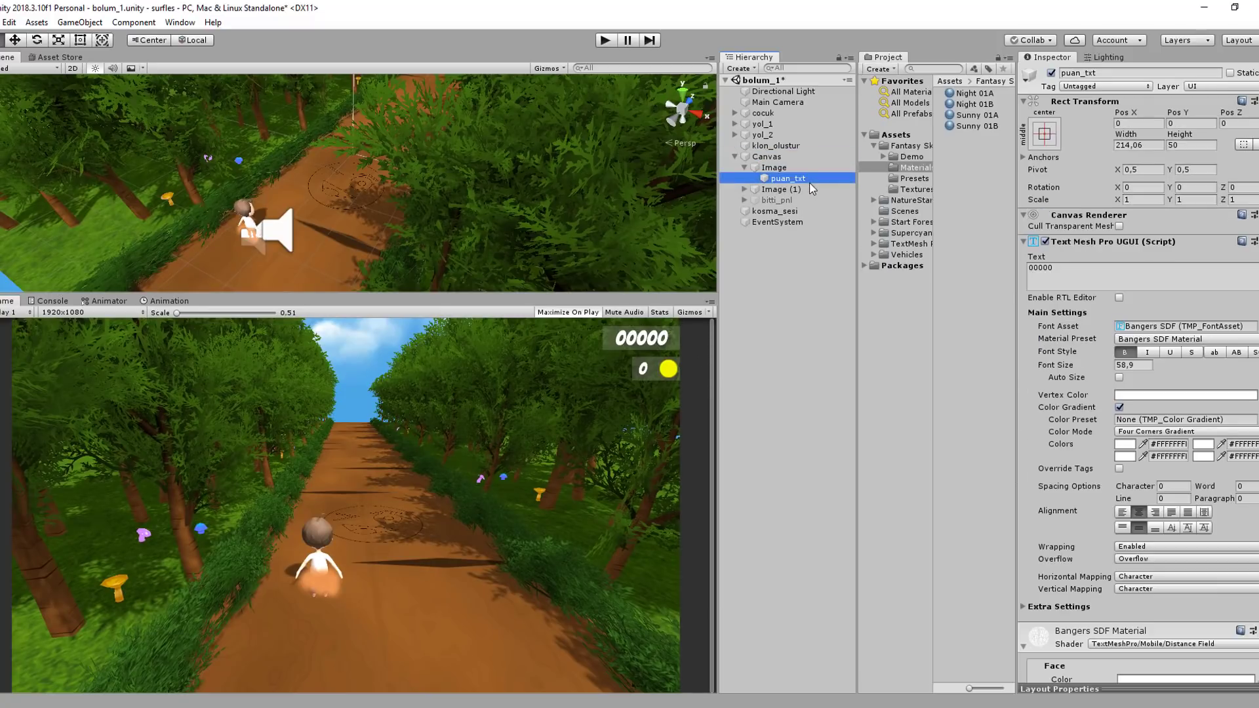
left_click(745, 189)
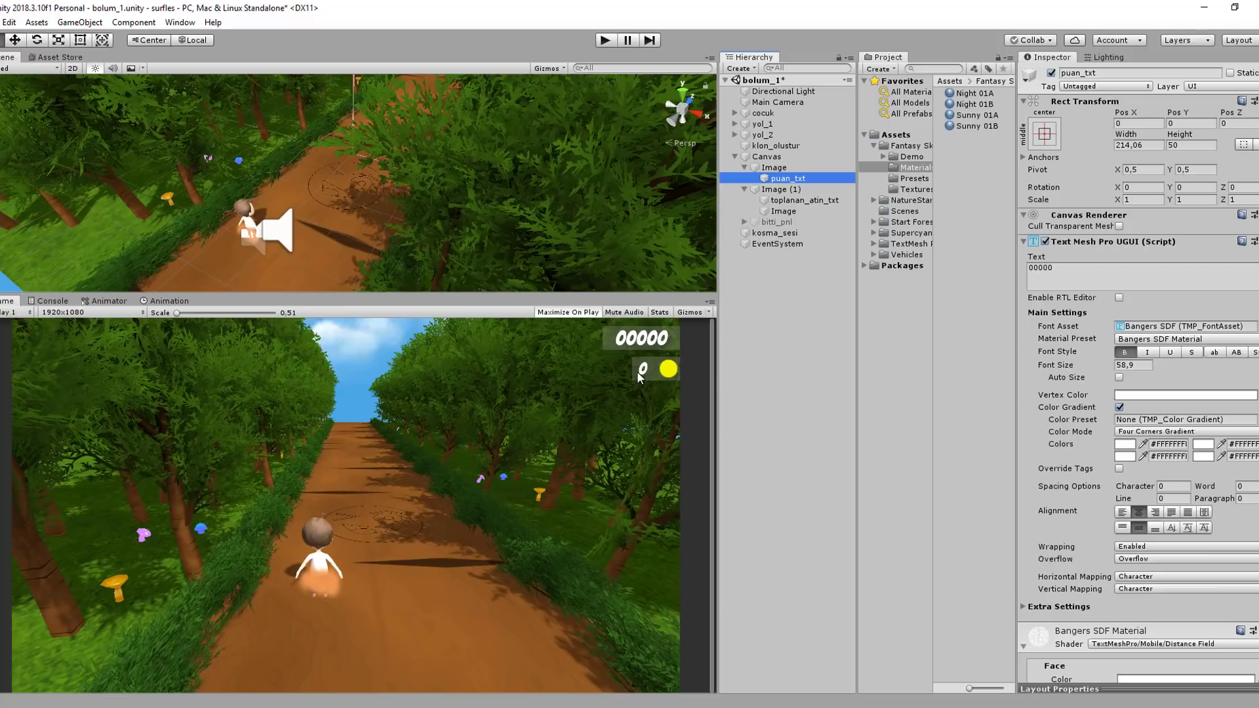
left_click(803, 200)
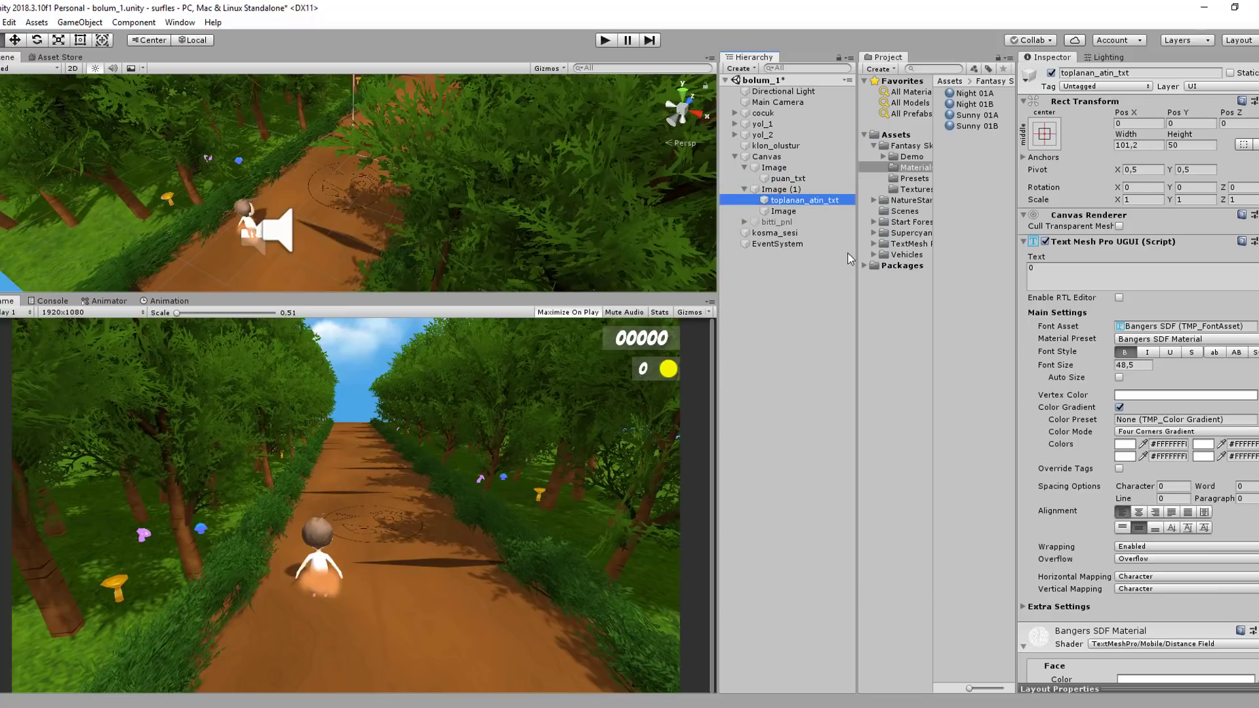
Collapse the text groups, select bitti_pnl and activate it to show OYUN BITTI.
left_click(745, 189)
left_click(745, 167)
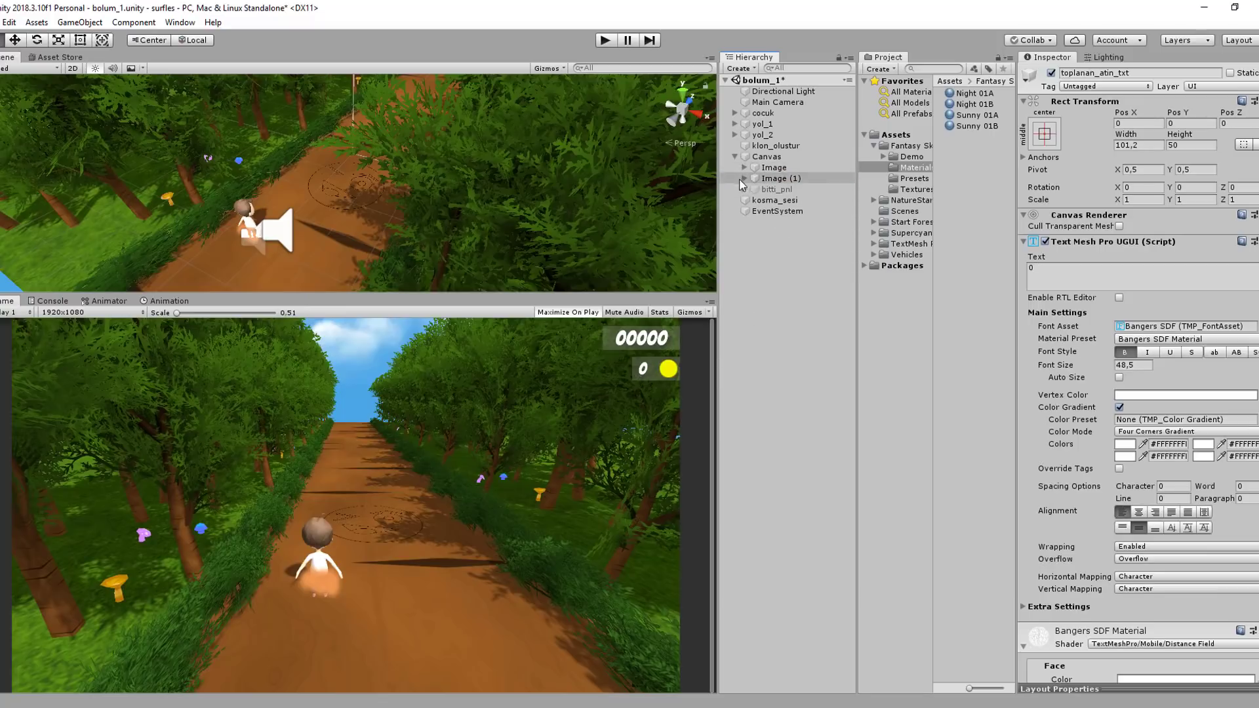
left_click(777, 189)
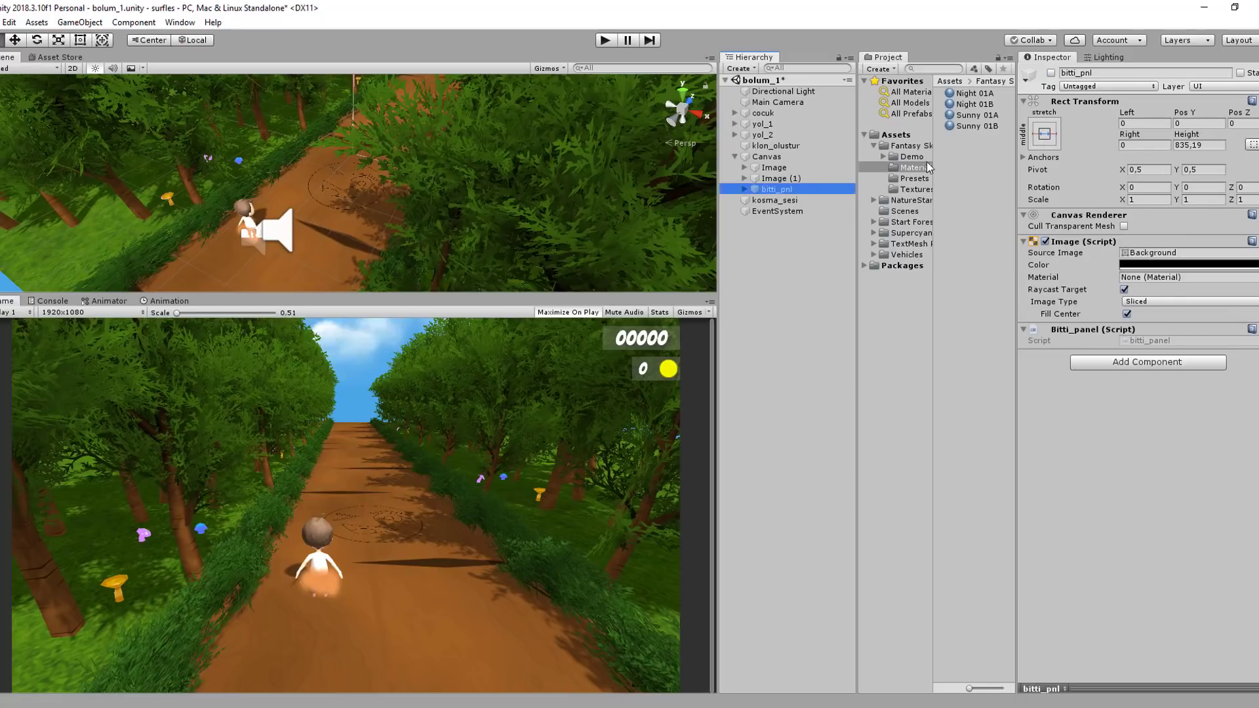
left_click(1052, 72)
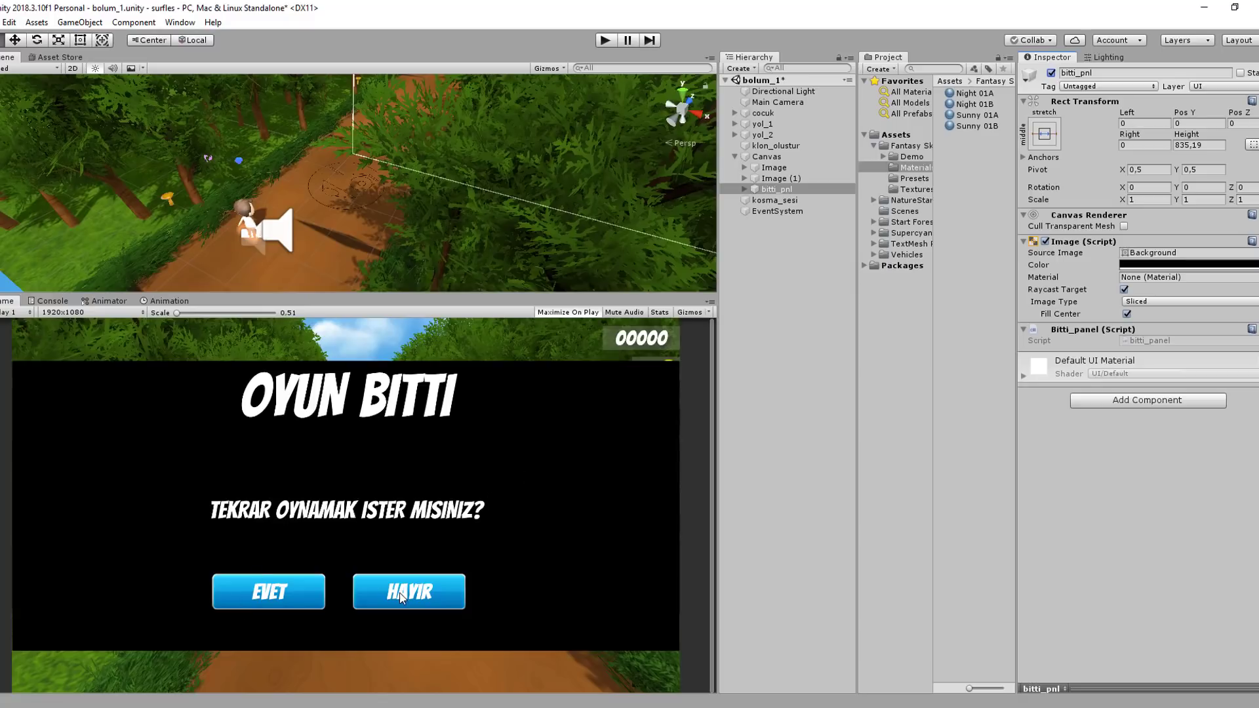
Deactivate bitti_pnl and select kosma_sesi to view its looping Audio Source.
left_click(776, 190)
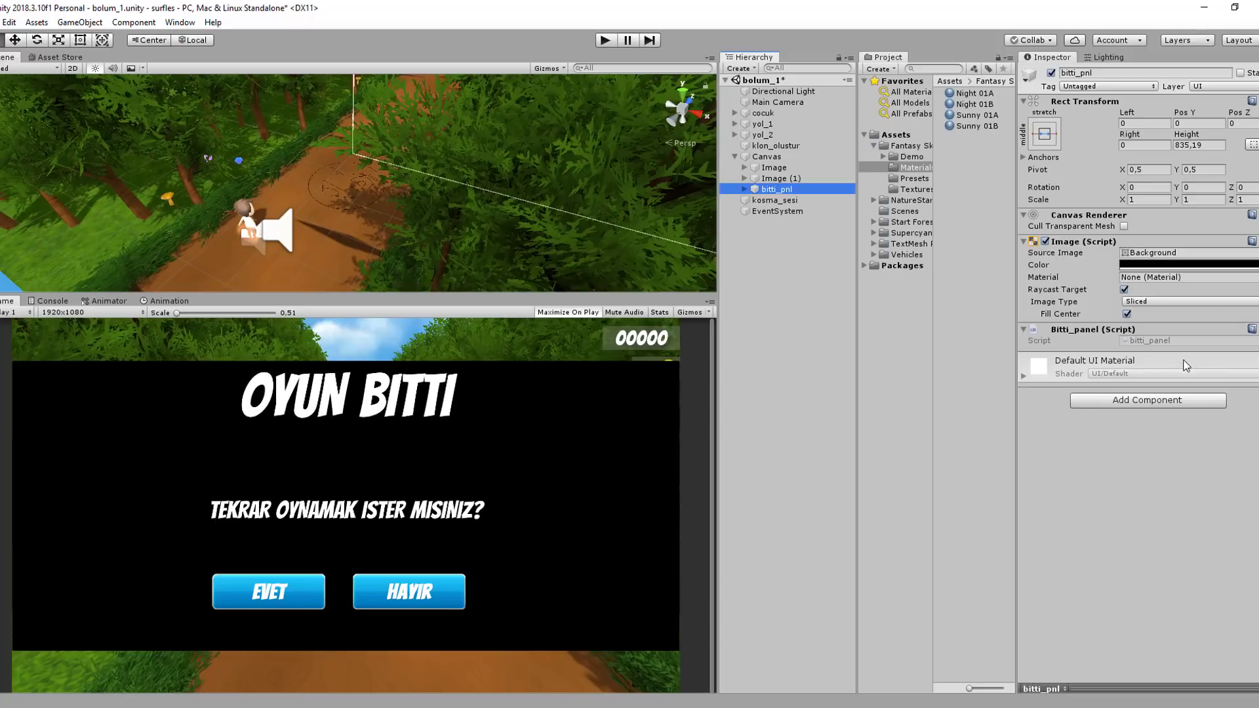
left_click(1051, 73)
left_click(795, 169)
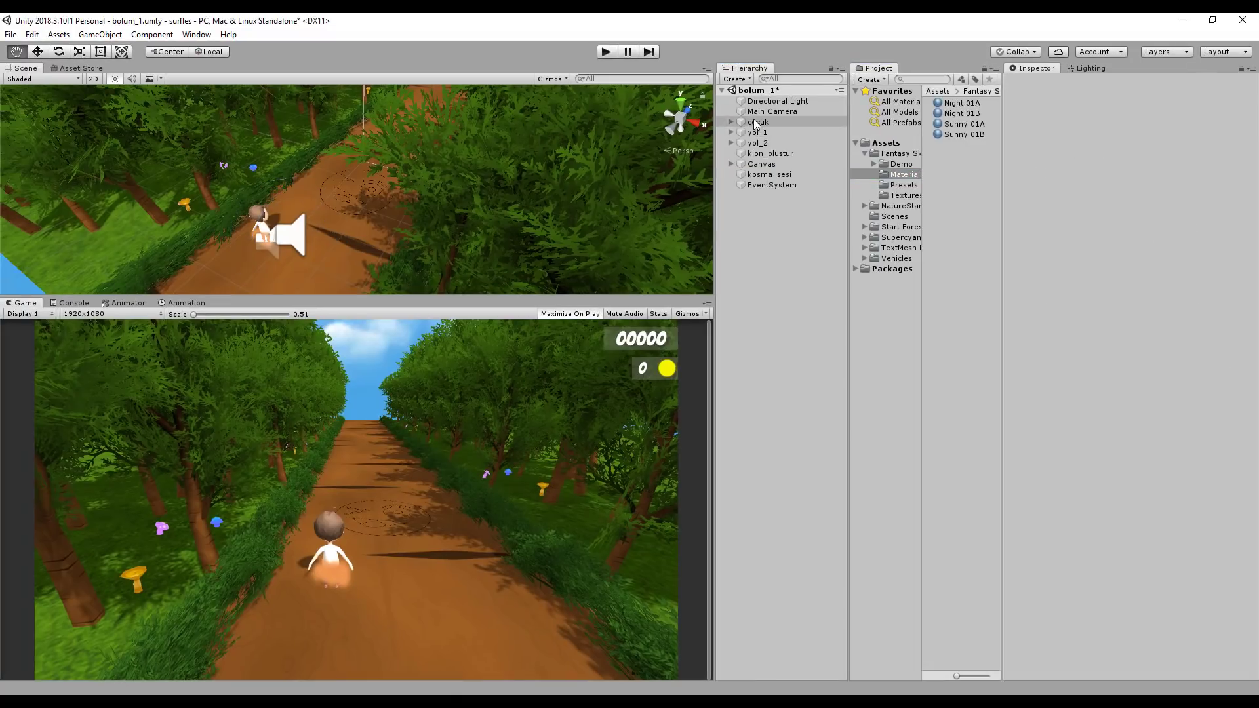
Select cocuk and open its Animation and Animator views to inspect the run state.
left_click(761, 113)
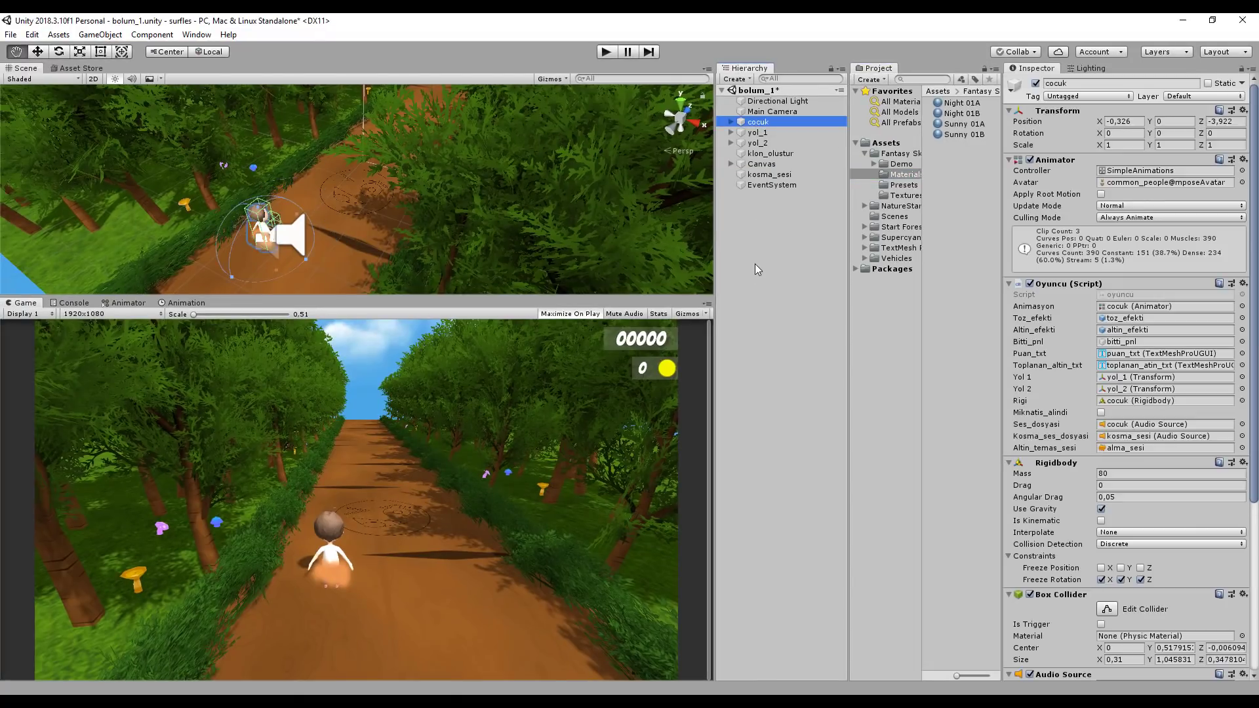
scroll(1086, 351, "down", 2)
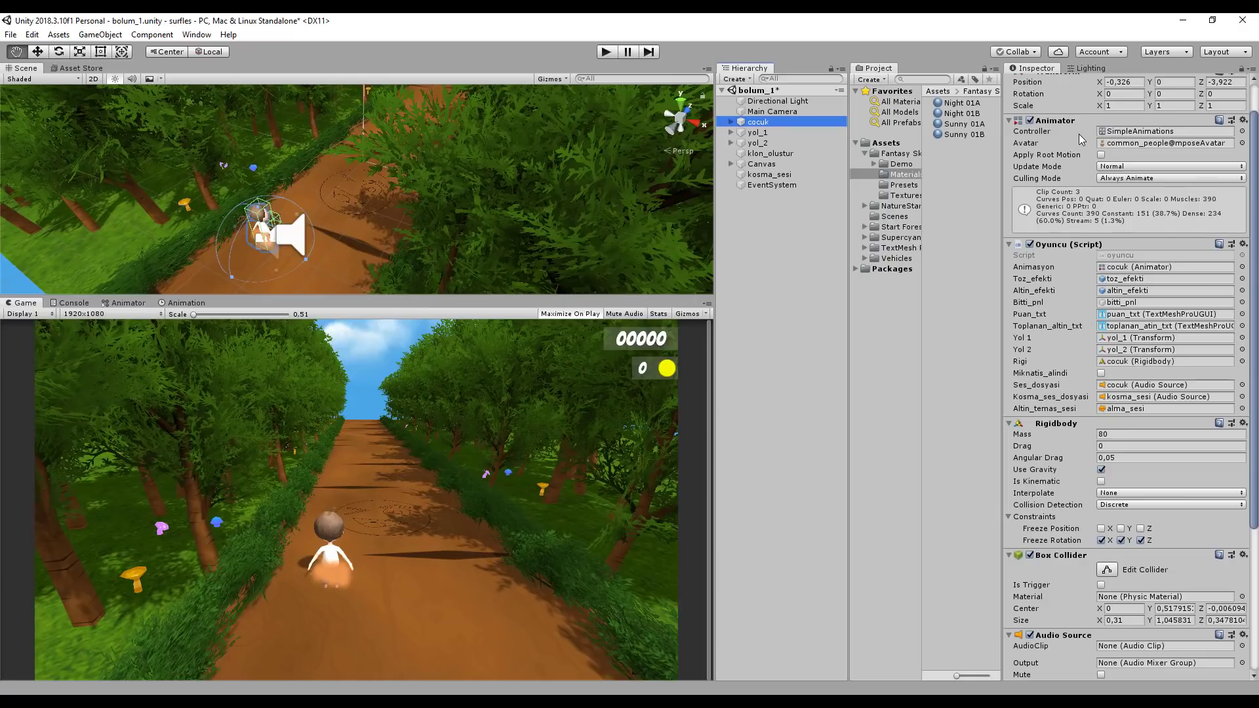
left_click(193, 304)
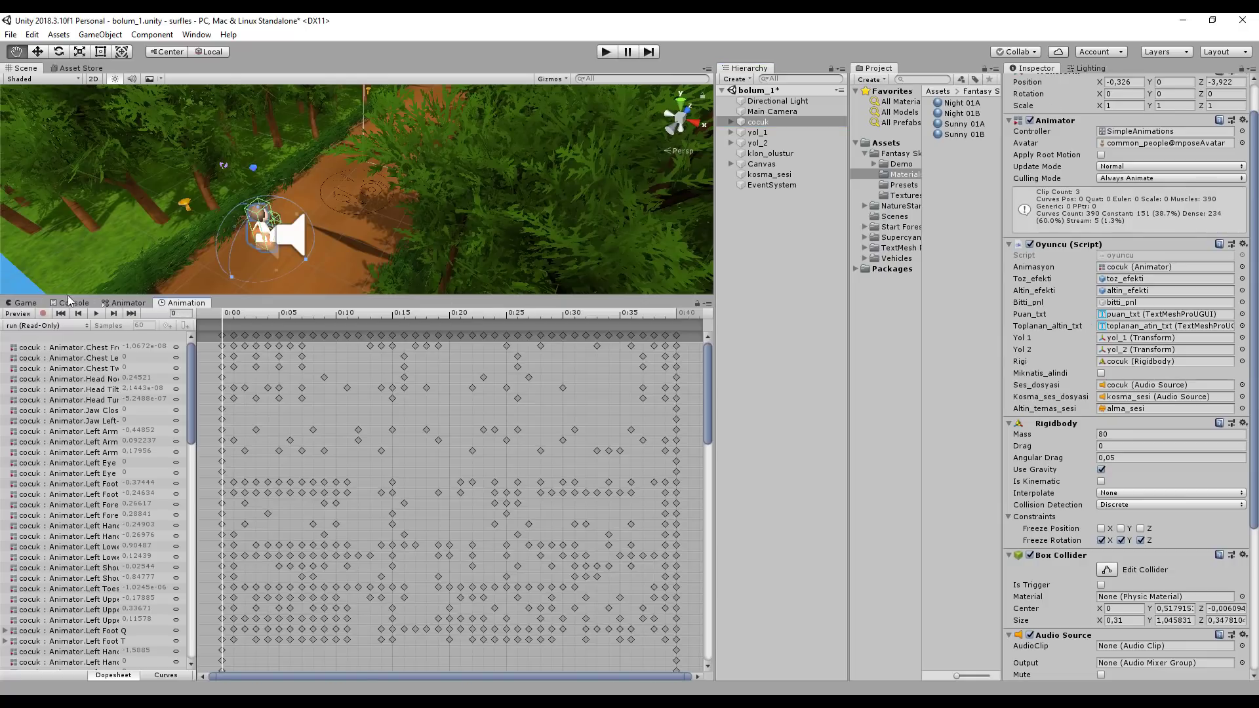
left_click(110, 310)
scroll(405, 439, "up", 3)
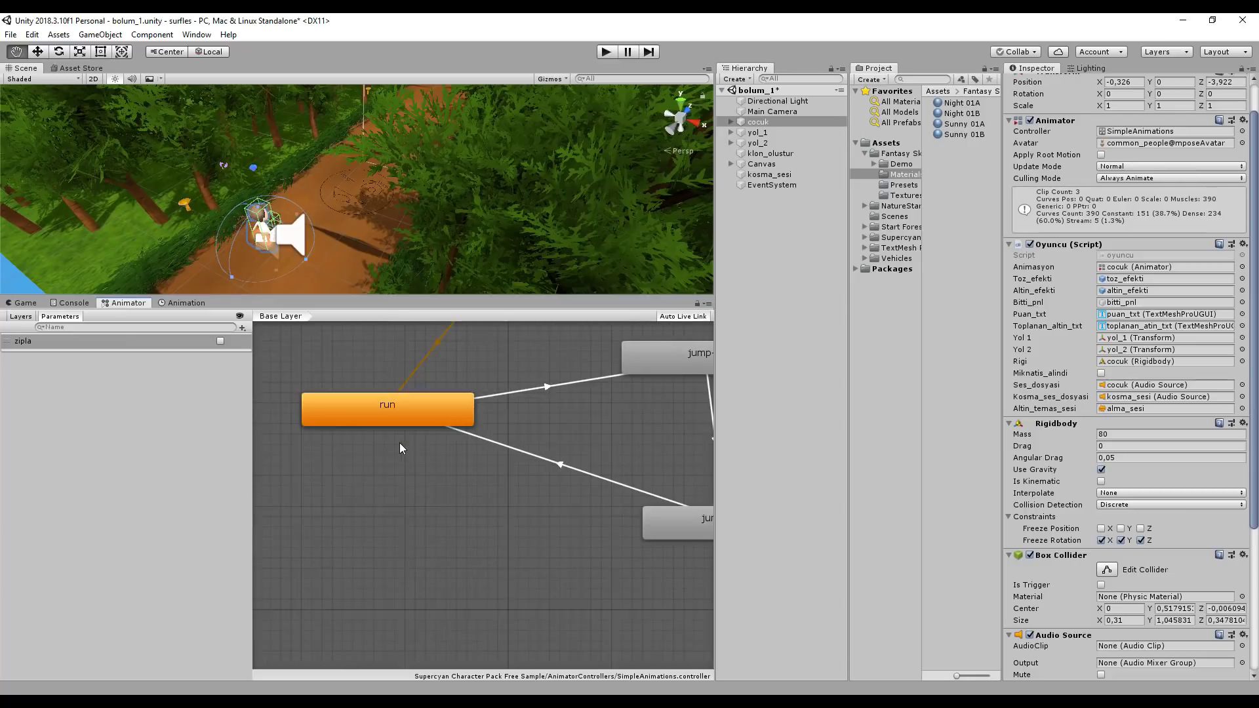
scroll(399, 443, "up", 2)
left_click(379, 393)
scroll(443, 419, "down", 5)
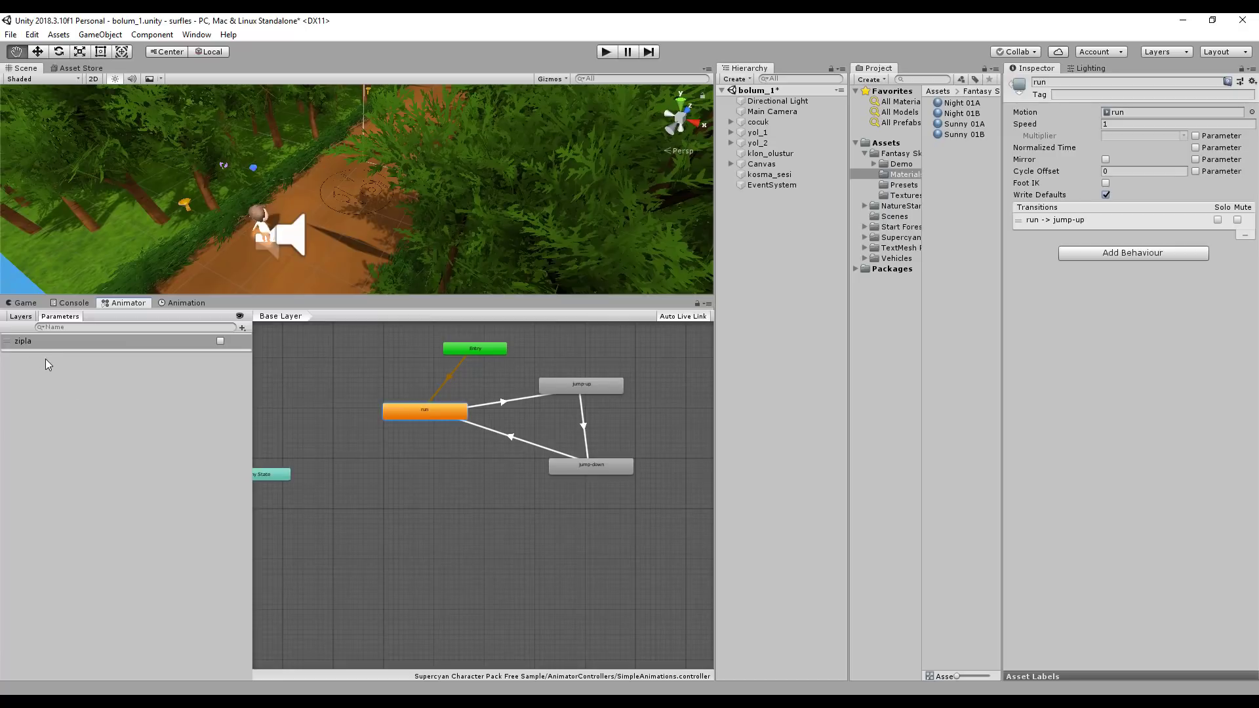
Inspect the run→jump-up, jump-up→jump-down and jump-down→run transitions and both jump states.
left_click(504, 405)
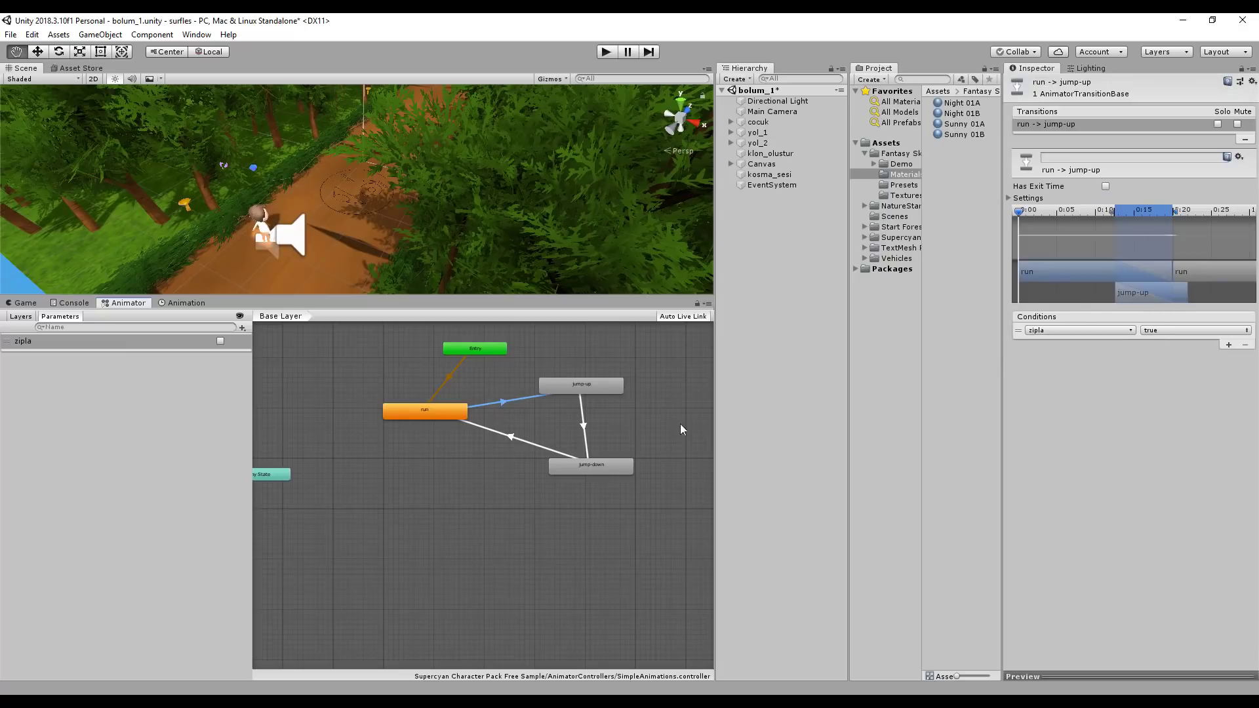
scroll(599, 390, "up", 5)
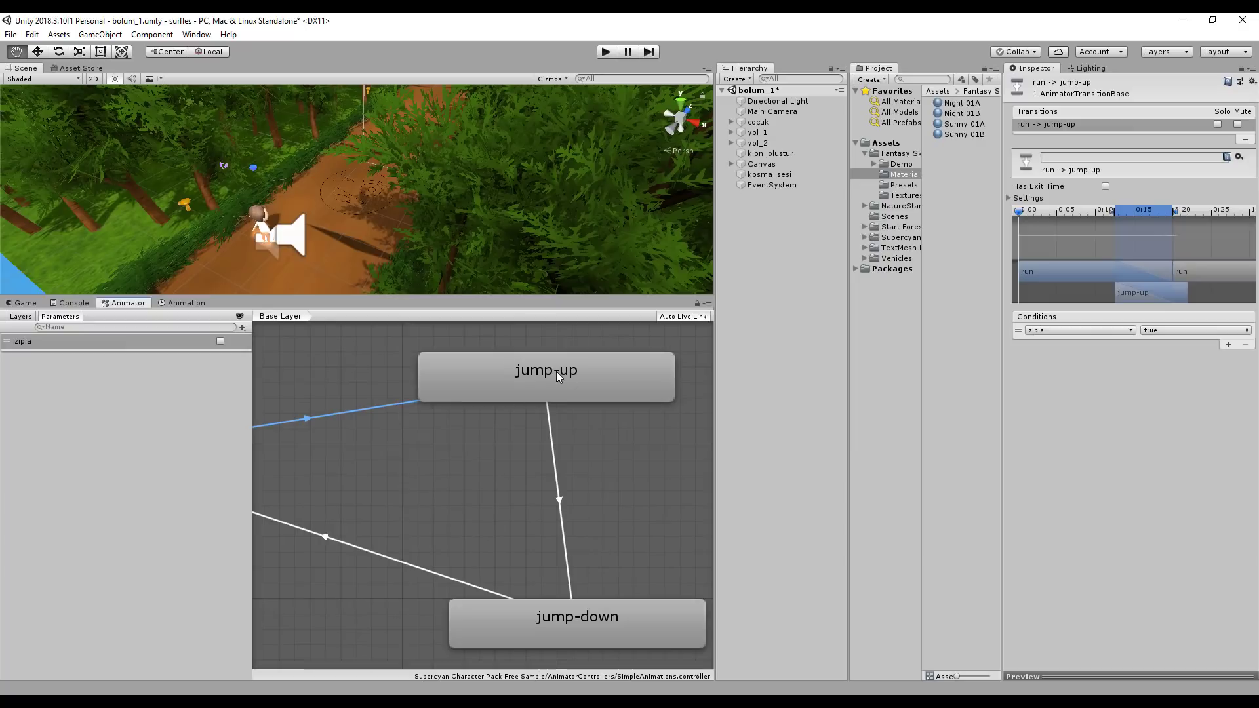
scroll(556, 372, "down", 5)
left_click(554, 421)
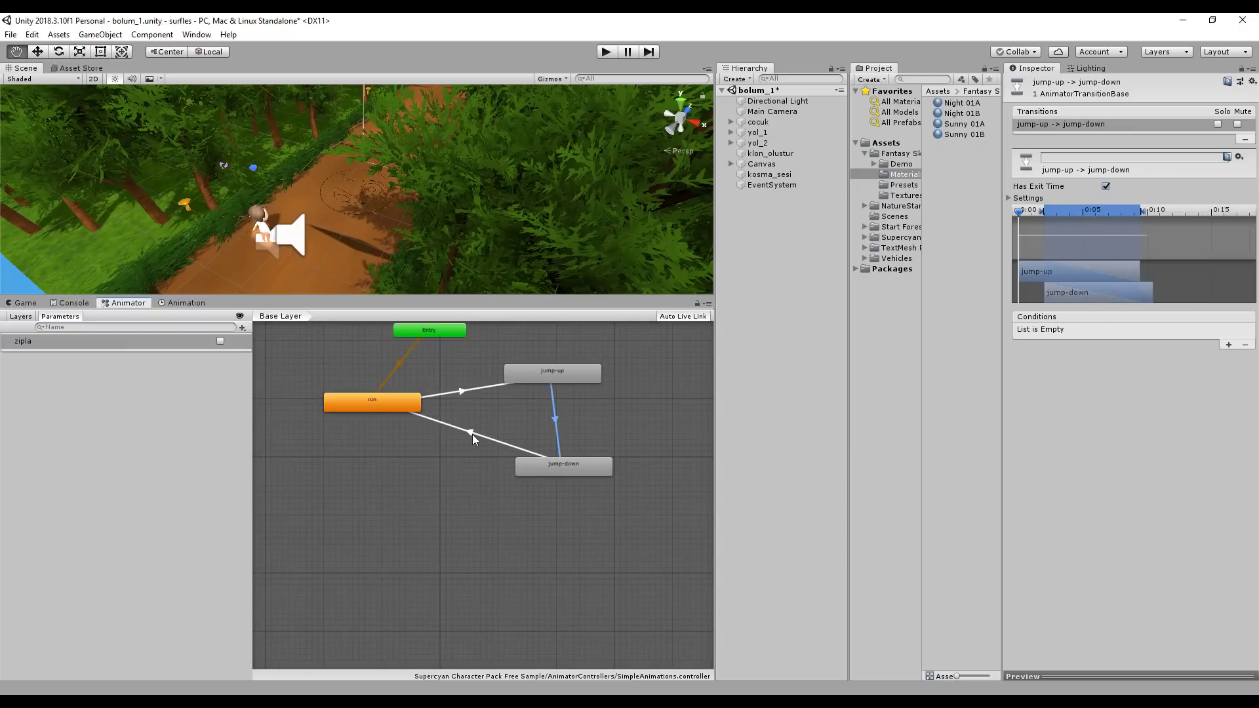
left_click(469, 430)
left_click(554, 418)
left_click(471, 432)
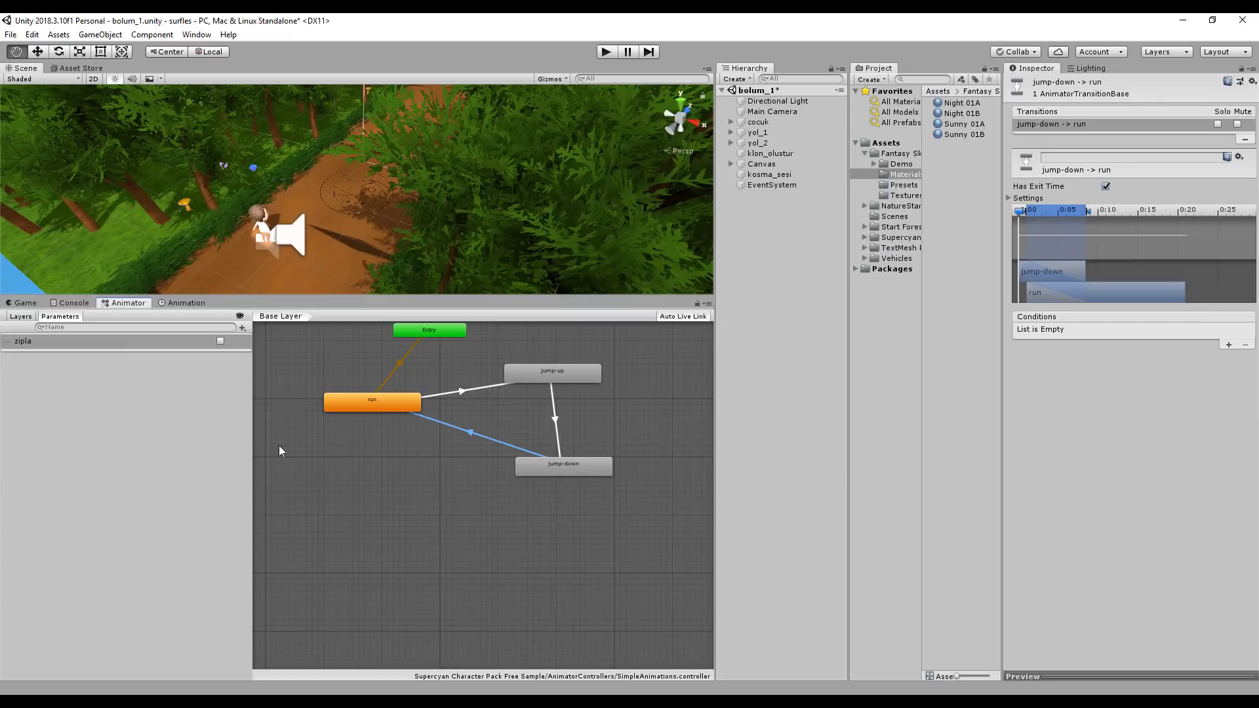
left_click(559, 372)
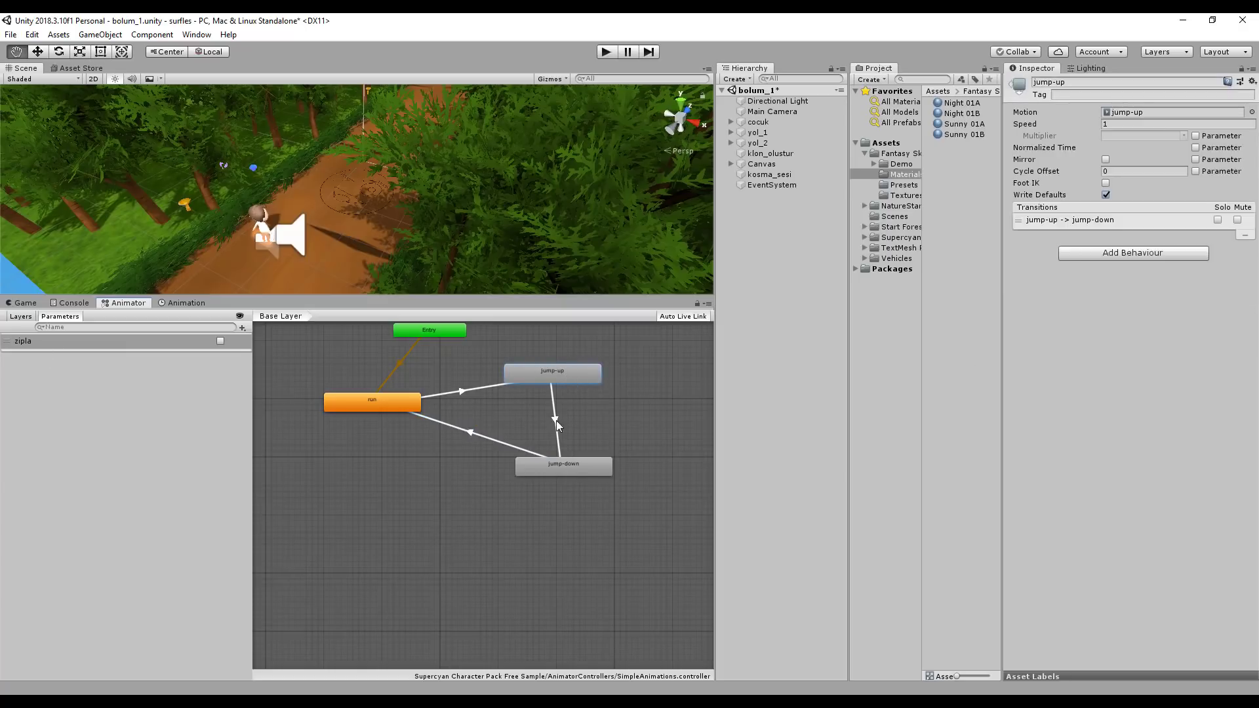
left_click(552, 467)
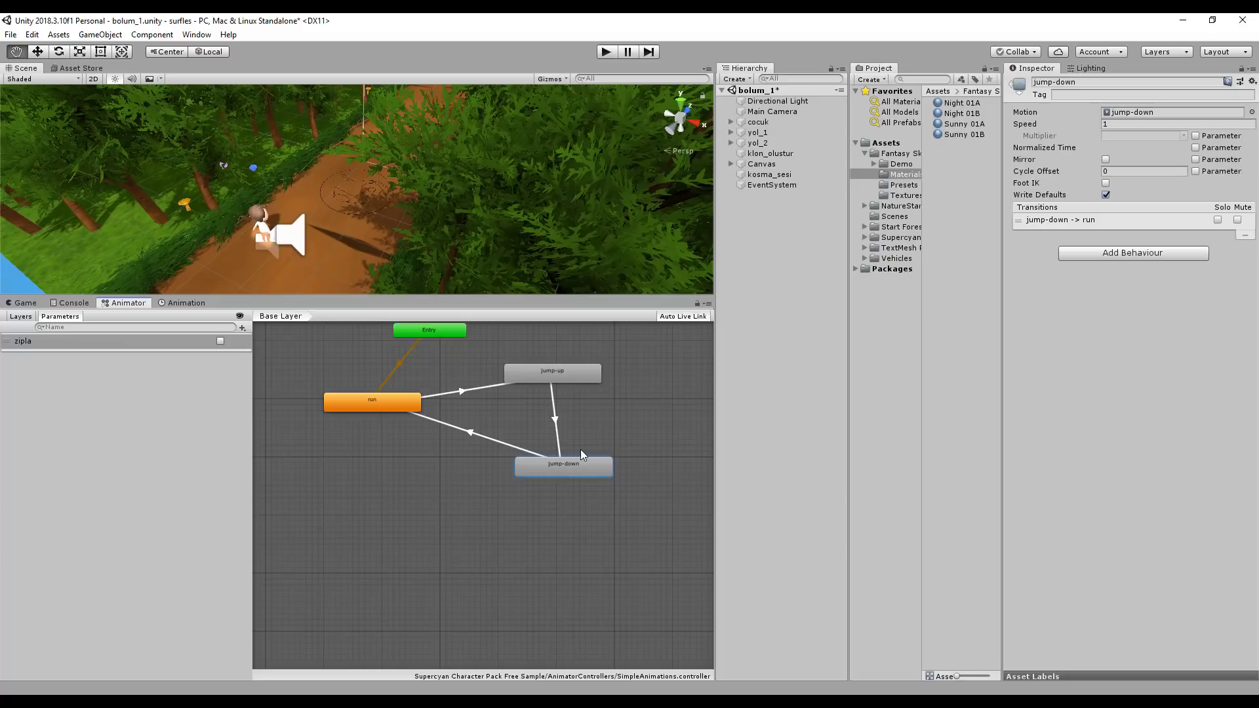
left_click(384, 403)
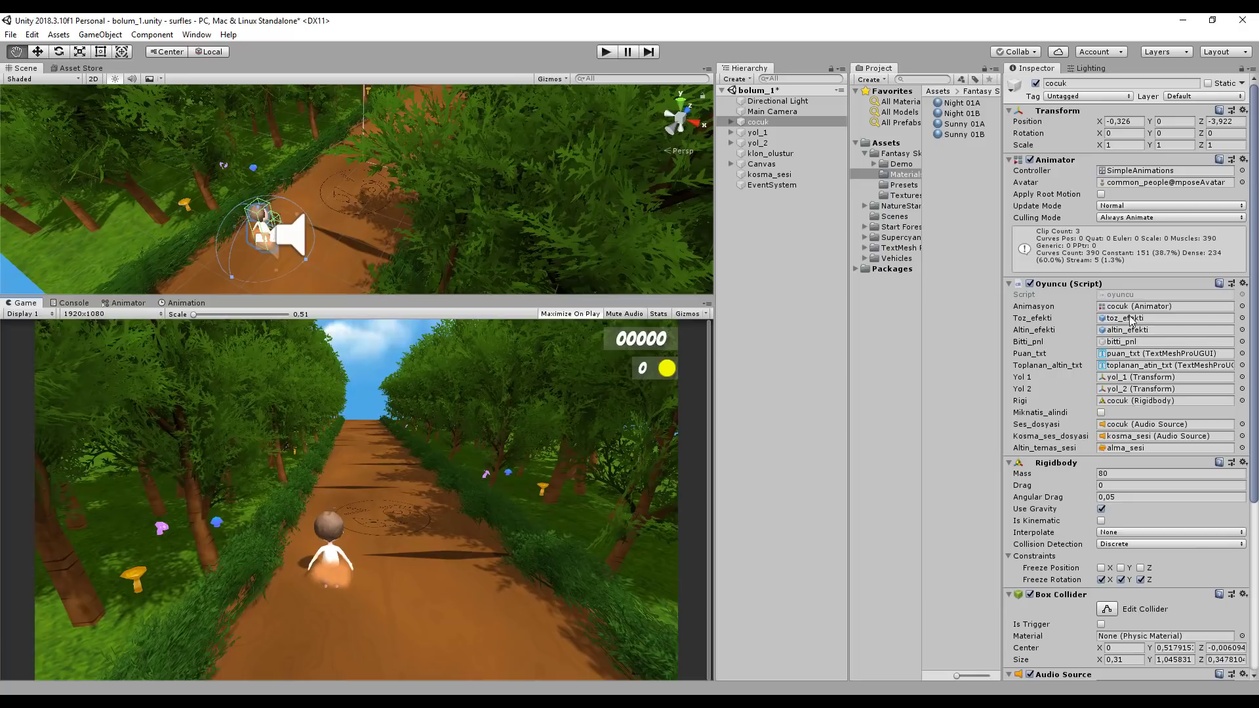
Review cocuk's mass-80 Rigidbody with frozen rotation, non-trigger Box Collider and unassigned Audio Source.
scroll(1091, 377, "down", 1)
scroll(1076, 364, "down", 2)
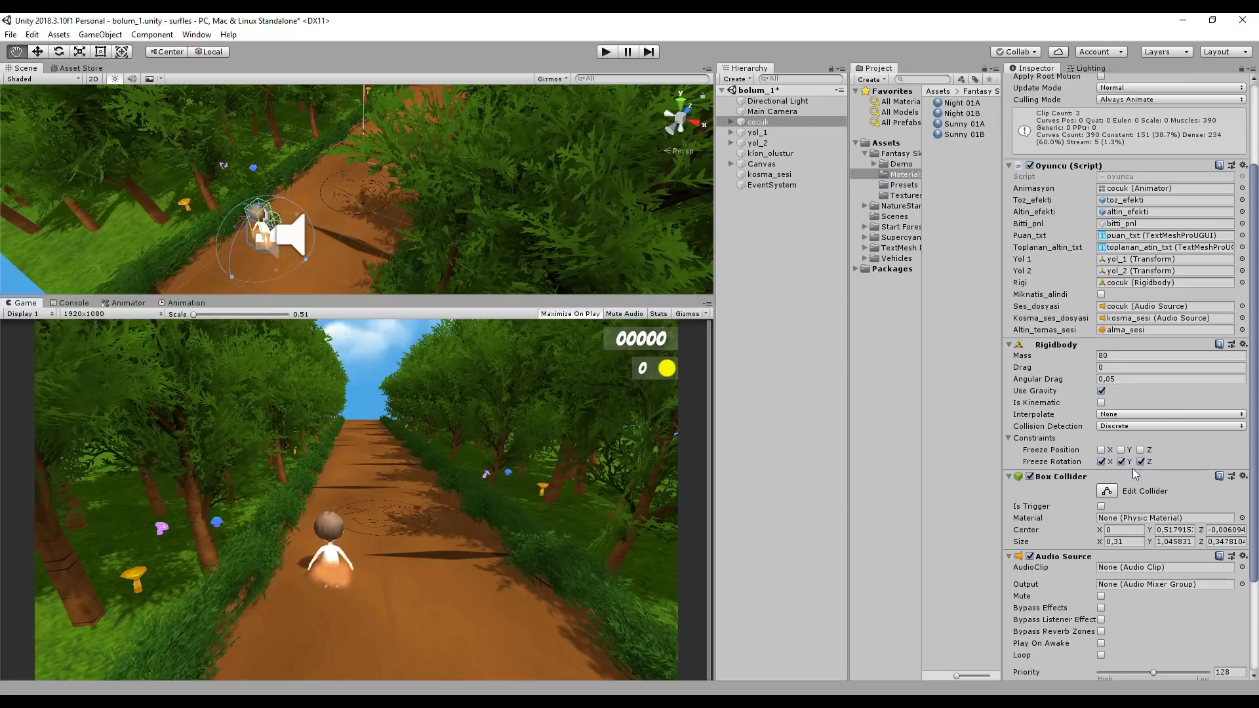
scroll(1134, 479, "down", 3)
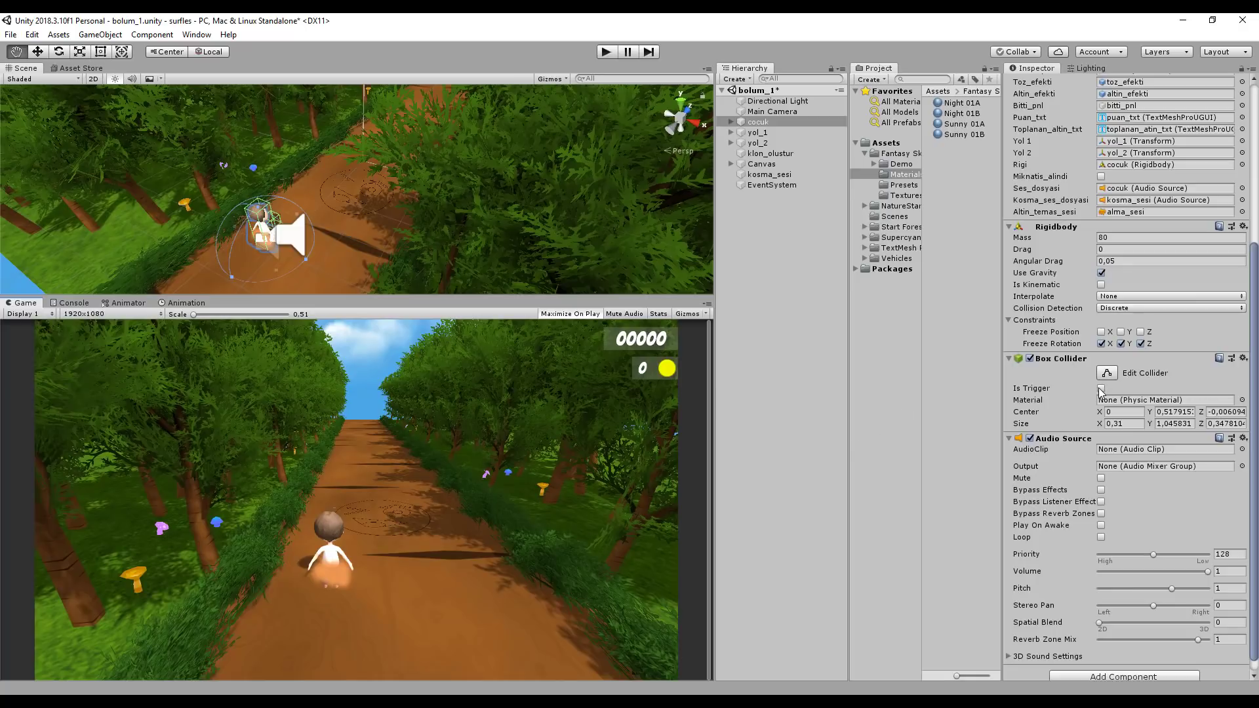
scroll(1053, 455, "down", 1)
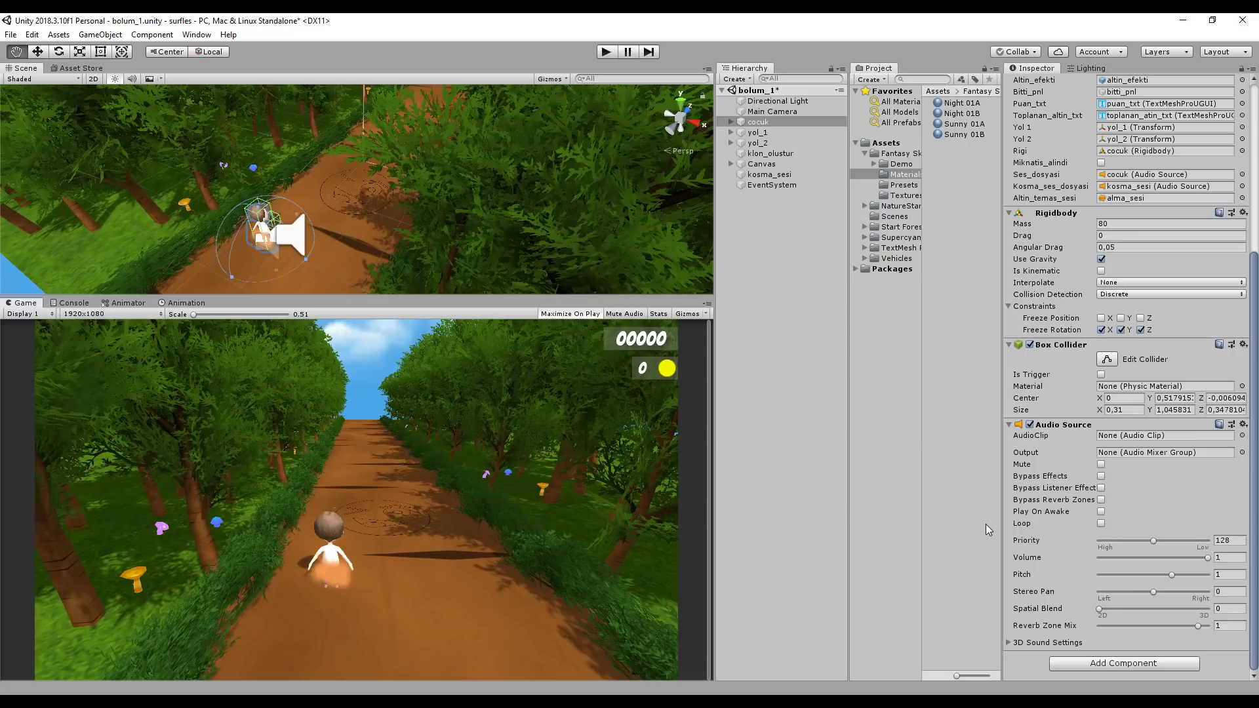
Deselect cocuk and open the altin coin, altin_efekti effect and jeep prefabs for inspection.
left_click(931, 393)
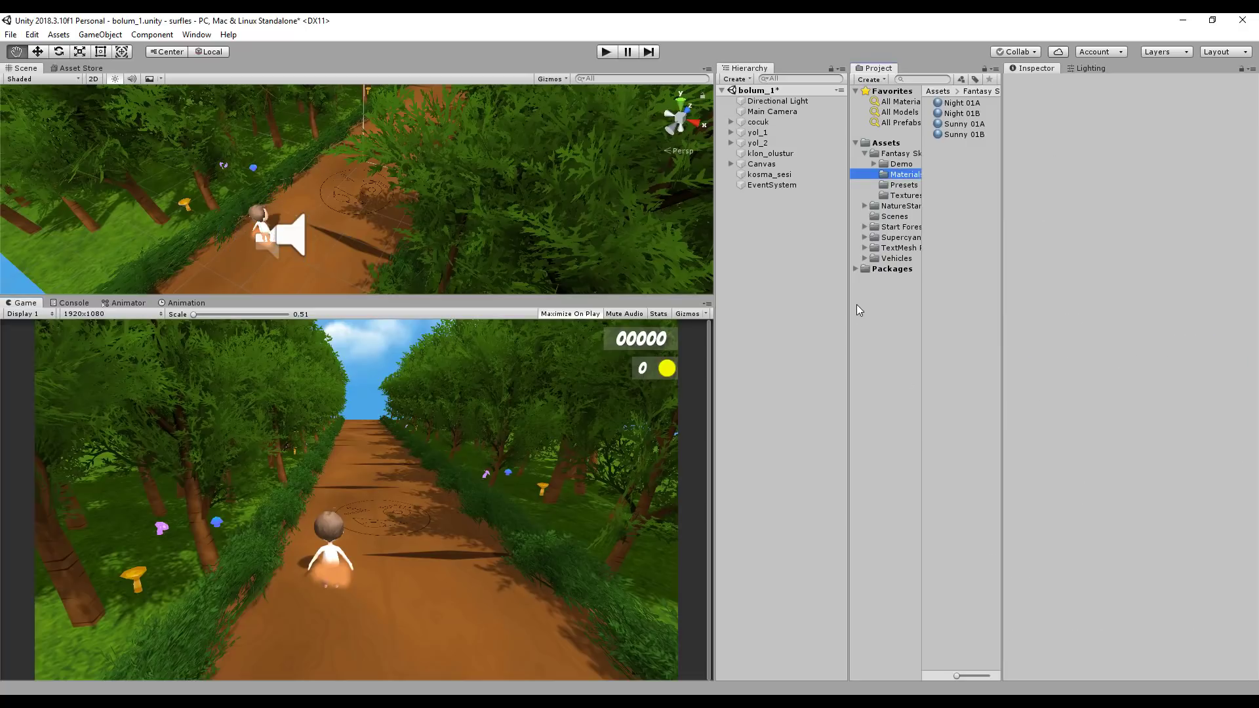
left_click_drag(850, 304, 819, 304)
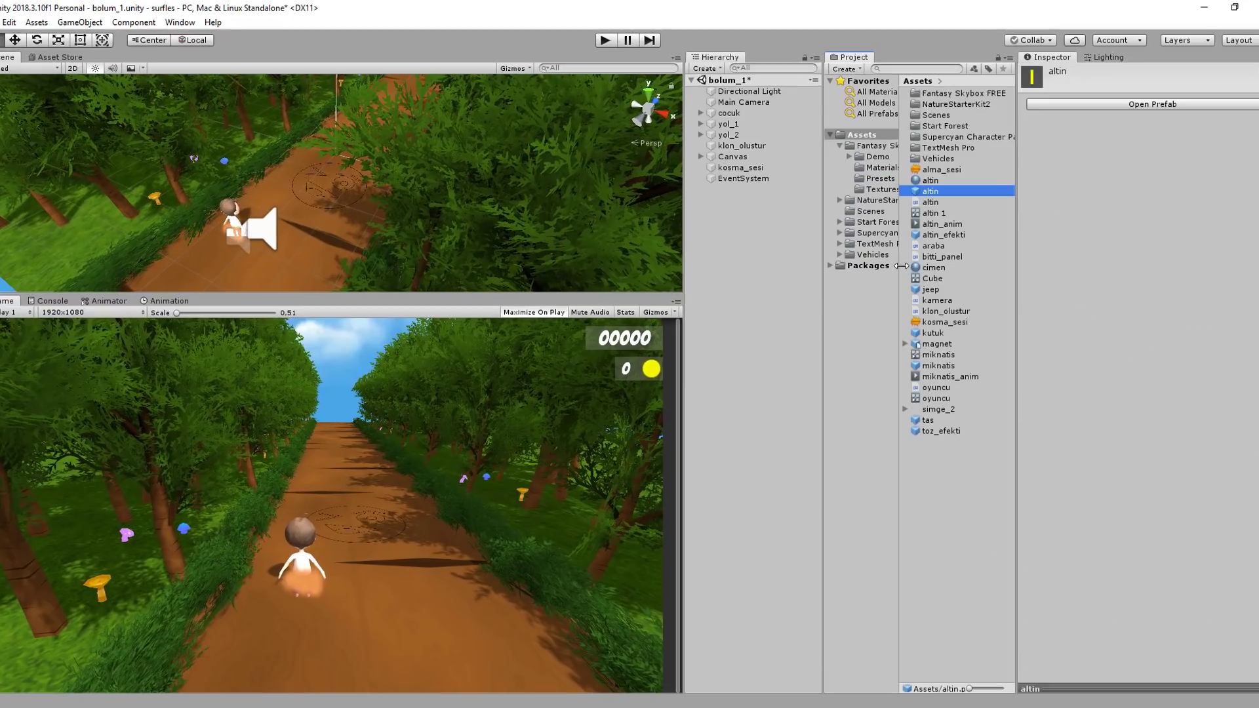
left_click(1107, 104)
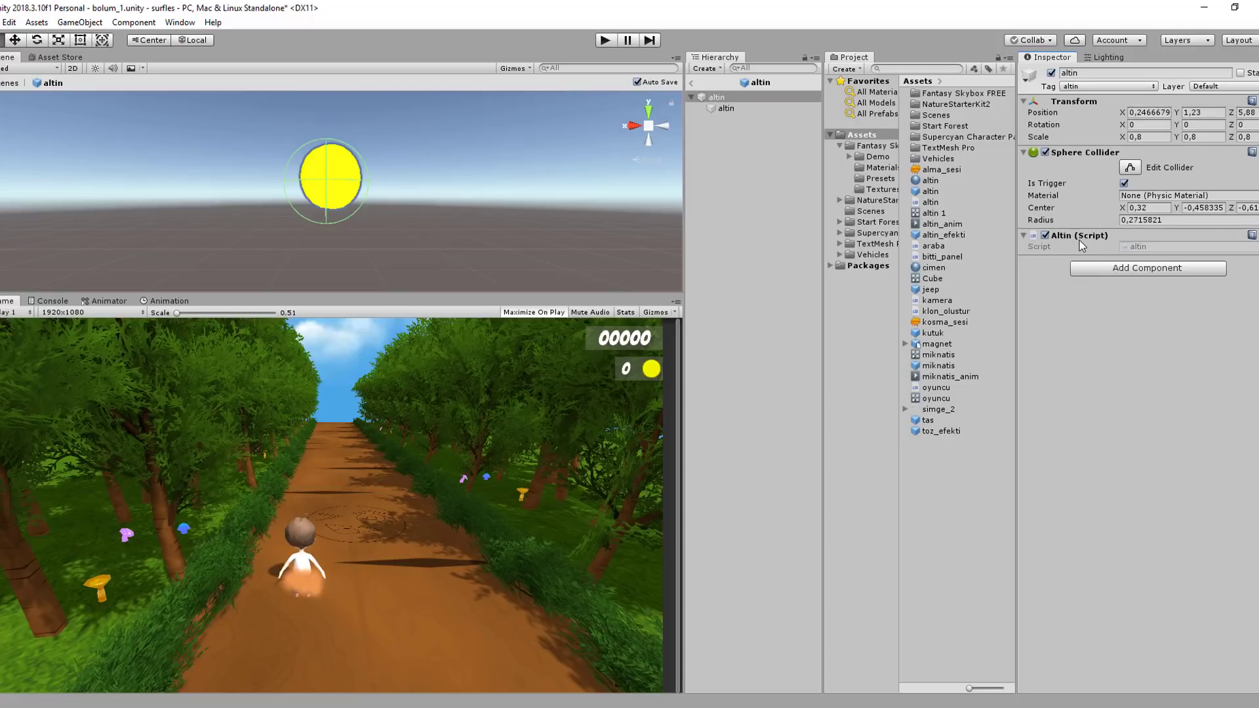
left_click(949, 234)
left_click(1136, 105)
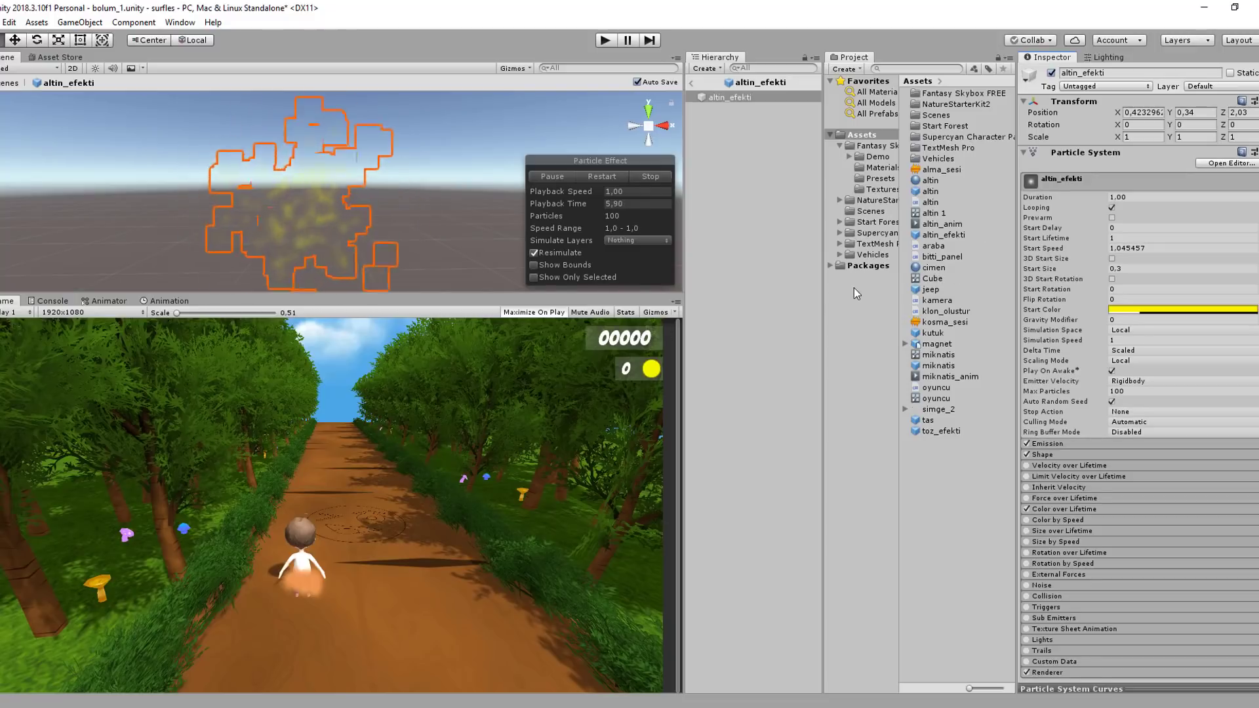
left_click(938, 290)
left_click(1108, 109)
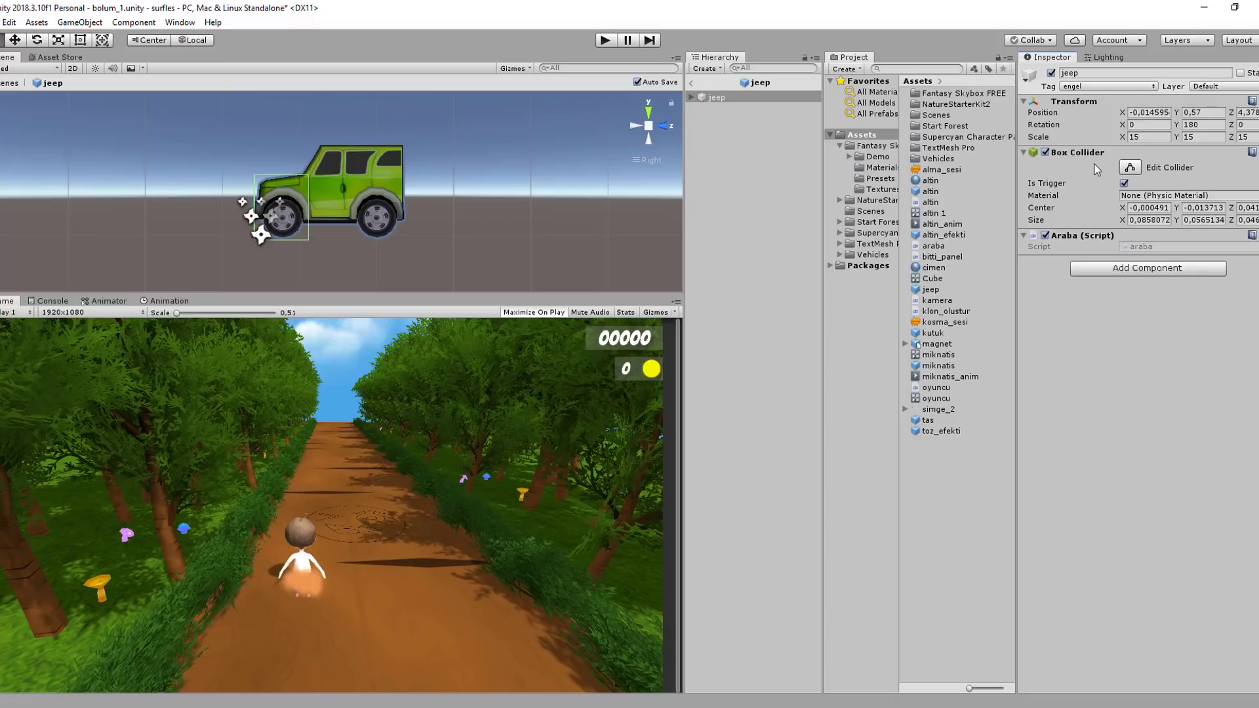
Inspect the kutuk log, miknatis magnet and tas stone prefabs, then select toz_efekti.
left_click(933, 332)
left_click(1109, 105)
mouse_move(341, 216)
right_mouse_down()
mouse_move(299, 220)
mouse_move(326, 207)
right_mouse_up()
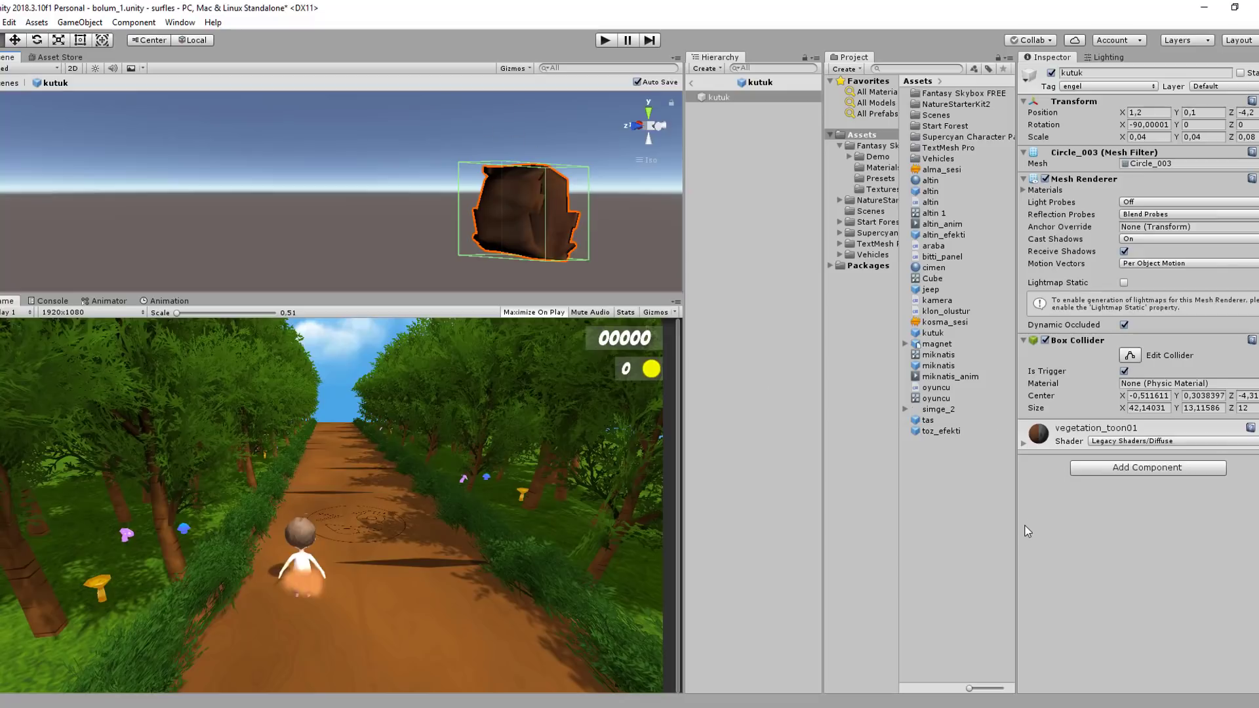
left_click(938, 365)
left_click(1151, 105)
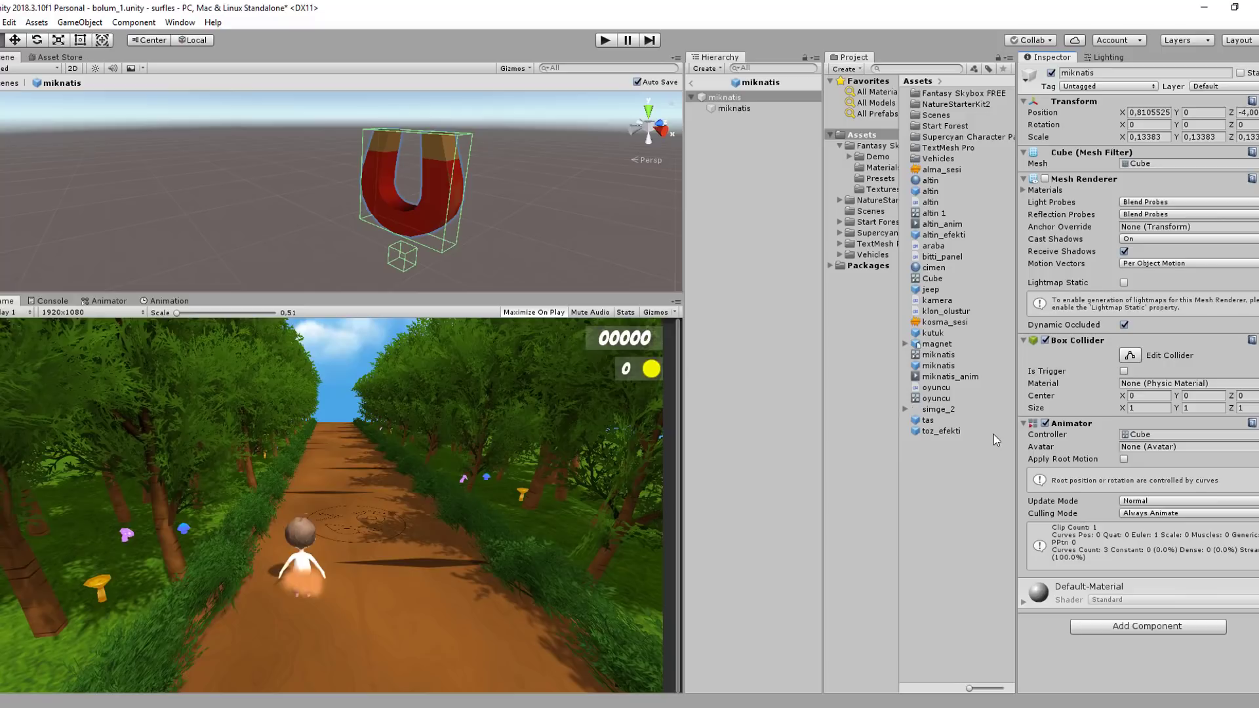
left_click(928, 419)
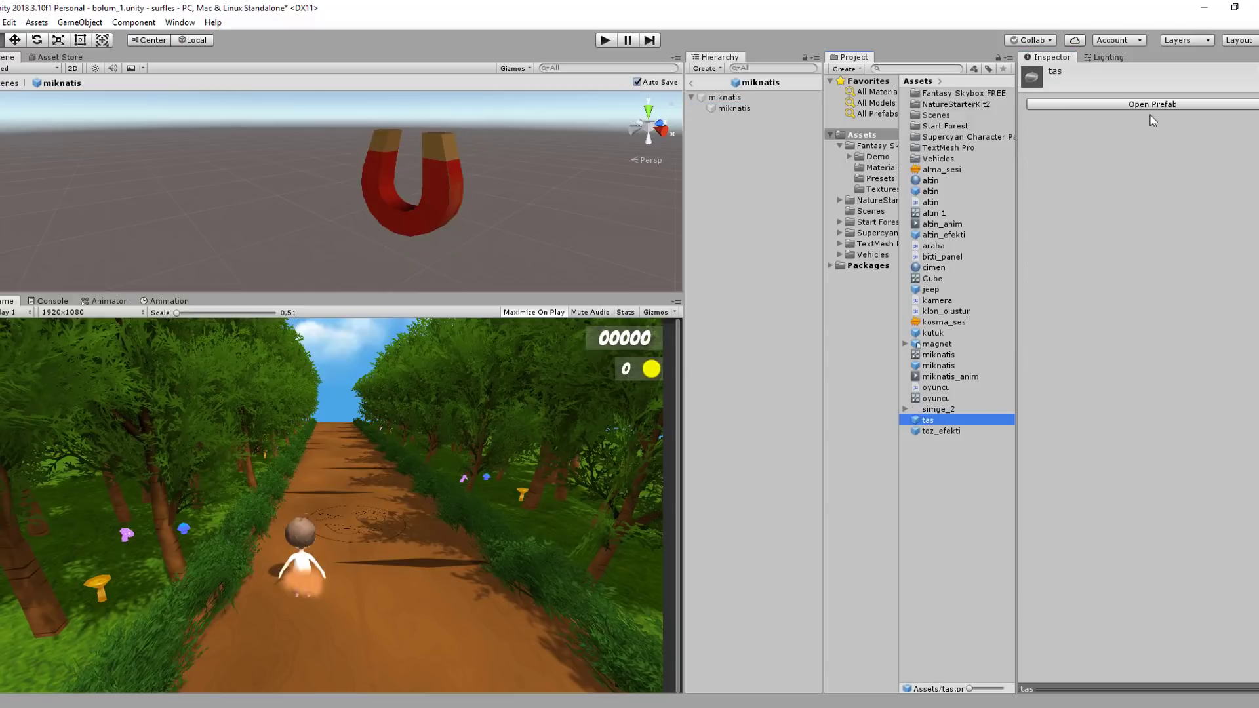
left_click(1149, 107)
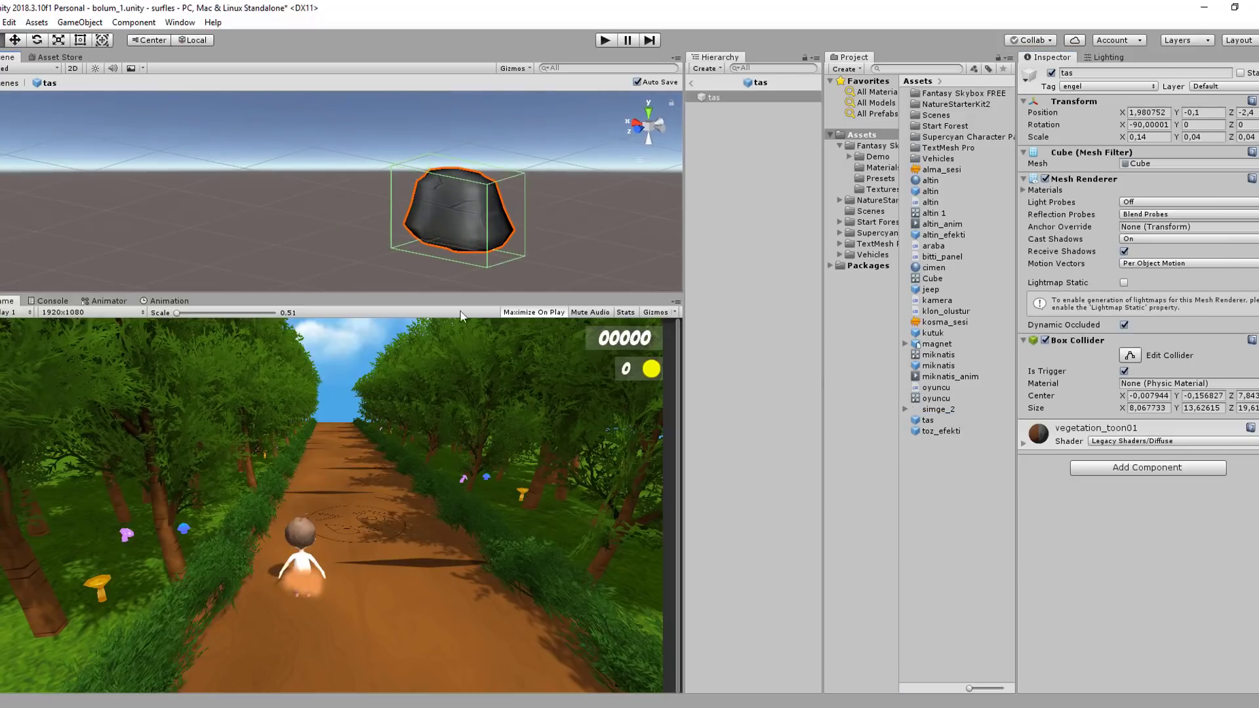
left_click(944, 433)
Open the toz_efekti prefab, then in kamera.cs highlight takip_edilen_kup and transform.position.
left_click(1142, 108)
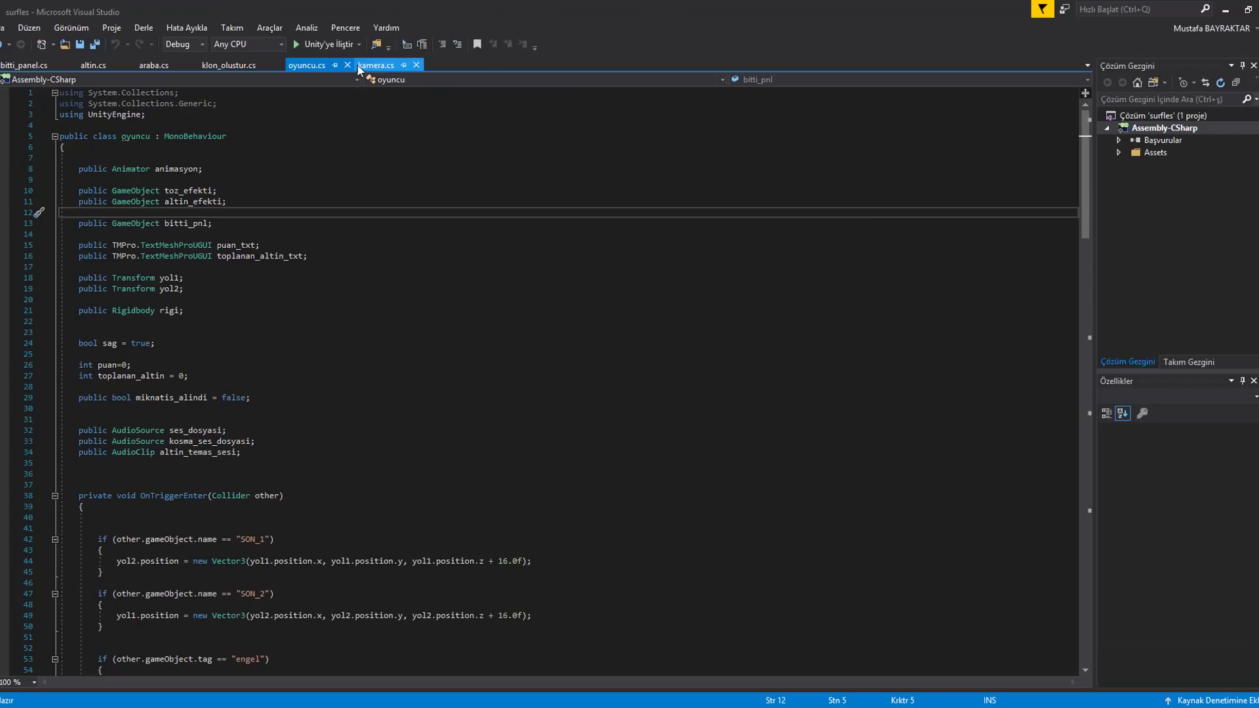
left_click(359, 66)
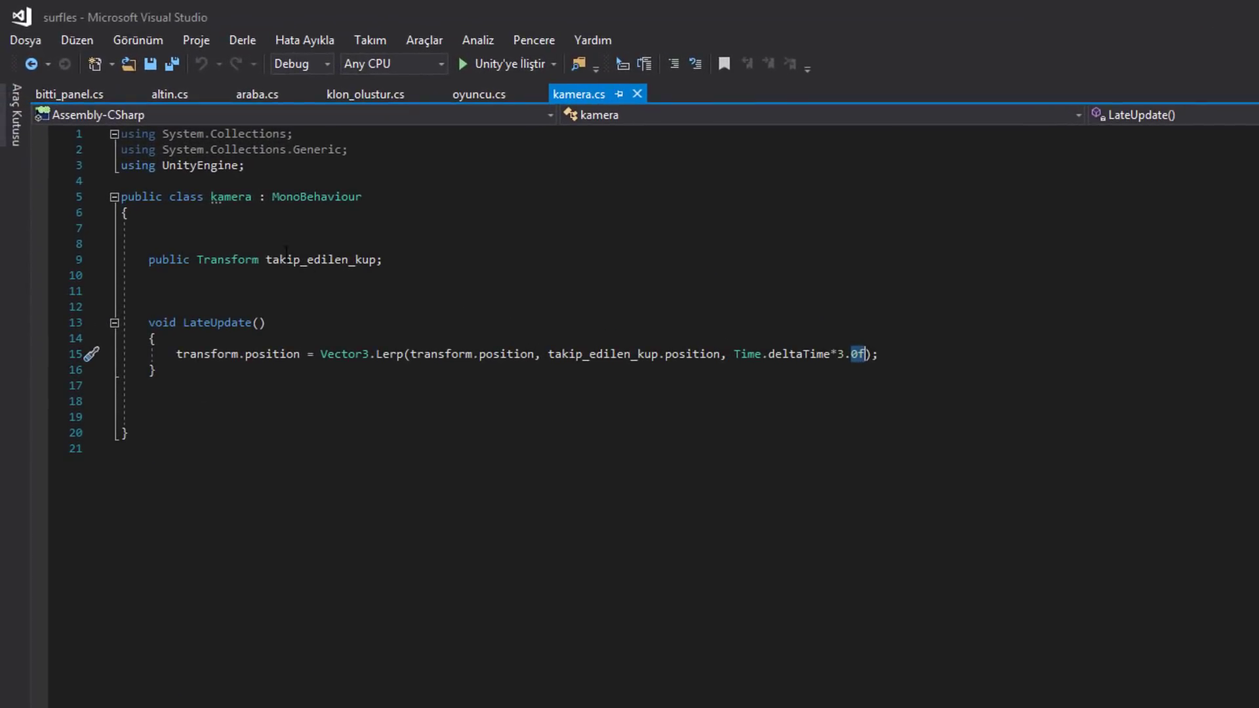
left_click_drag(266, 260, 377, 259)
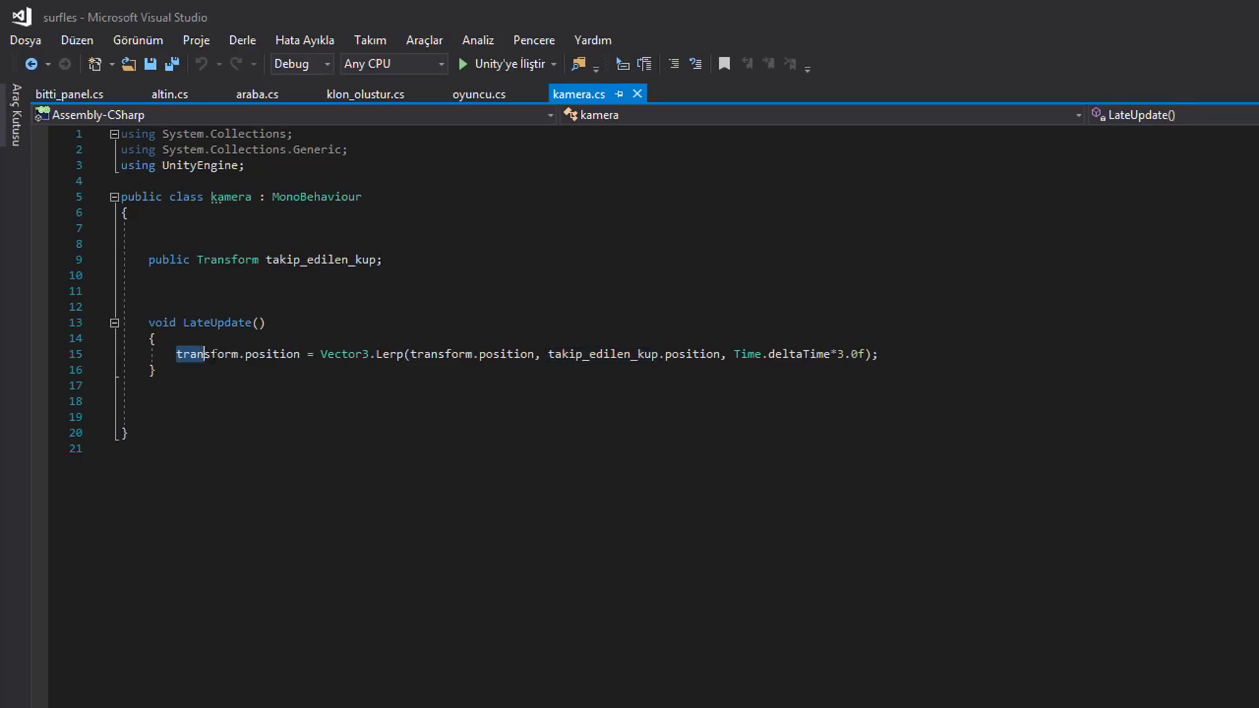
left_click_drag(176, 355, 301, 354)
Walk through LateUpdate's Vector3.Lerp camera-follow call, then return to oyuncu.cs.
key("Down")
key("Down")
key("Down")
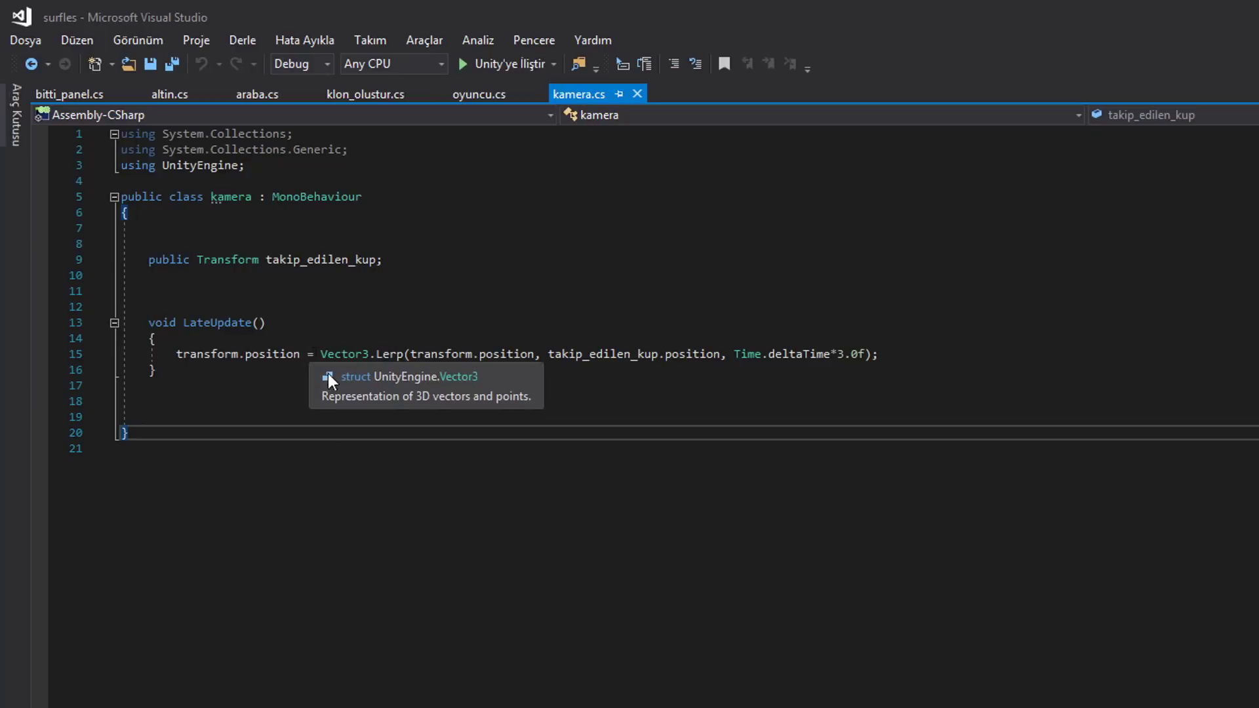
left_click_drag(321, 354, 852, 355)
left_click(438, 479)
left_click(466, 555)
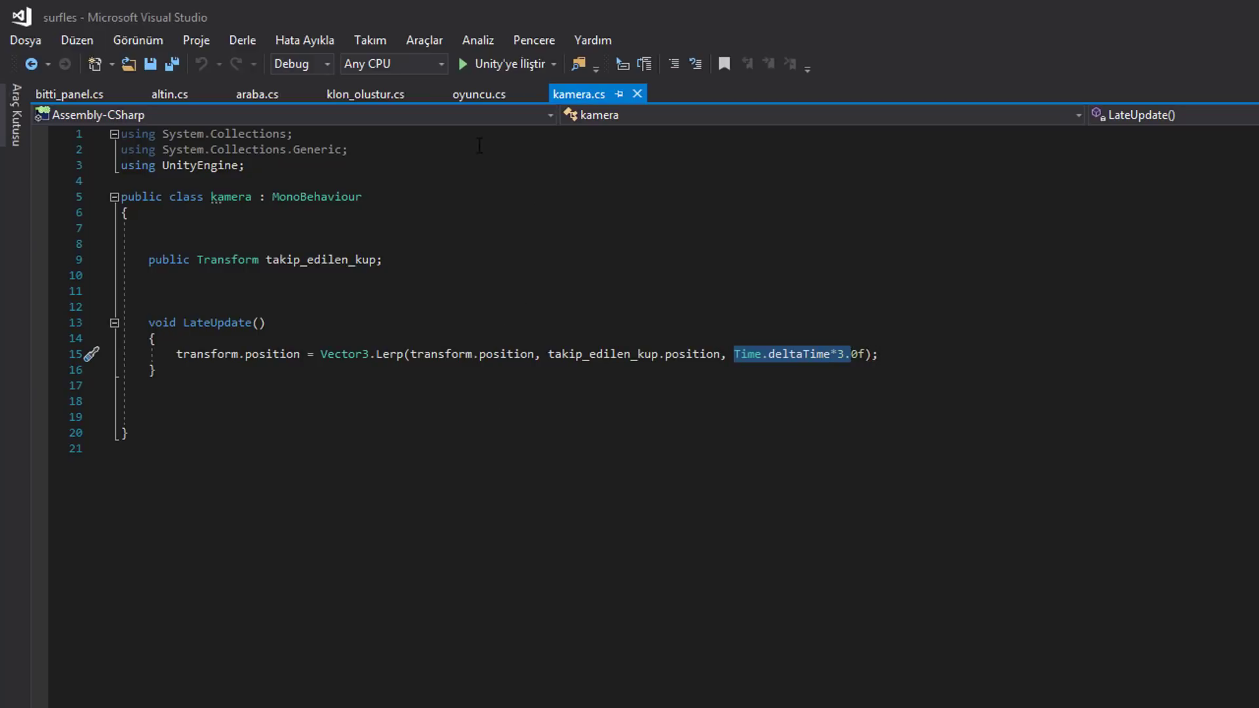
left_click(484, 96)
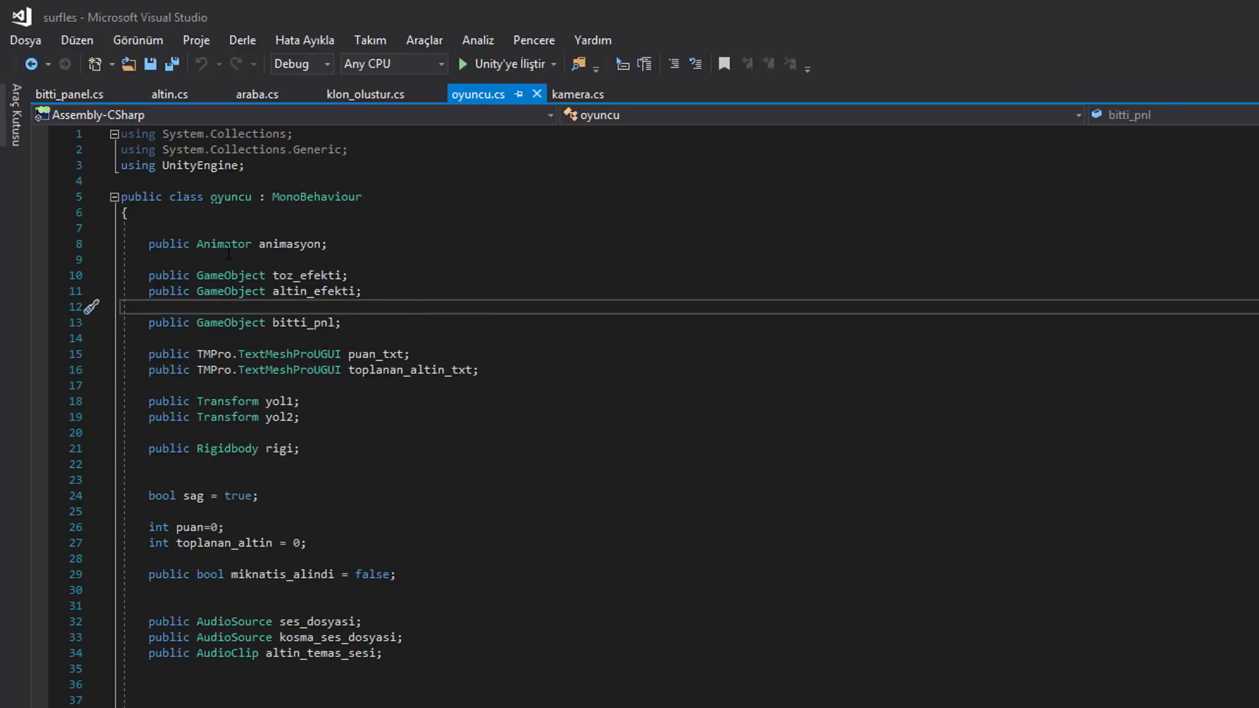
left_click_drag(203, 244, 328, 244)
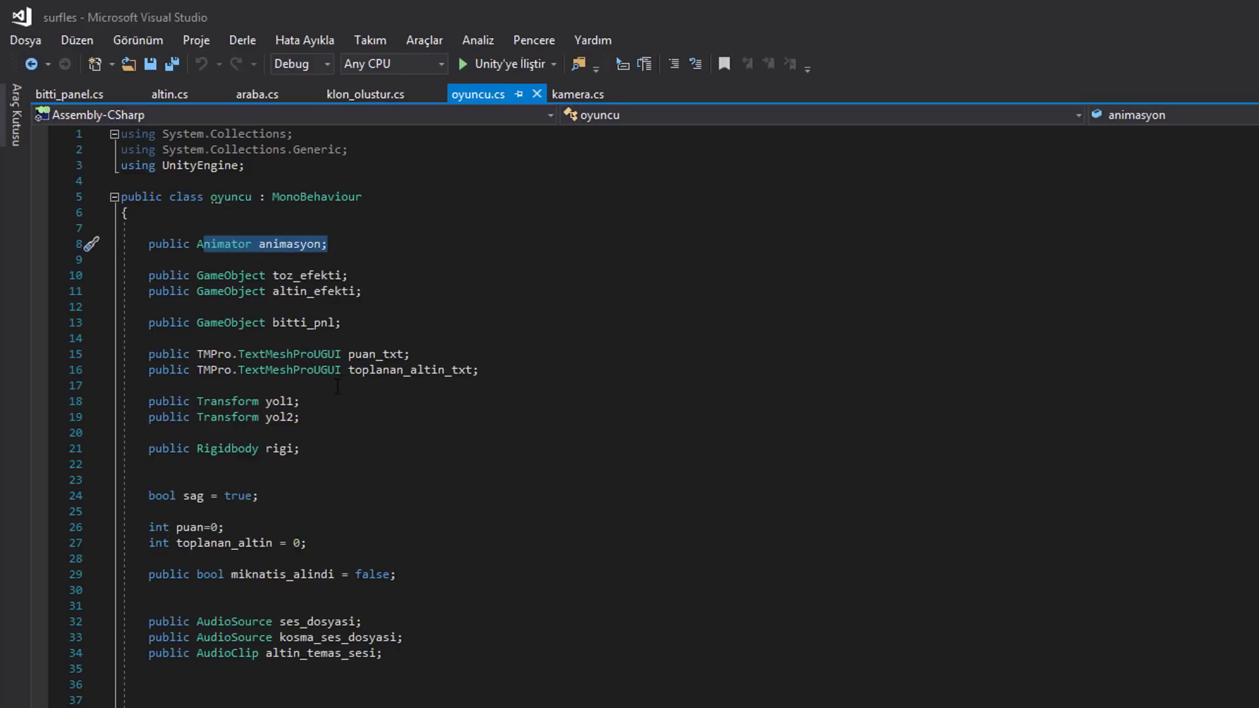
left_click_drag(267, 275, 349, 275)
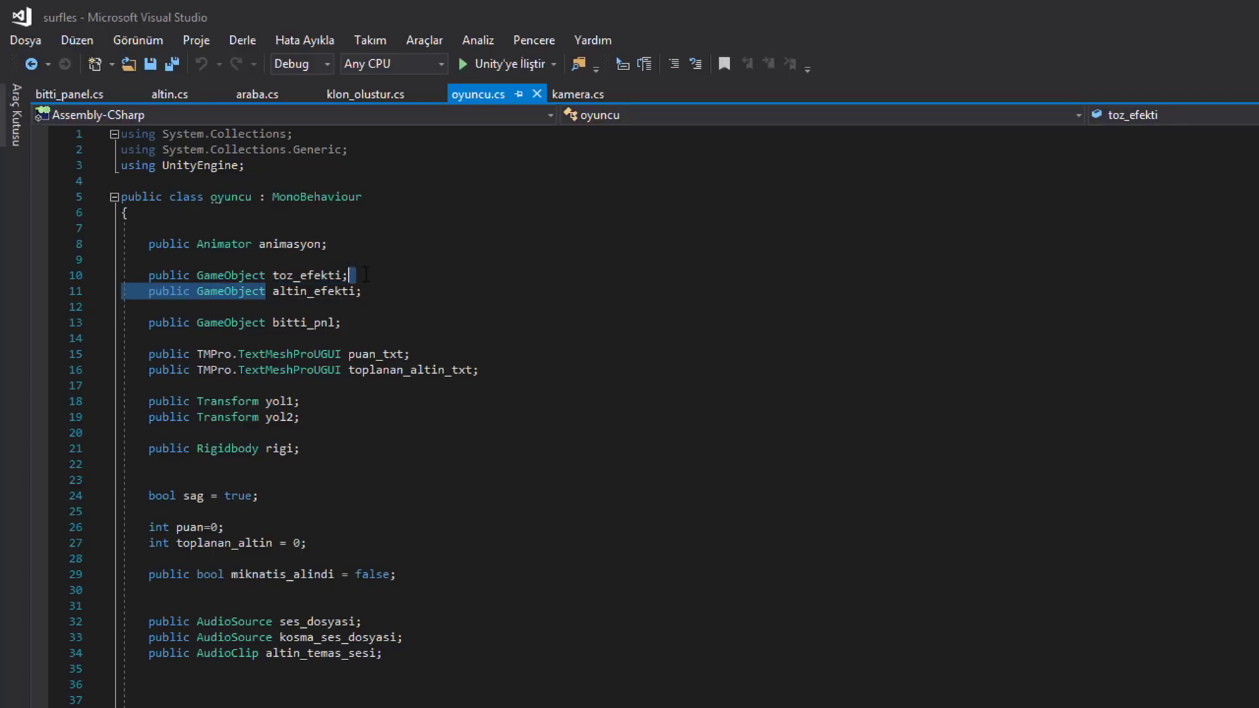
left_click_drag(267, 291, 362, 291)
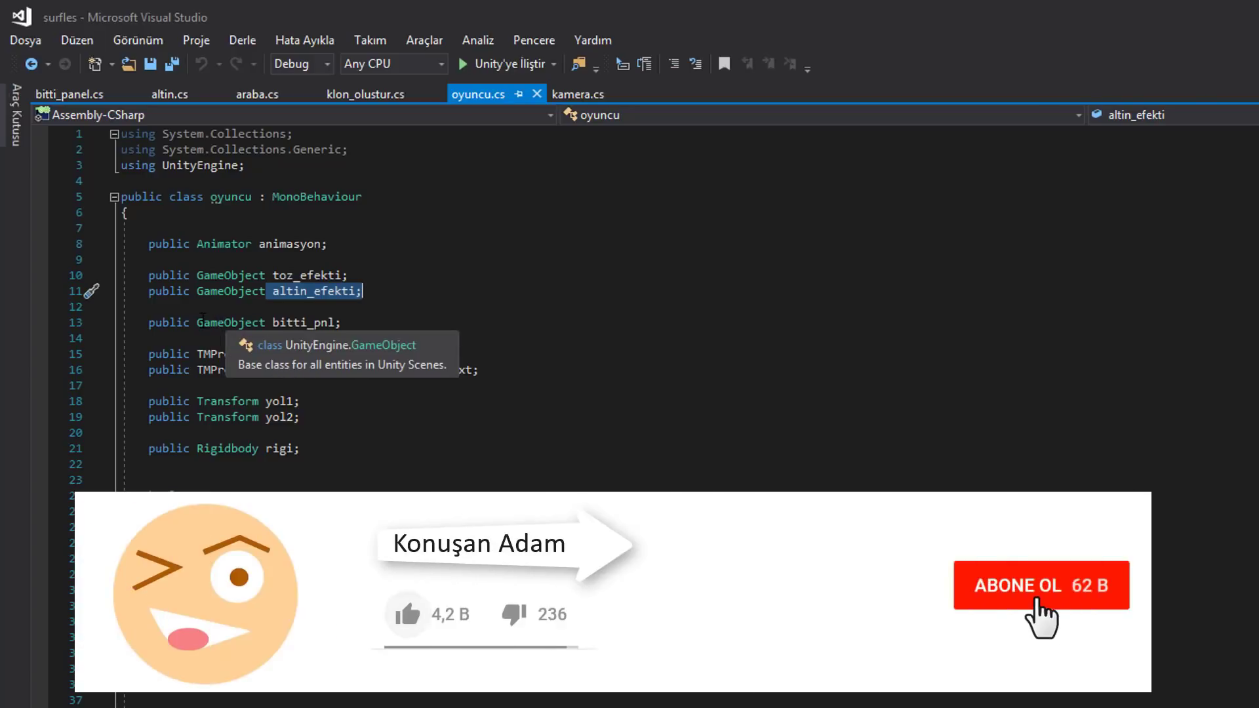
left_click_drag(197, 322, 149, 338)
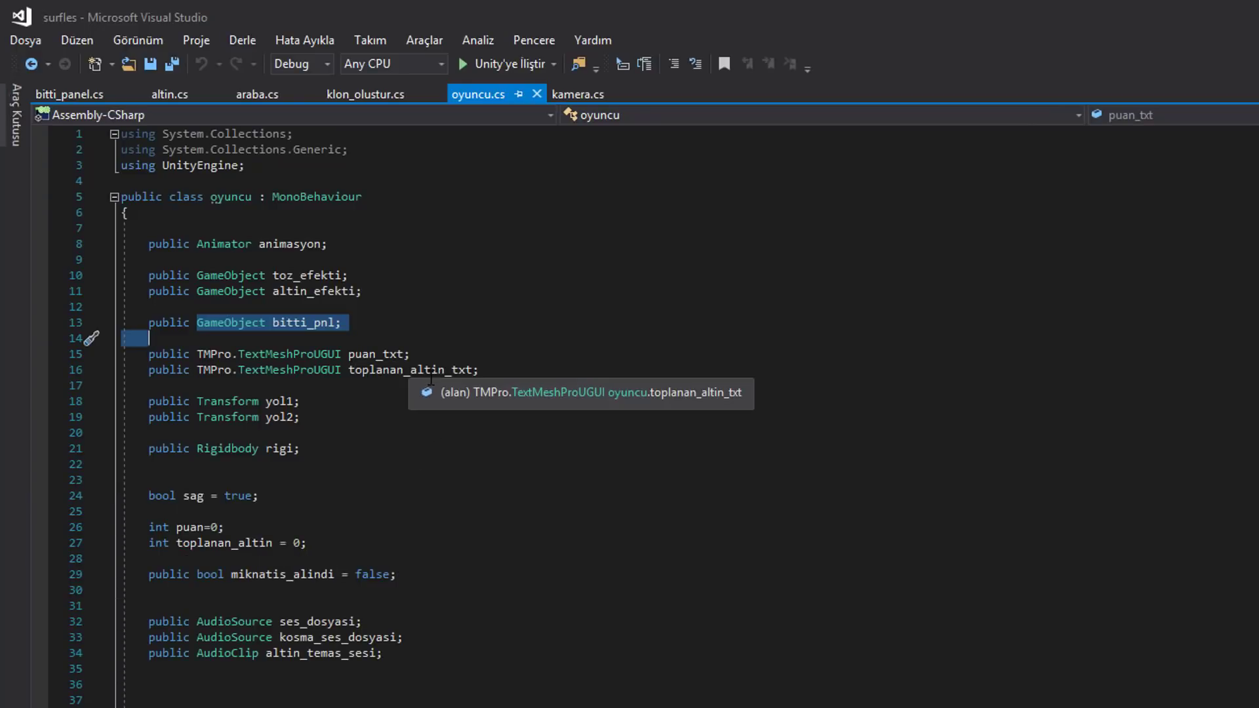
left_click_drag(348, 354, 482, 370)
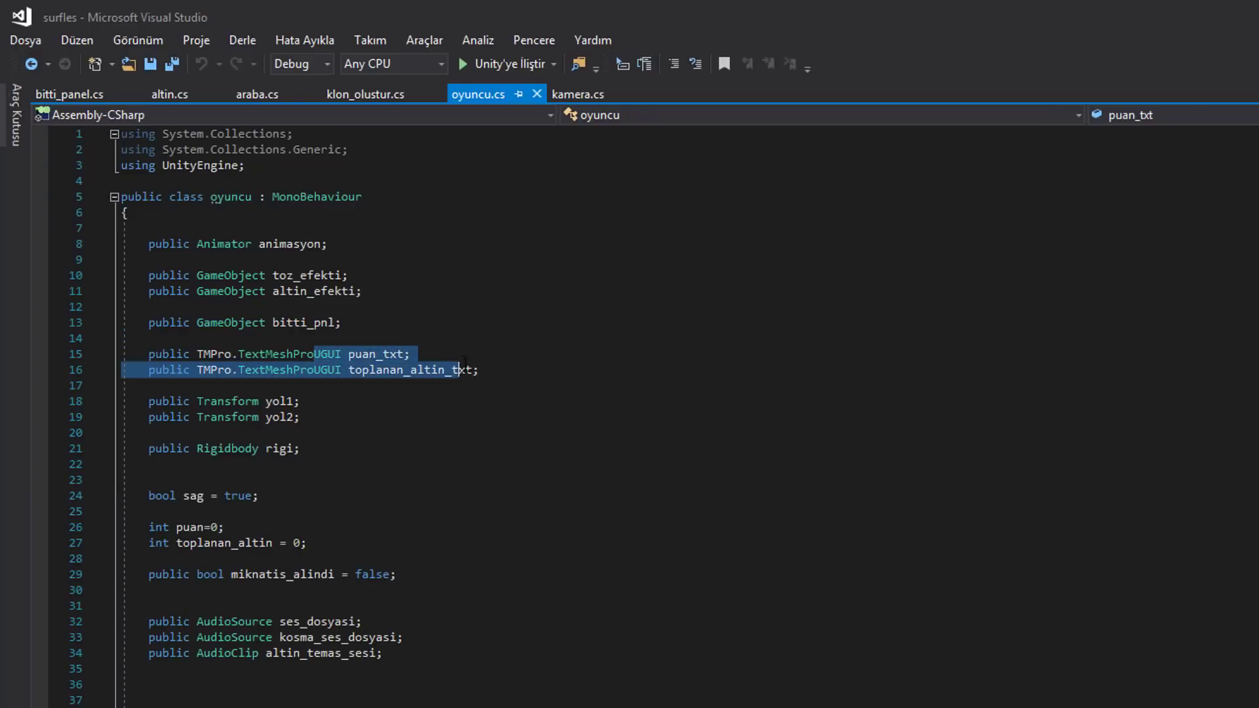
left_click(292, 464)
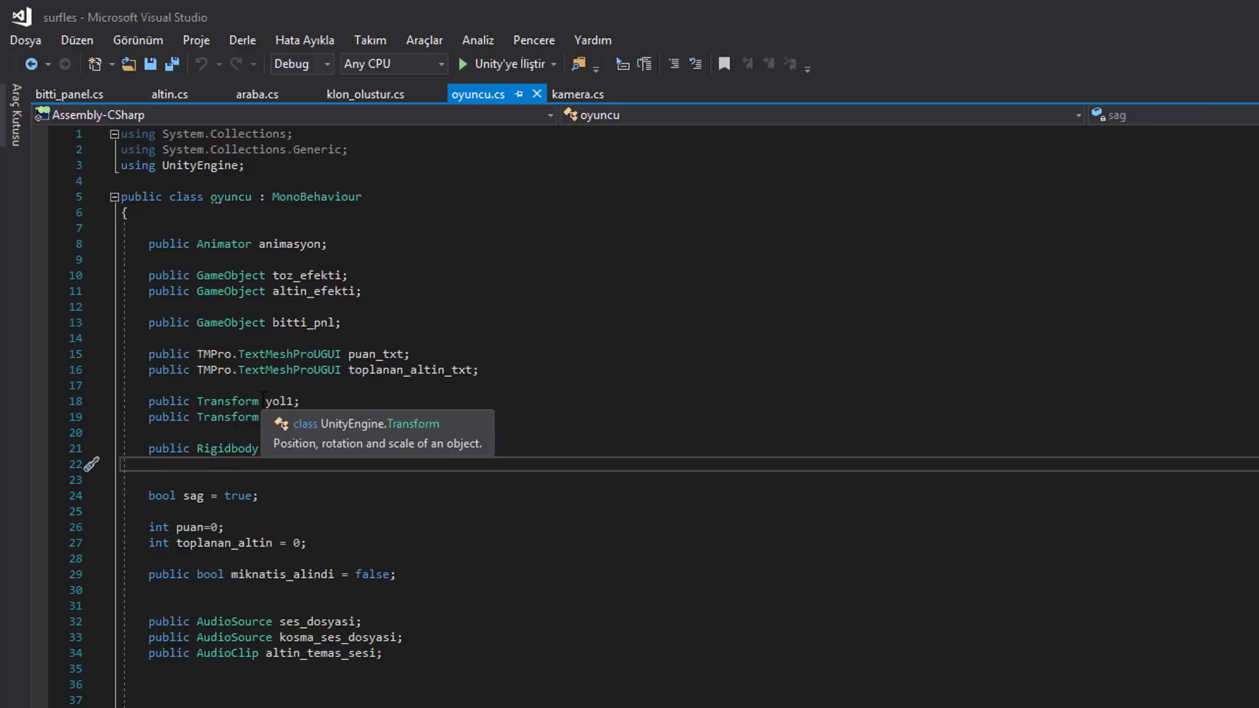
left_click_drag(261, 401, 302, 433)
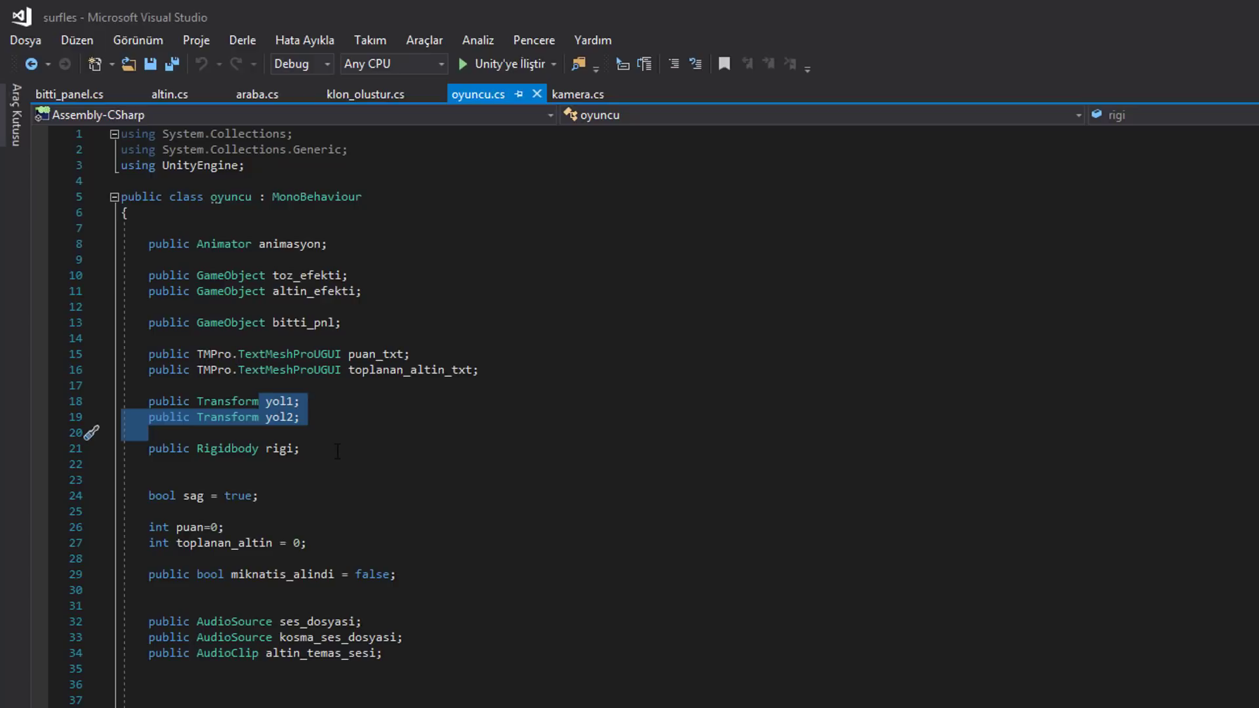
left_click_drag(228, 401, 292, 417)
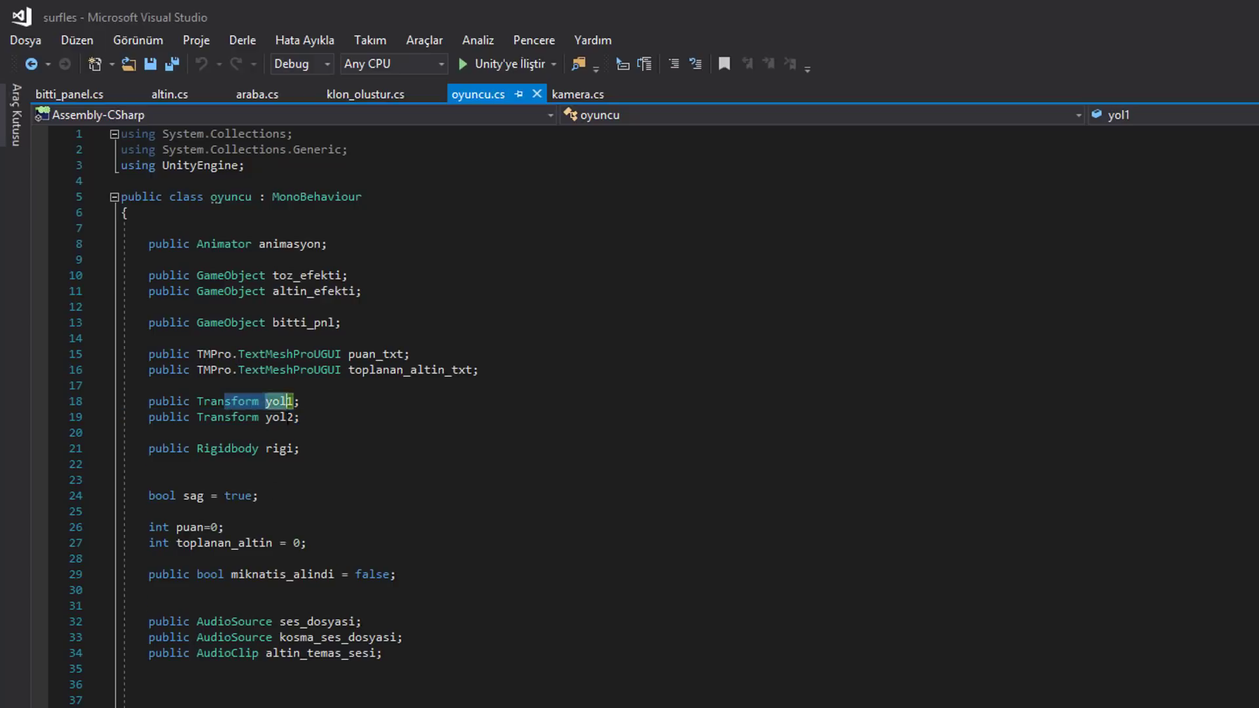
left_click_drag(196, 449, 260, 449)
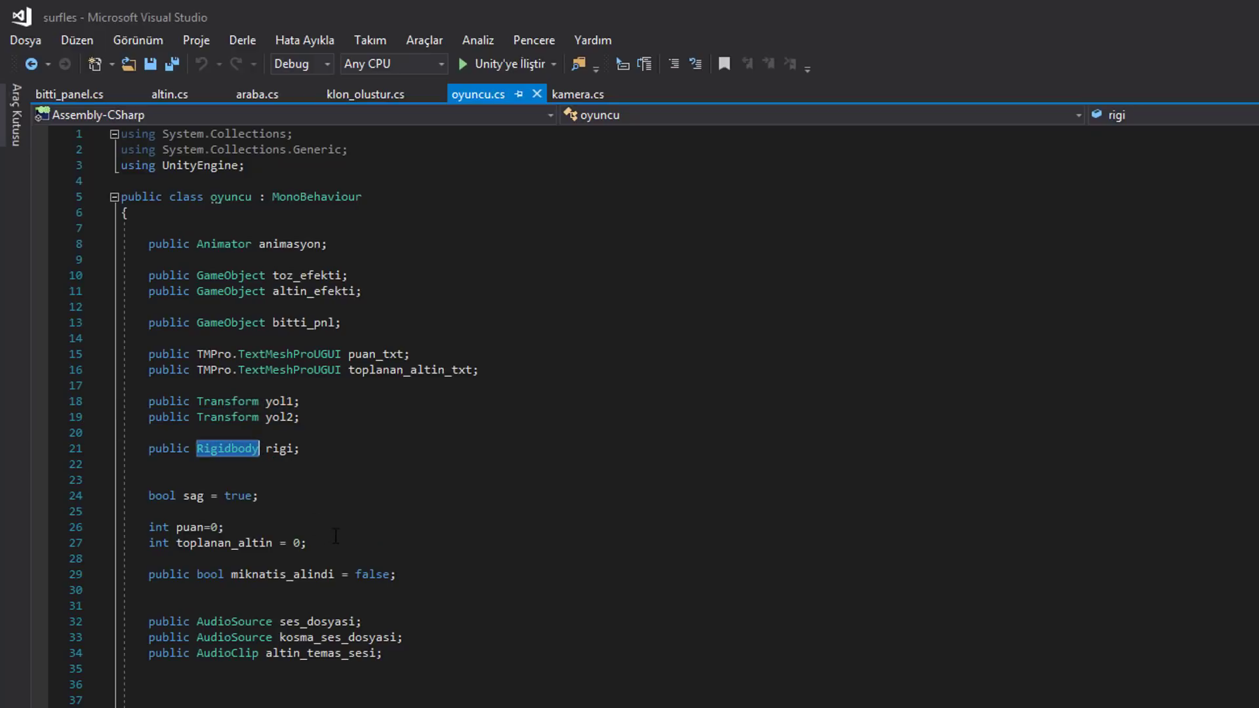
left_click(312, 474)
left_click(280, 448)
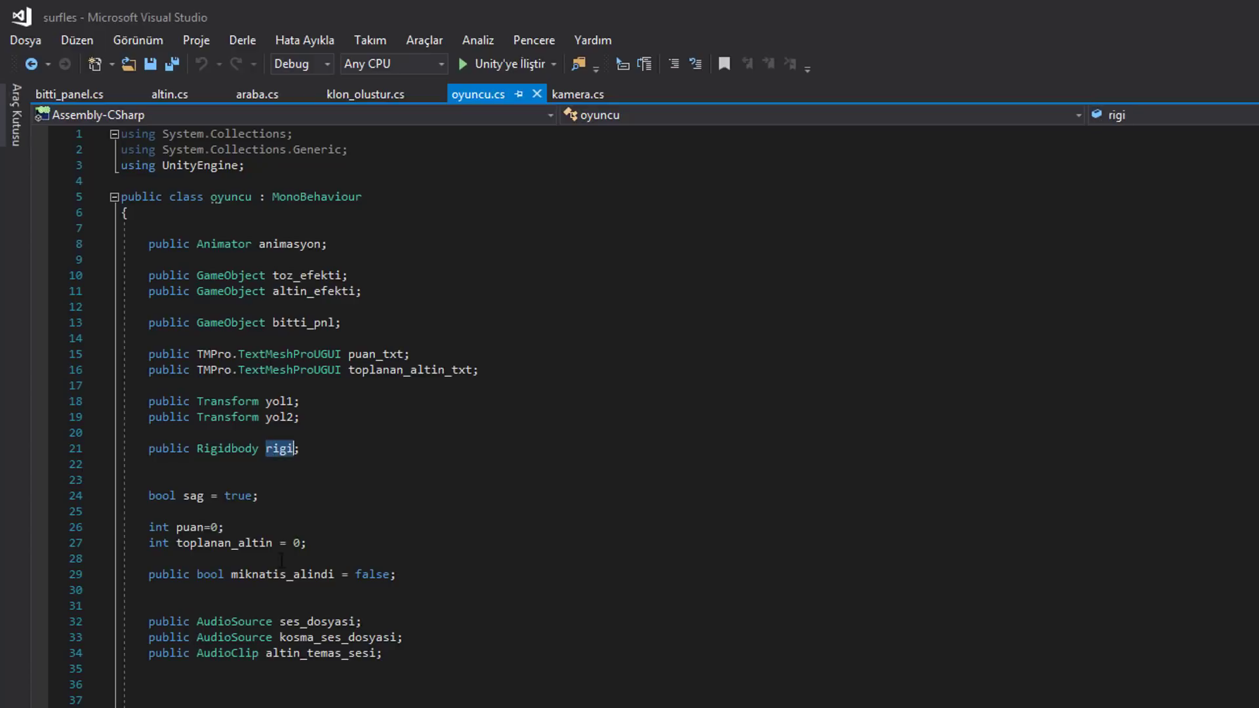
mouse_move(176, 502)
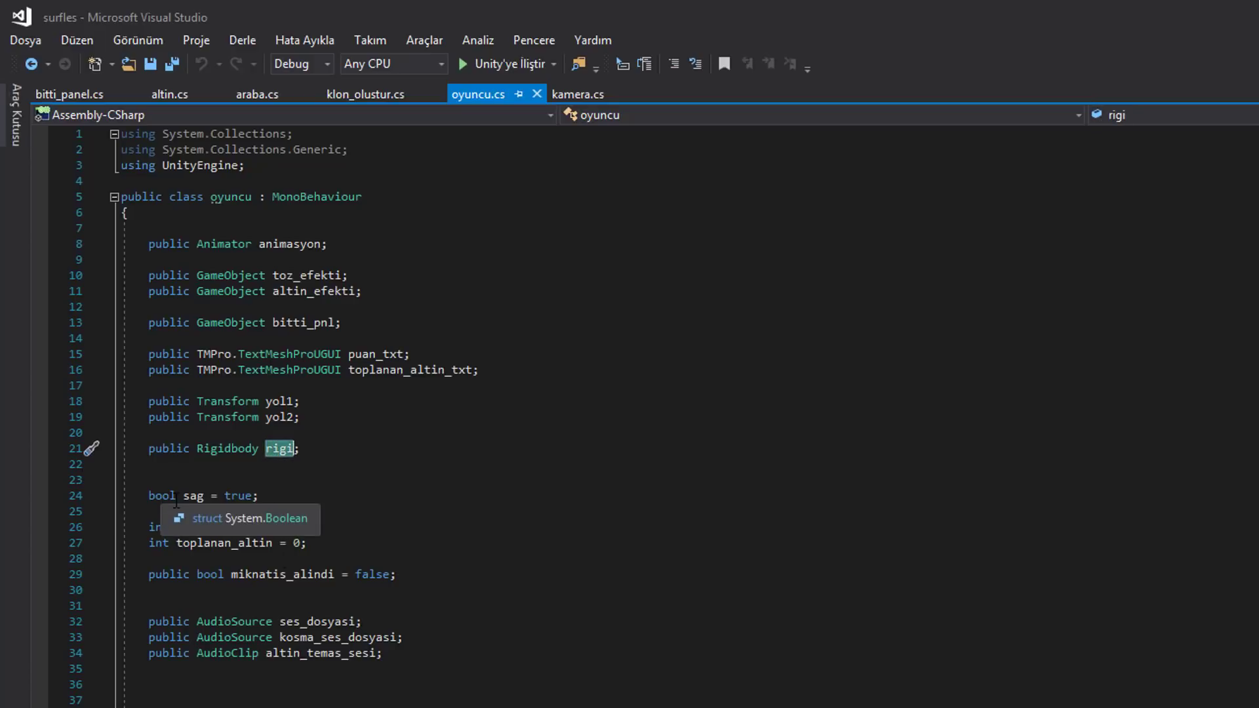
left_click(195, 497)
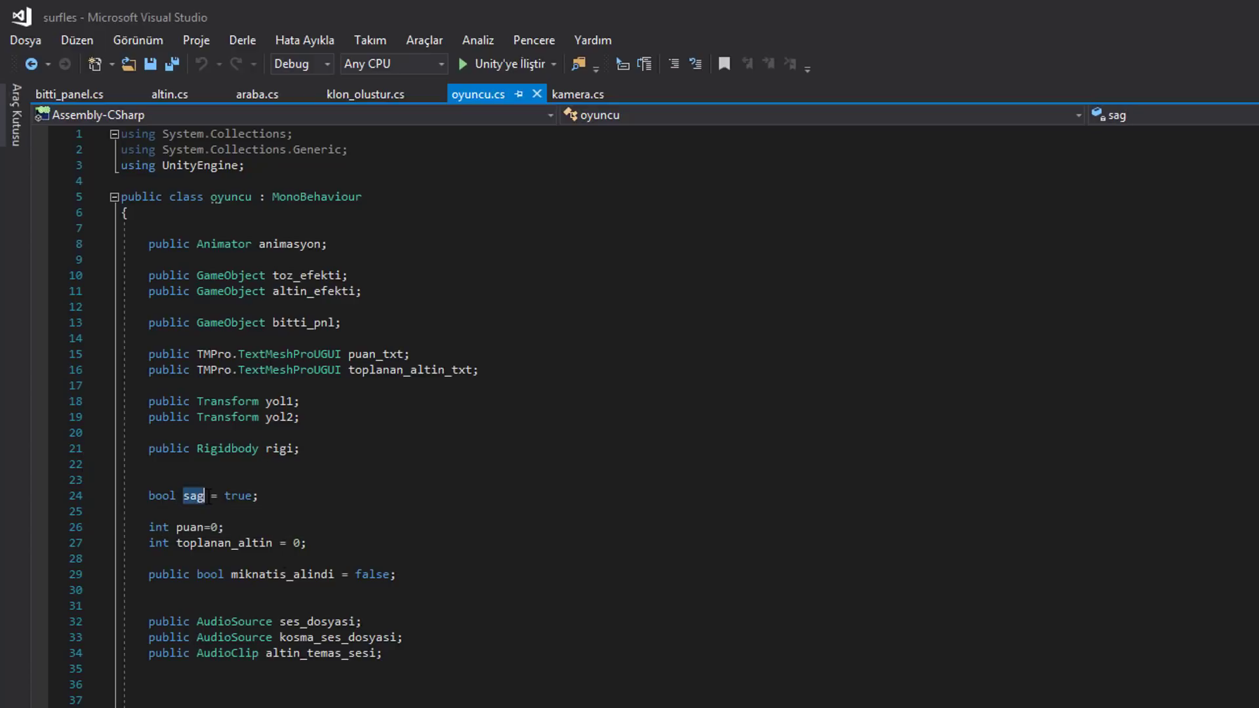
left_click(207, 496)
left_click(253, 499)
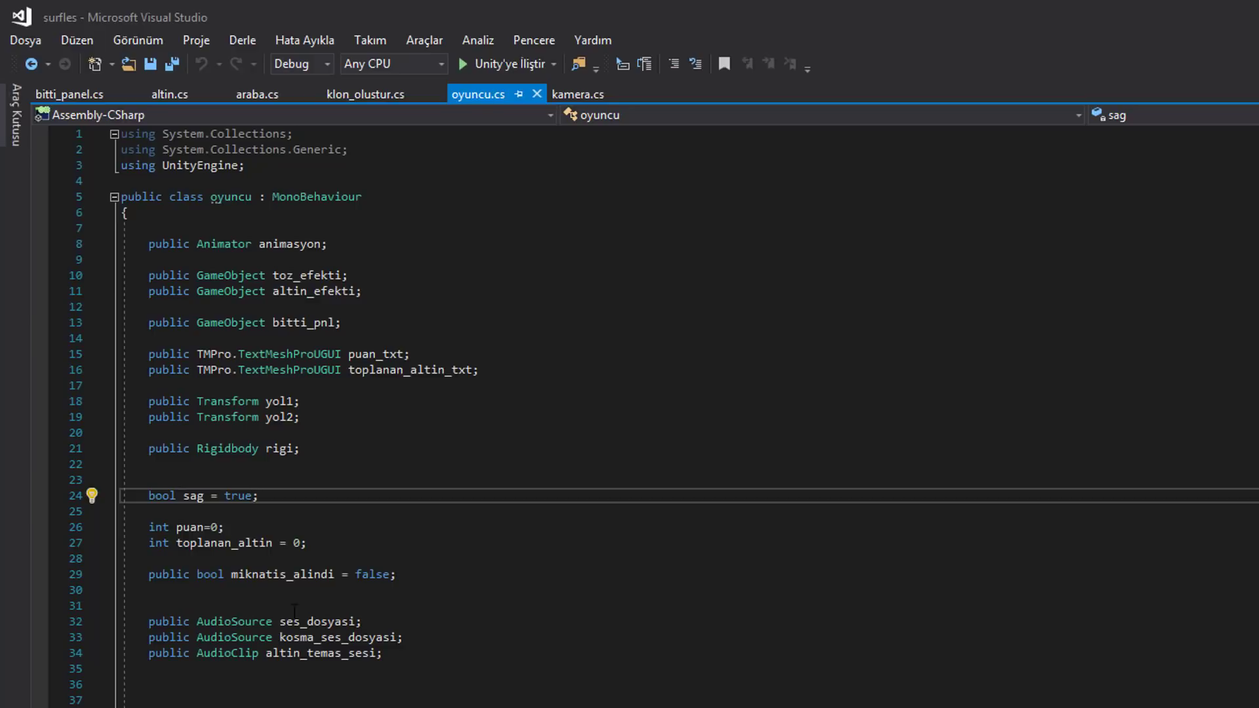
mouse_move(190, 528)
left_mouse_down()
mouse_move(197, 560)
mouse_move(397, 575)
left_mouse_up()
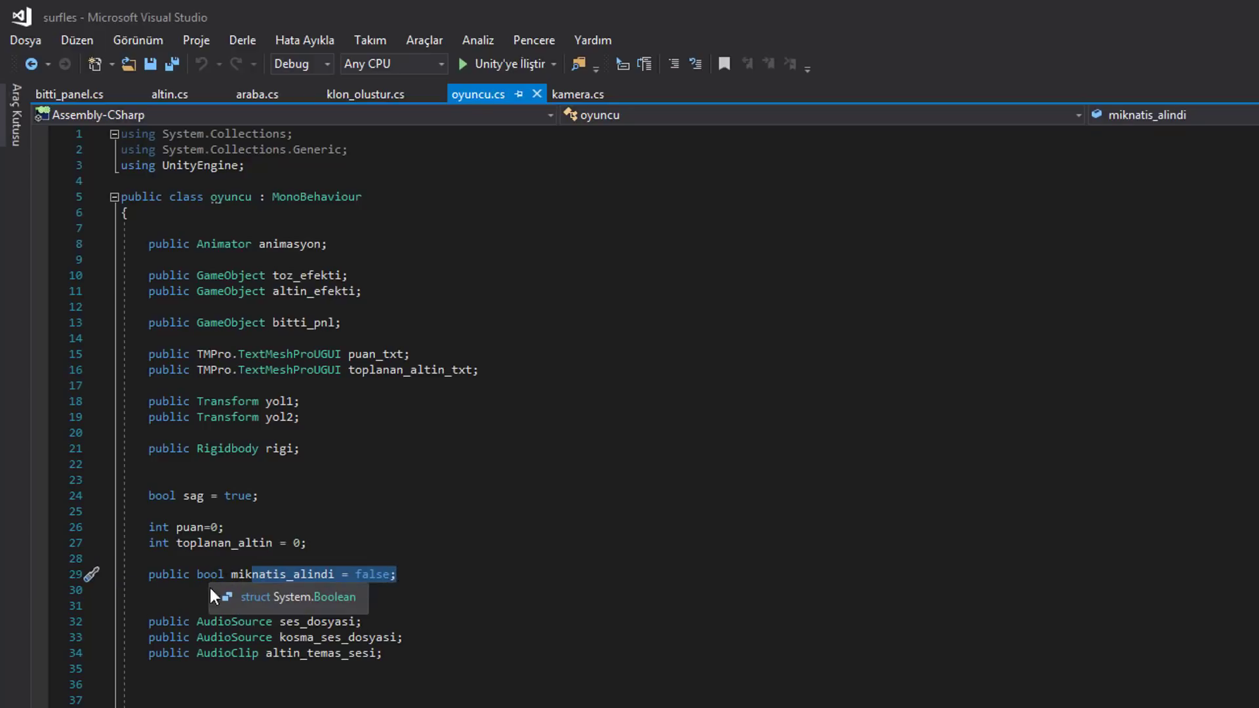
left_click_drag(148, 574, 190, 575)
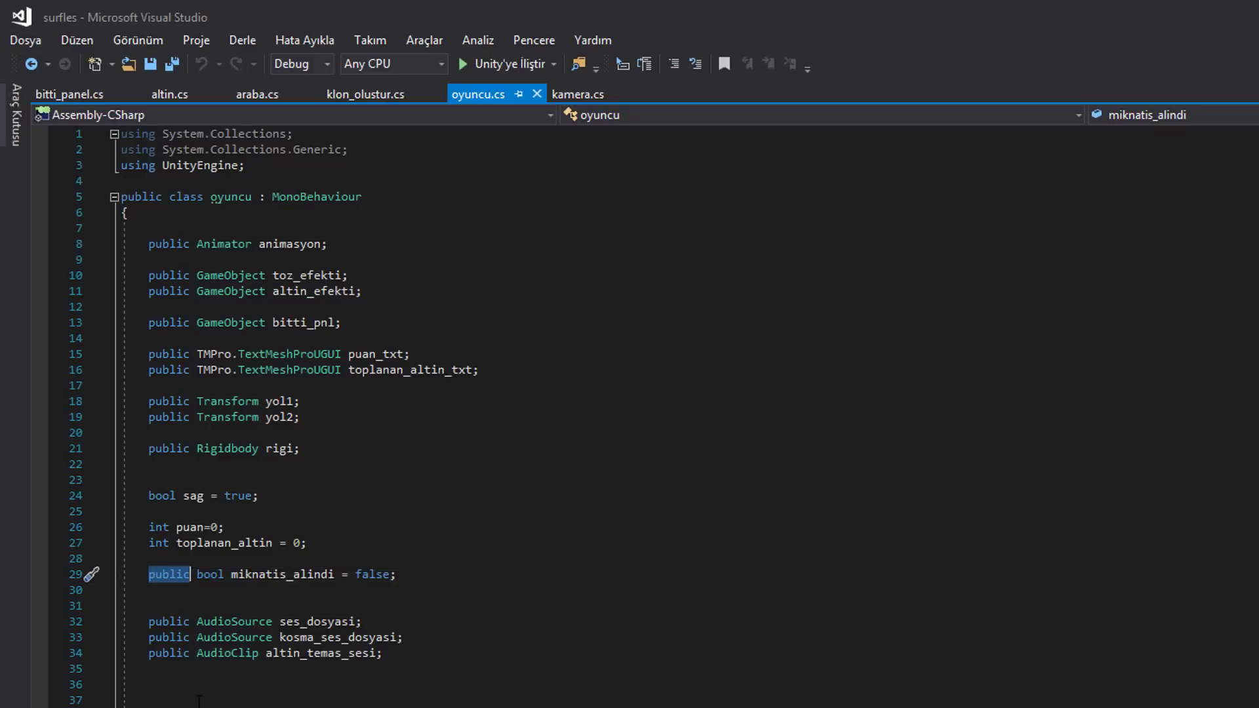
double_click(315, 575)
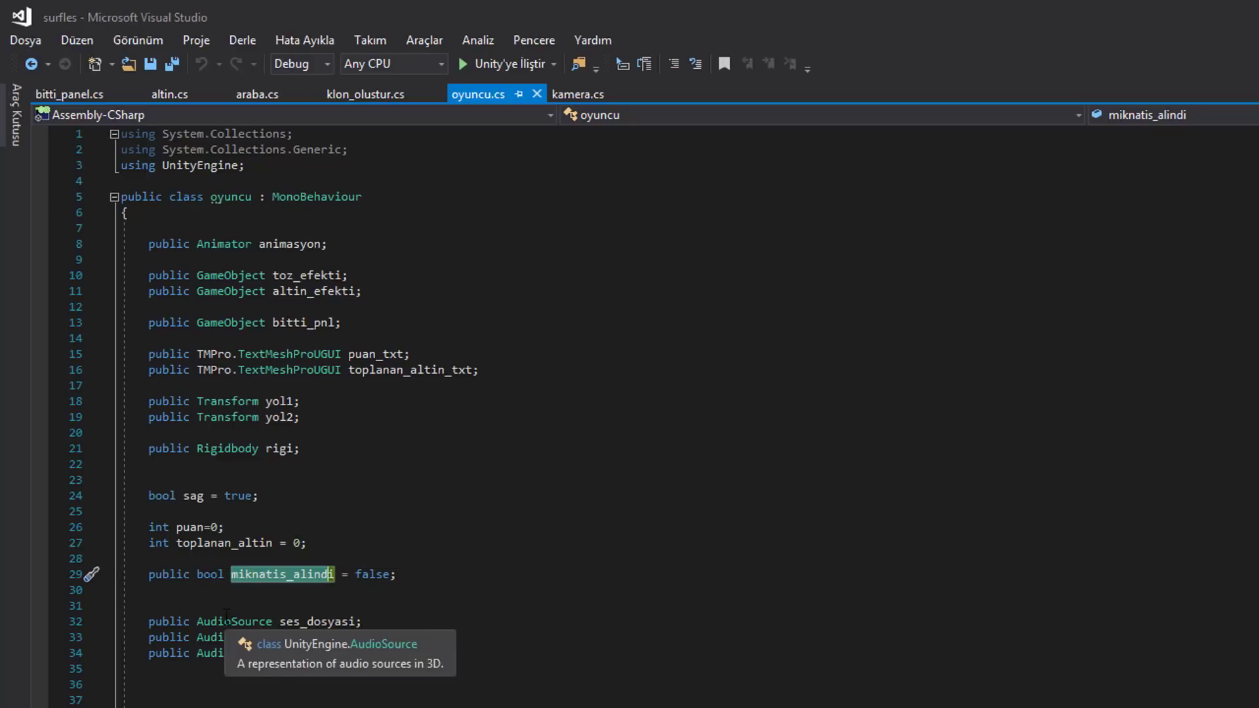
left_click_drag(224, 621, 384, 653)
scroll(507, 675, "down", 6)
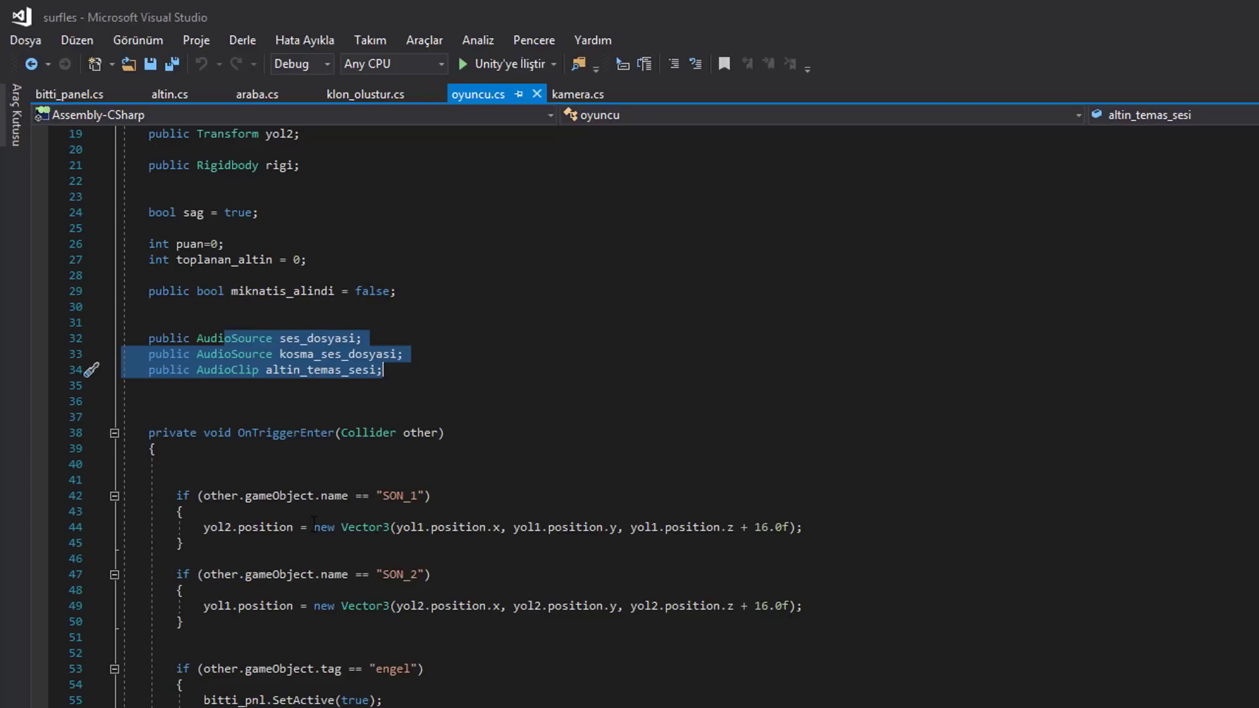
double_click(349, 496)
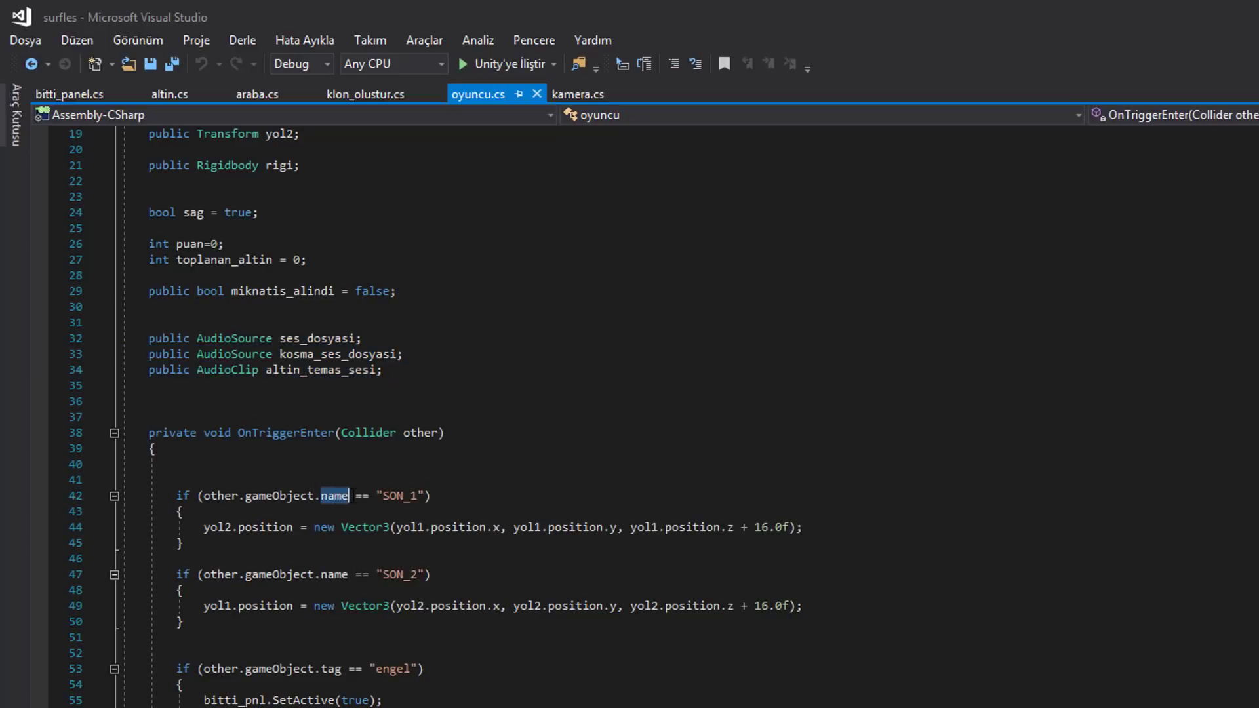
left_click(379, 548)
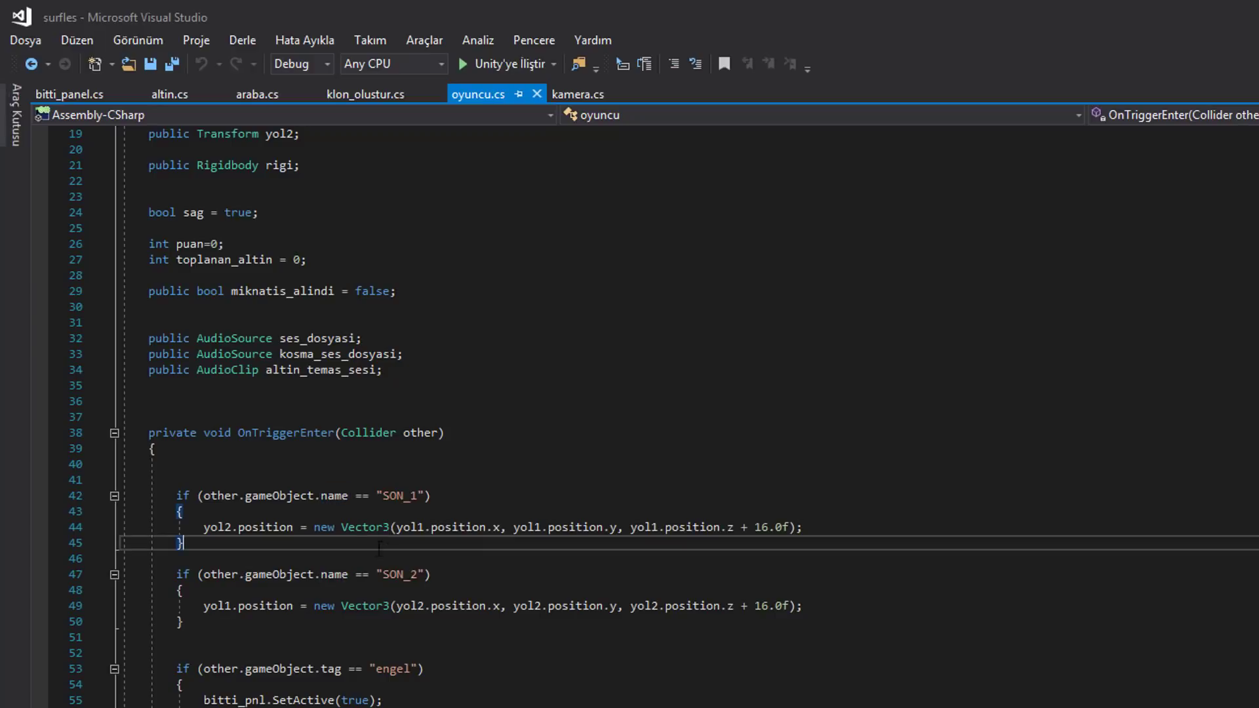
left_click(325, 496)
left_click_drag(384, 496, 411, 495)
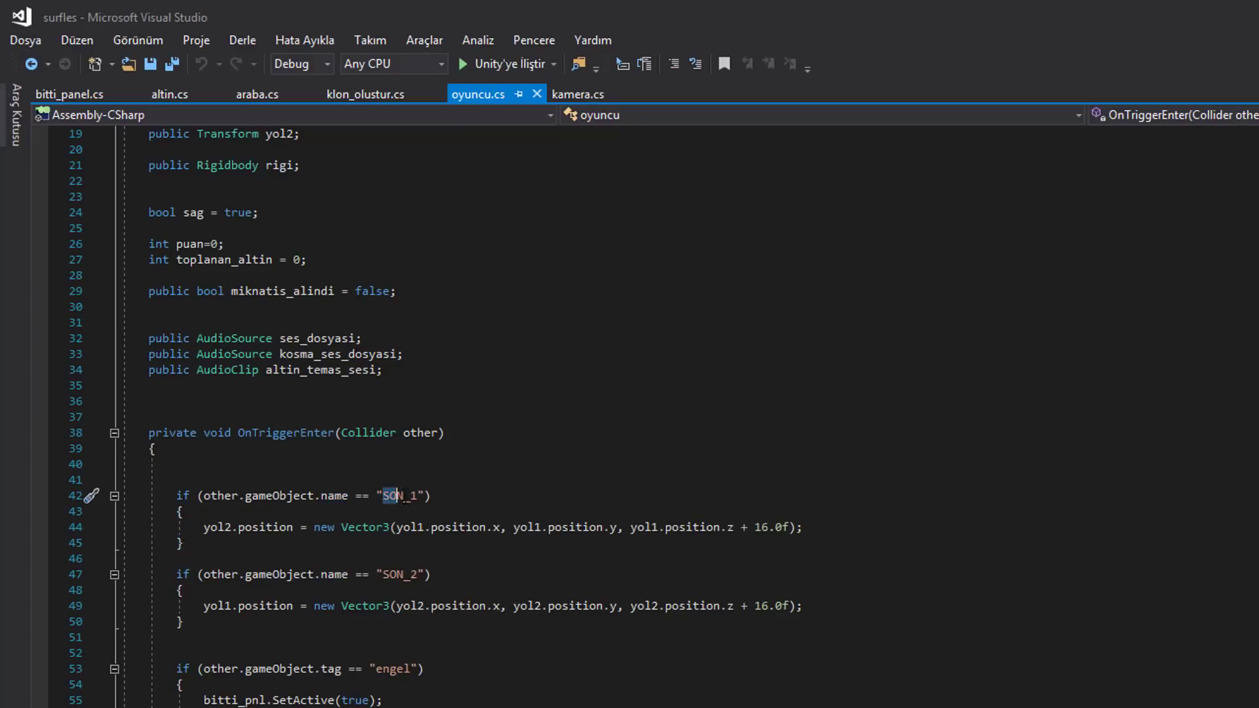
left_click_drag(204, 528, 294, 527)
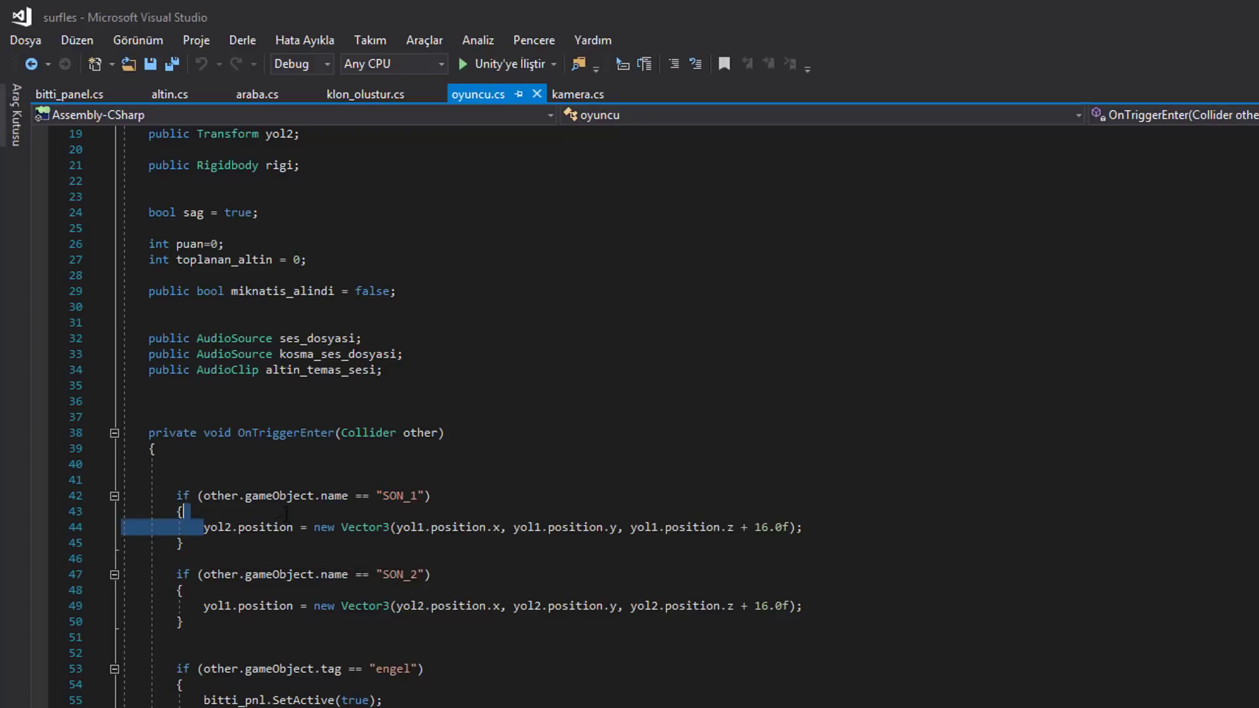
left_click(512, 566)
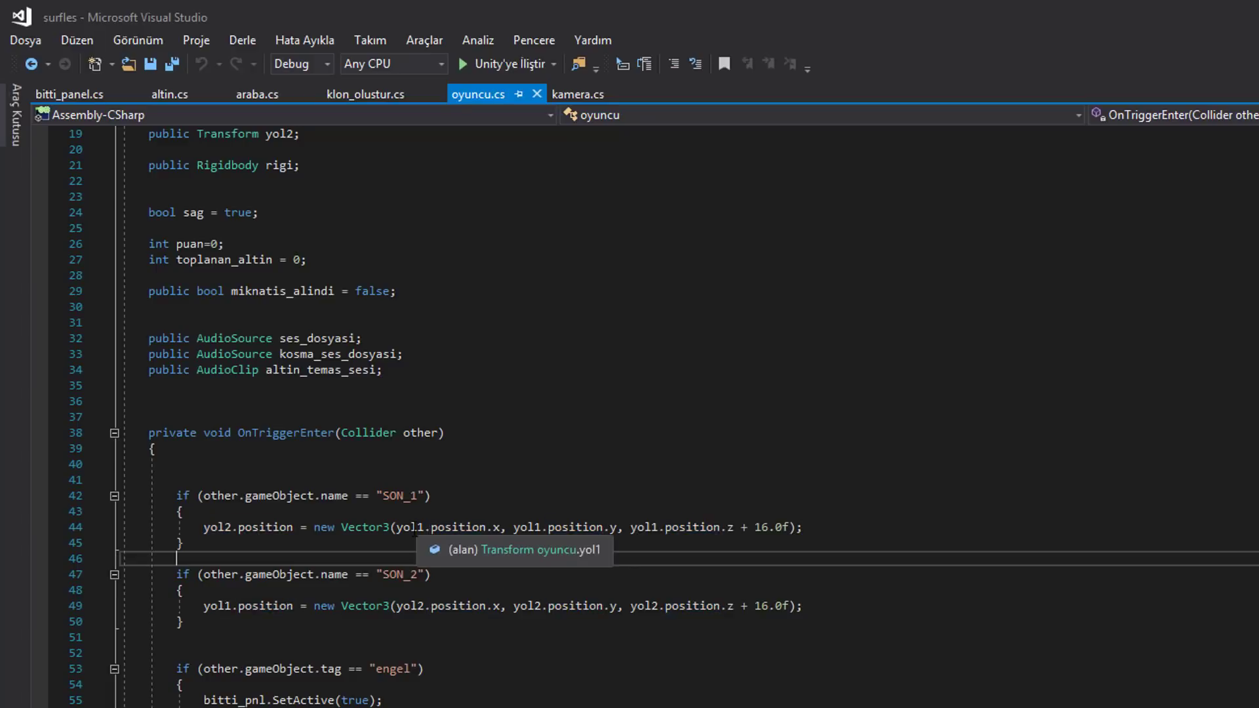
left_click(591, 528)
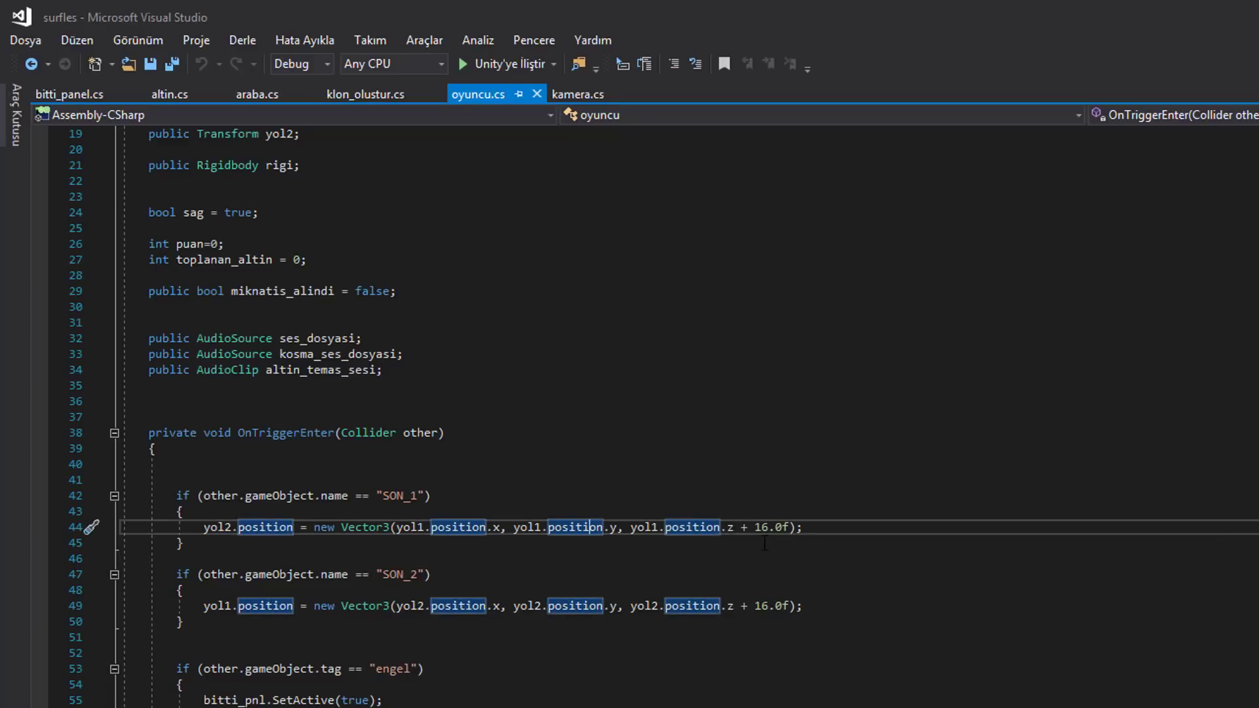
left_click(762, 575)
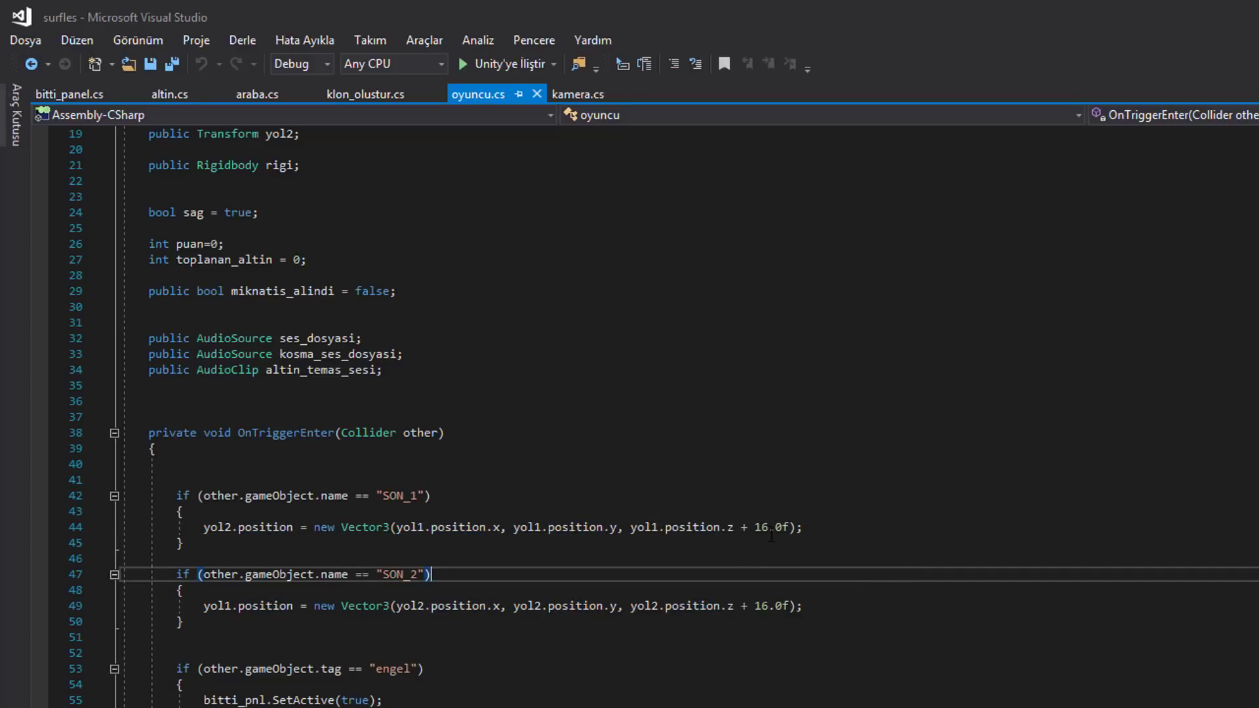
left_click(756, 527)
key("shift+Right")
key("shift+Right")
key("shift+Right")
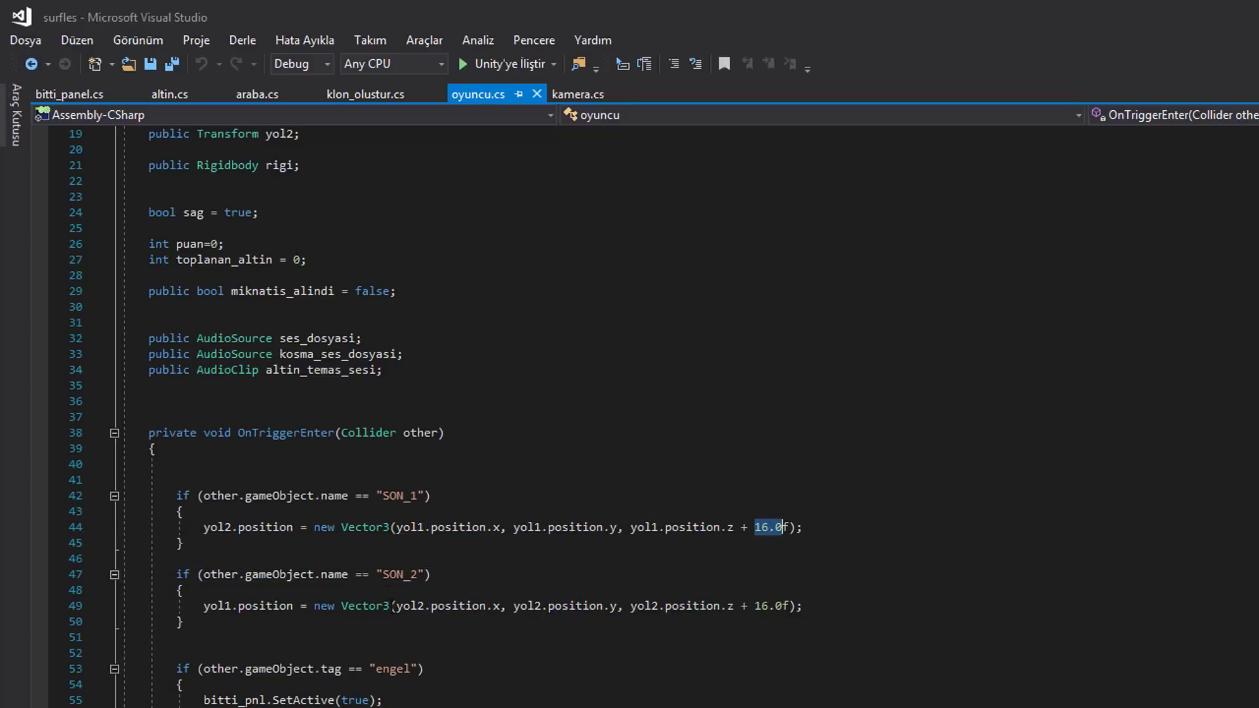
left_click_drag(390, 575, 411, 574)
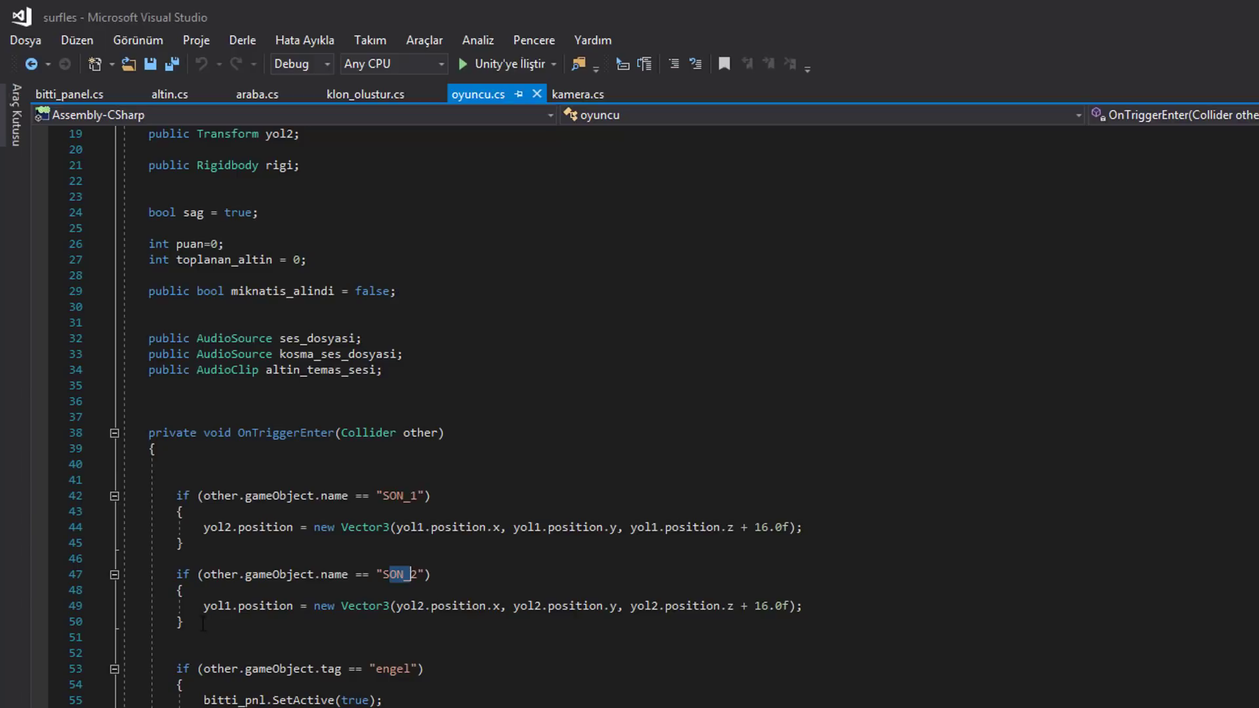
left_click_drag(204, 606, 313, 606)
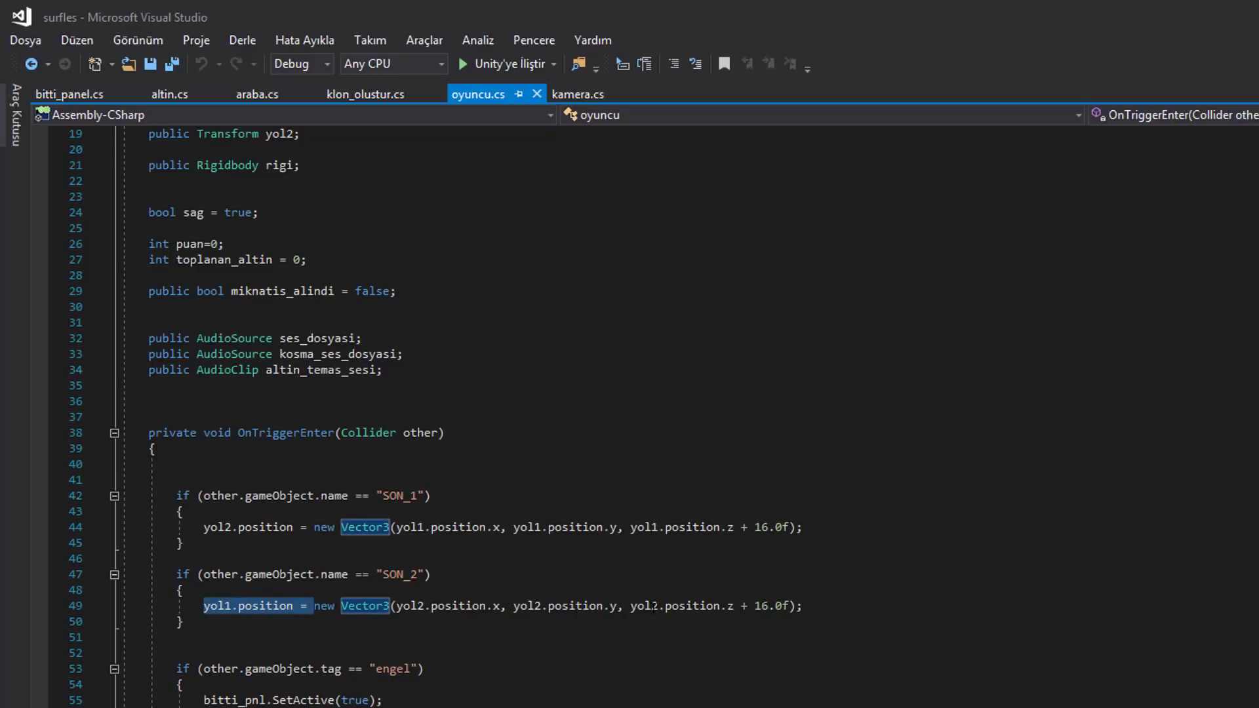
left_click_drag(631, 606, 791, 606)
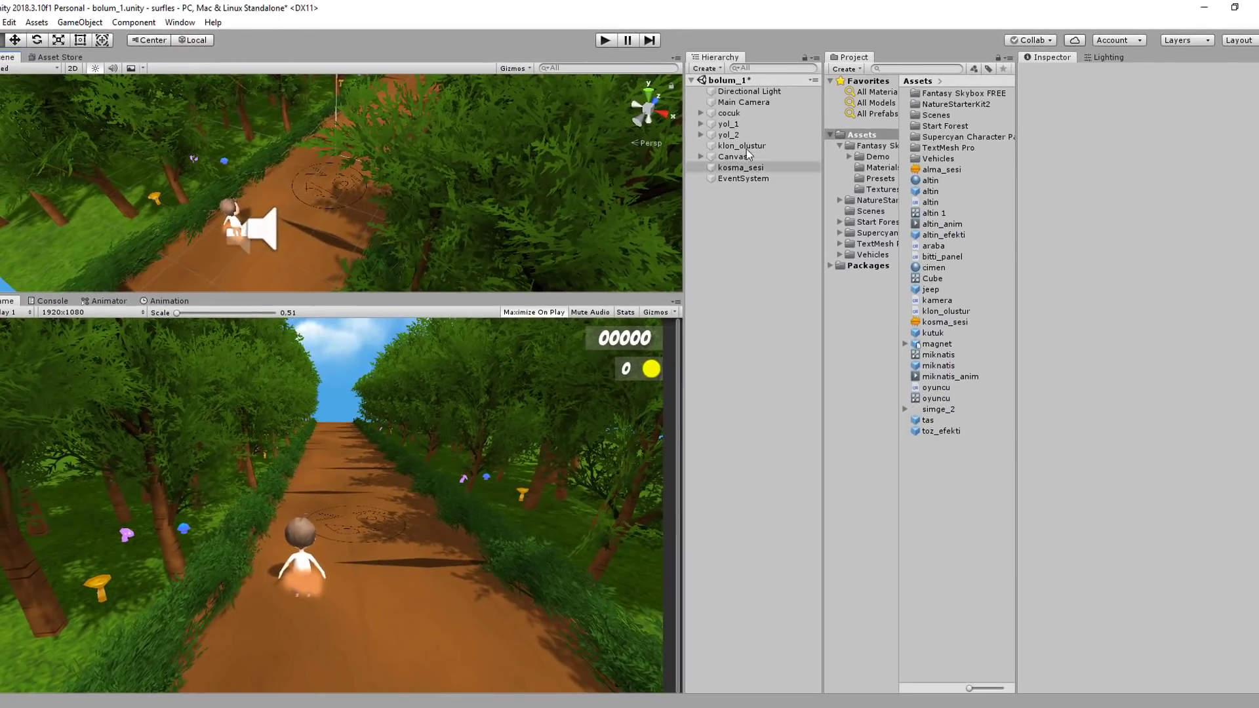
Select road pieces yol_1 and yol_2 and zoom out to see them end to end.
left_click(728, 124)
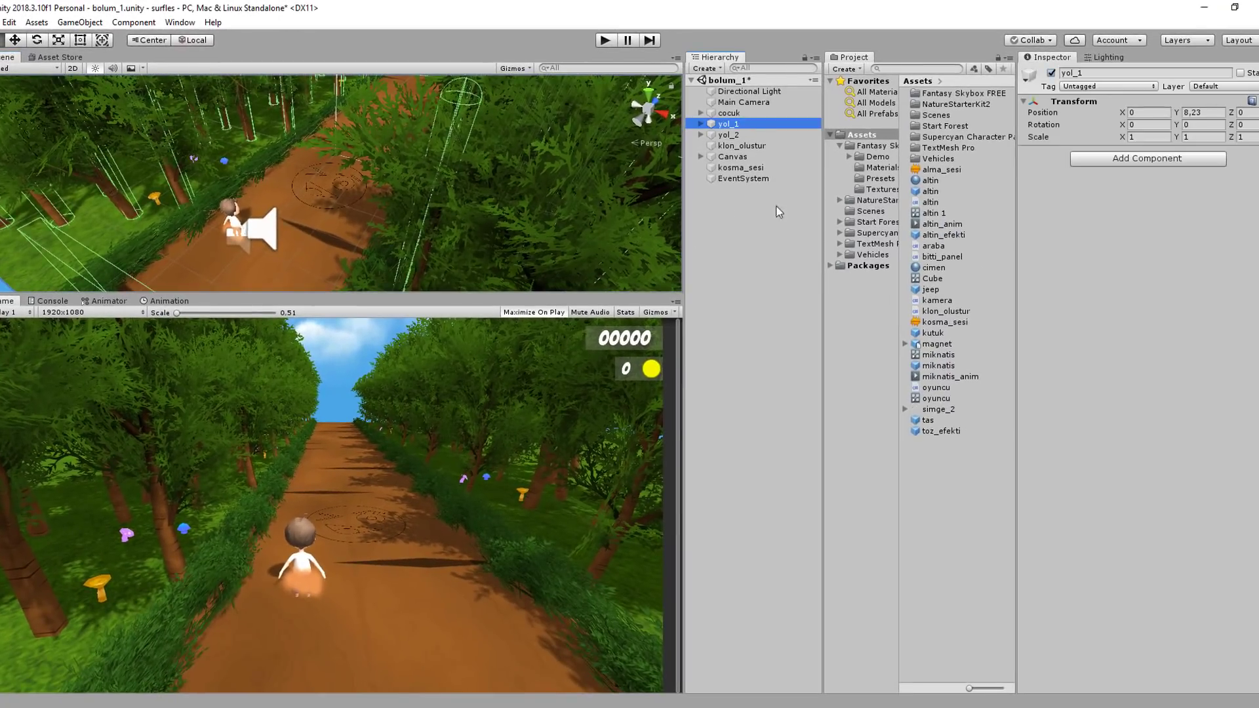
middle_click_drag(339, 190, 366, 187)
scroll(365, 187, "down", 5)
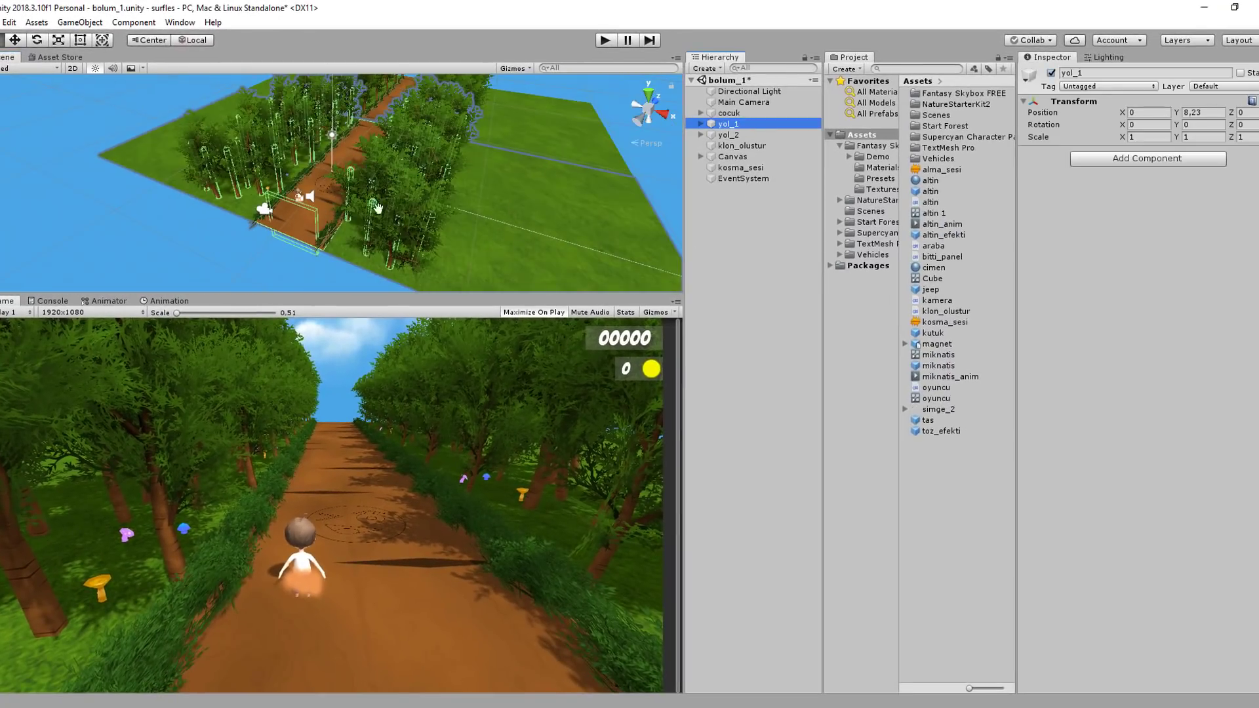
left_click(734, 135)
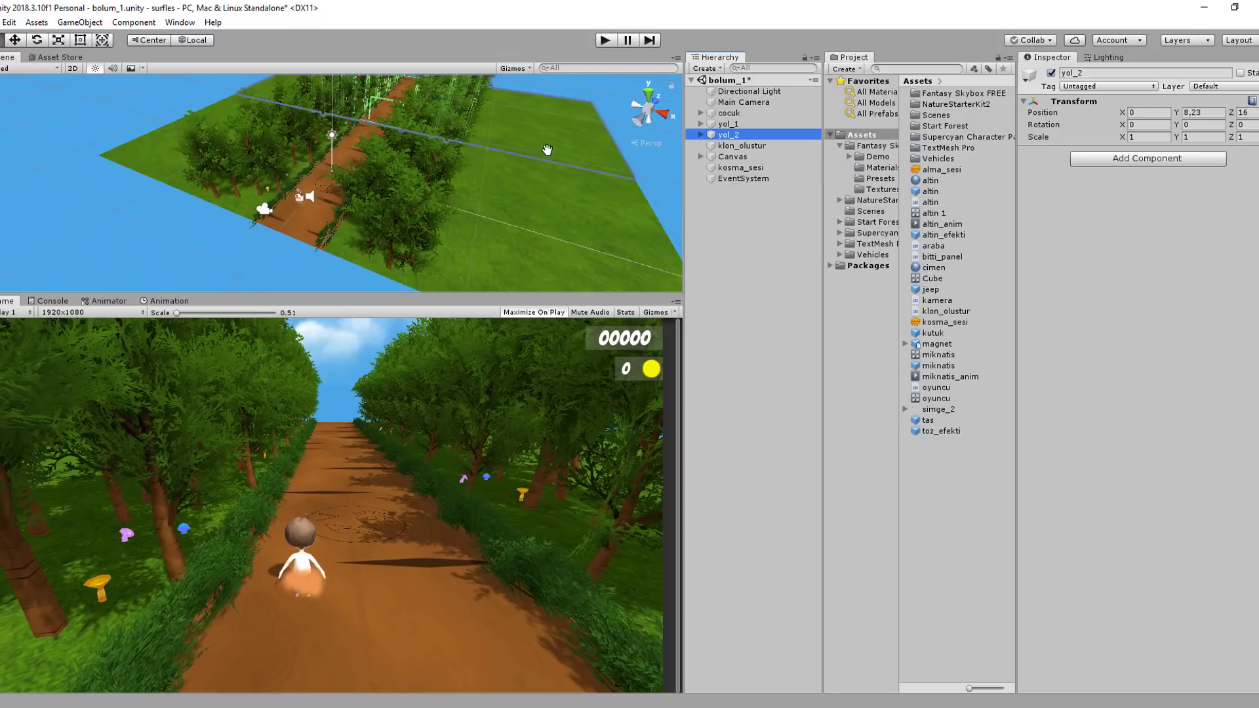
scroll(538, 154, "down", 2)
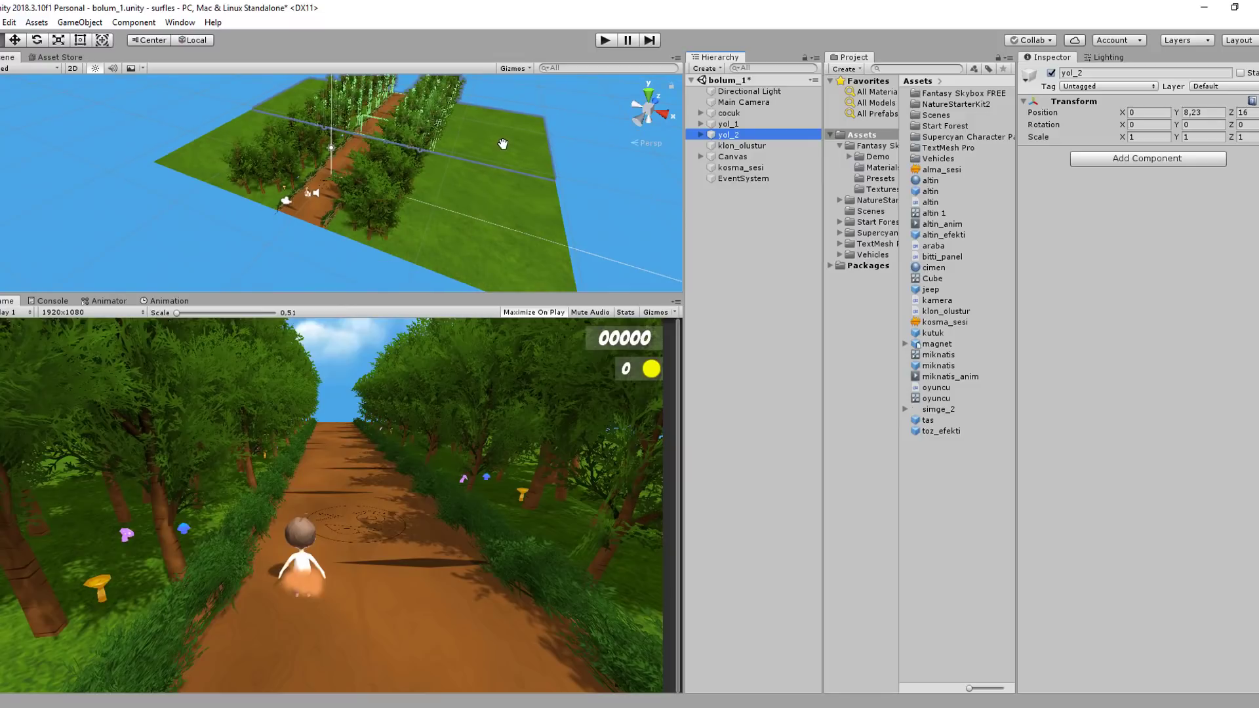
scroll(502, 144, "down", 2)
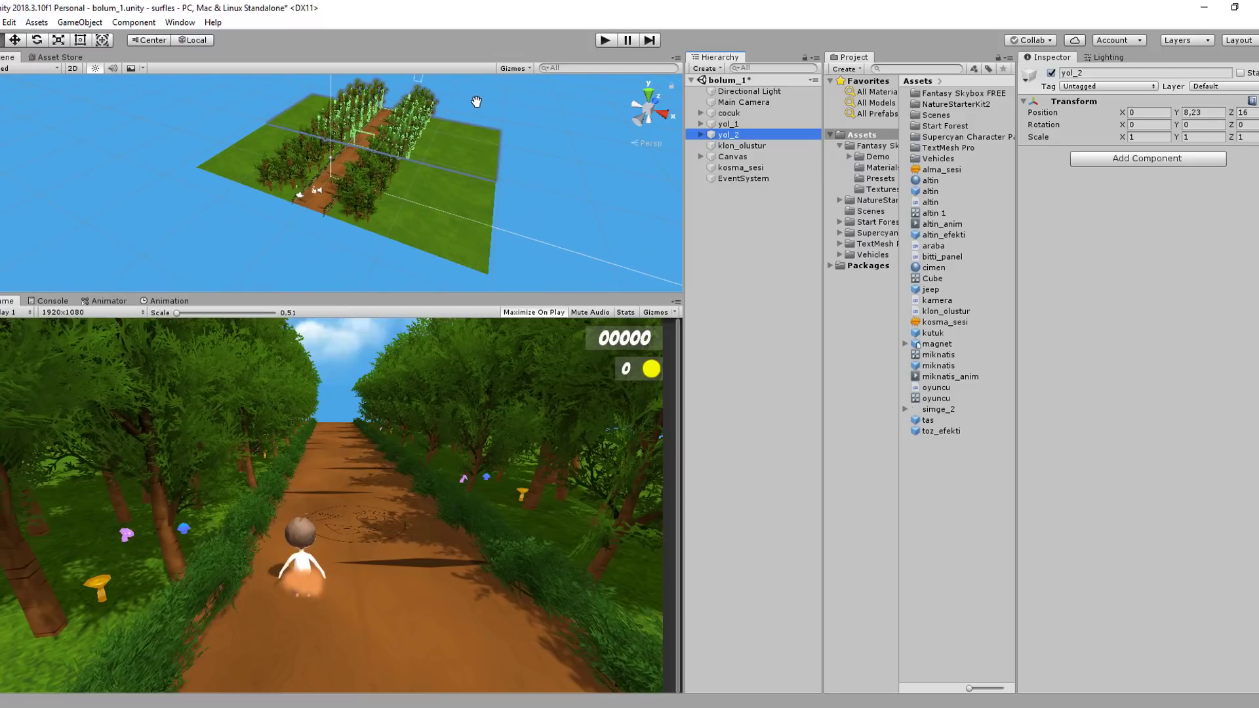
scroll(458, 123, "down", 2)
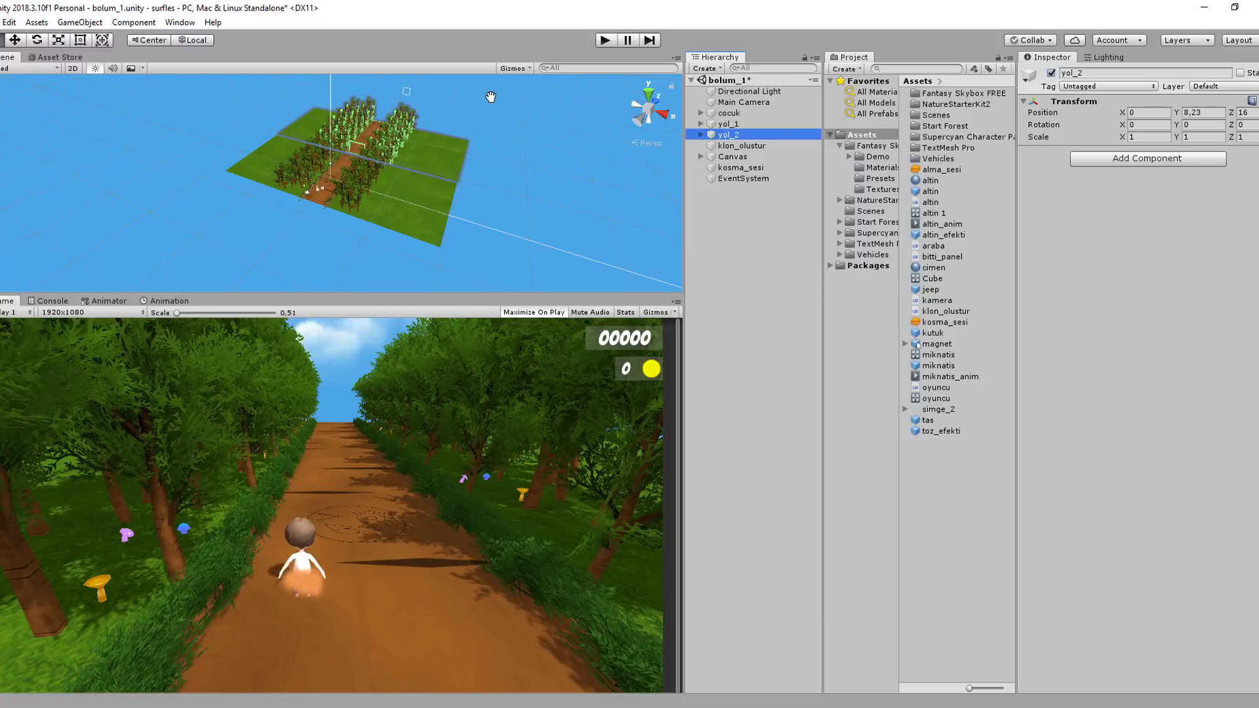
In oyuncu.cs, highlight the engel tag check on line 53.
key("alt+Tab")
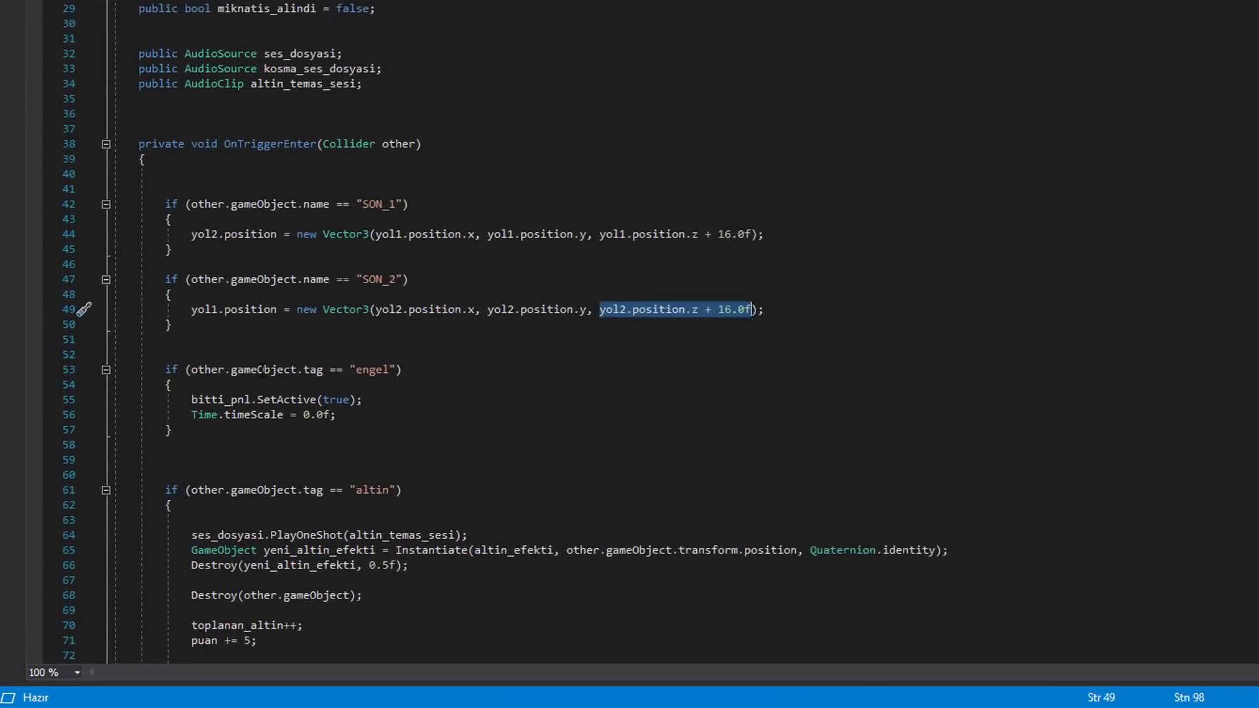
left_click(165, 463)
left_click(331, 354)
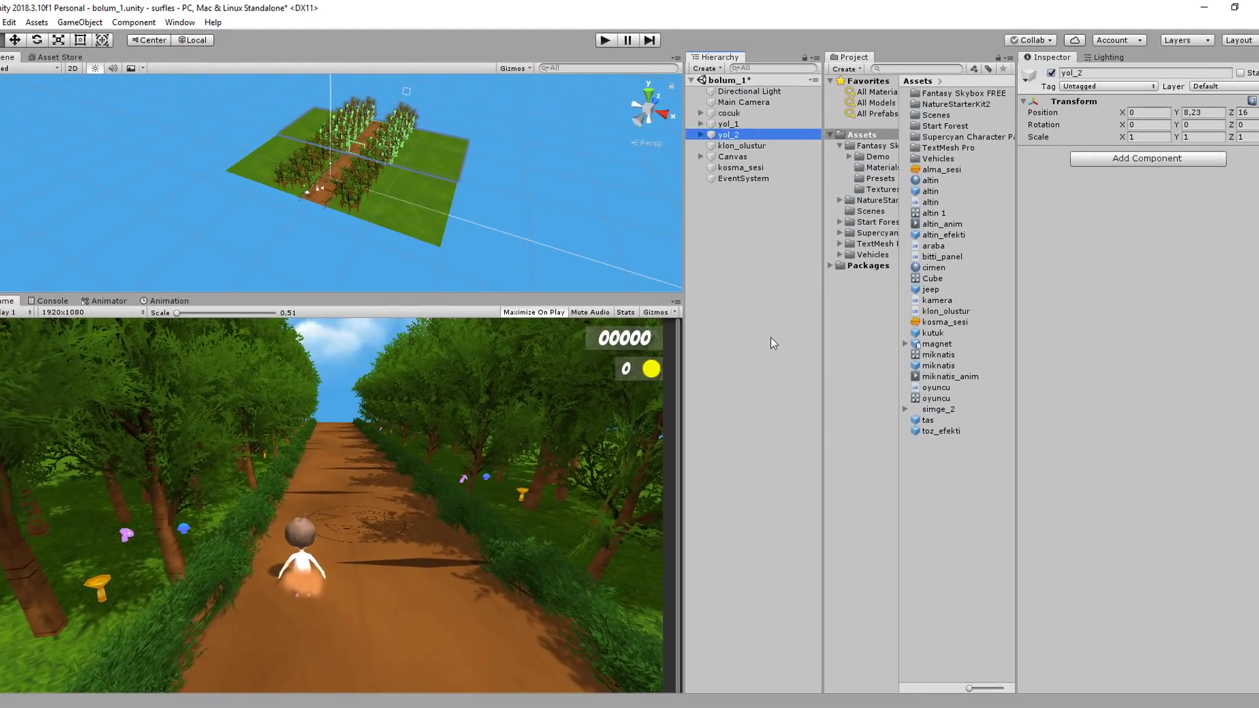
Open the jeep, tas and kutuk prefabs in turn, ending with kutuk in Prefab Mode.
double_click(931, 290)
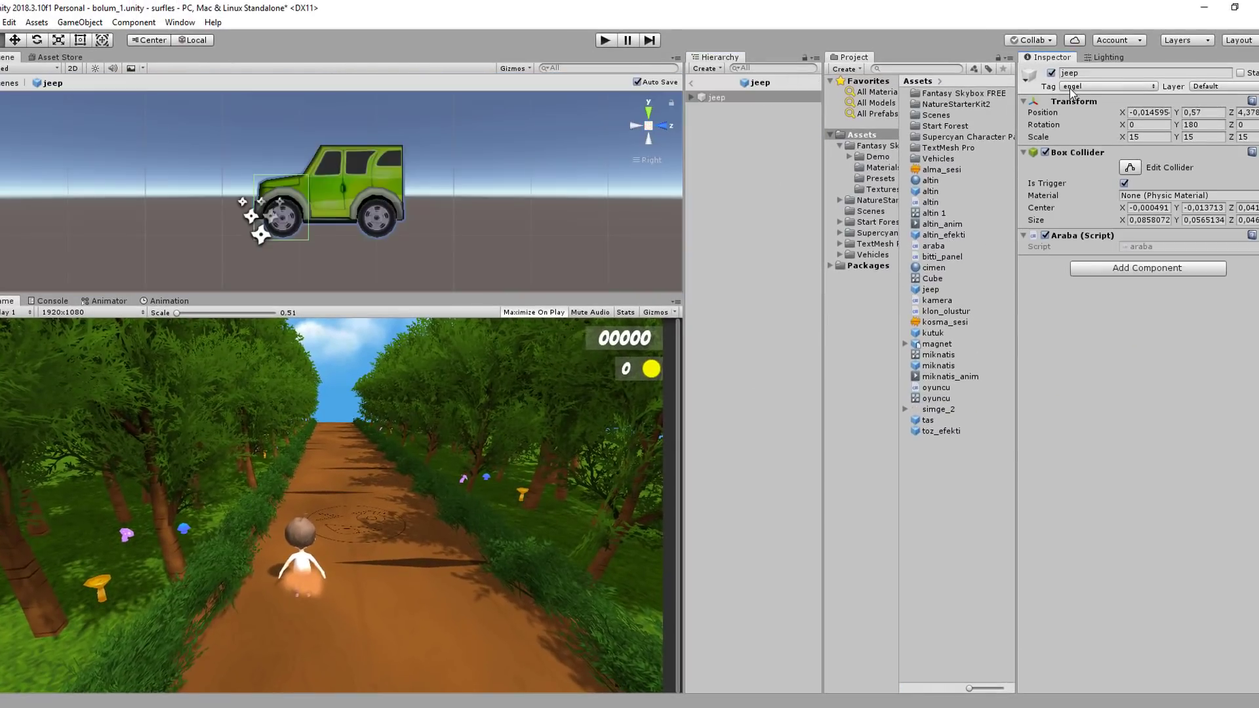
left_click(928, 419)
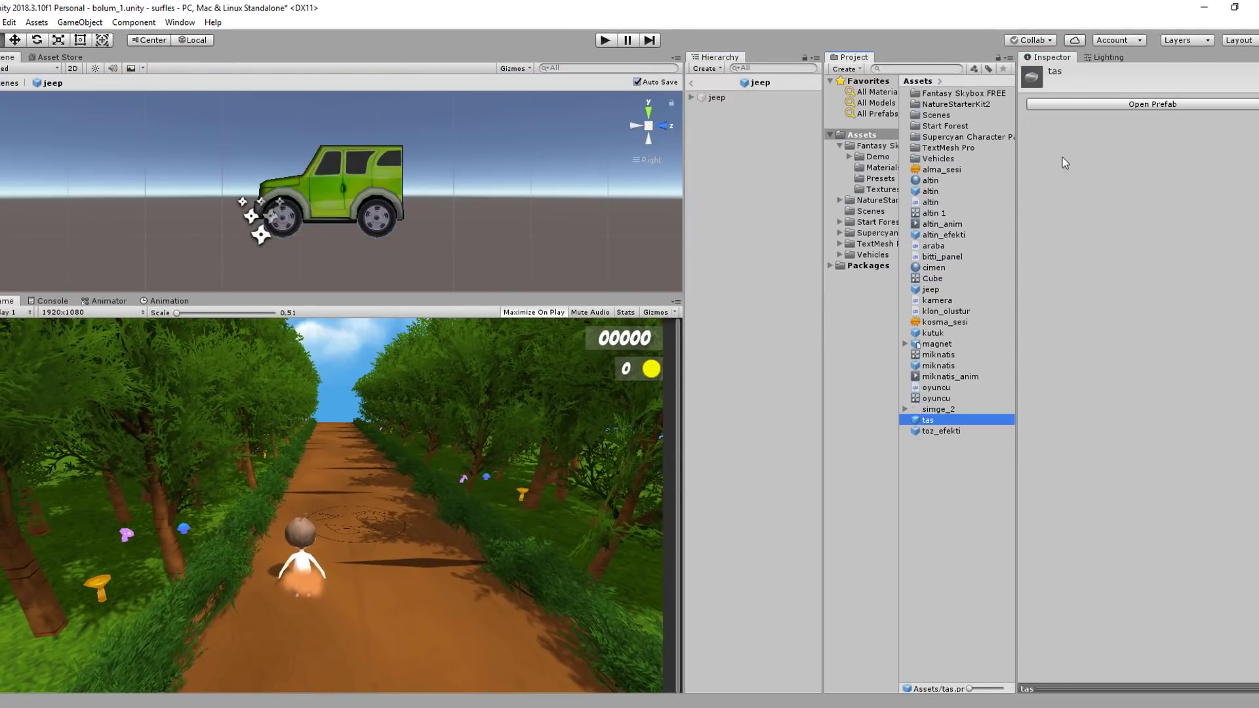
left_click(1102, 107)
left_click(932, 333)
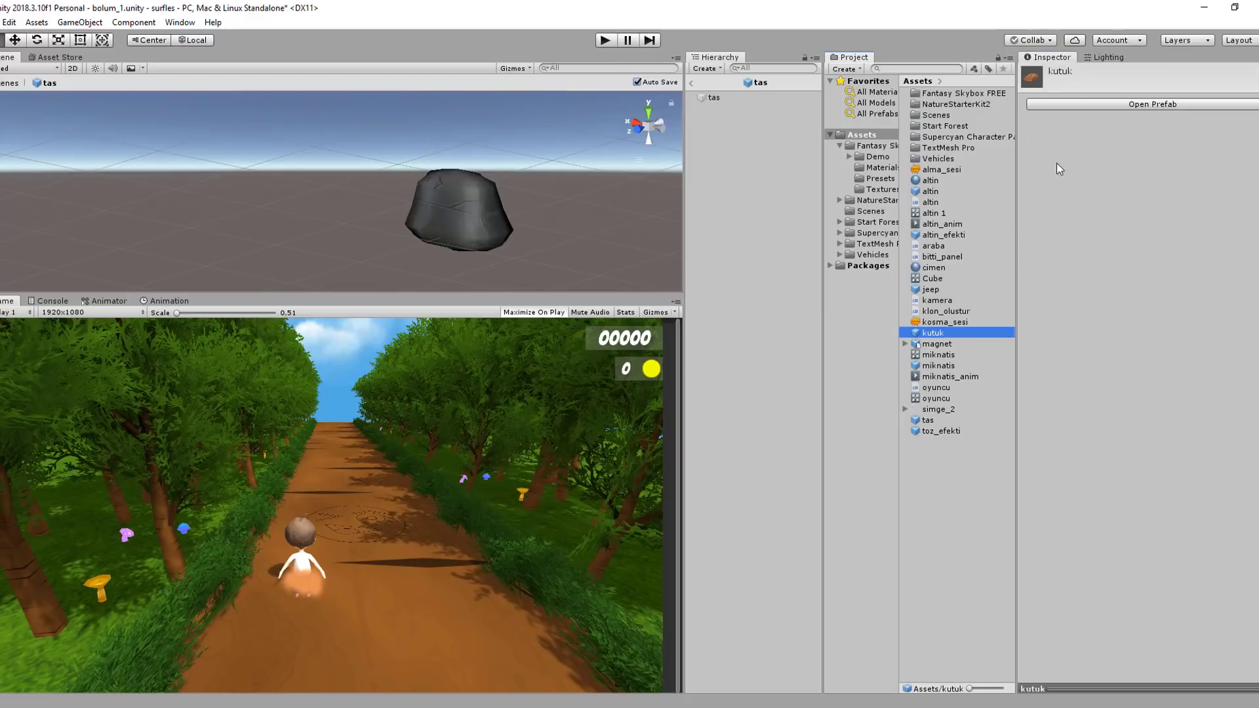
left_click(1105, 105)
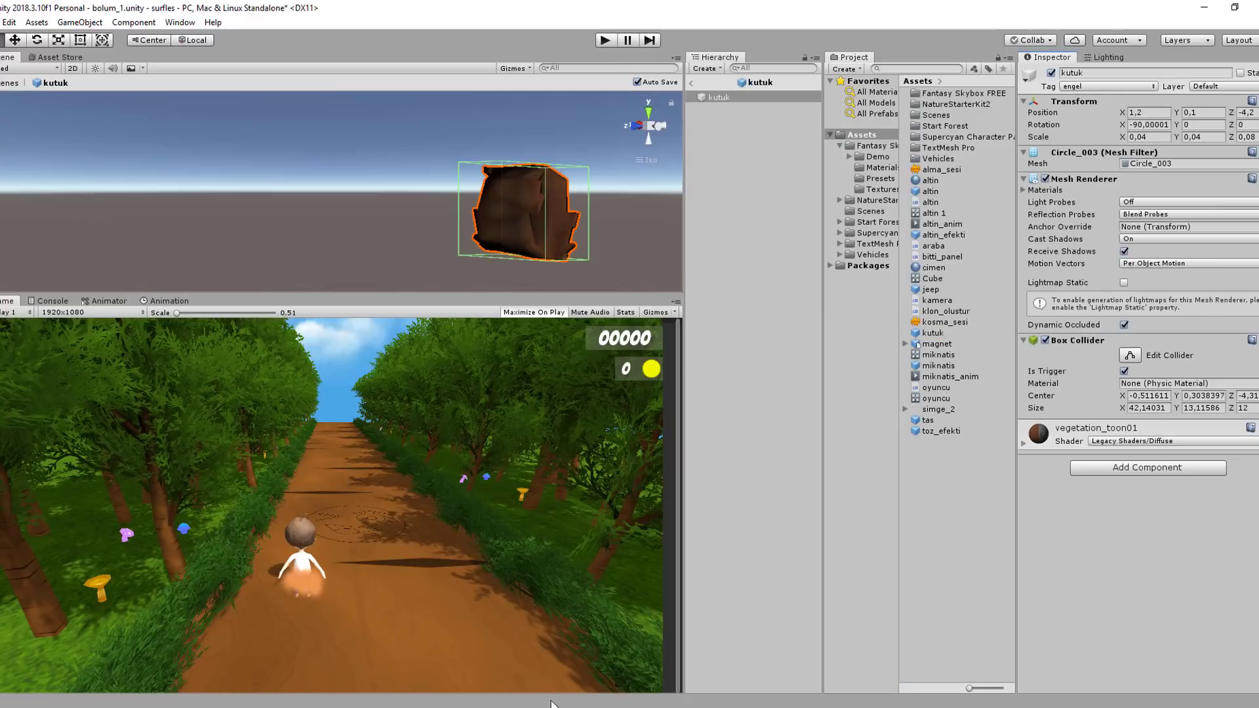
Highlight the engel game-over code: bitti_pnl.SetActive(true) and Time.timeScale = 0.0f.
key("alt+Tab")
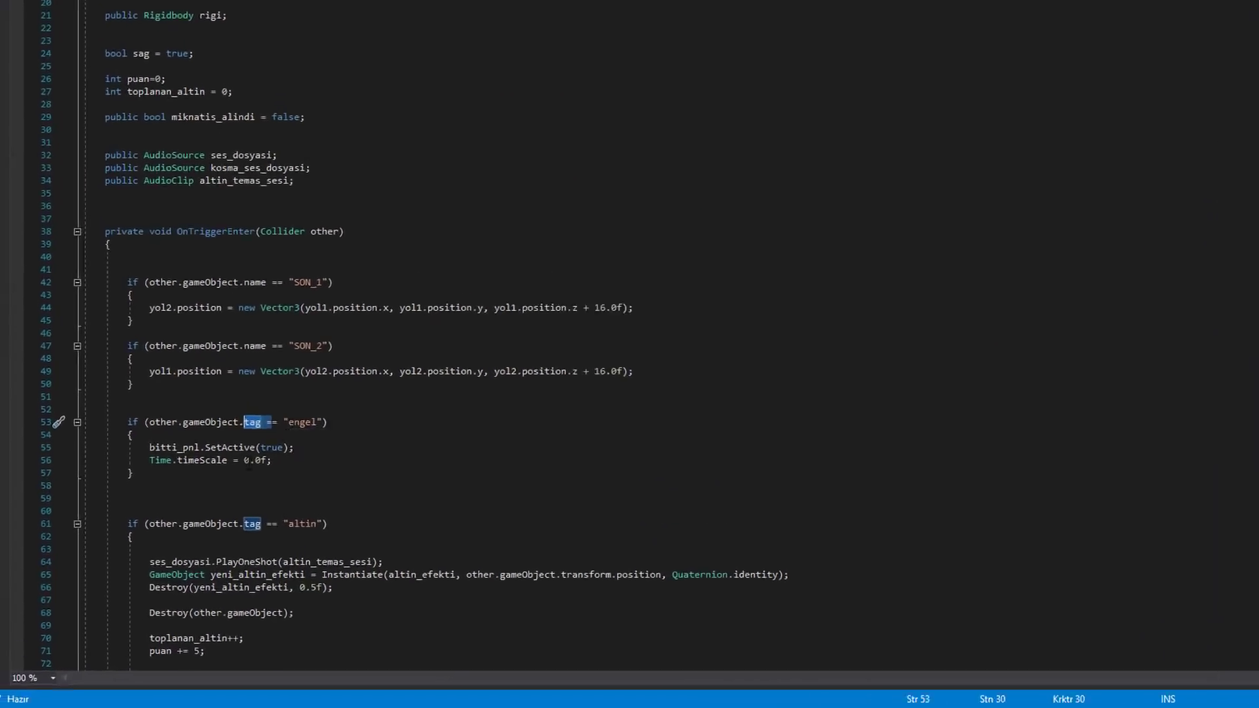
left_click_drag(116, 485, 231, 476)
left_click_drag(368, 374, 387, 387)
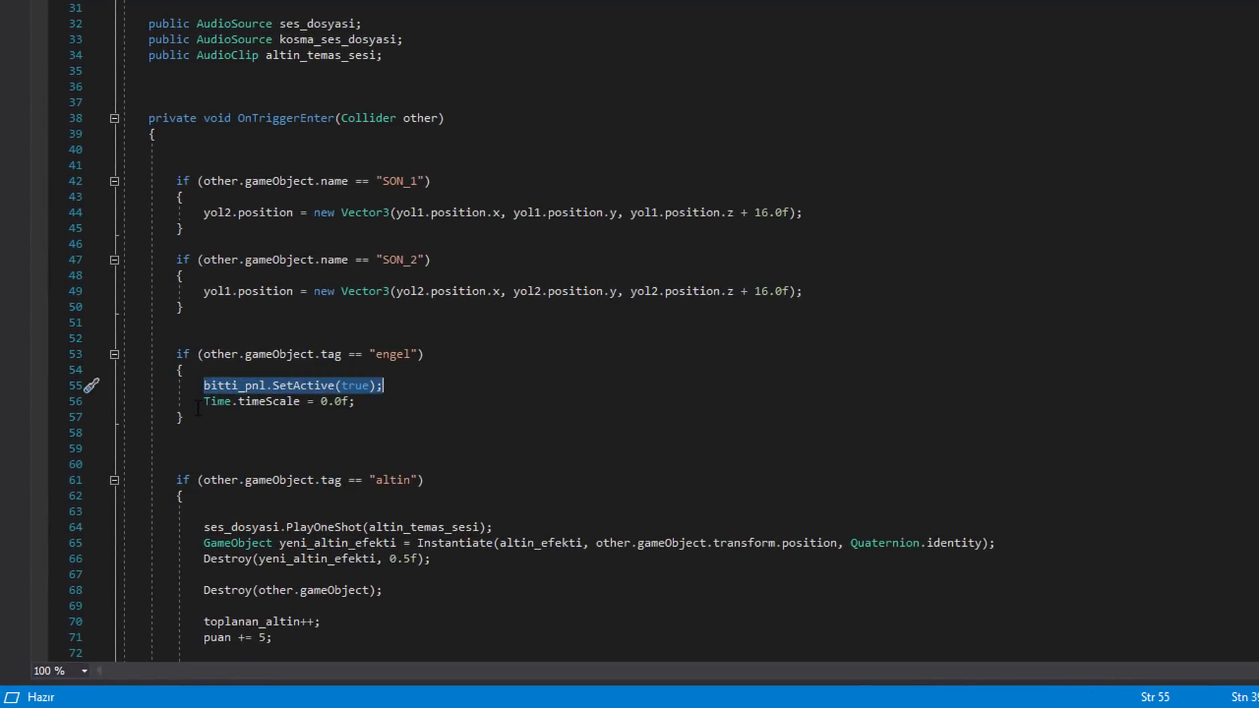
left_click_drag(199, 402, 392, 402)
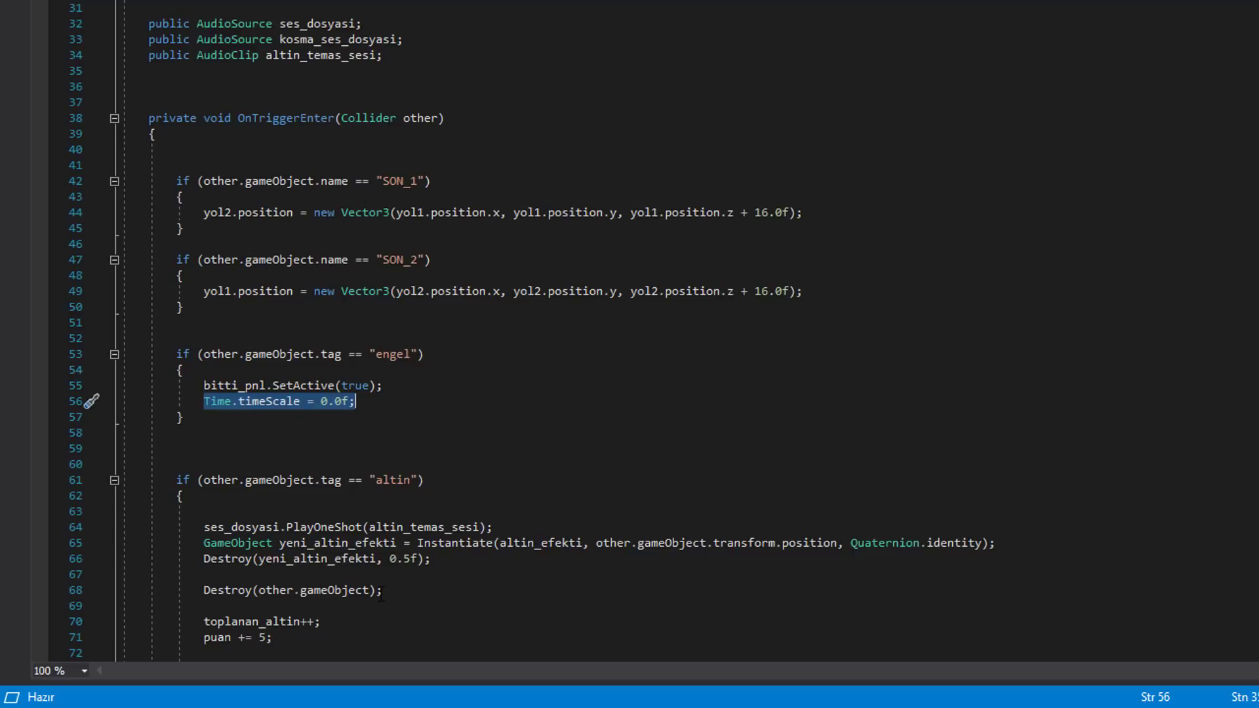
left_click(372, 423)
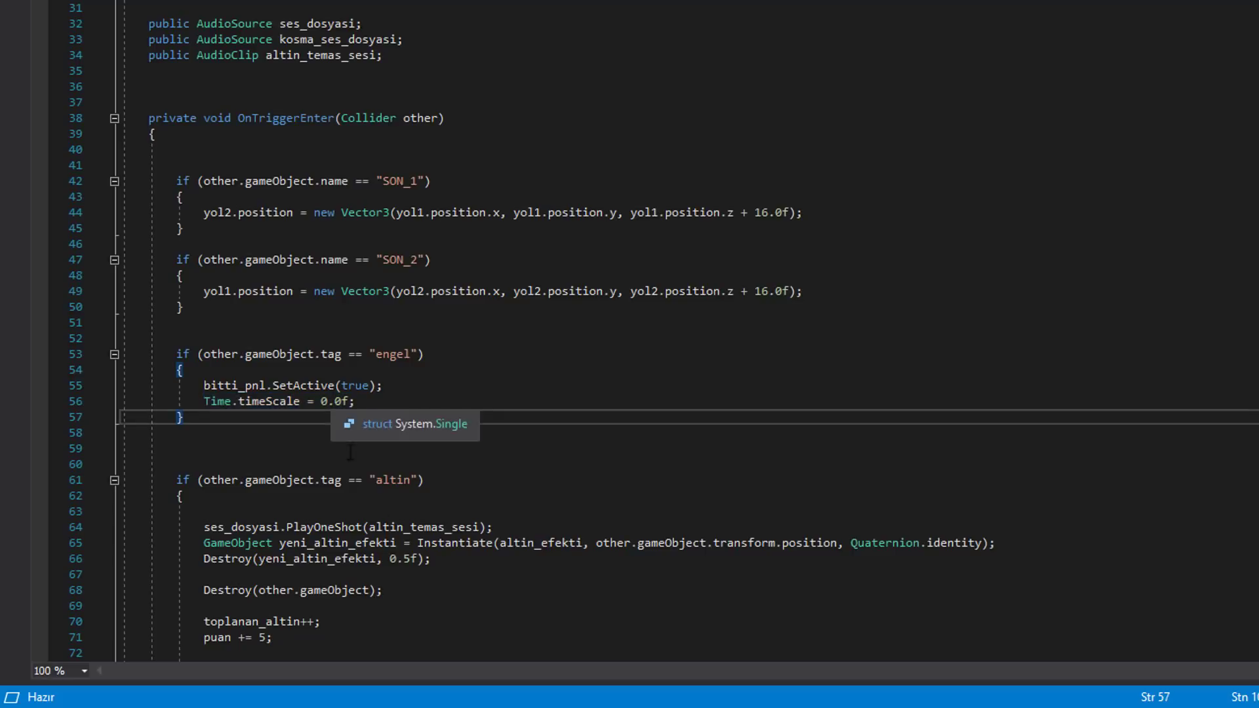
mouse_move(355, 401)
left_mouse_down()
mouse_move(238, 401)
mouse_move(356, 385)
left_mouse_up()
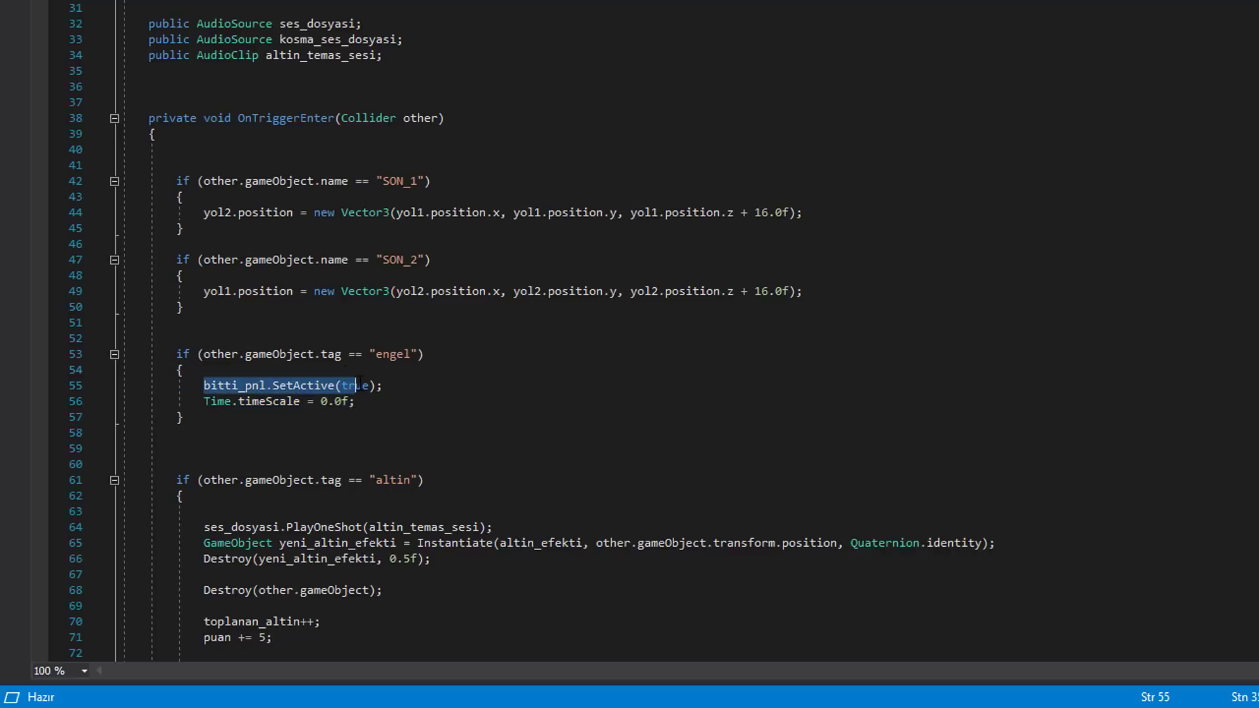
Highlight the altin tag check, coin pickup sound and coin effect Instantiate with 0.5f lifetime.
scroll(405, 481, "down", 5)
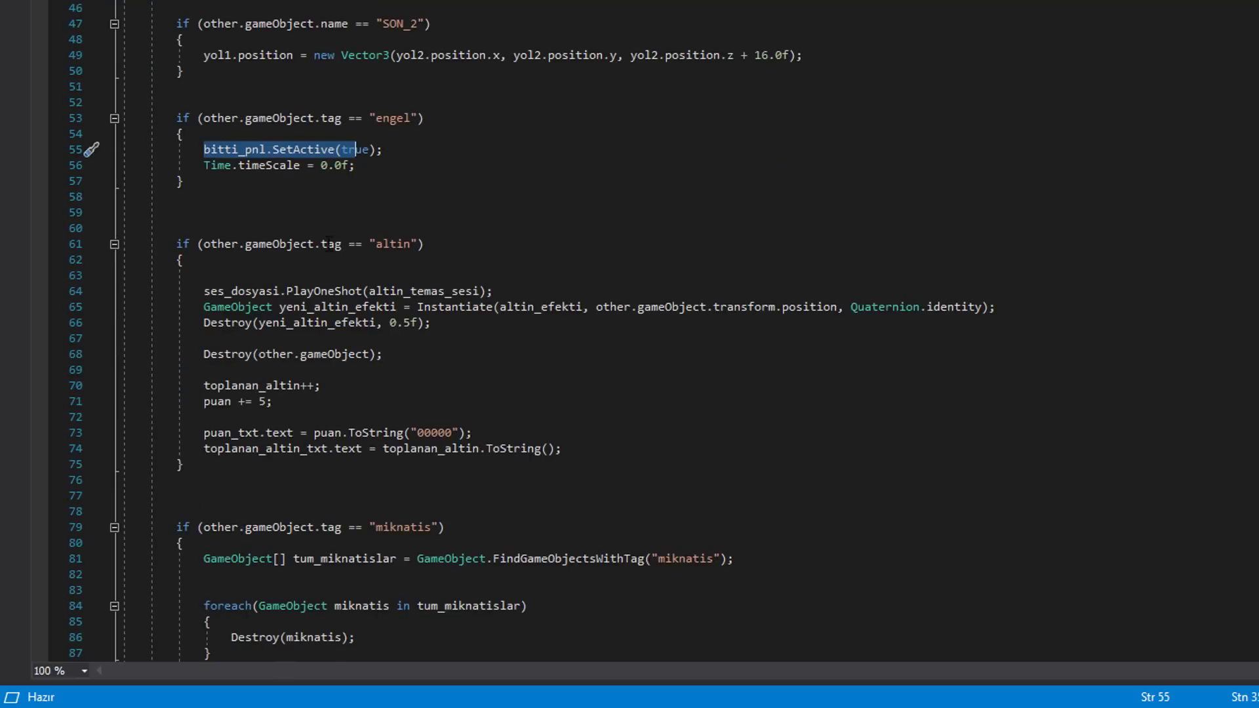
left_click_drag(321, 244, 402, 244)
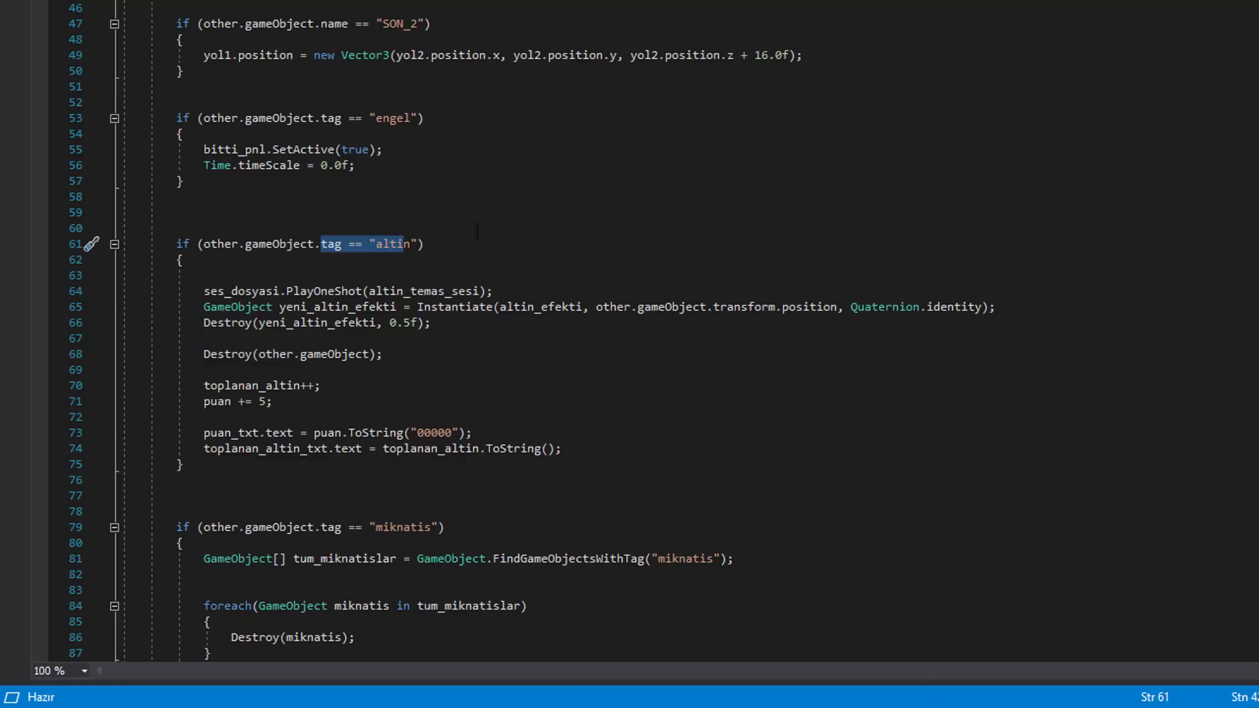
left_click(418, 244)
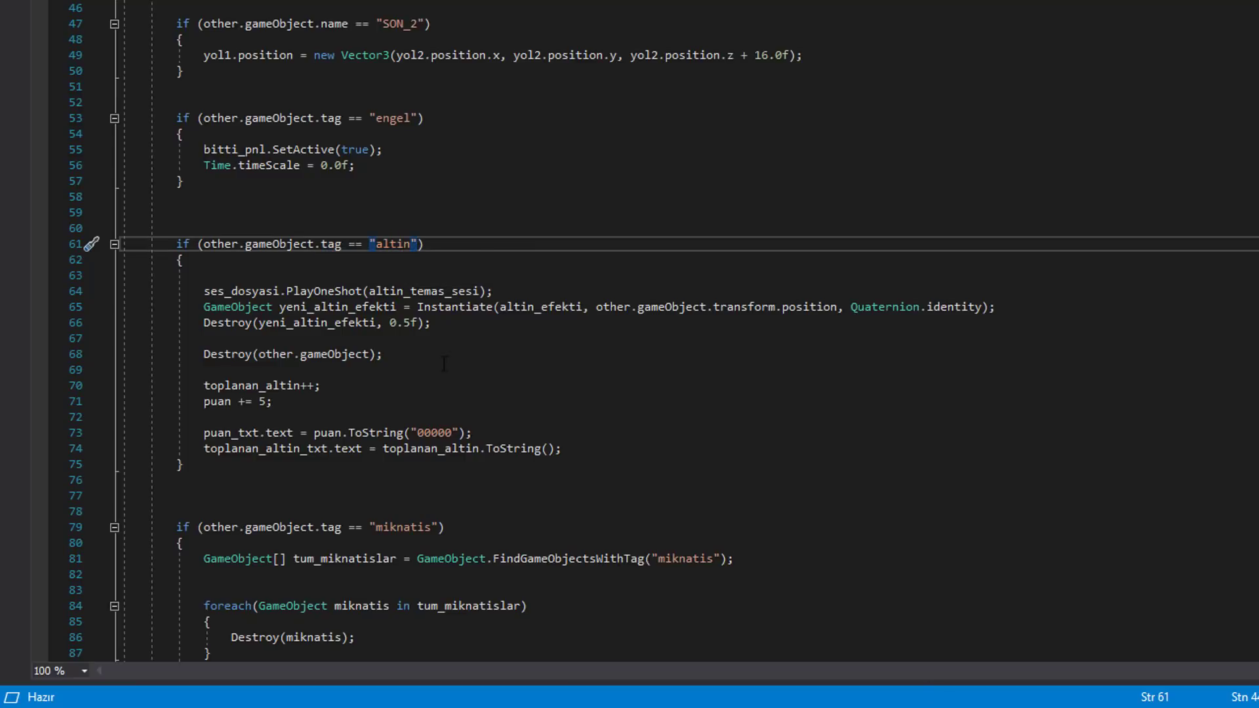
left_click_drag(204, 292, 528, 293)
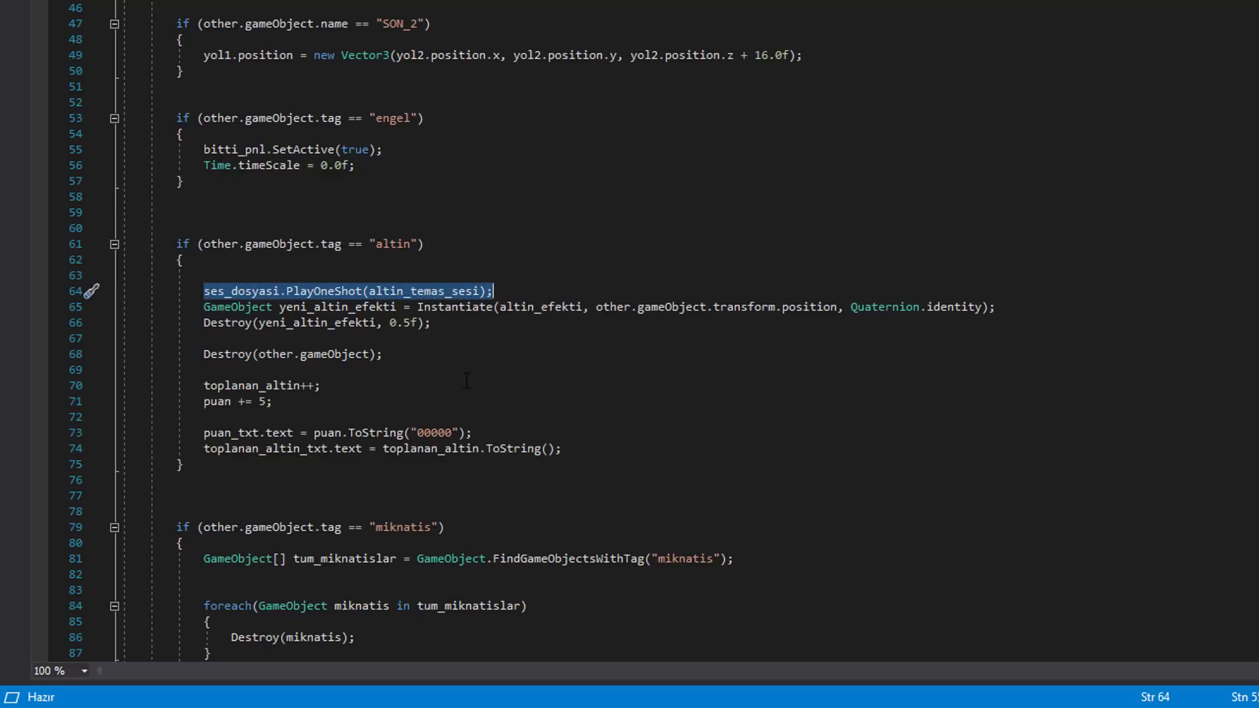
left_click(438, 379)
left_click_drag(281, 307, 448, 309)
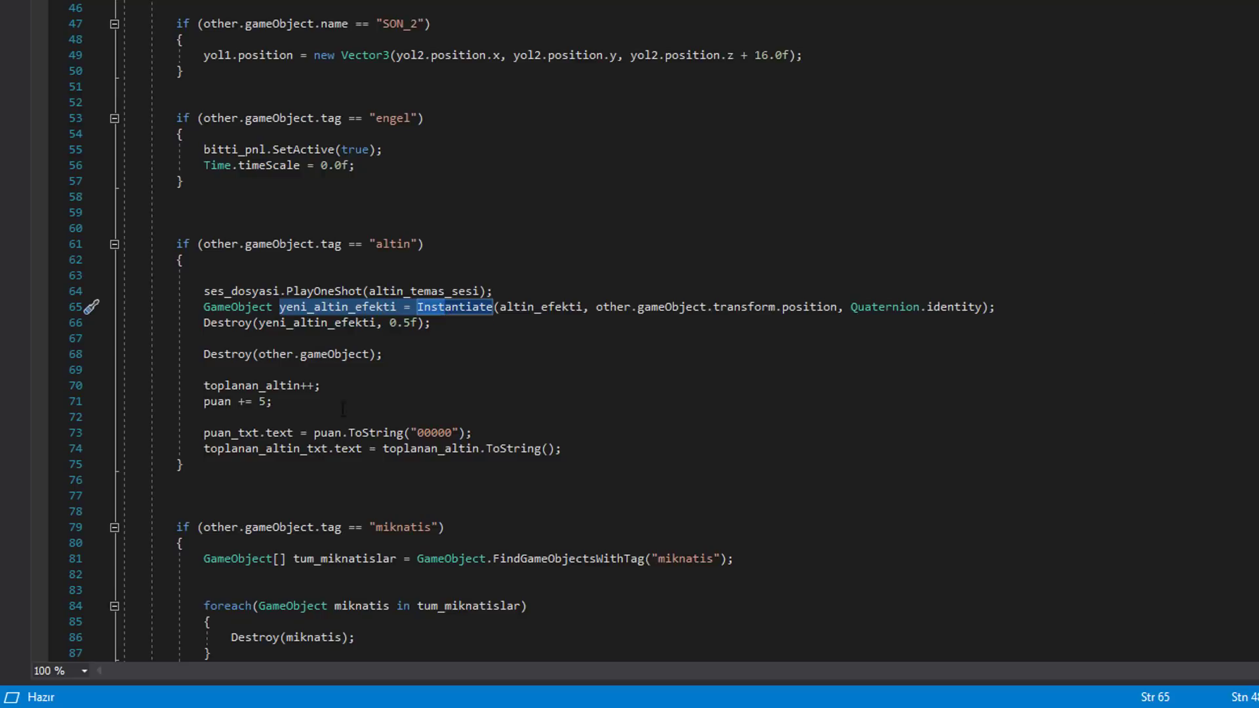
left_click_drag(390, 323, 419, 323)
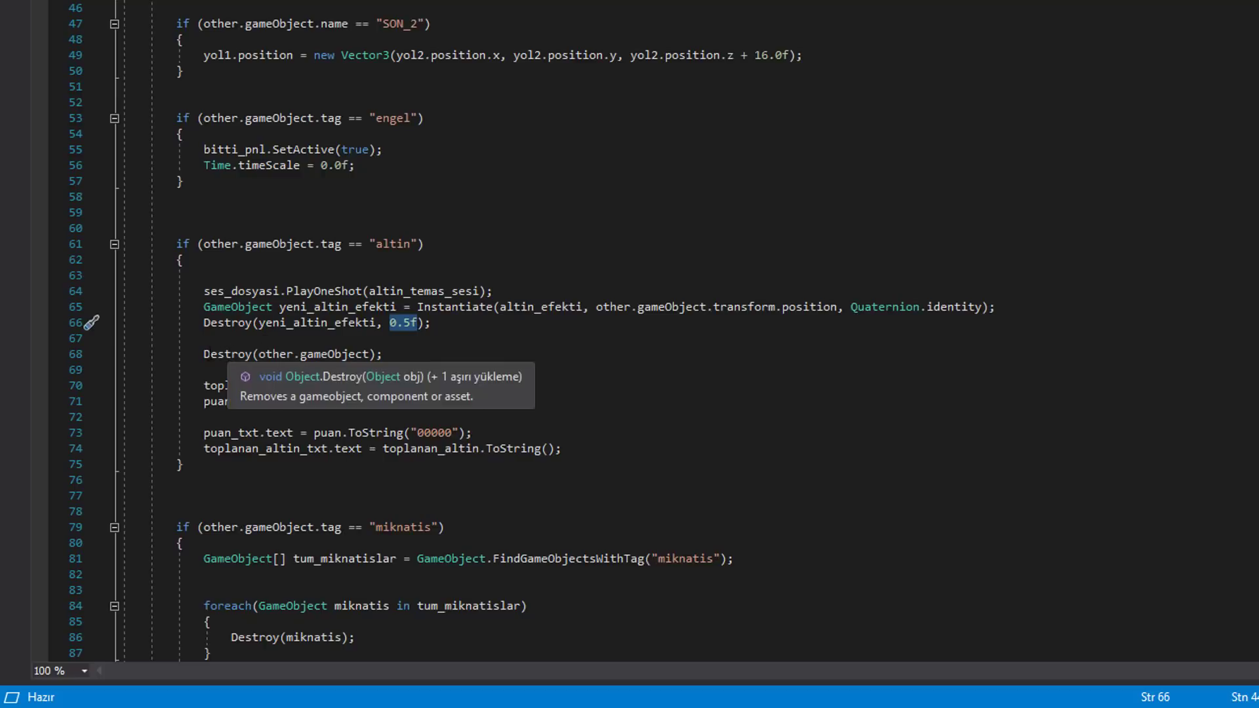
Highlight coin destruction, toplanan_altin increment, adding 5 to puan and the score/coin text updates.
left_click_drag(205, 354, 382, 354)
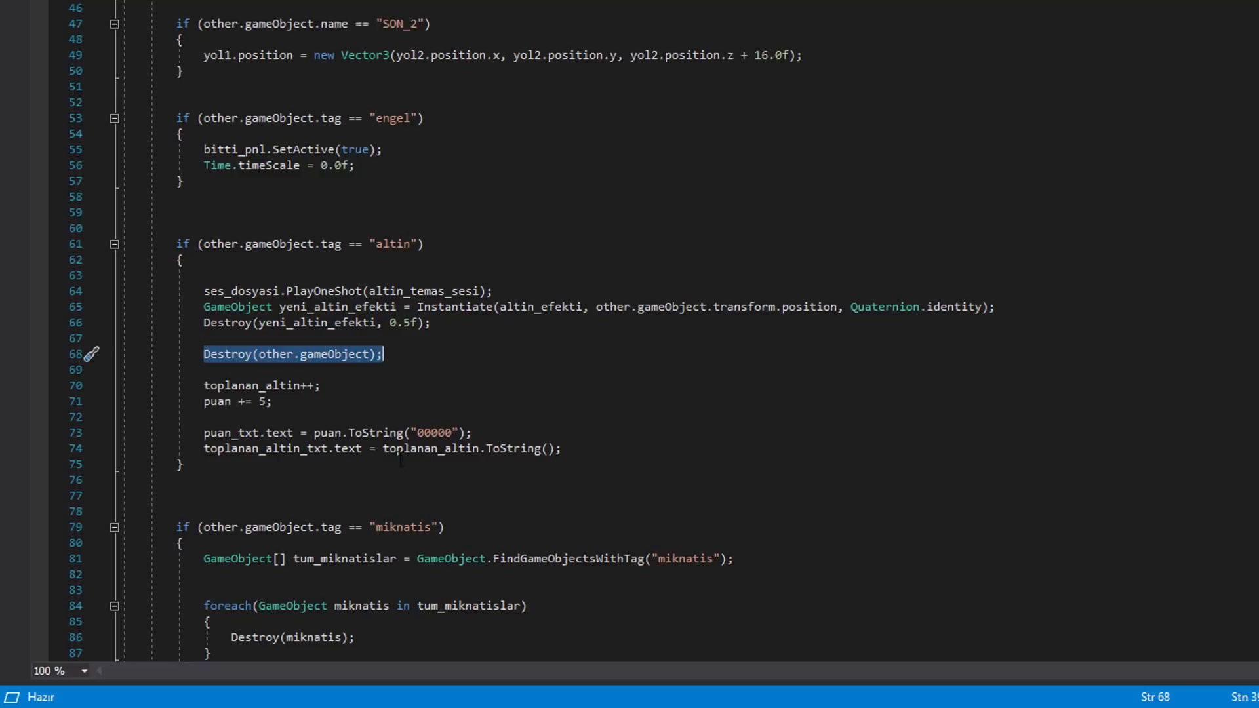
left_click_drag(198, 385, 320, 386)
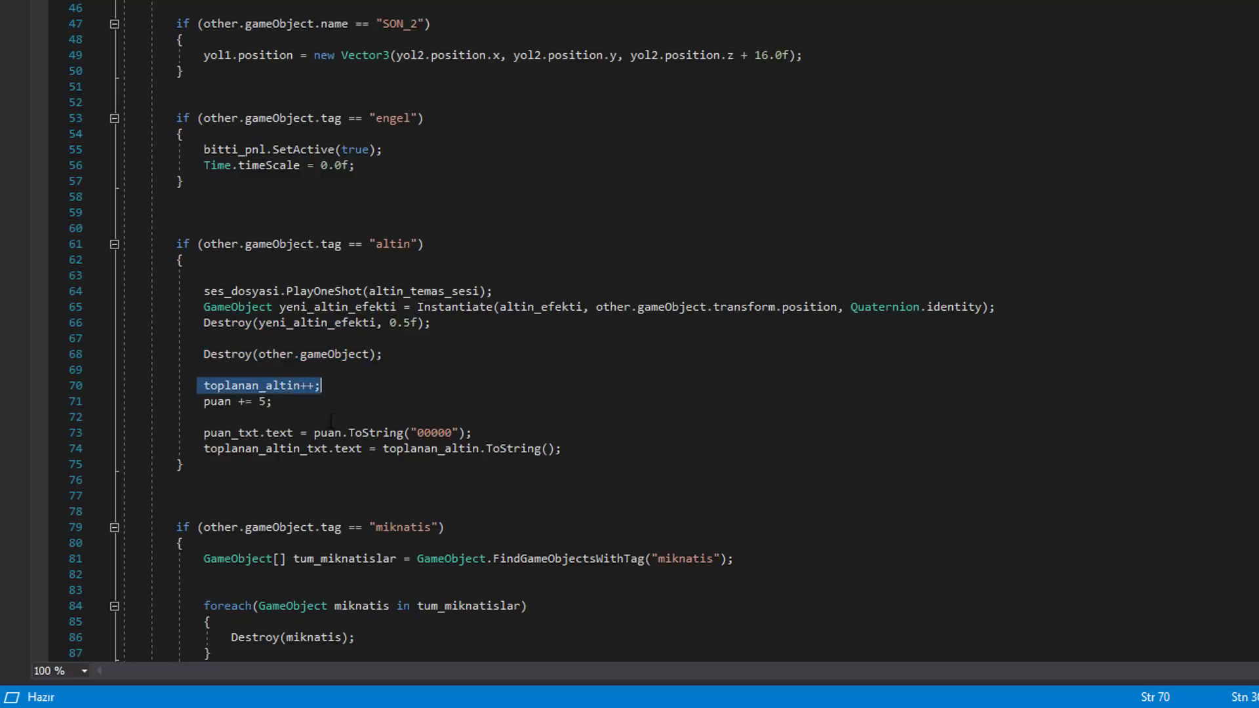
left_click_drag(198, 402, 272, 402)
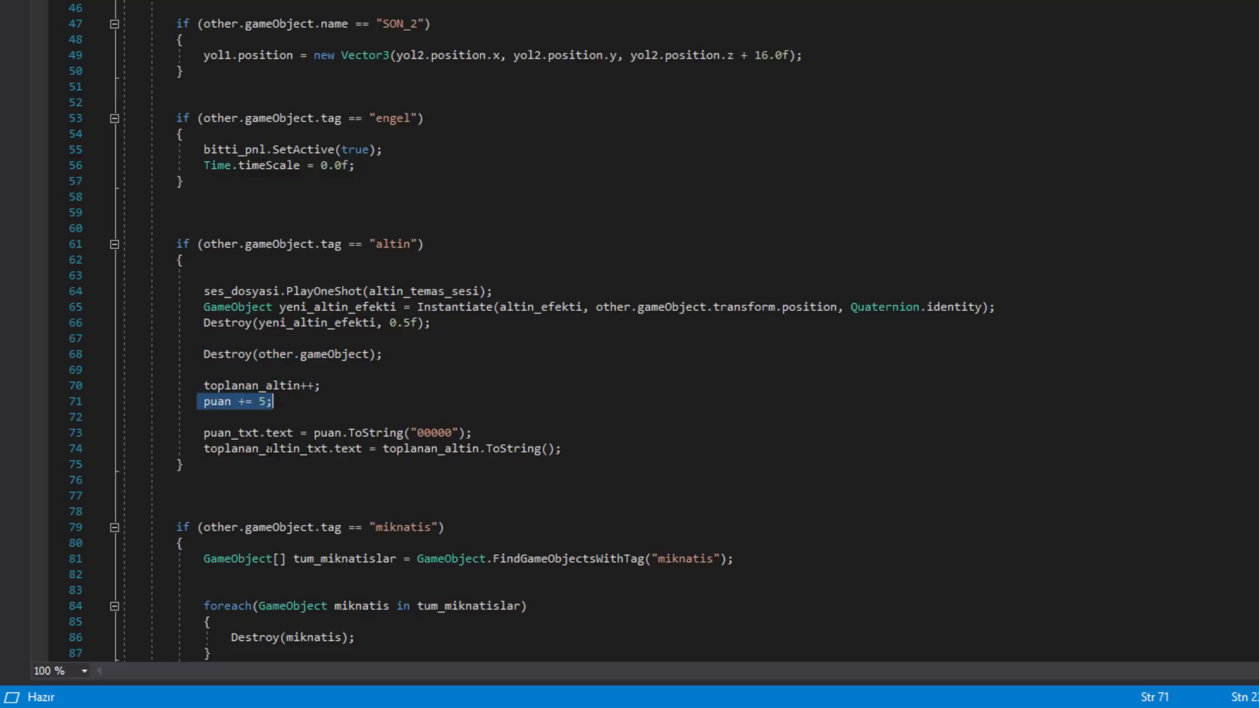
scroll(250, 515, "down", 2)
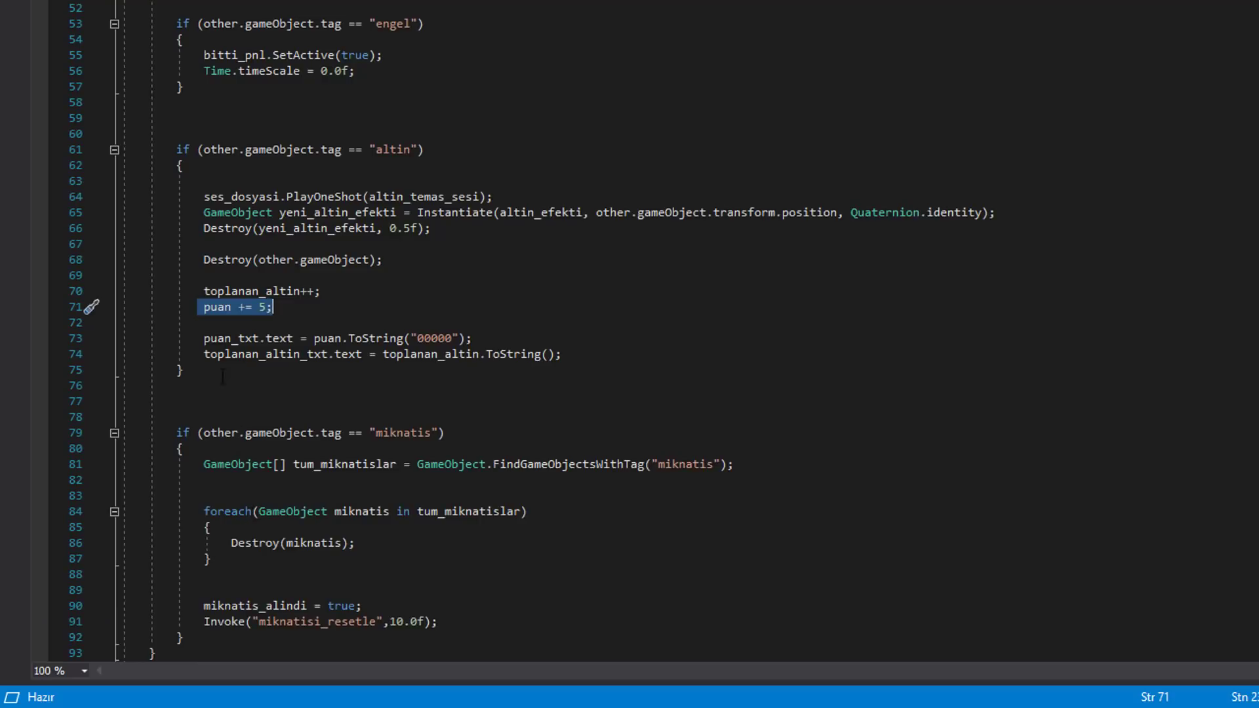
left_click_drag(202, 338, 562, 355)
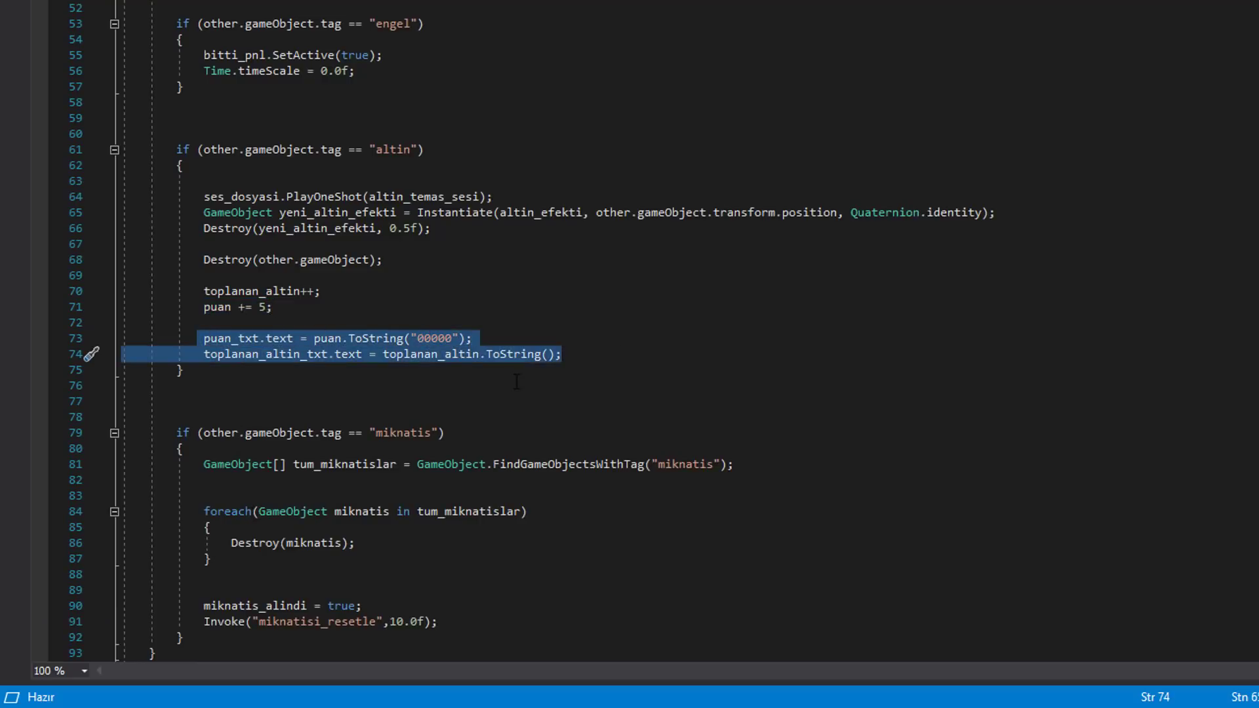
left_click(546, 391)
scroll(541, 383, "down", 4)
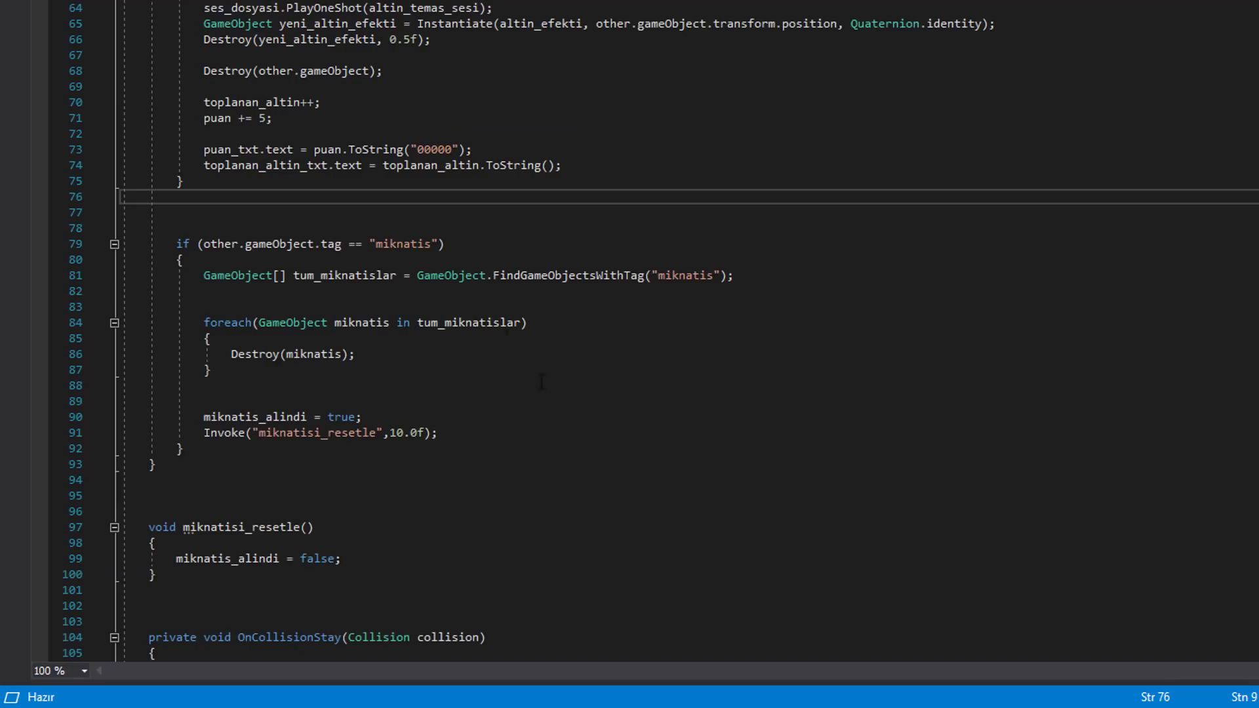
Highlight the miknatis tag check, magnet destruction, miknatis_alindi flag and the Invoke reset call.
left_click(399, 250)
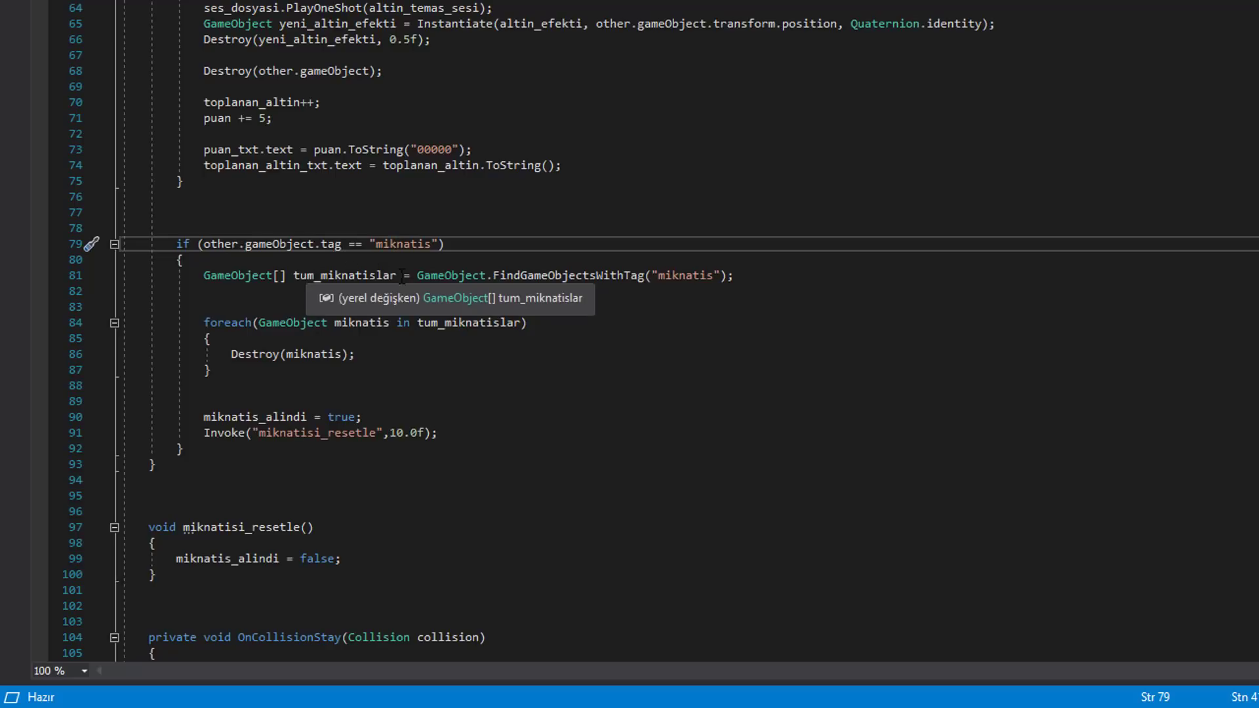
mouse_move(499, 268)
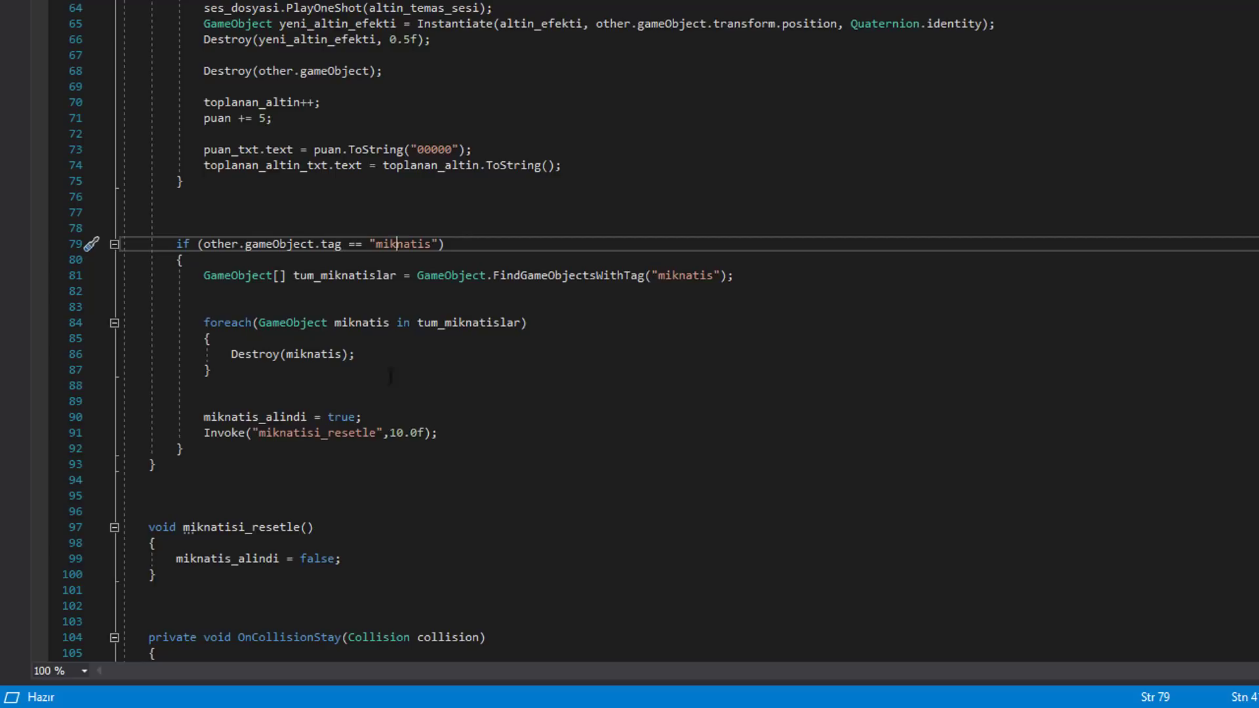
left_click_drag(232, 355, 300, 354)
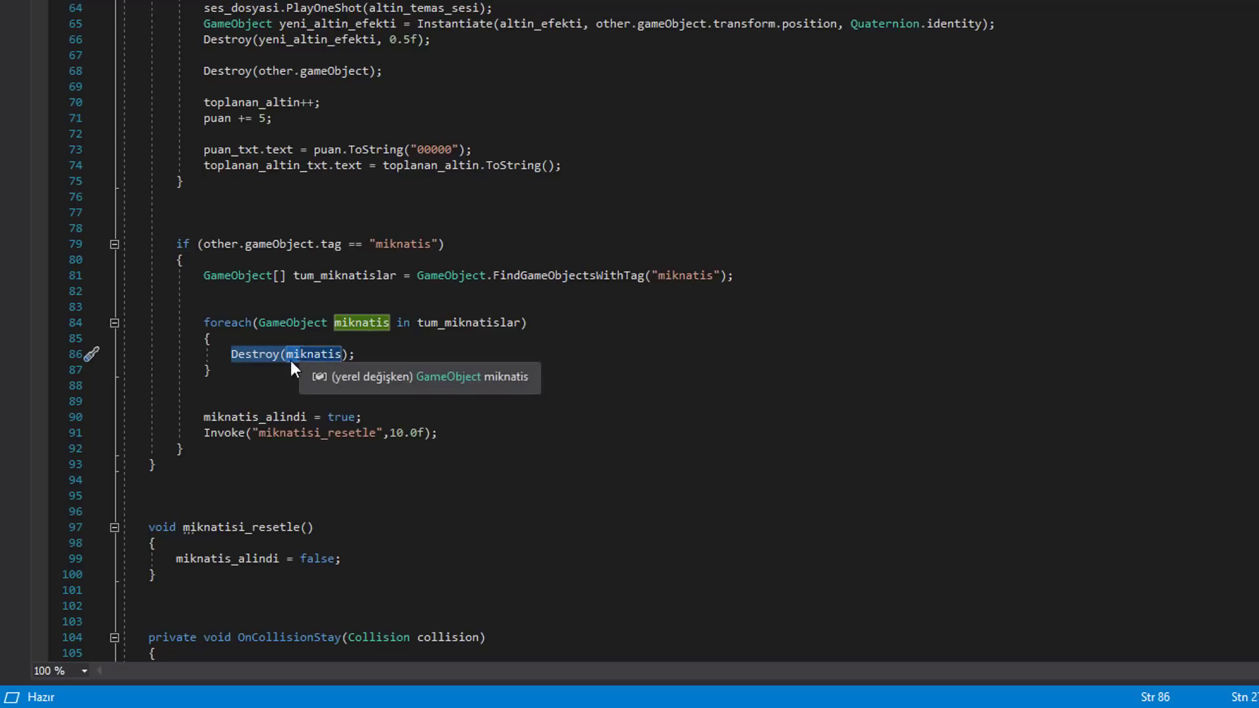
left_click_drag(198, 417, 365, 419)
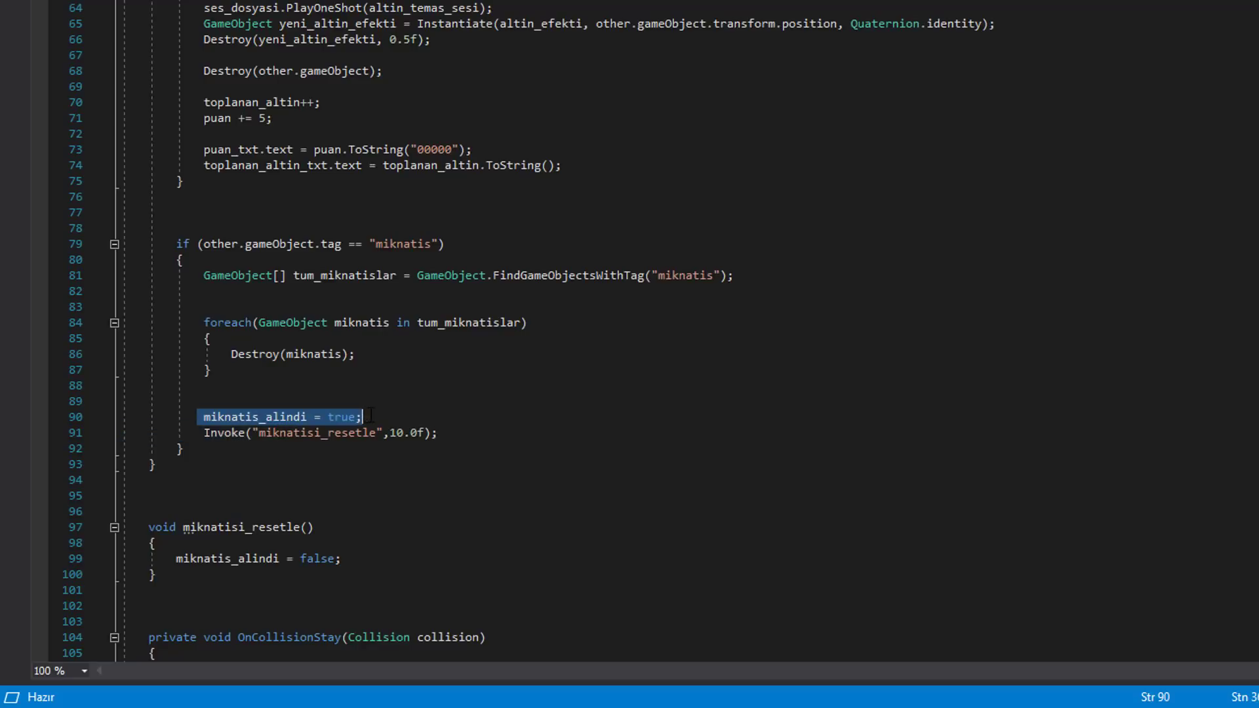
scroll(423, 306, "up", 3)
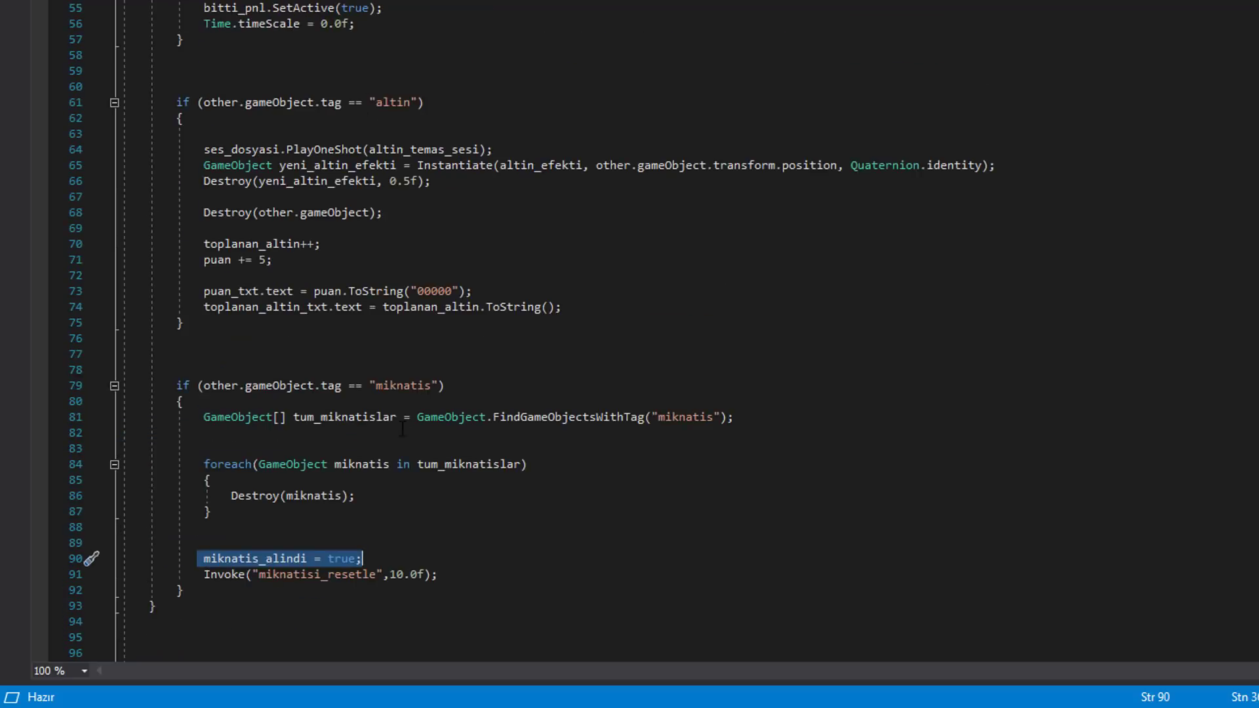
scroll(381, 504, "down", 2)
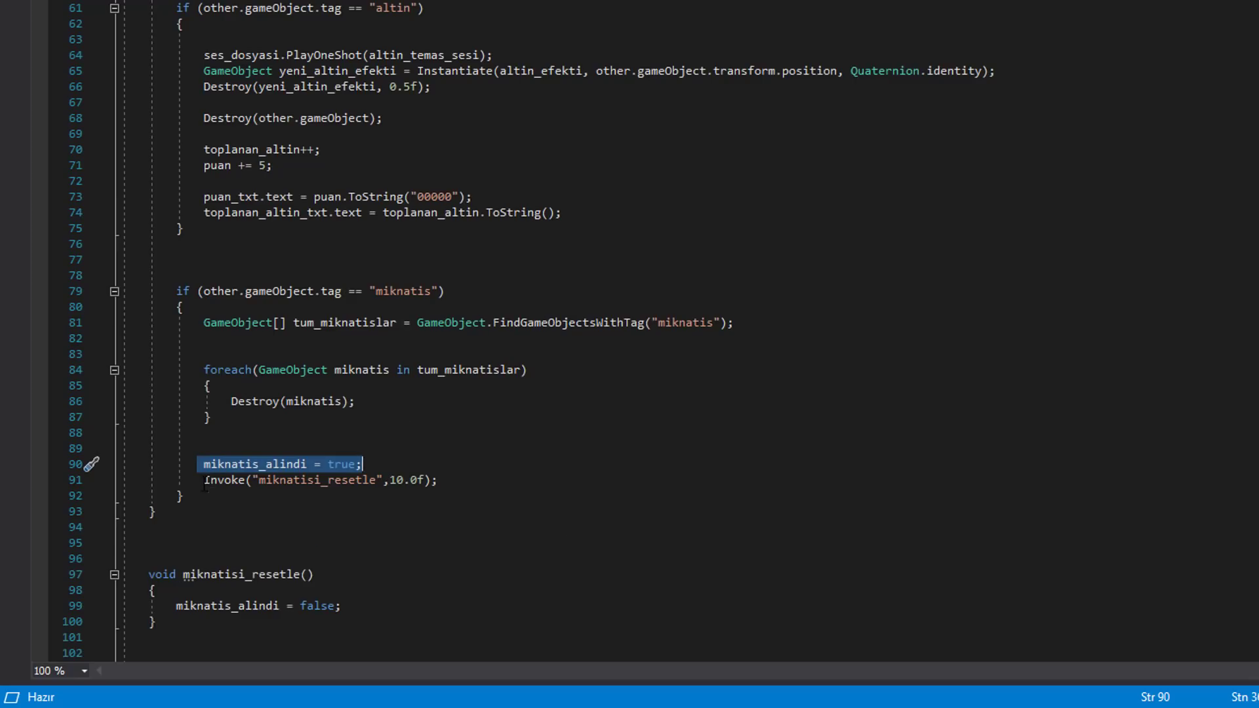
mouse_move(204, 480)
left_mouse_down()
mouse_move(382, 468)
mouse_move(438, 482)
left_mouse_up()
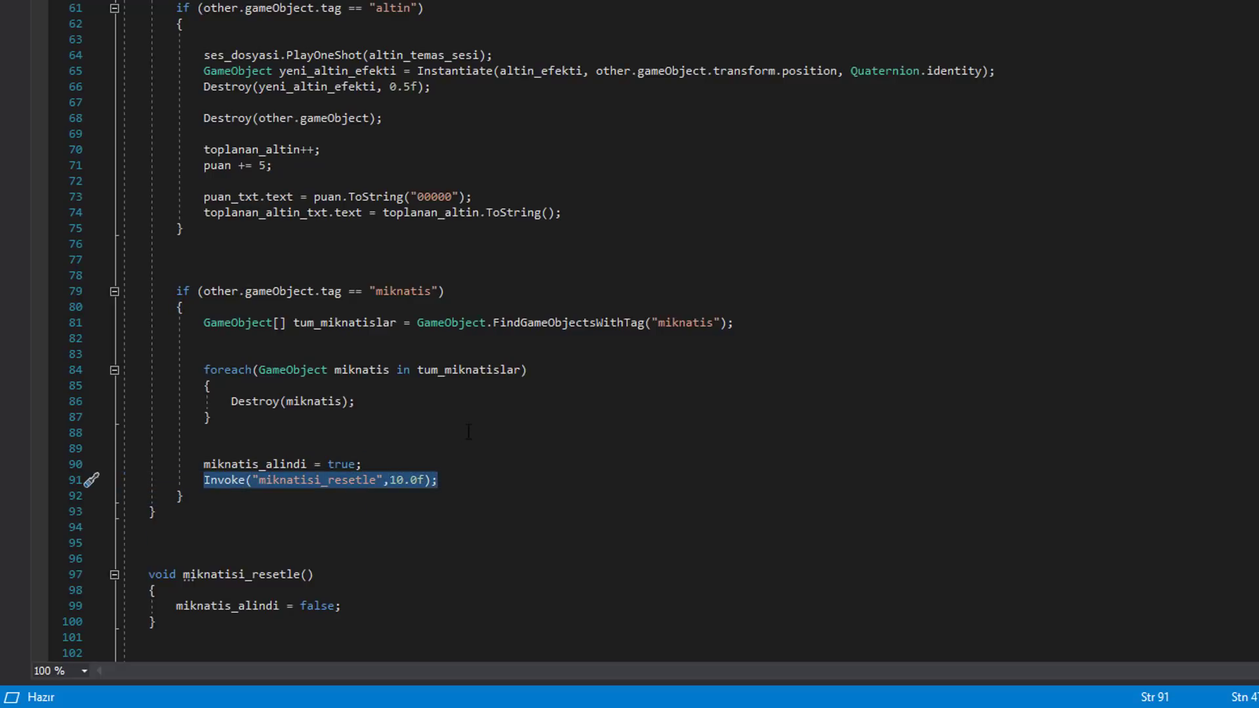
scroll(471, 430, "down", 5)
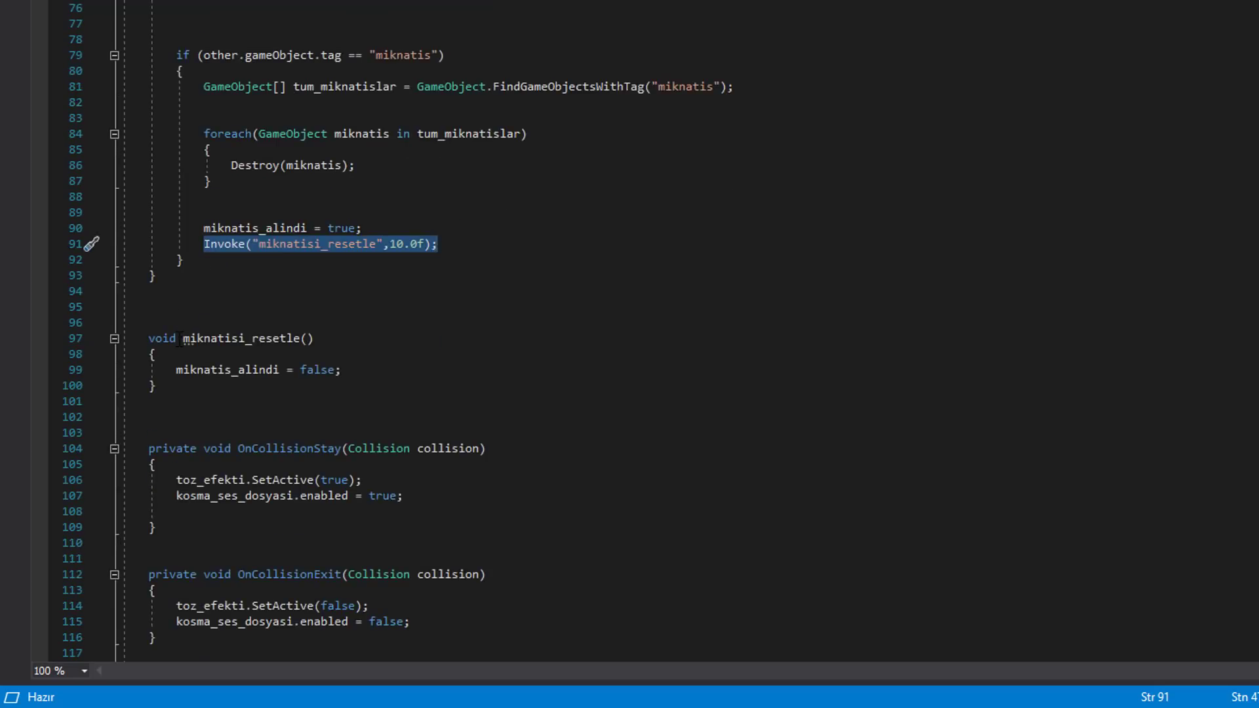
Show miknatisi_resetle setting miknatis_alindi false and the 10.0f Invoke delay.
left_click_drag(181, 339, 315, 340)
left_click(177, 370)
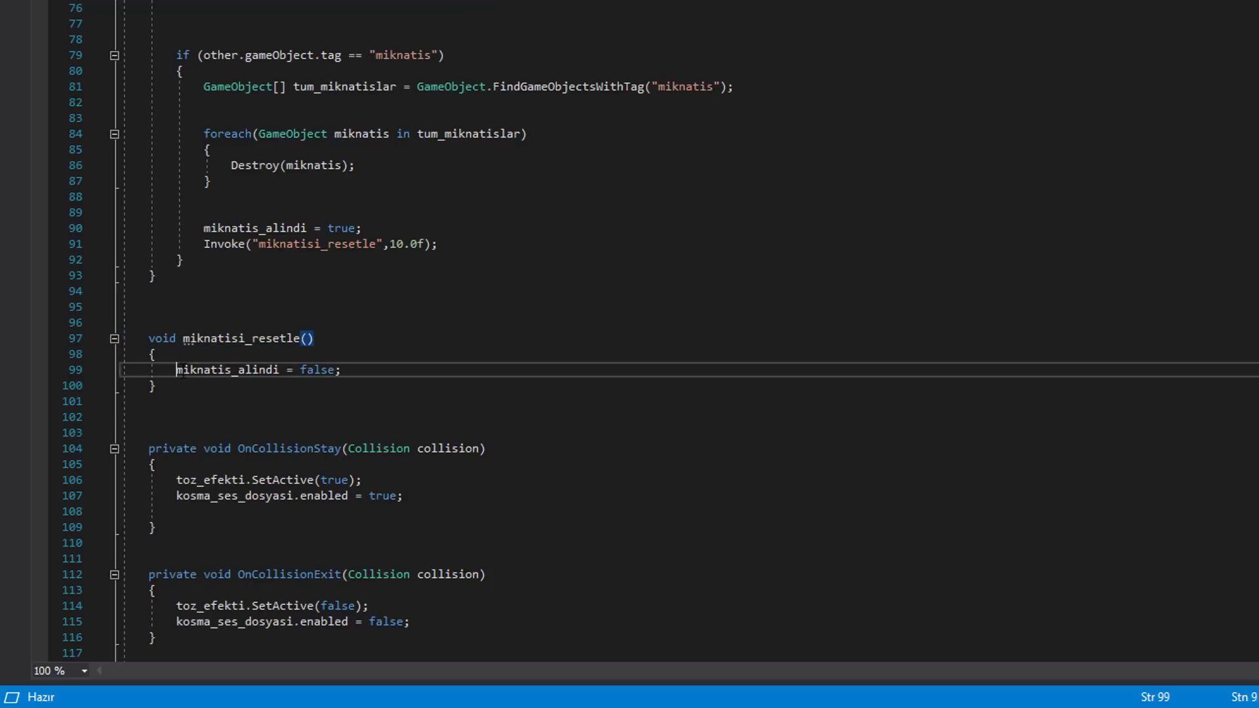
double_click(182, 370)
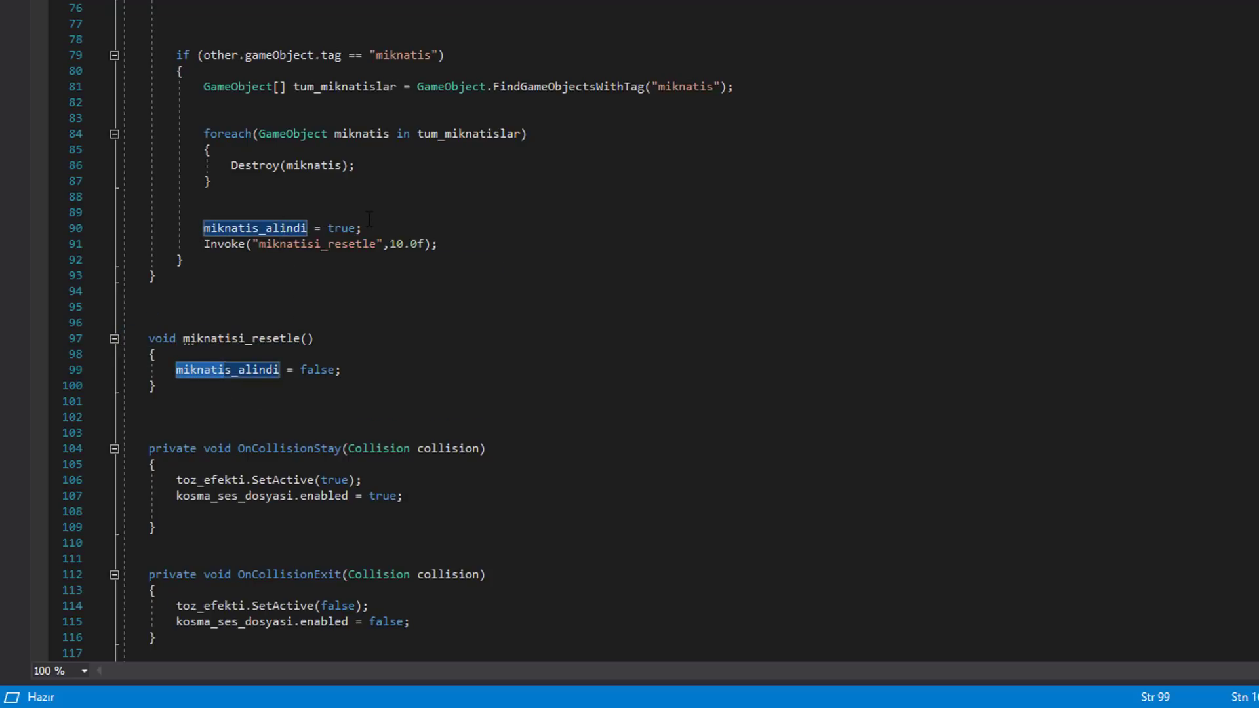
left_click(321, 370)
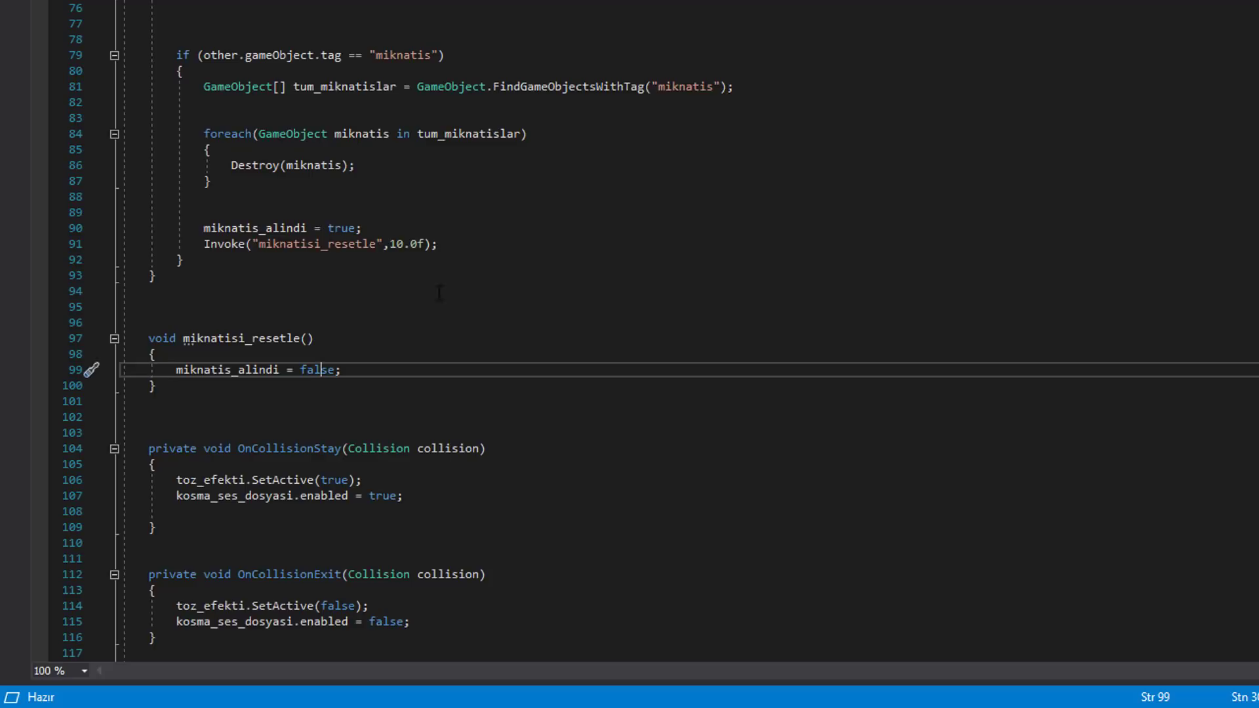
left_click(404, 244)
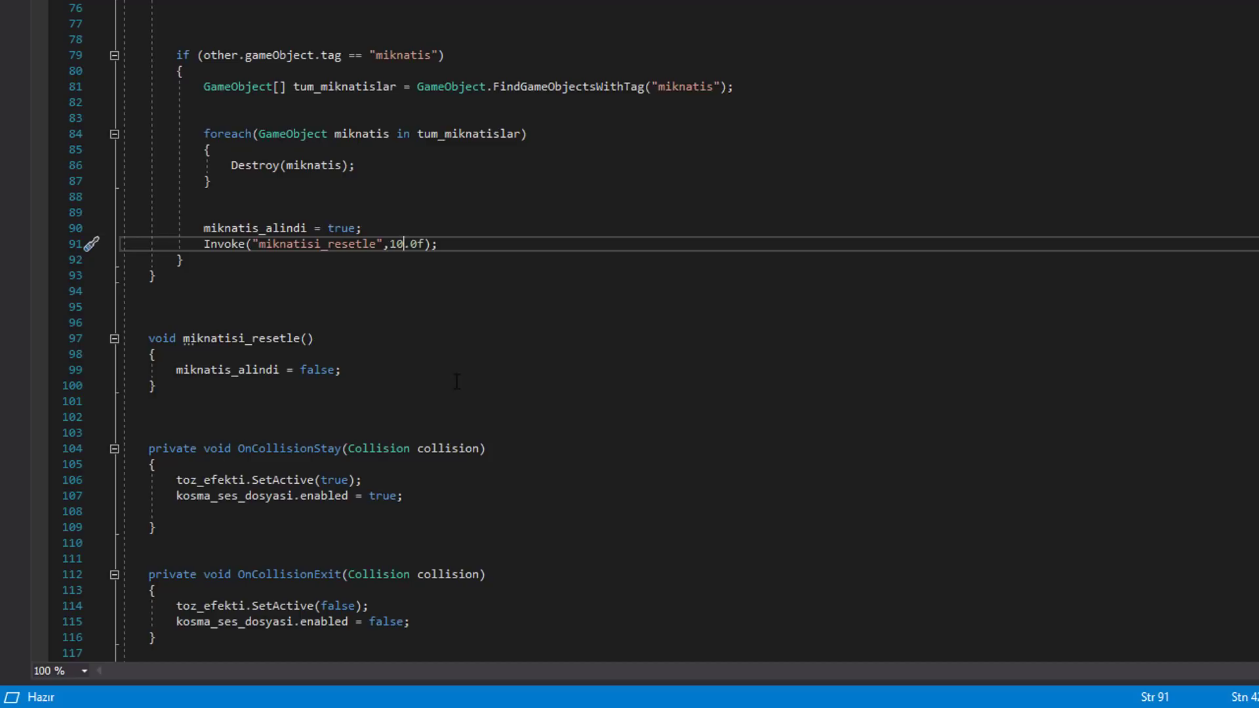
scroll(430, 391, "down", 5)
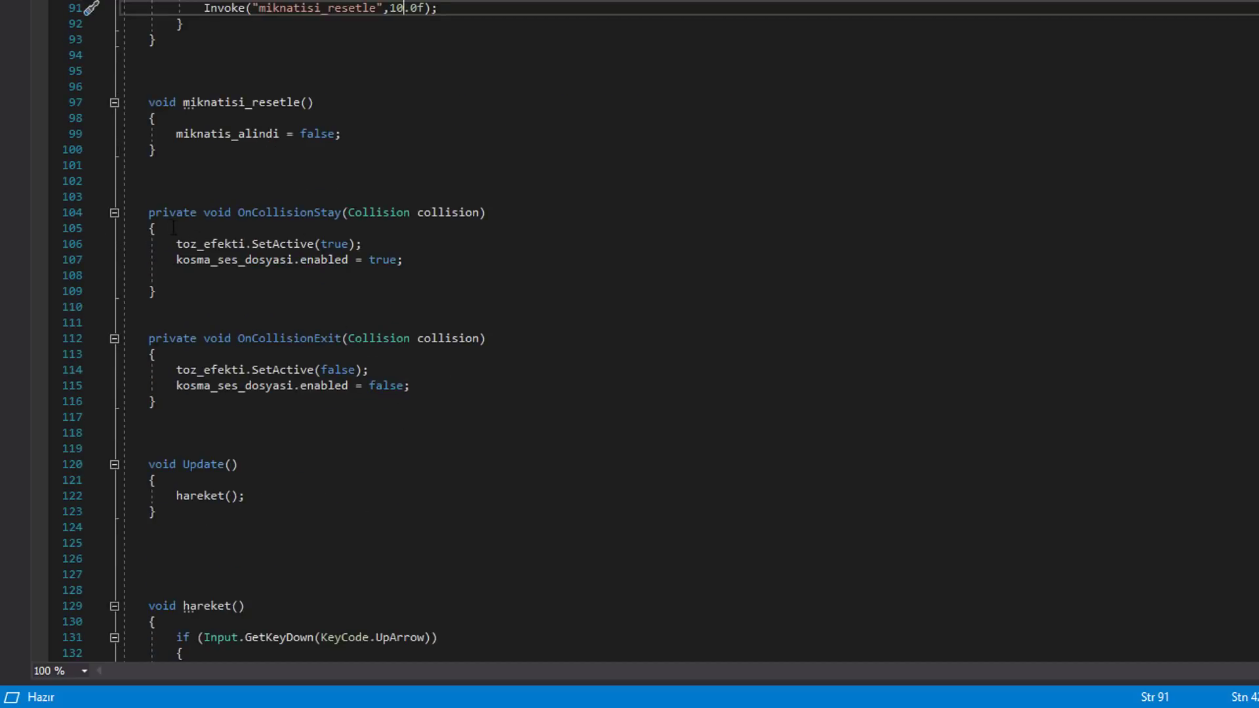
left_click_drag(142, 212, 156, 291)
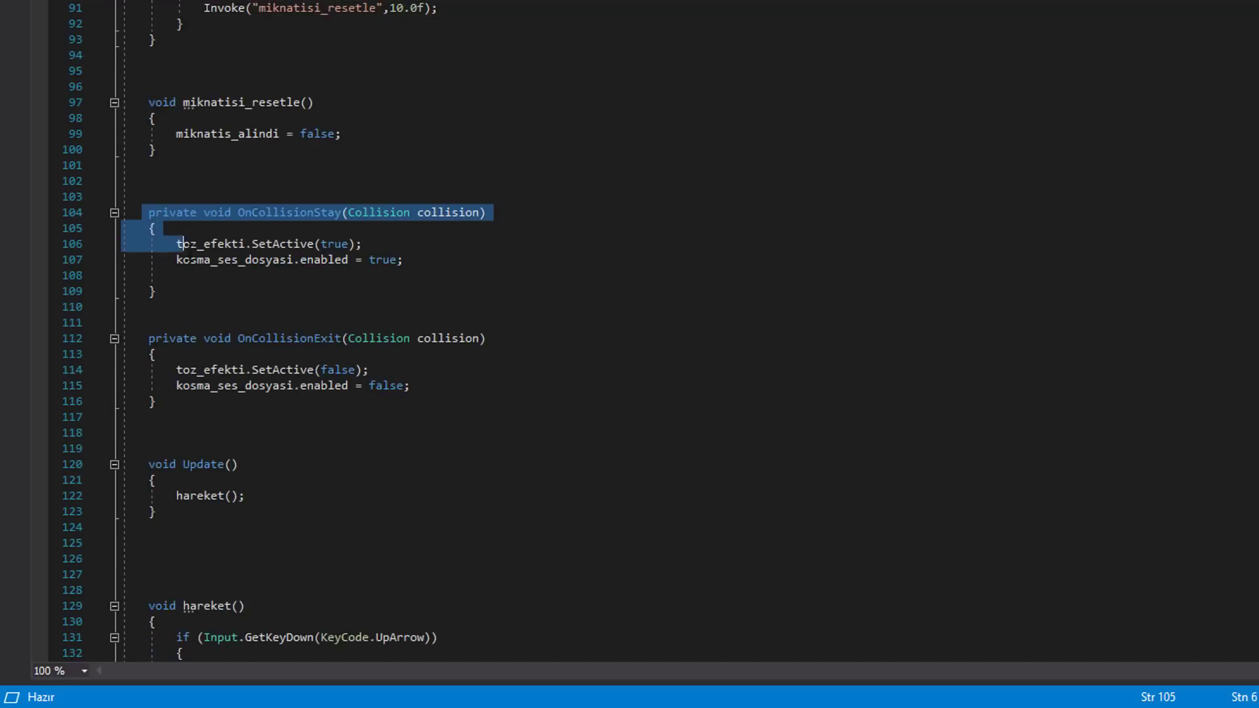
left_click(352, 322)
left_click_drag(251, 212, 295, 213)
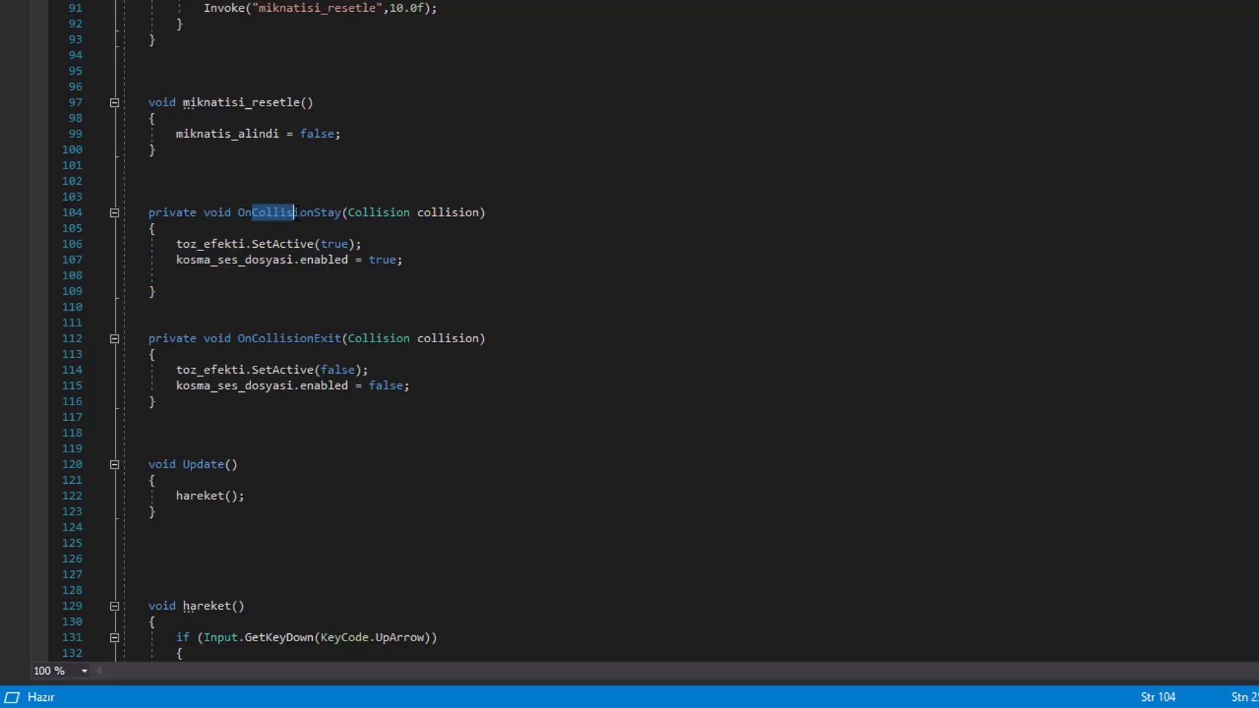
scroll(296, 215, "up", 5)
scroll(297, 215, "up", 8)
scroll(297, 215, "up", 6)
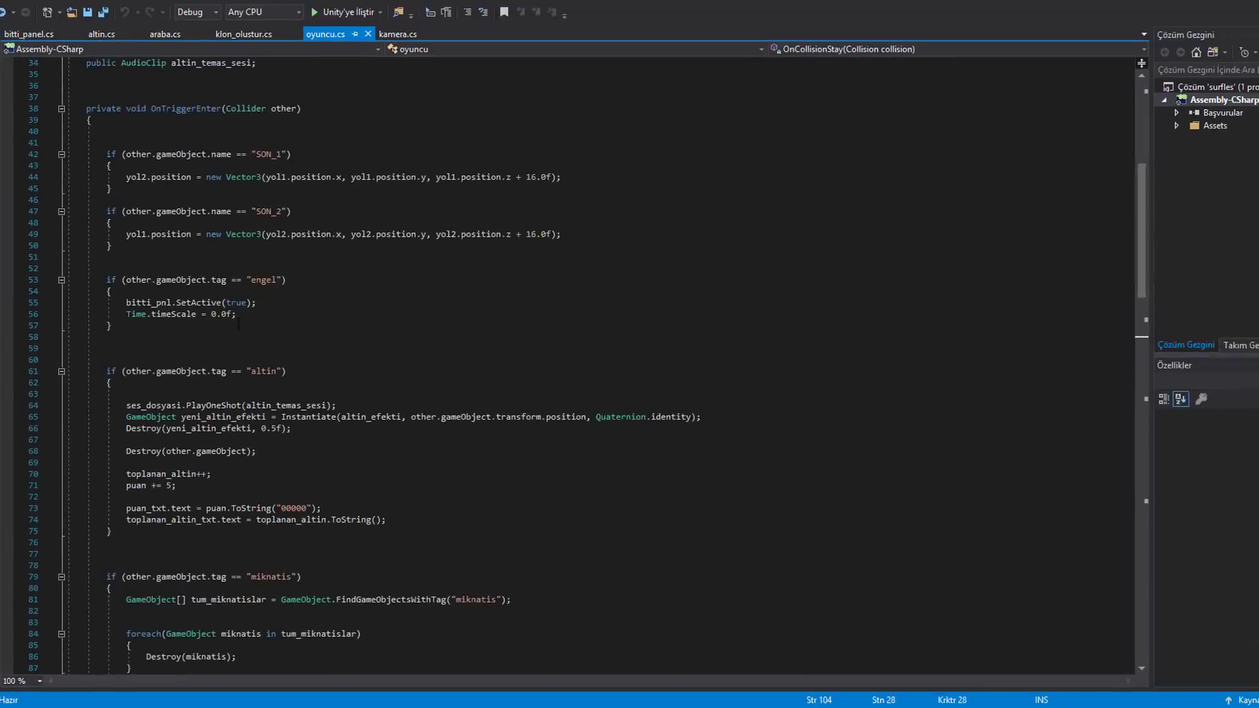
left_click_drag(226, 108, 92, 120)
scroll(218, 346, "down", 10)
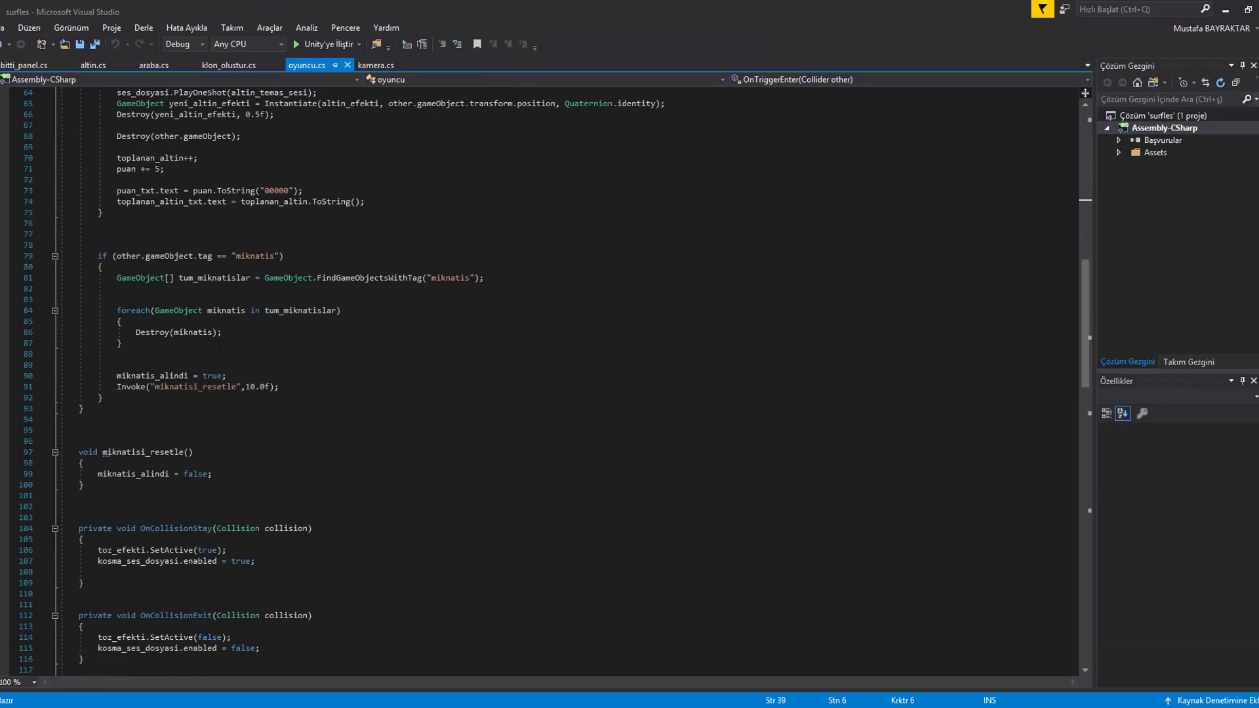
scroll(172, 523, "down", 2)
left_click_drag(154, 463, 204, 463)
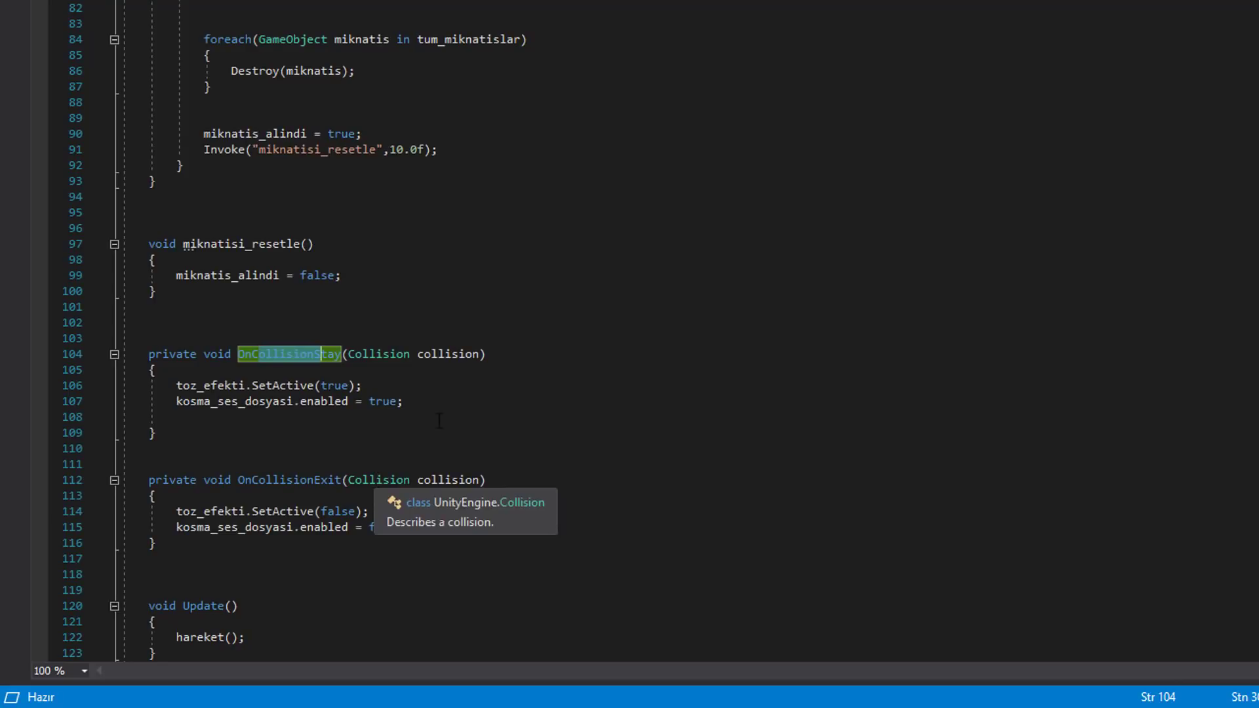
left_click(382, 401)
left_click(315, 355)
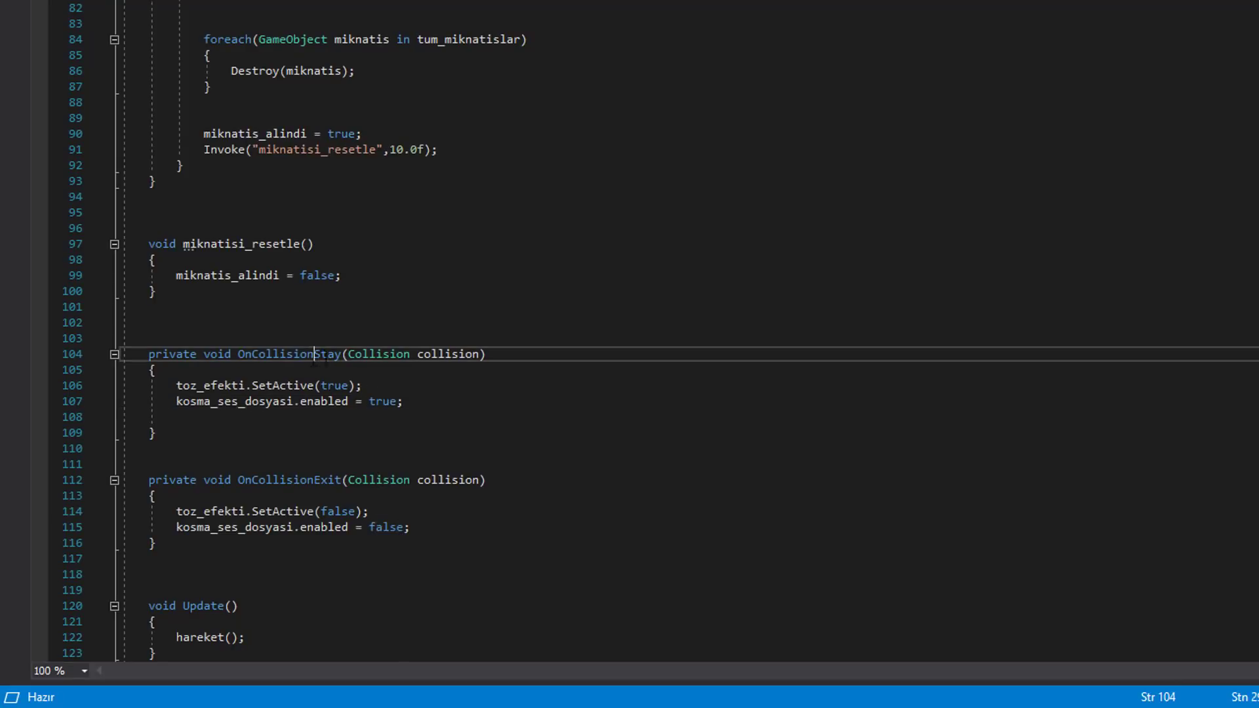
double_click(324, 355)
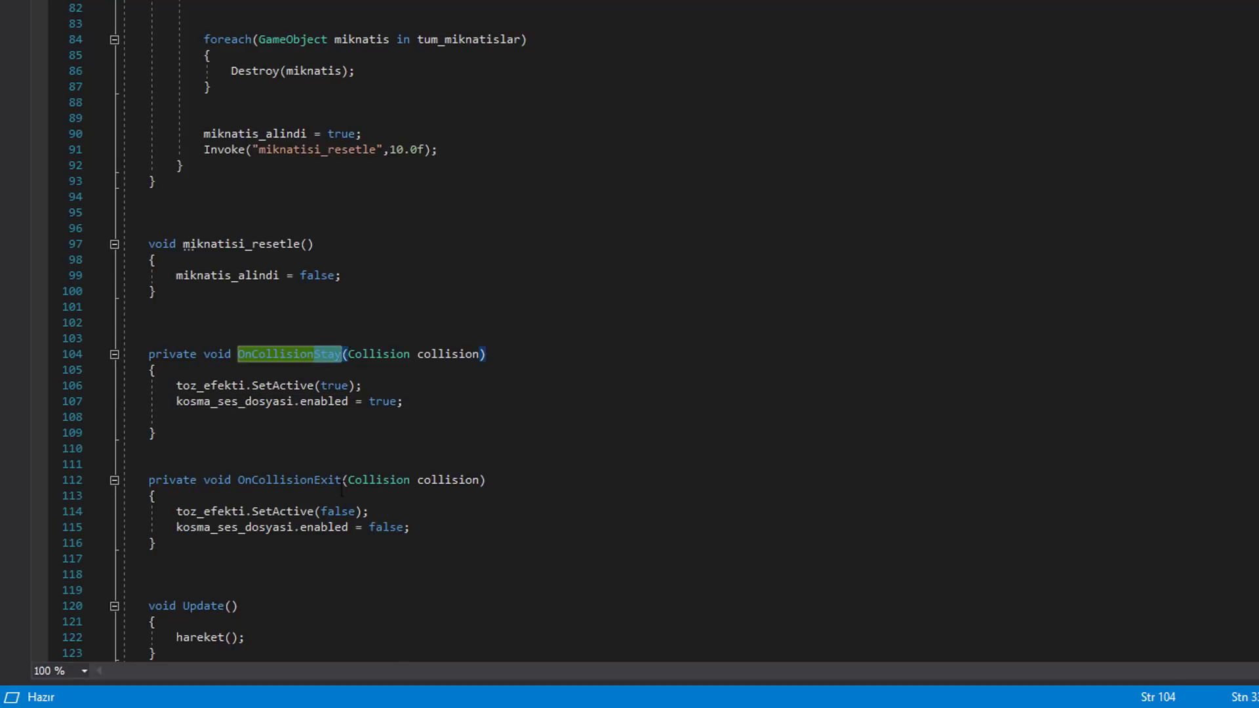
left_click_drag(316, 482, 339, 481)
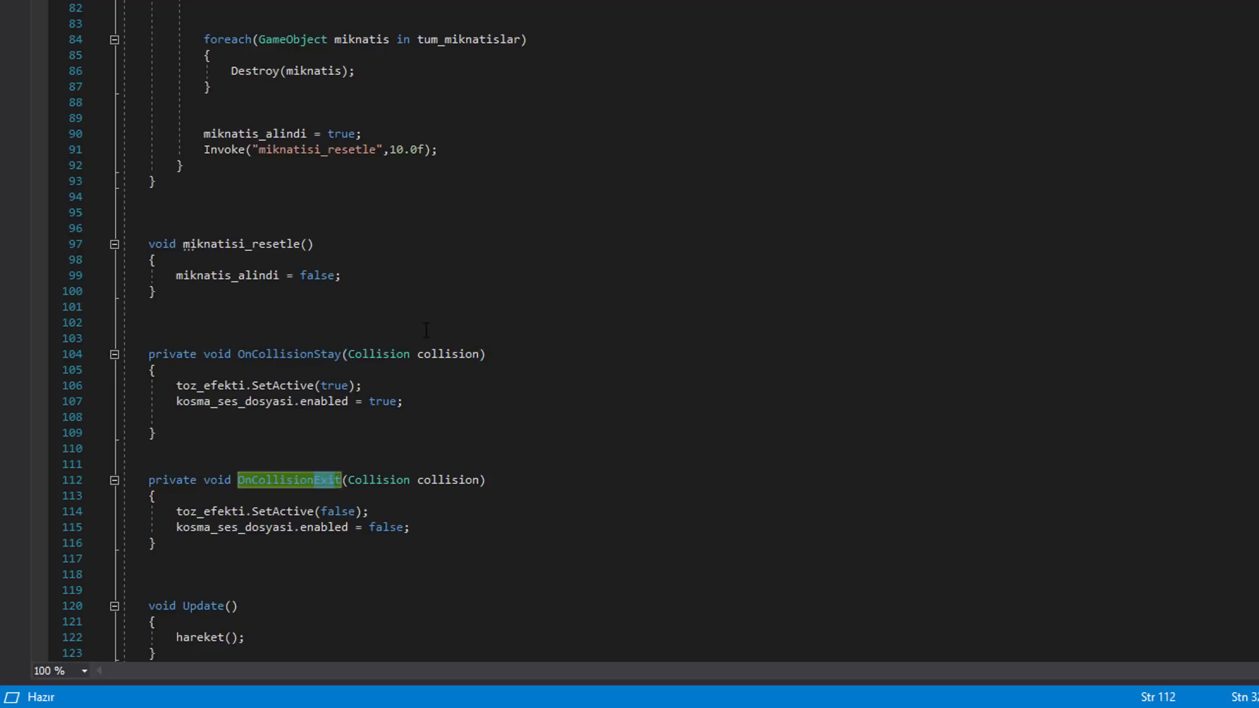
left_click(449, 354)
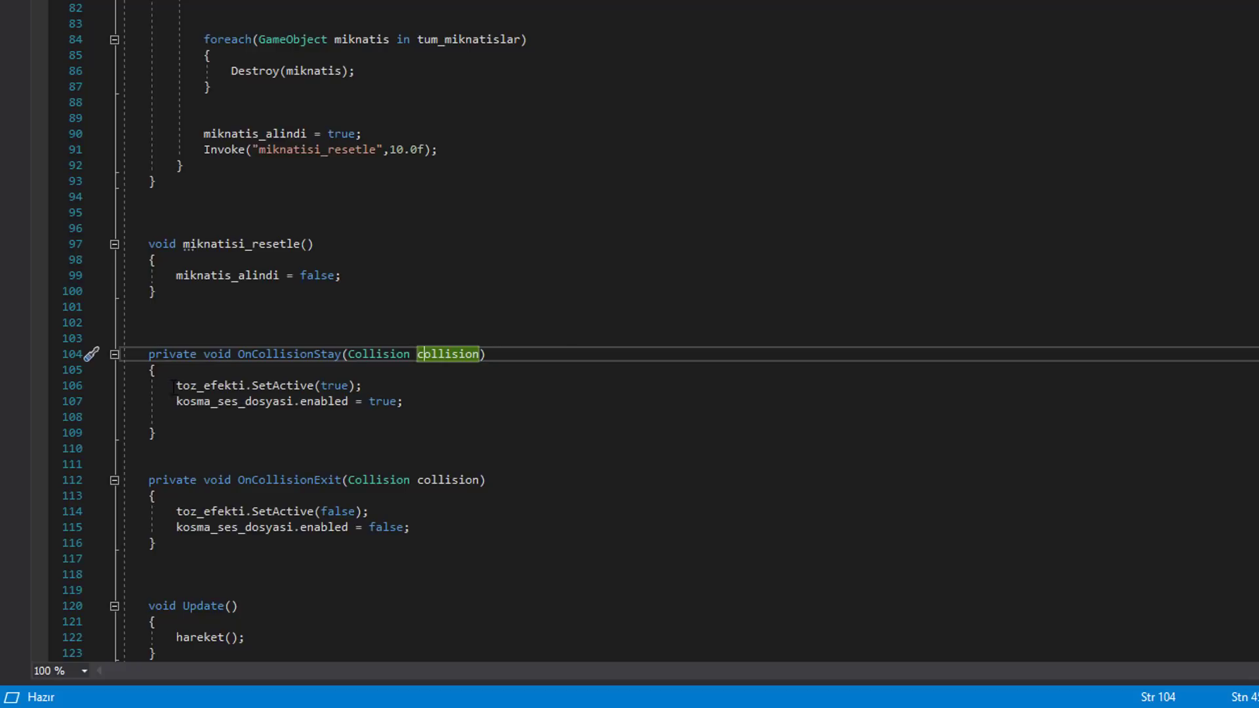
left_click_drag(172, 386, 362, 385)
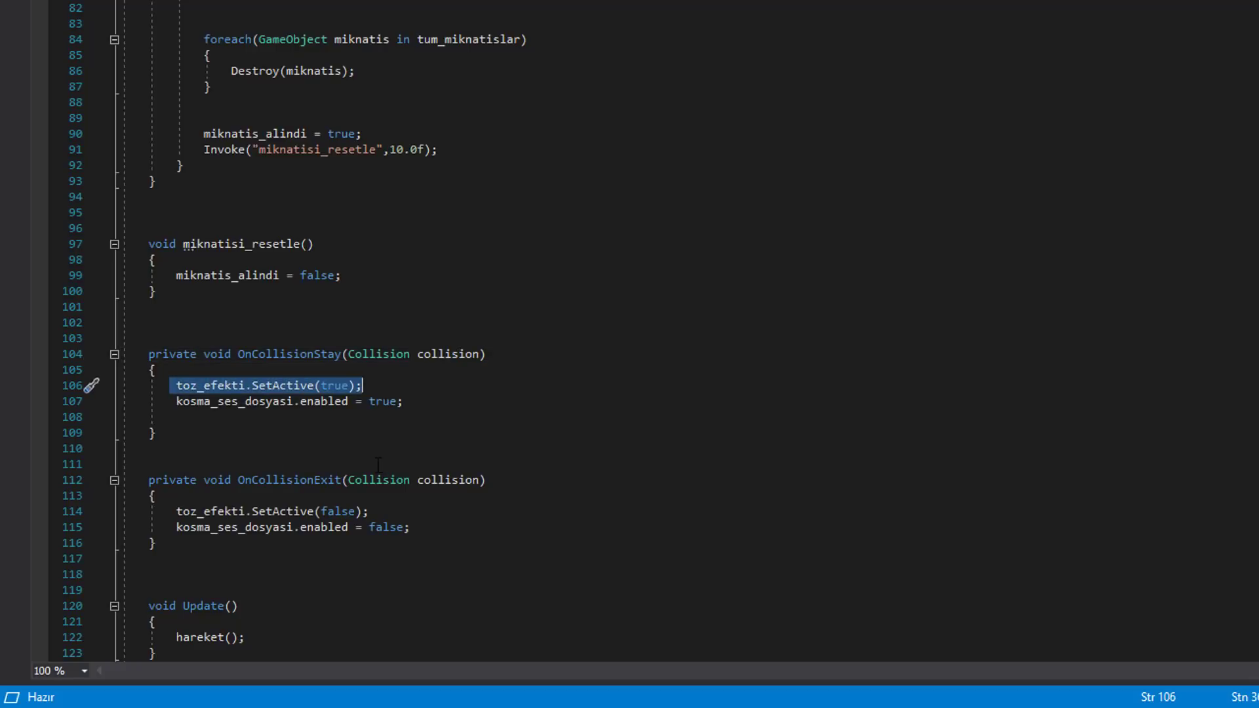
left_click_drag(197, 402, 362, 401)
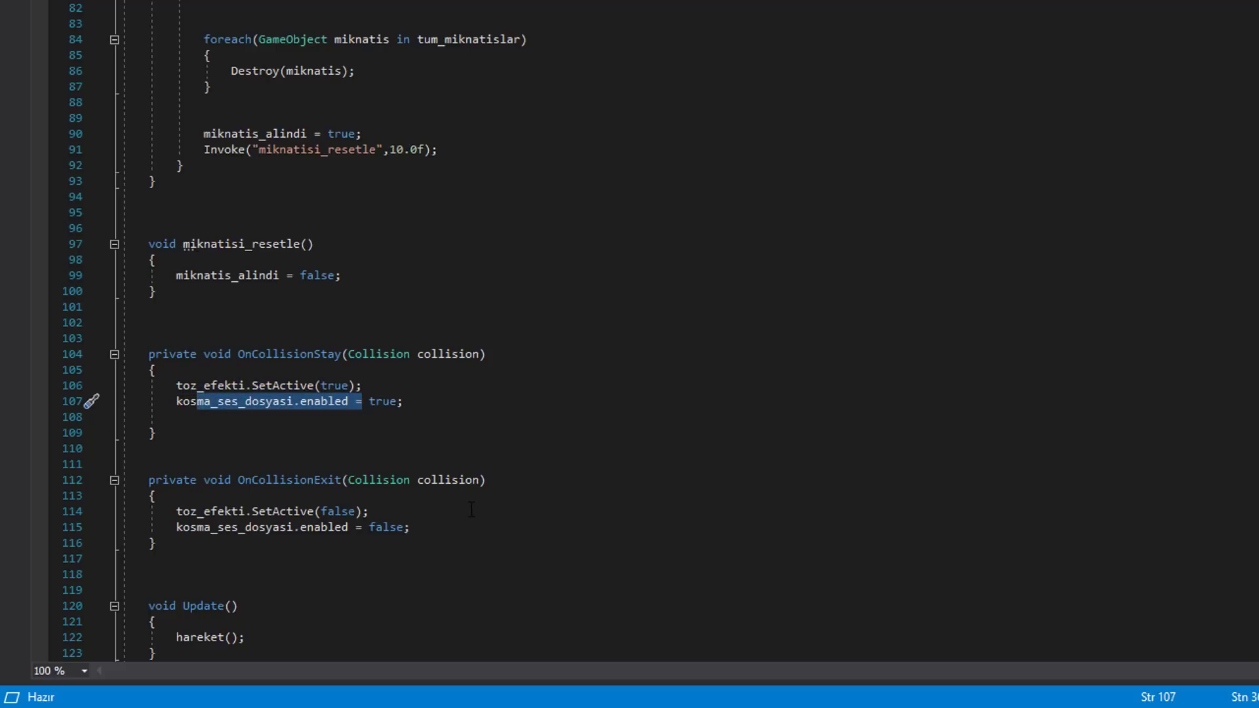
left_click_drag(316, 480, 341, 481)
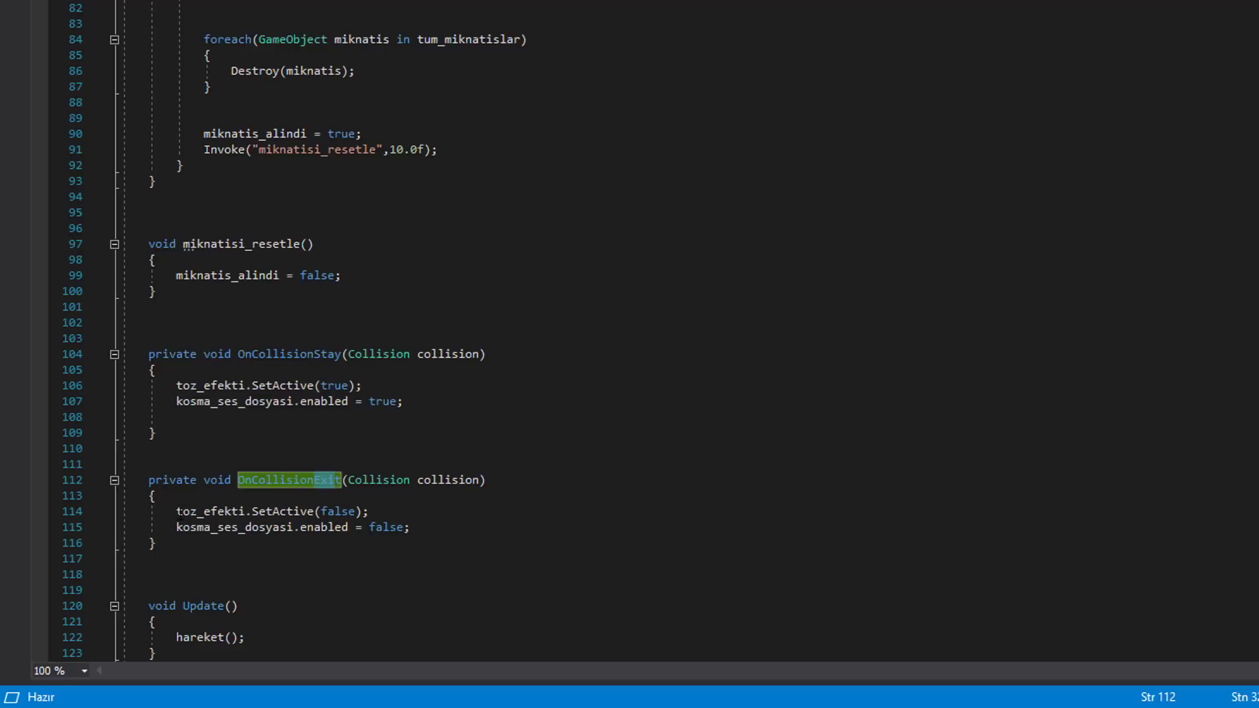
left_click_drag(176, 512, 420, 514)
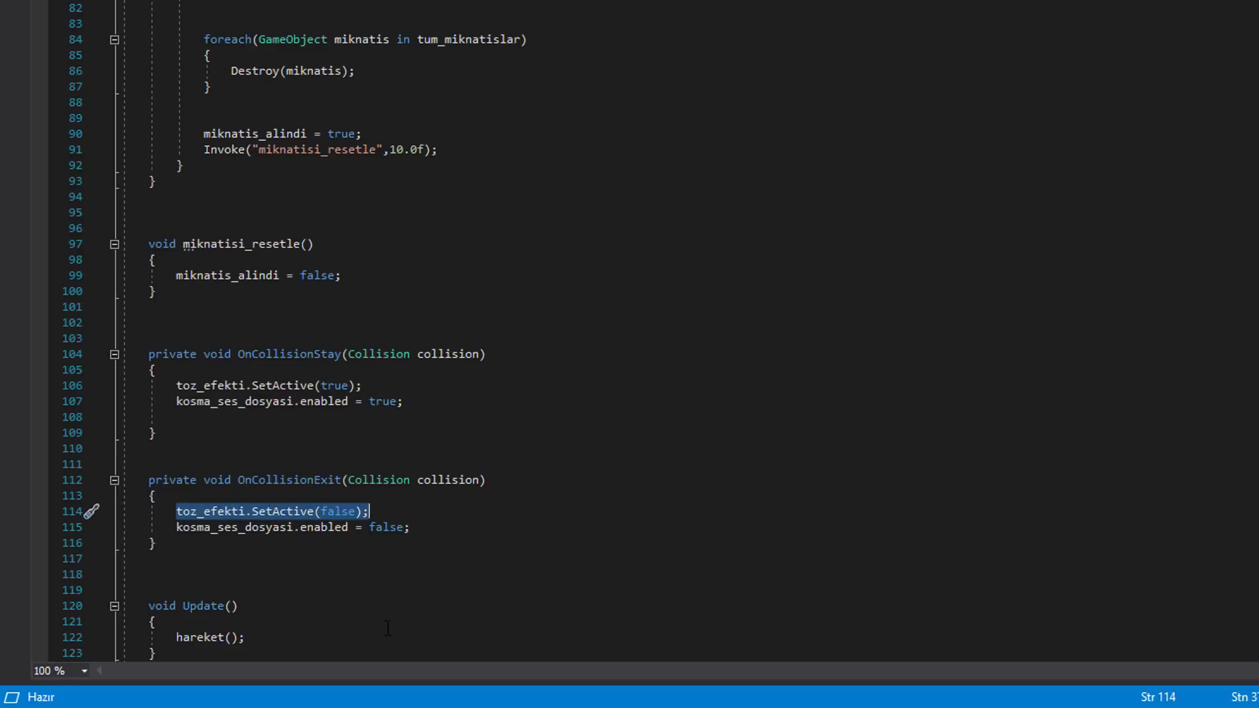
left_click_drag(176, 527, 423, 528)
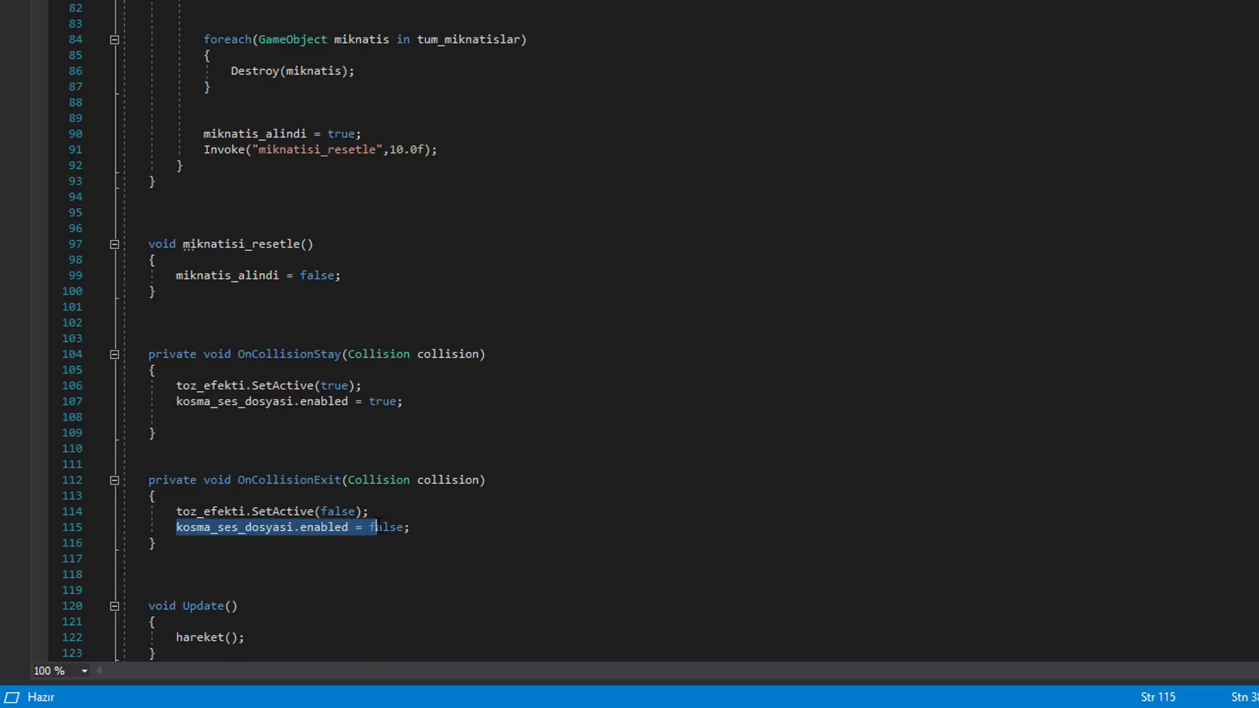
scroll(472, 590, "down", 2)
scroll(485, 577, "down", 4)
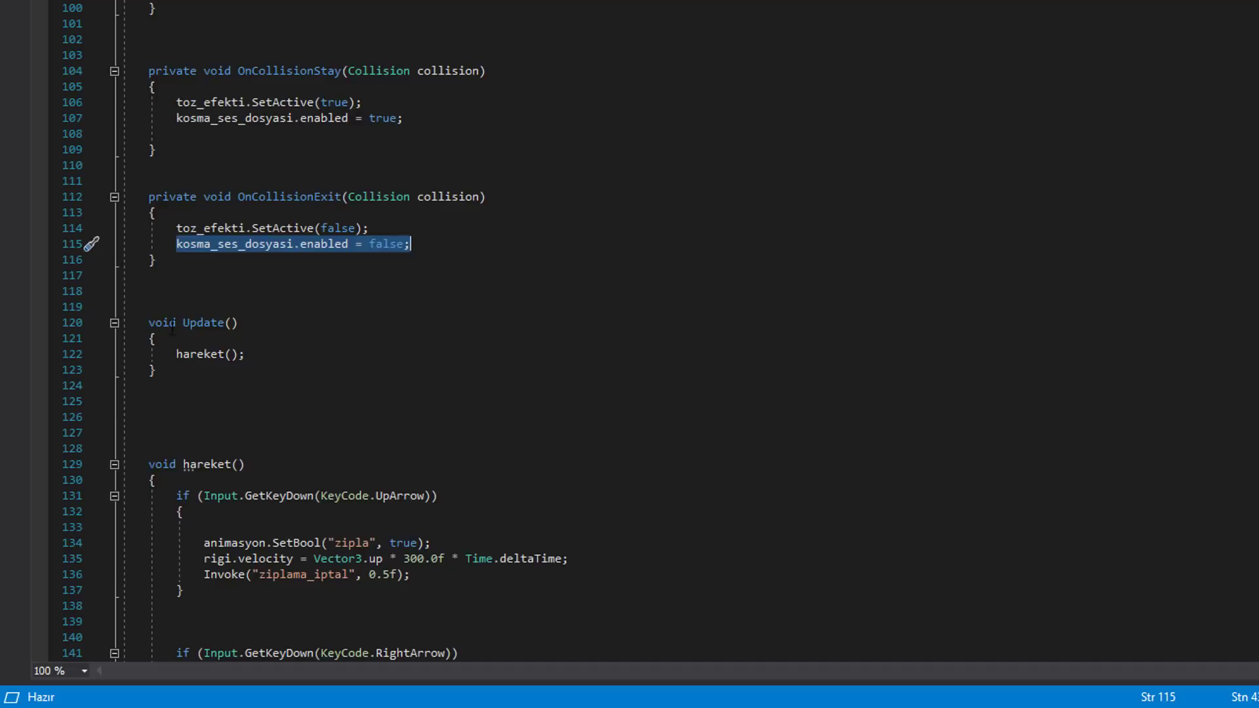
mouse_move(172, 324)
left_mouse_down()
mouse_move(156, 339)
mouse_move(261, 346)
left_mouse_up()
scroll(360, 387, "down", 6)
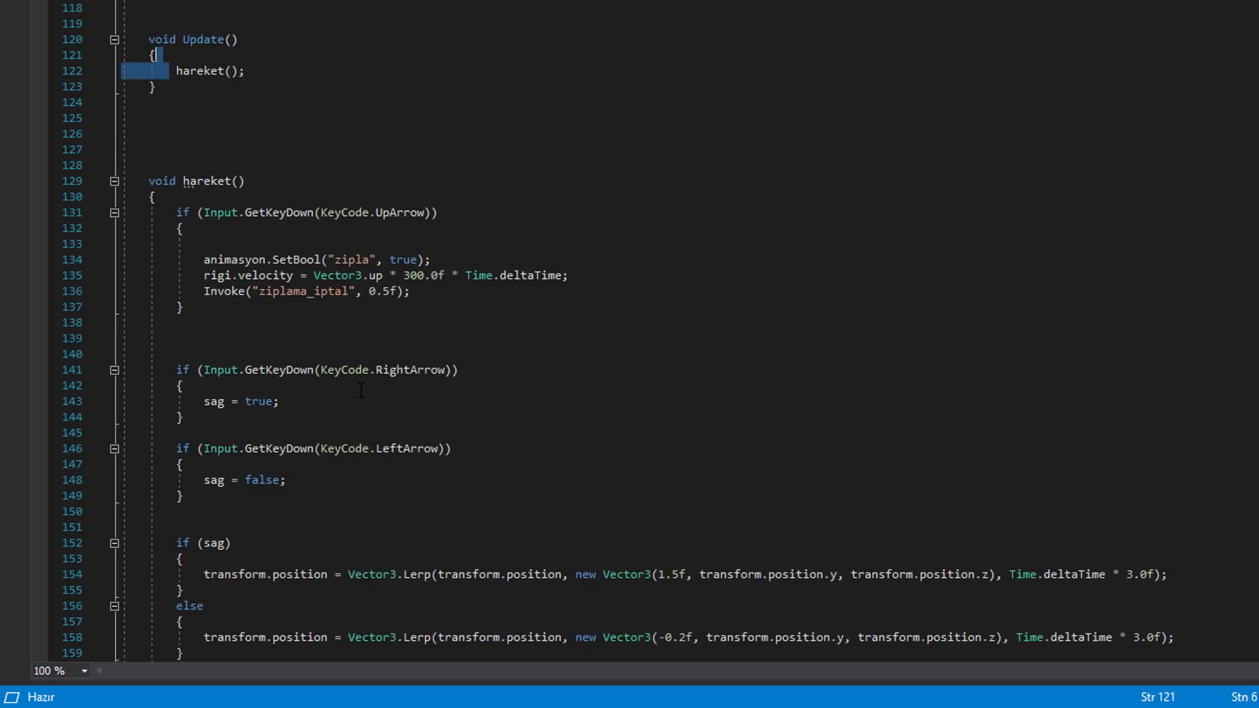
scroll(385, 378, "down", 3)
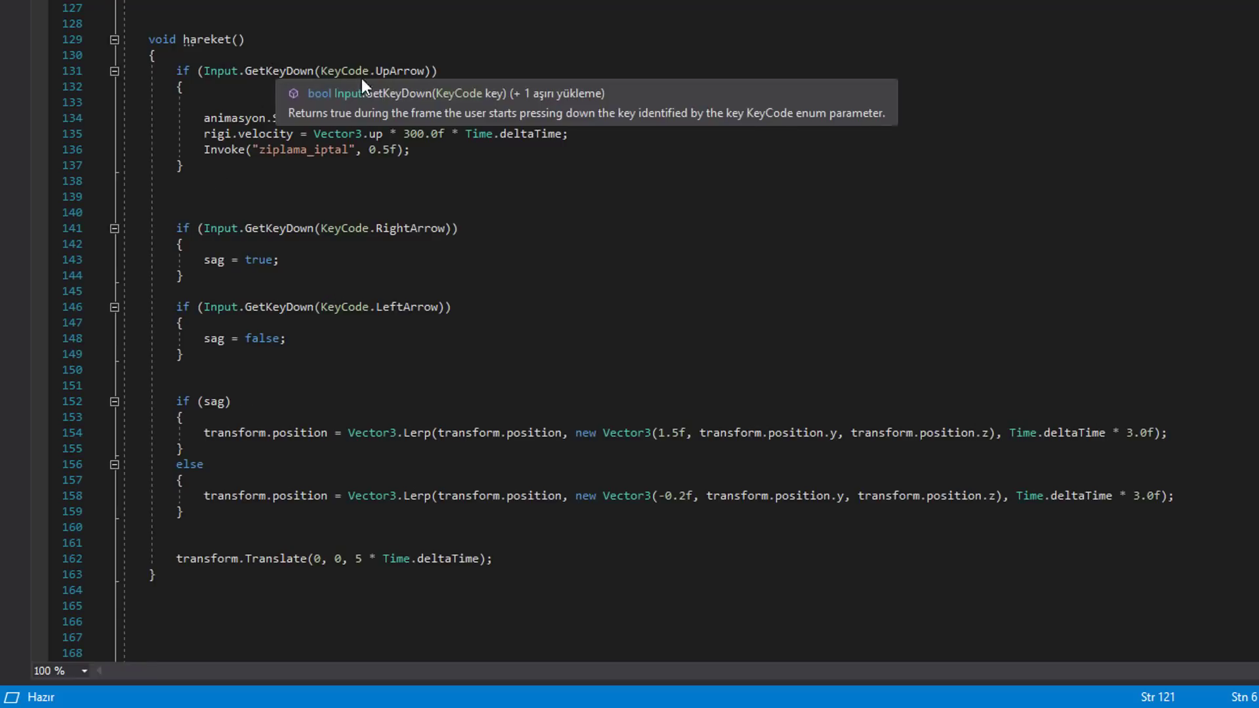
left_click_drag(376, 70, 425, 70)
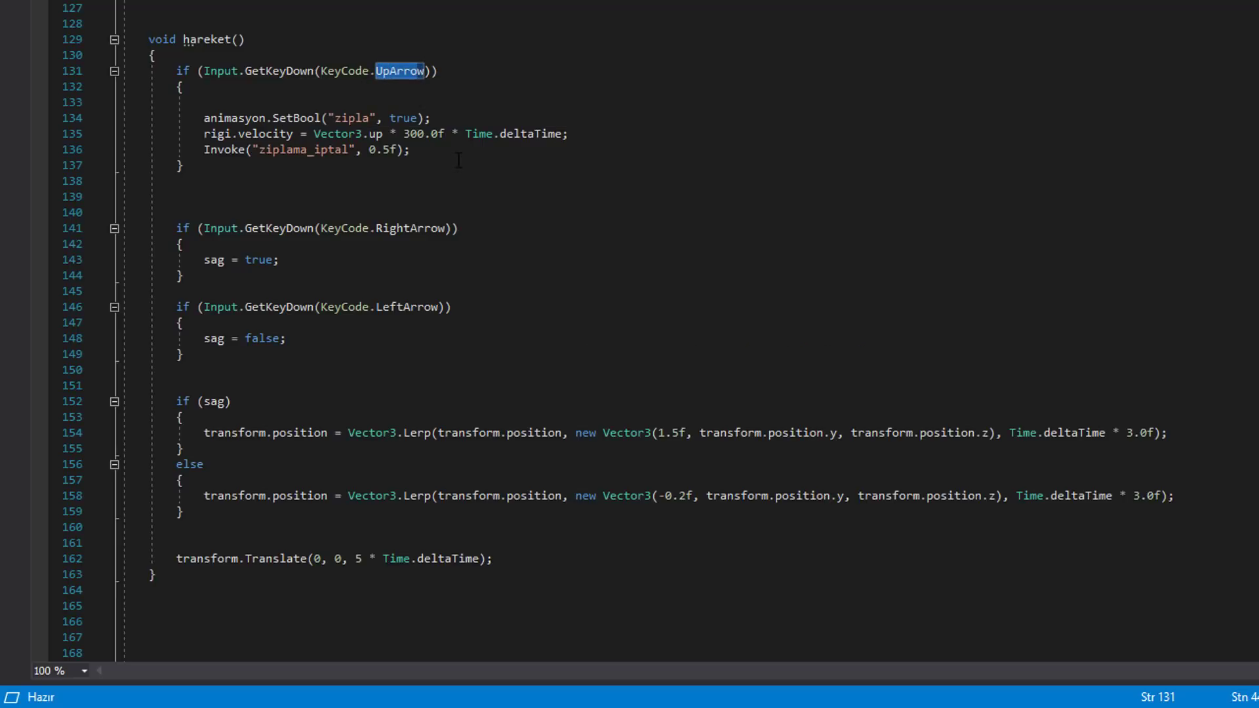
left_click_drag(204, 118, 459, 117)
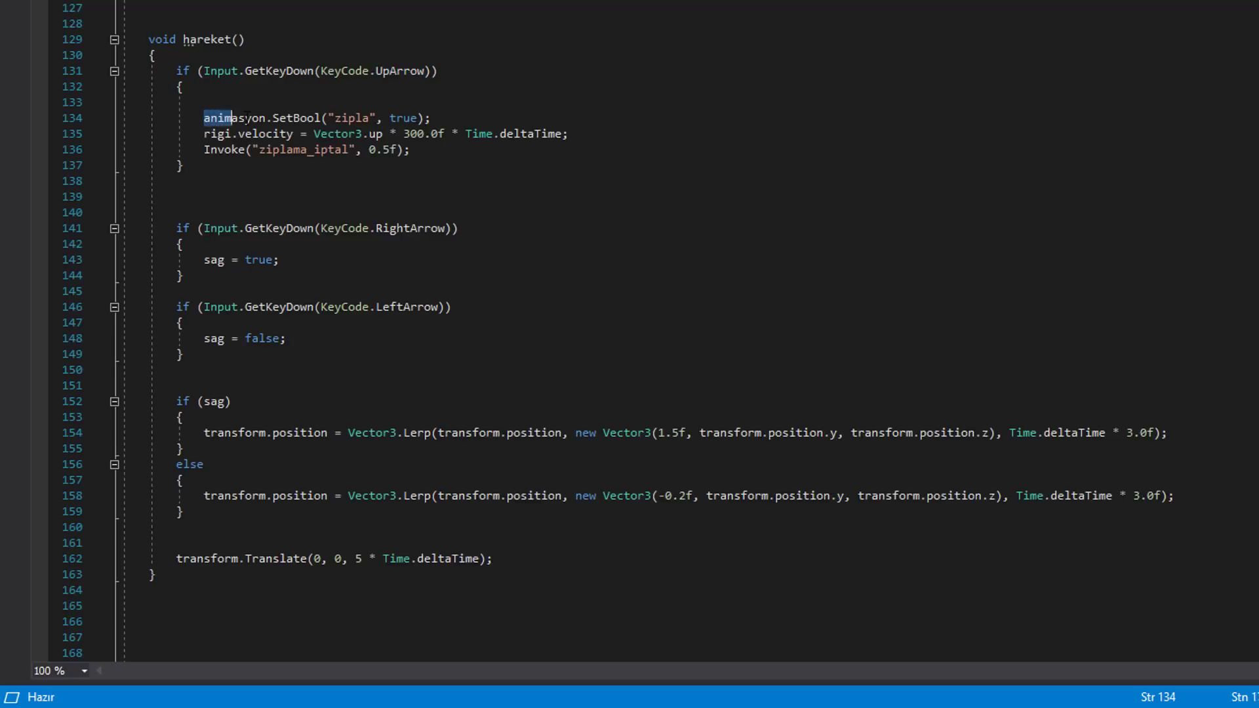
left_click(385, 135)
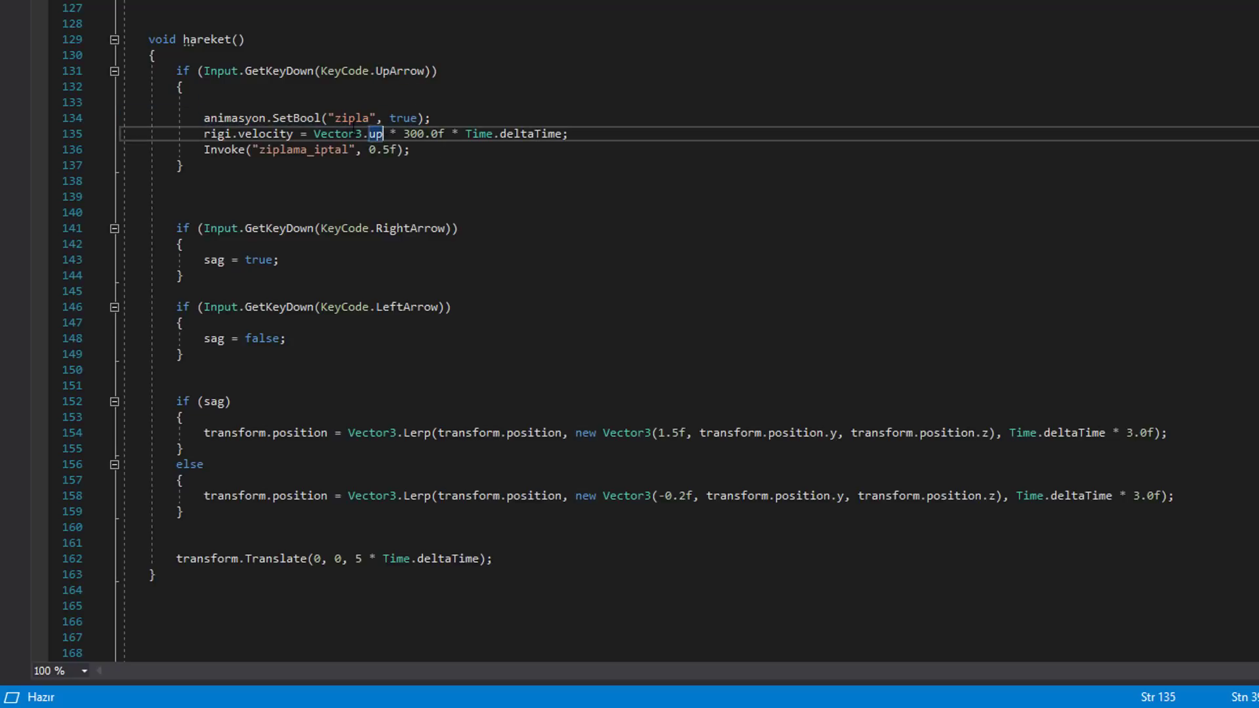
double_click(365, 117)
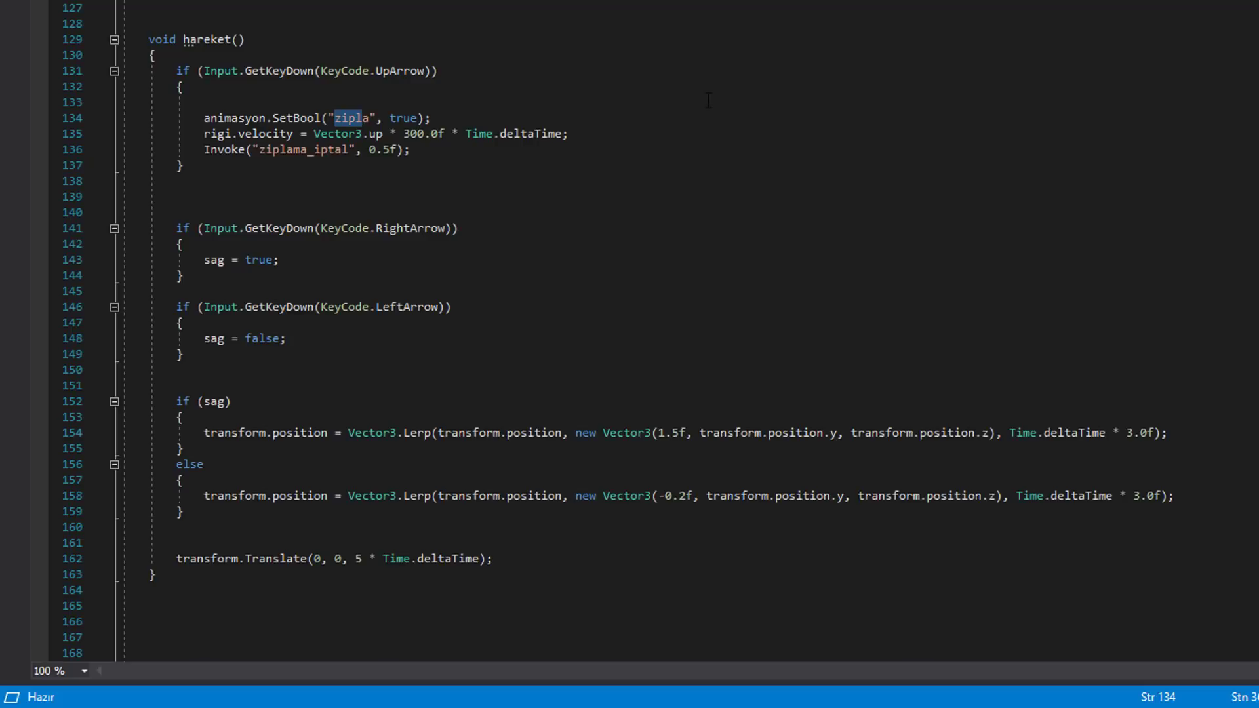
left_click(390, 119)
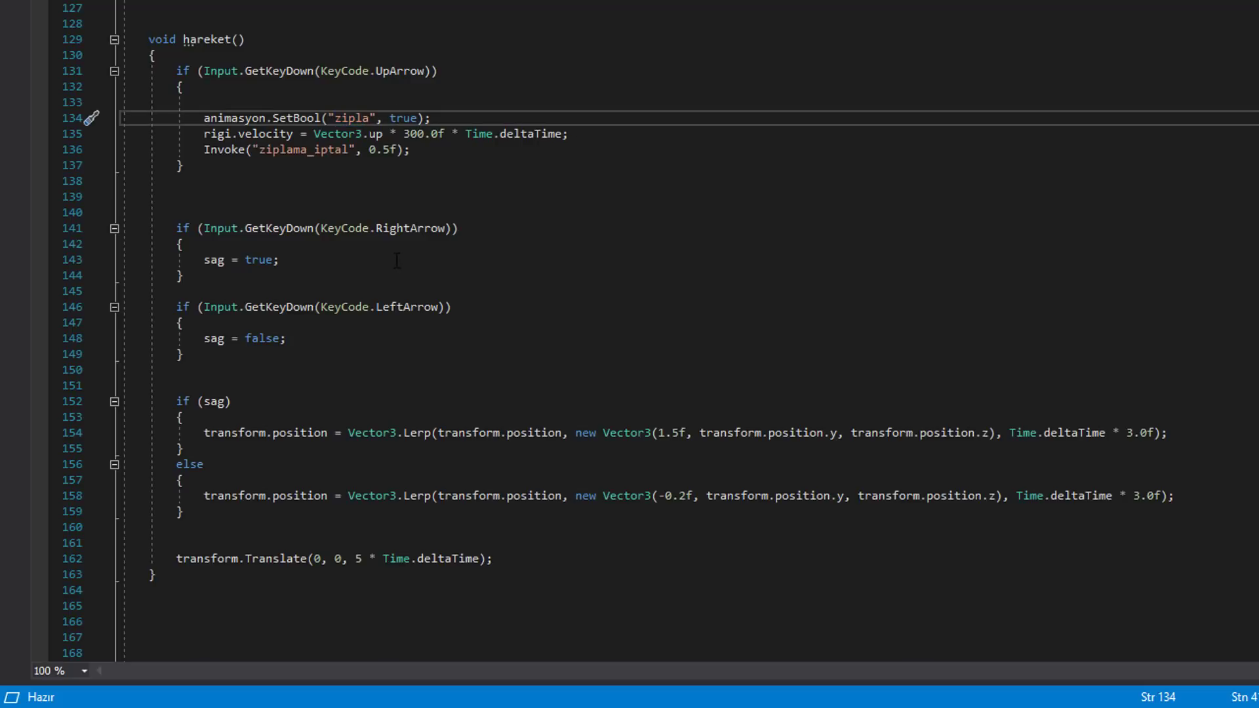
left_click(244, 134)
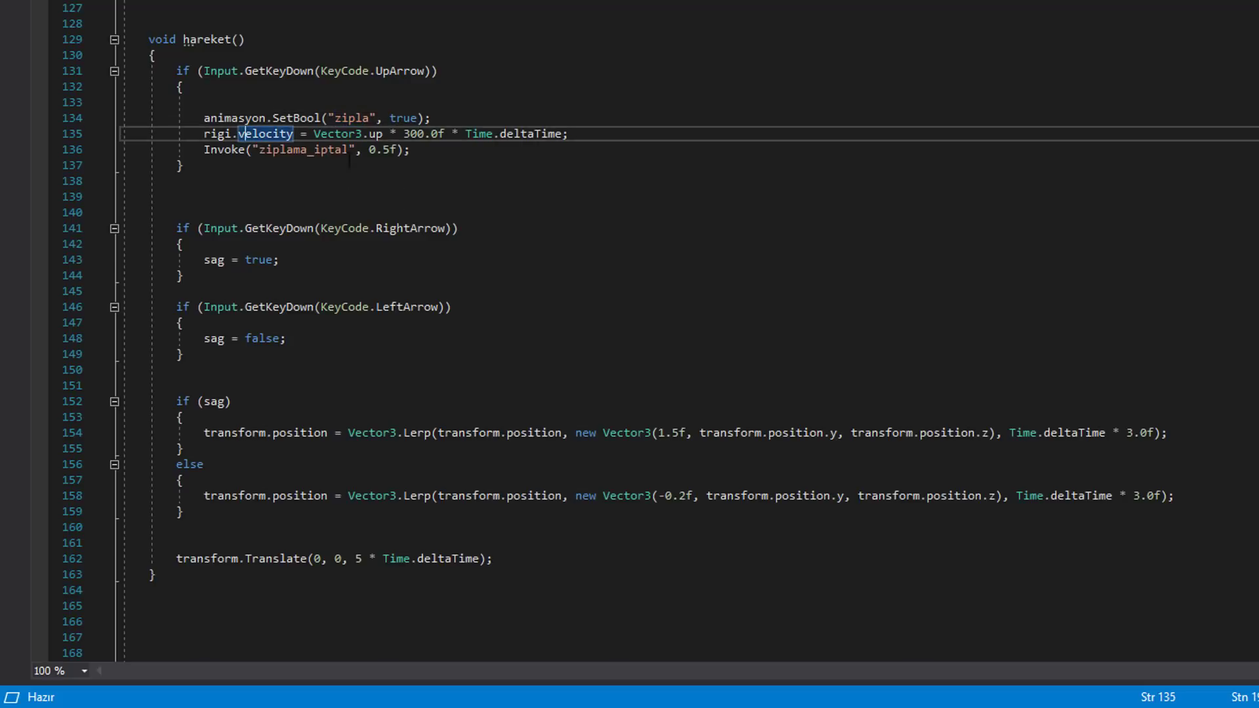
left_click_drag(314, 133, 383, 133)
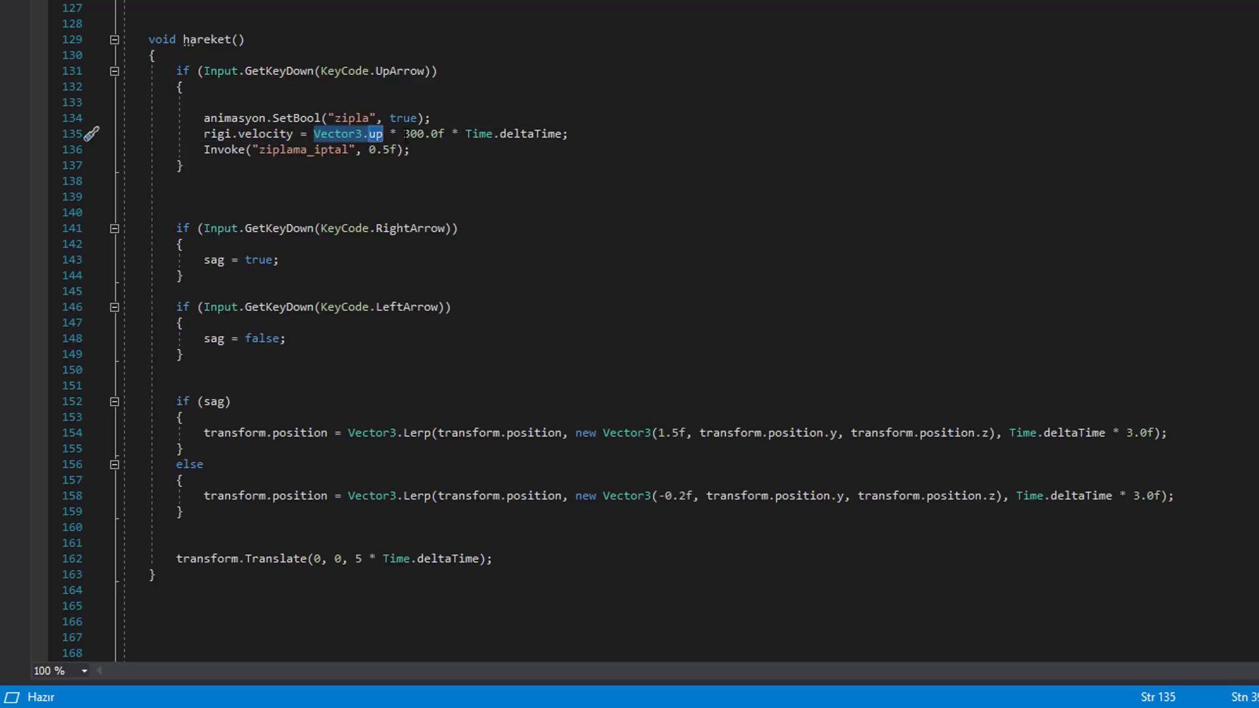
double_click(420, 134)
mouse_move(466, 134)
left_mouse_down()
mouse_move(572, 120)
mouse_move(569, 134)
left_mouse_up()
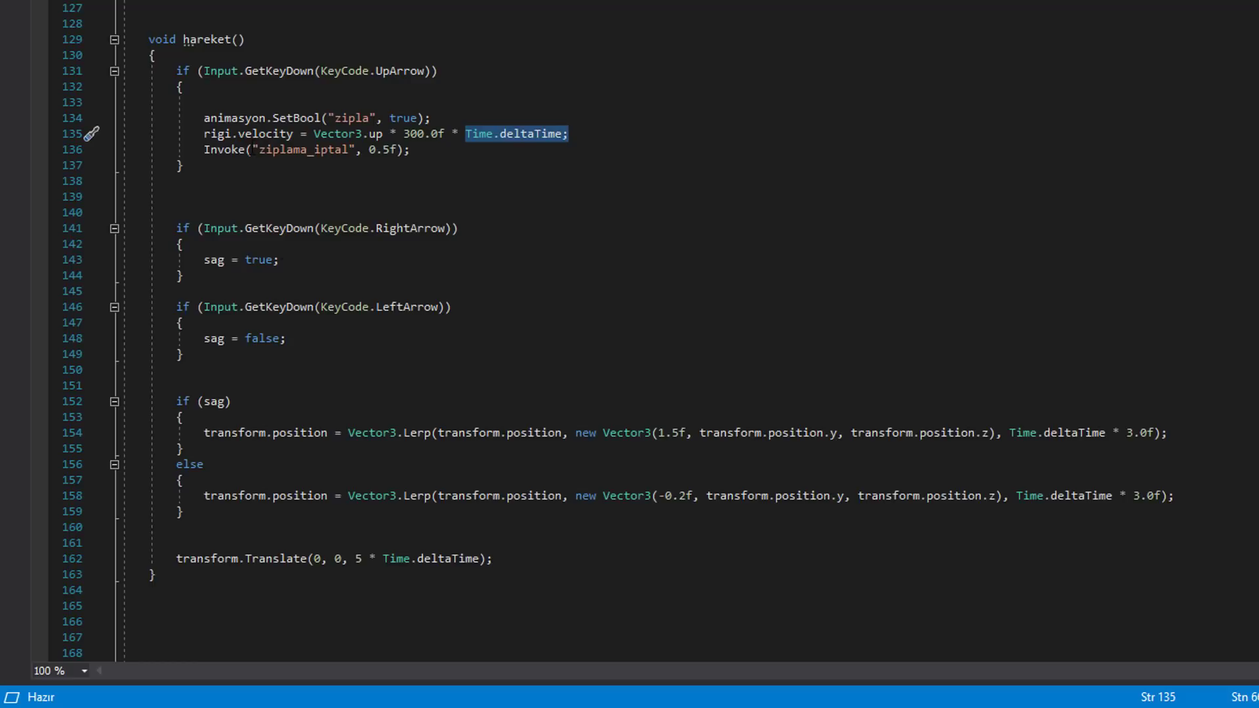
left_click_drag(368, 149, 398, 150)
left_click_drag(260, 150, 354, 149)
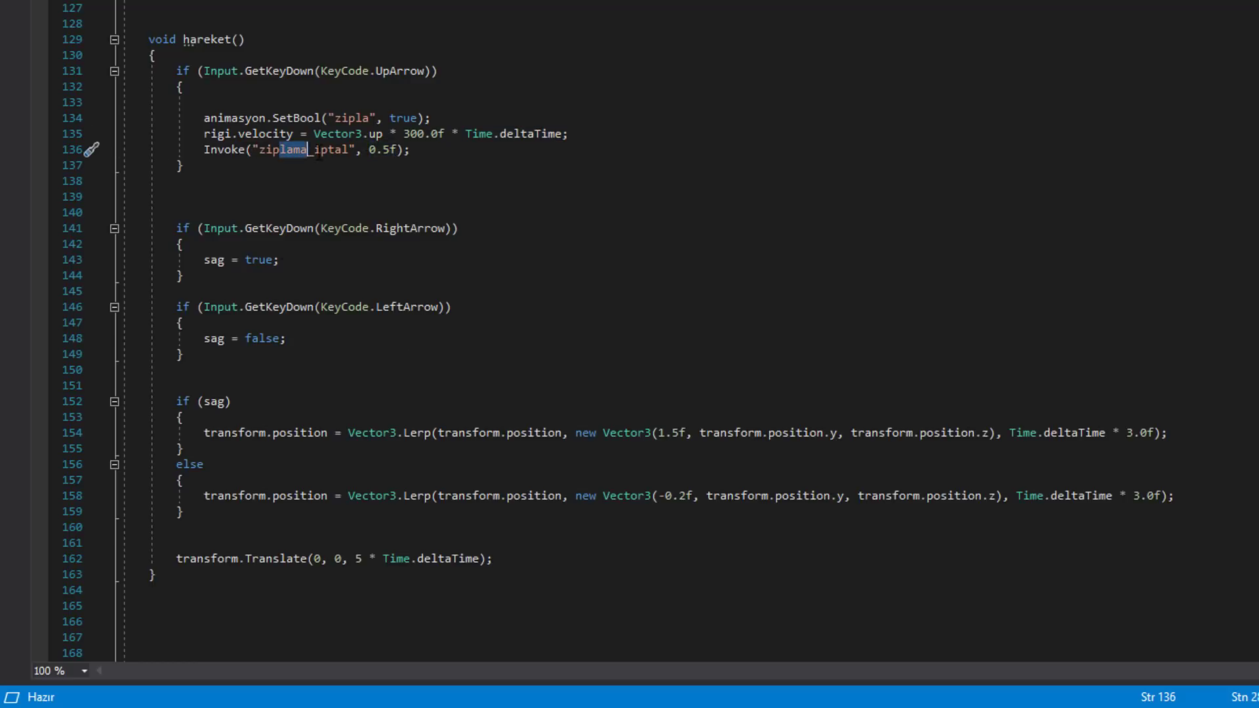
scroll(346, 363, "down", 5)
scroll(346, 363, "down", 2)
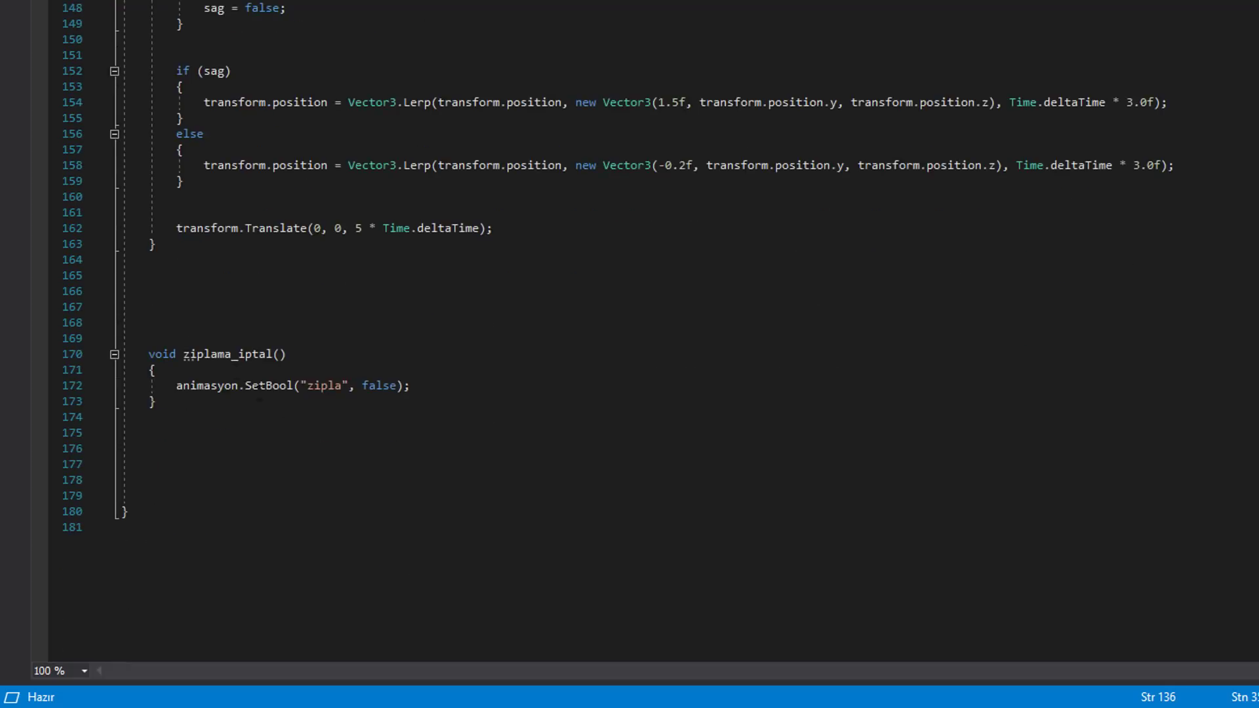
left_click_drag(217, 354, 152, 339)
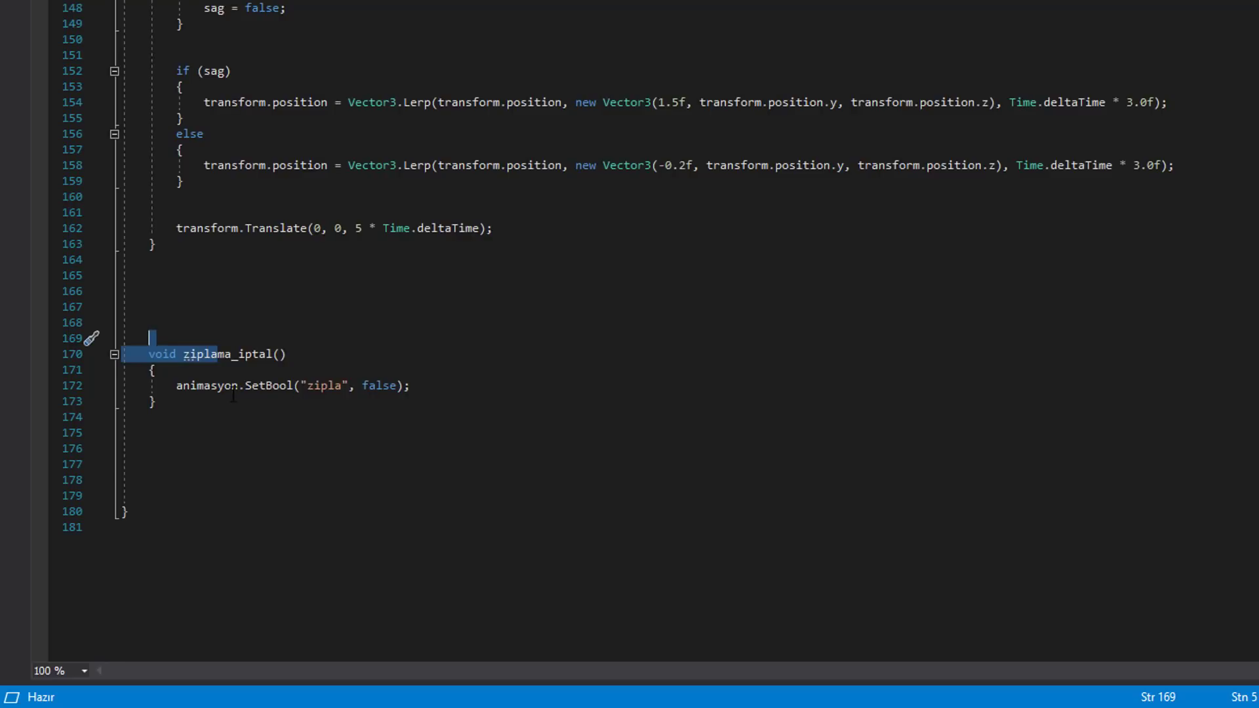
left_click(322, 387)
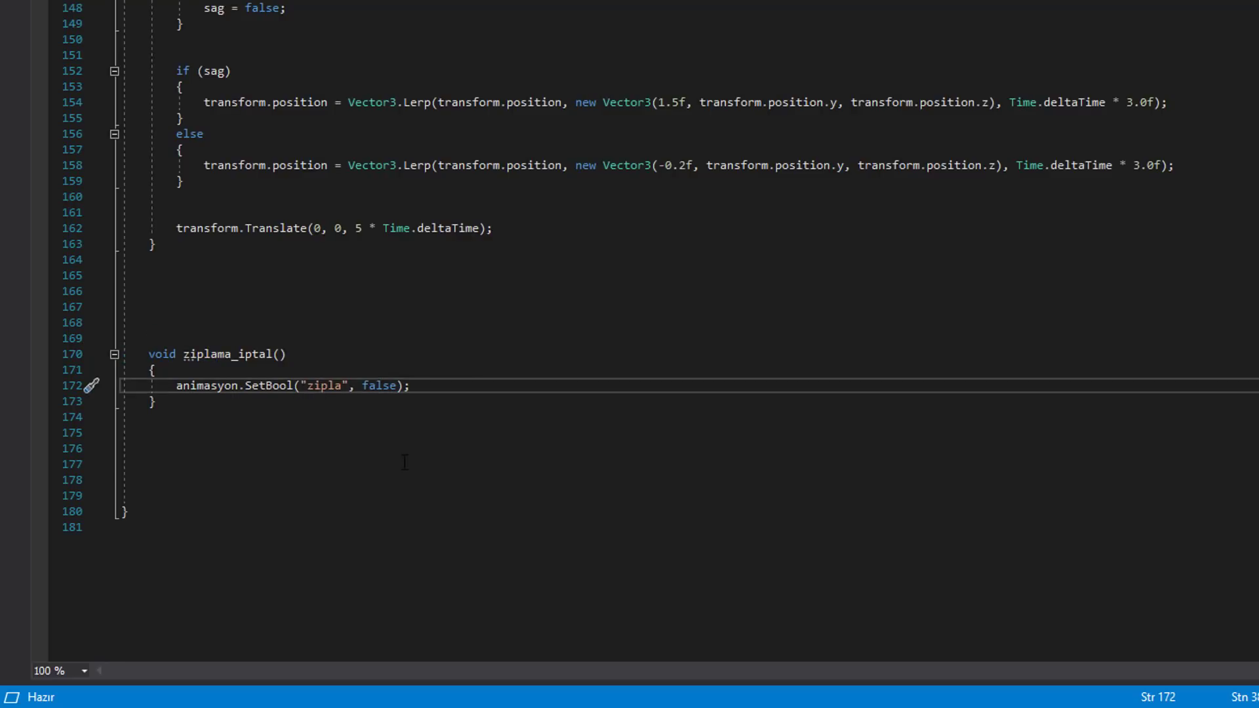
scroll(405, 463, "up", 3)
scroll(410, 456, "up", 3)
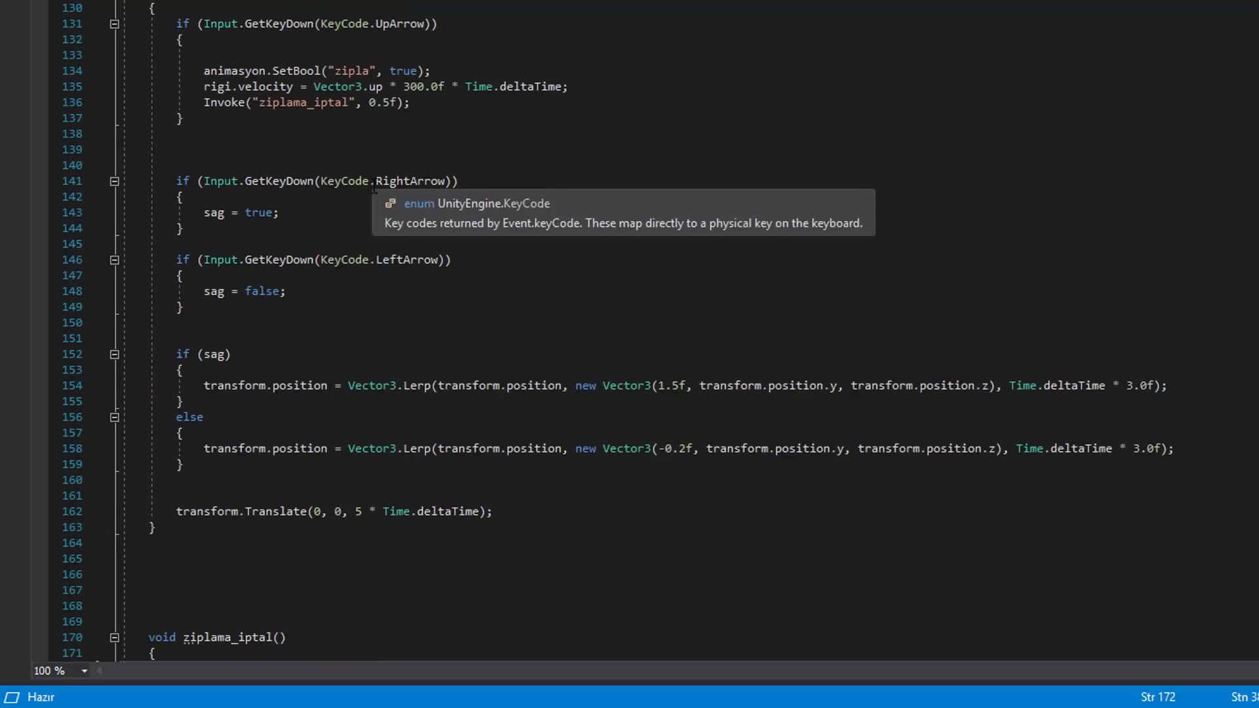
mouse_move(369, 182)
left_mouse_down()
mouse_move(184, 197)
mouse_move(273, 213)
left_mouse_up()
left_click(289, 214)
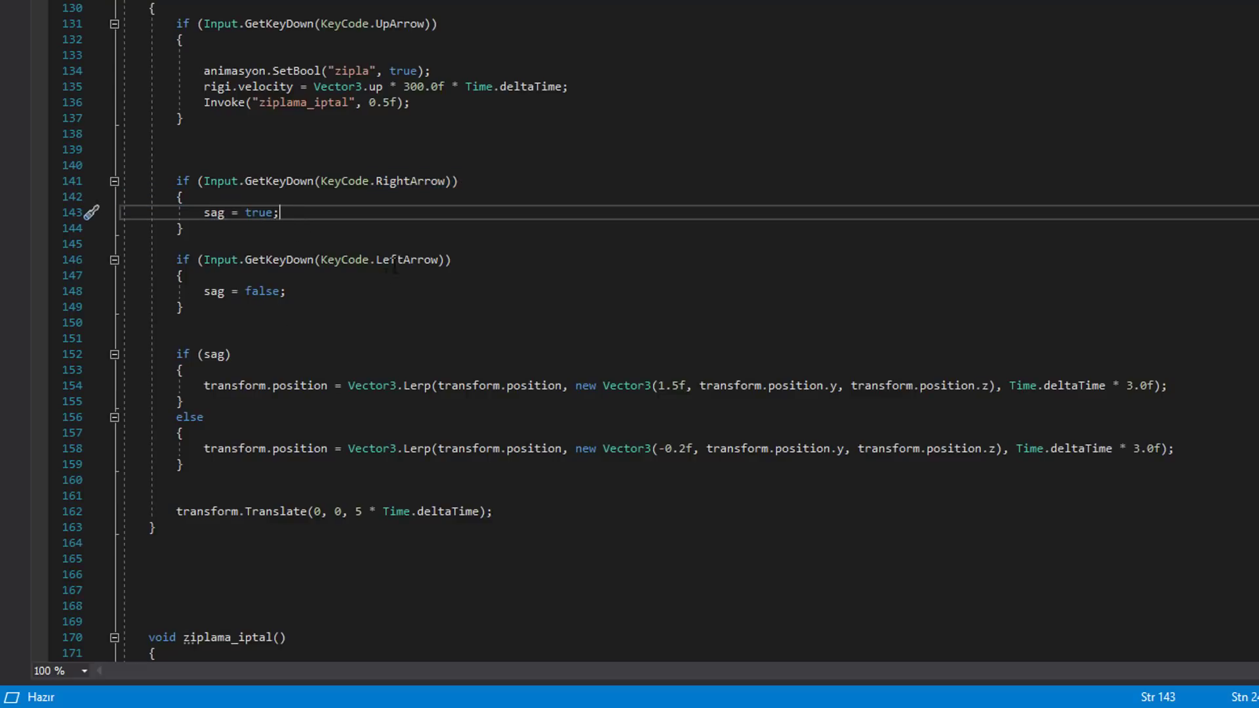
mouse_move(376, 260)
left_mouse_down()
mouse_move(470, 249)
mouse_move(459, 260)
left_mouse_up()
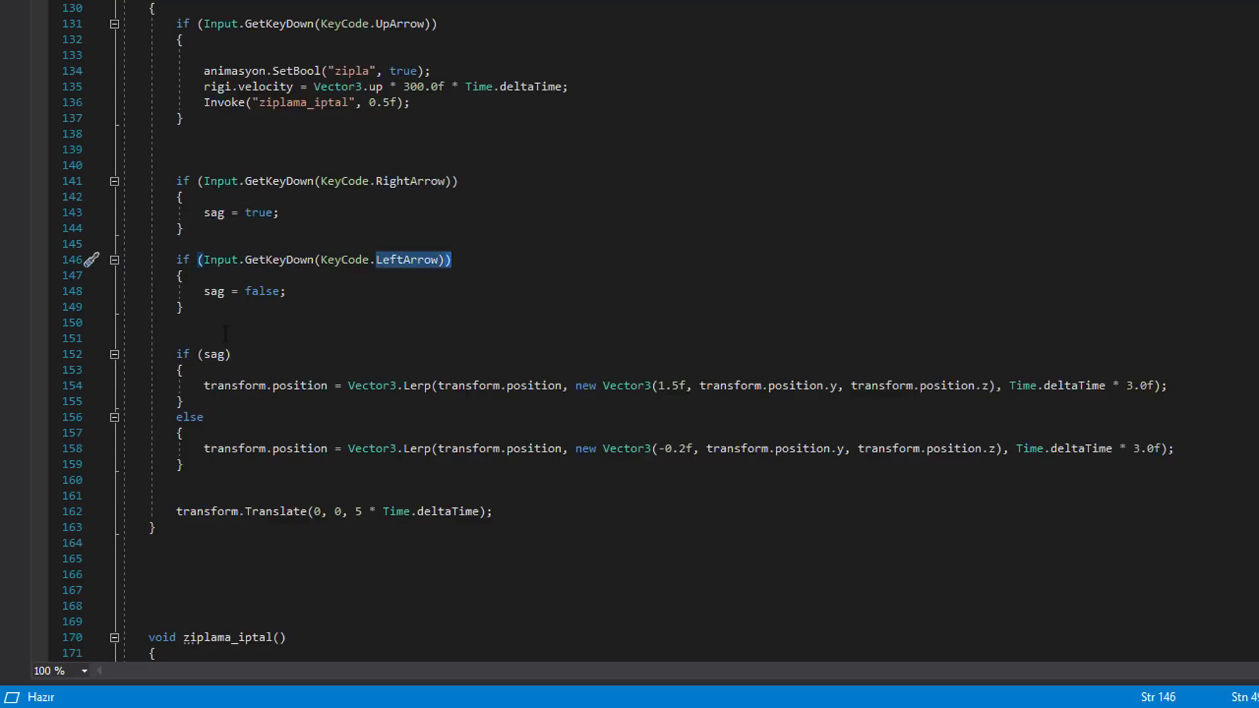
left_click_drag(210, 291, 273, 291)
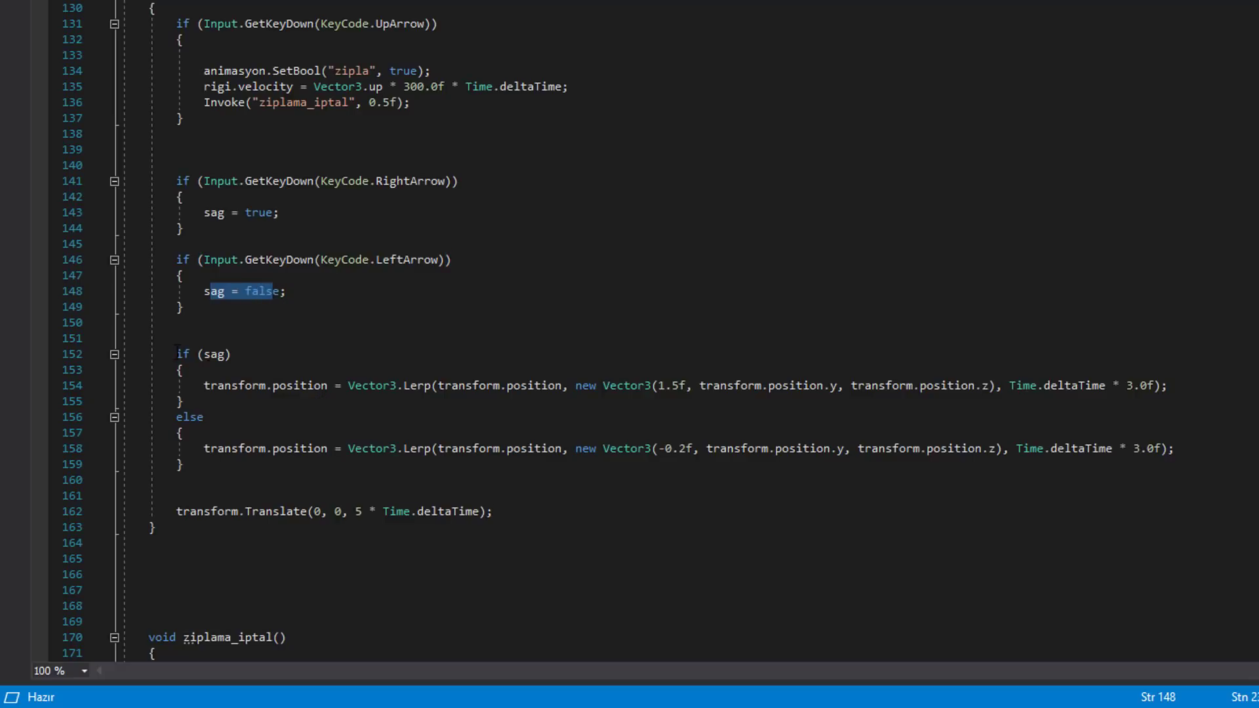
mouse_move(173, 355)
left_mouse_down()
mouse_move(184, 370)
mouse_move(438, 385)
left_mouse_up()
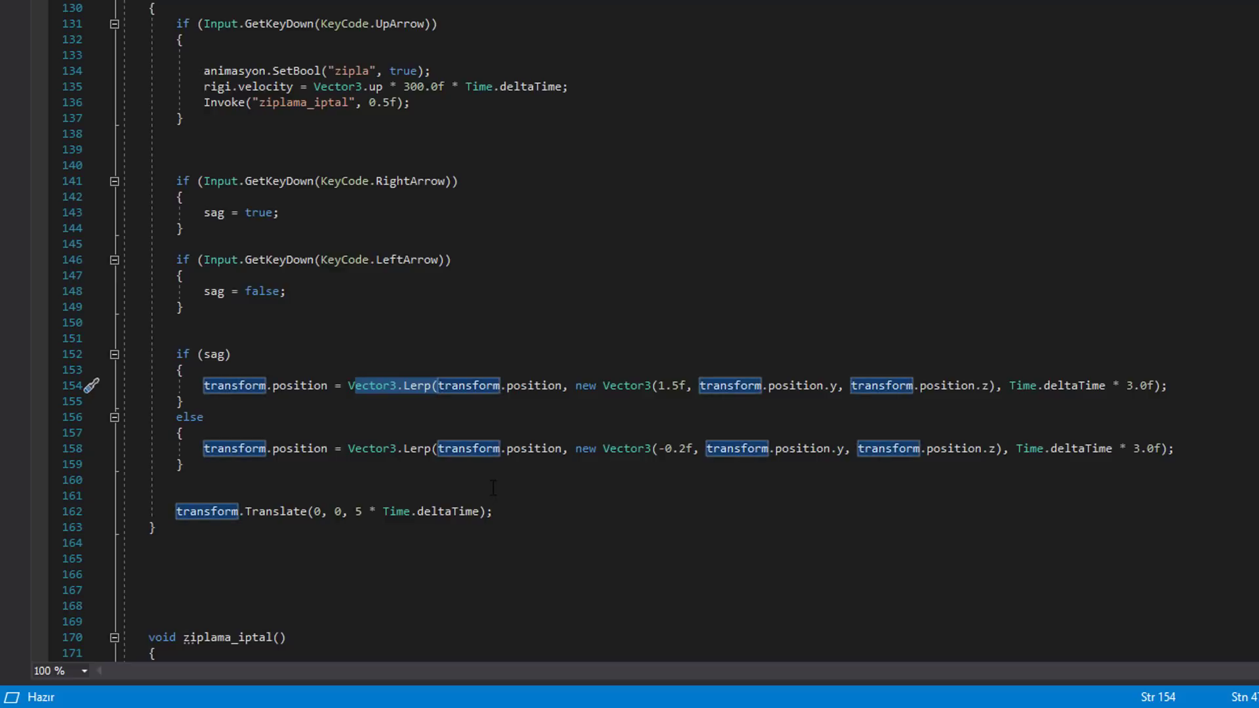
left_click(577, 385)
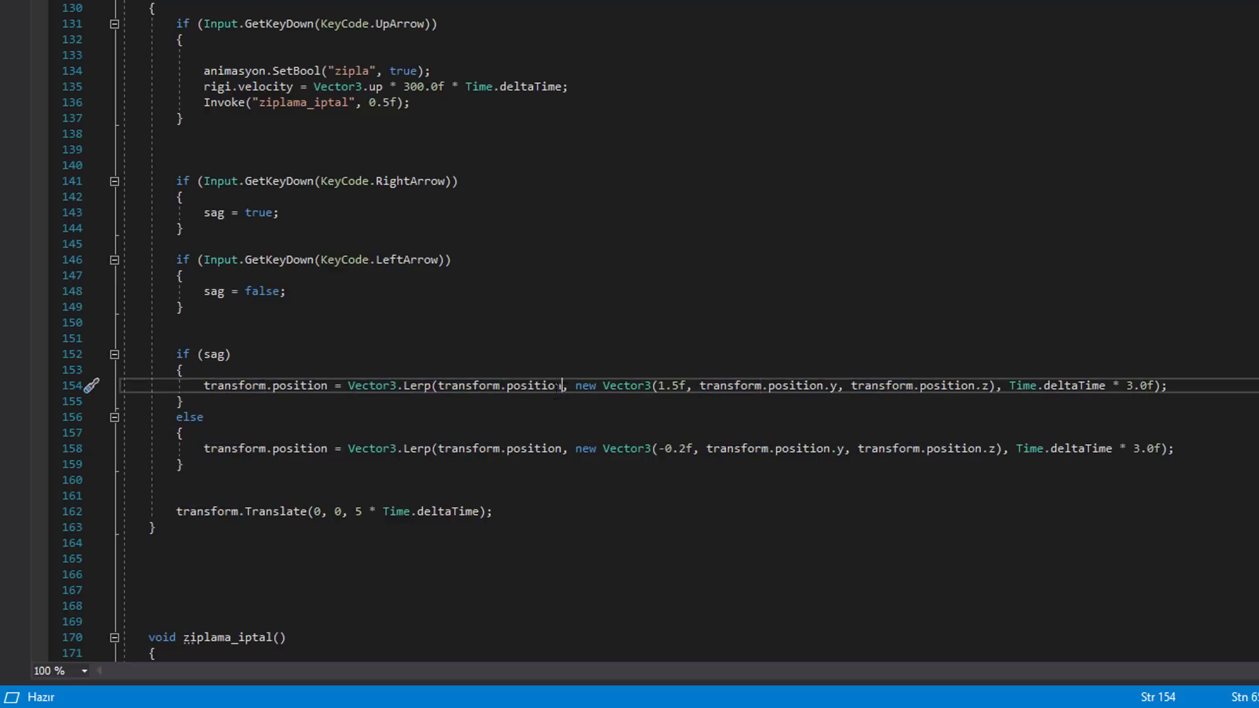
double_click(535, 386)
left_click(692, 434)
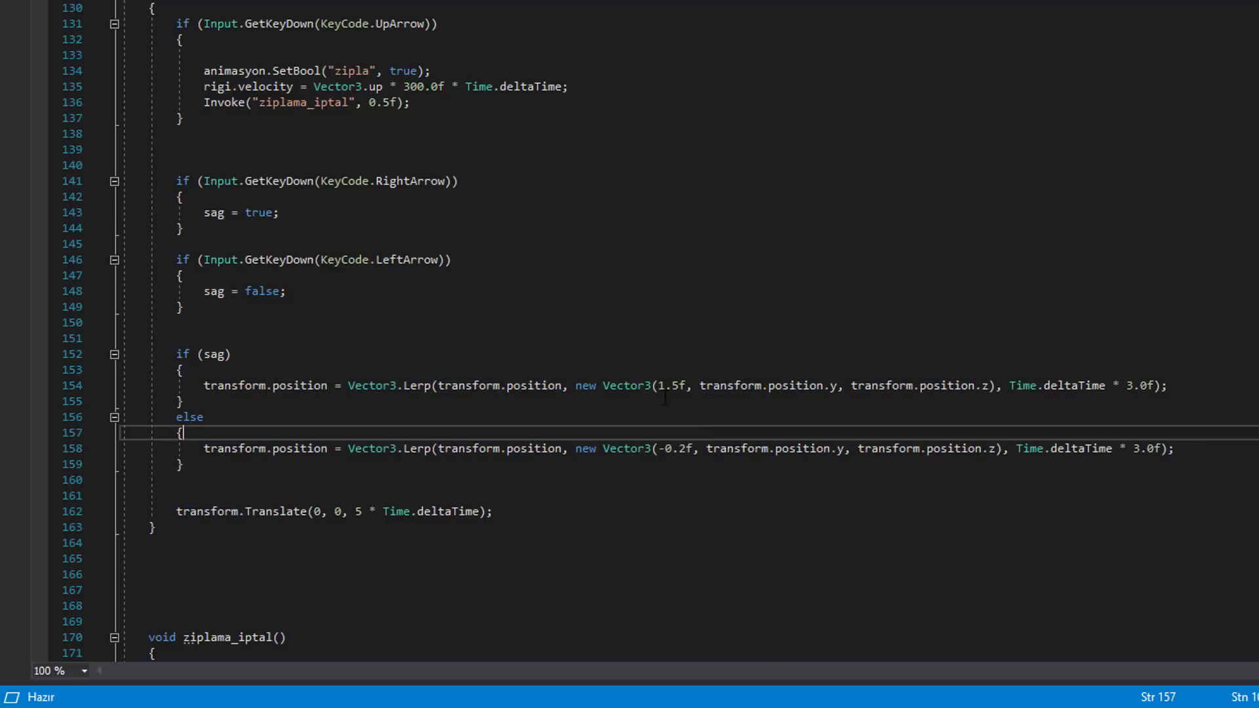
left_click_drag(657, 385, 656, 370)
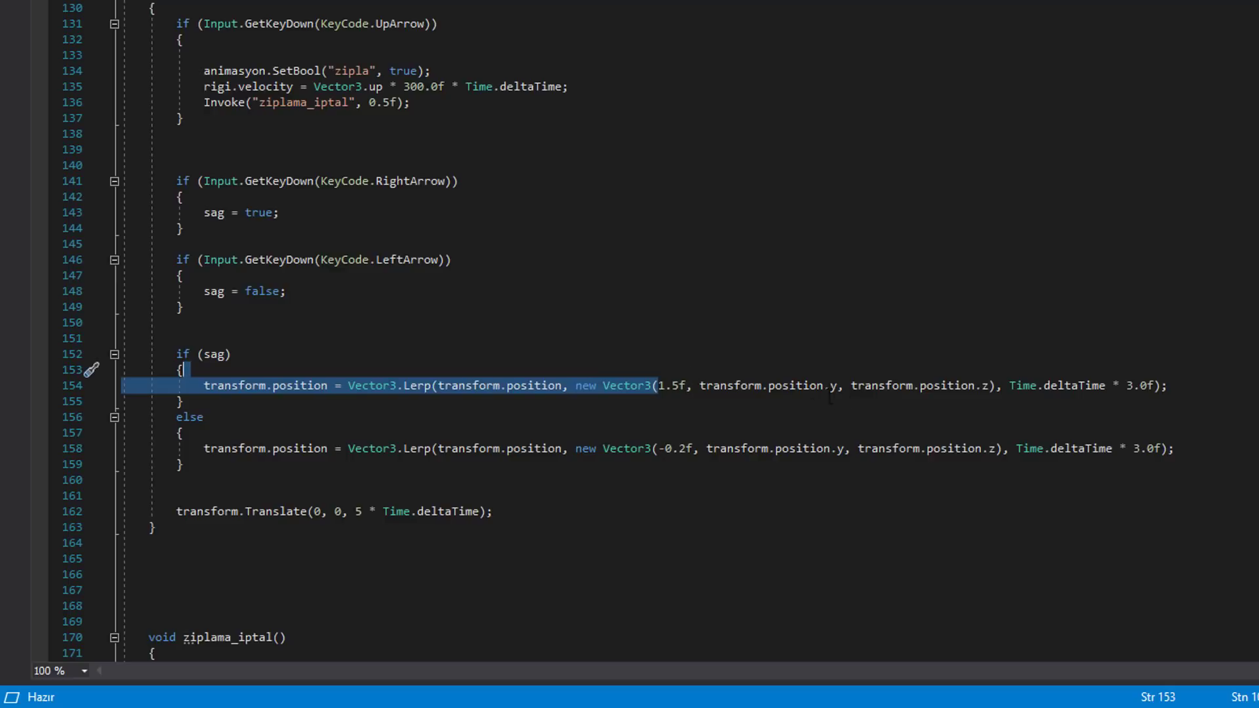
left_click_drag(769, 386, 1155, 386)
key("Down")
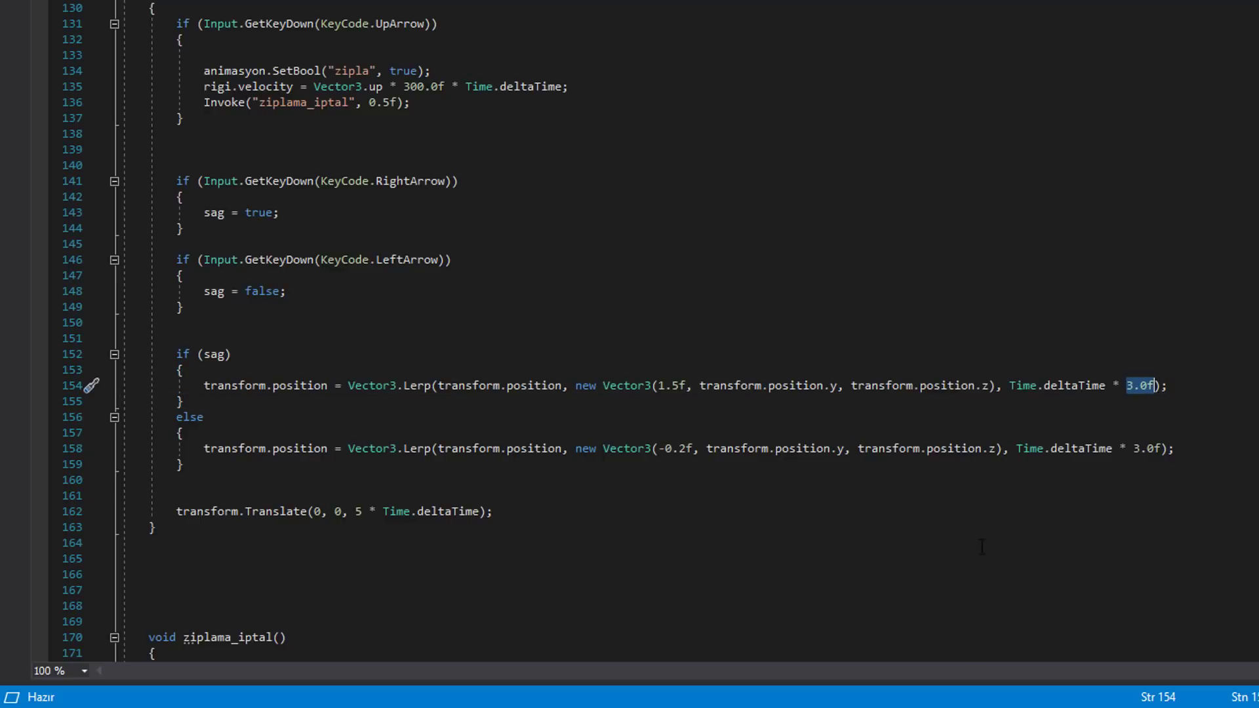
left_click(211, 418)
left_click_drag(666, 448, 708, 448)
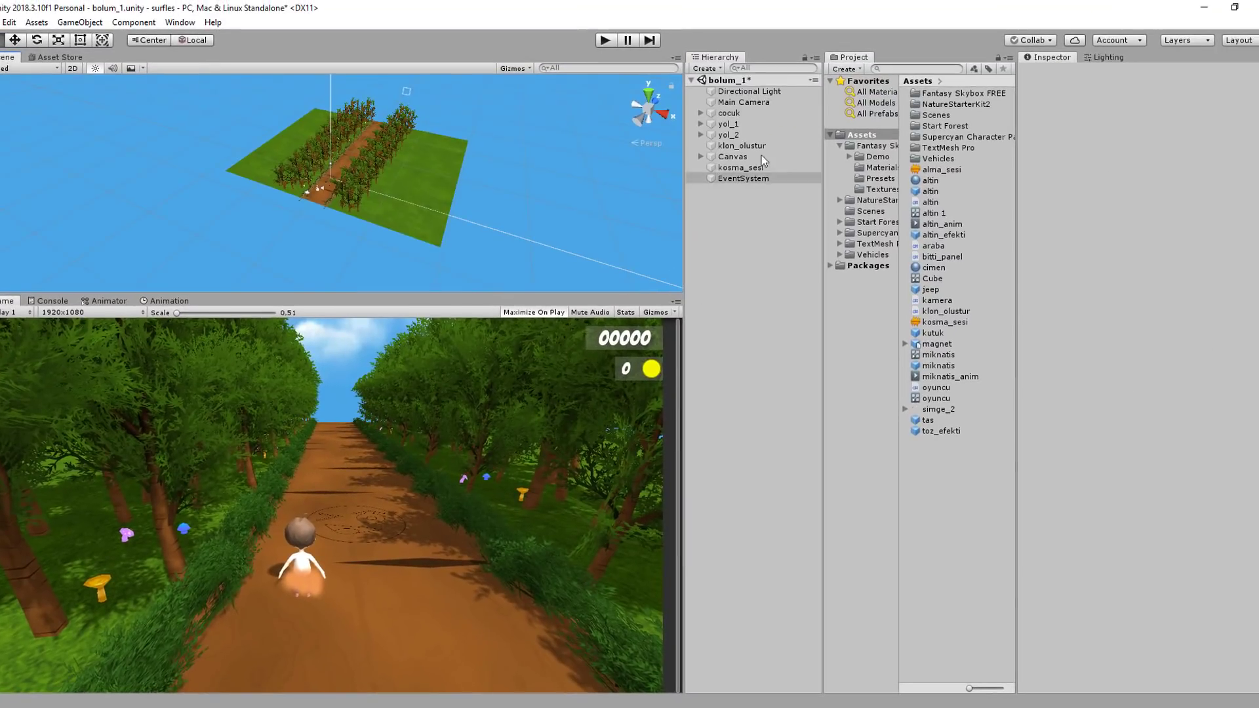
Frame cocuk and drag it along the X axis between the left and right lanes.
left_click(728, 113)
key("f")
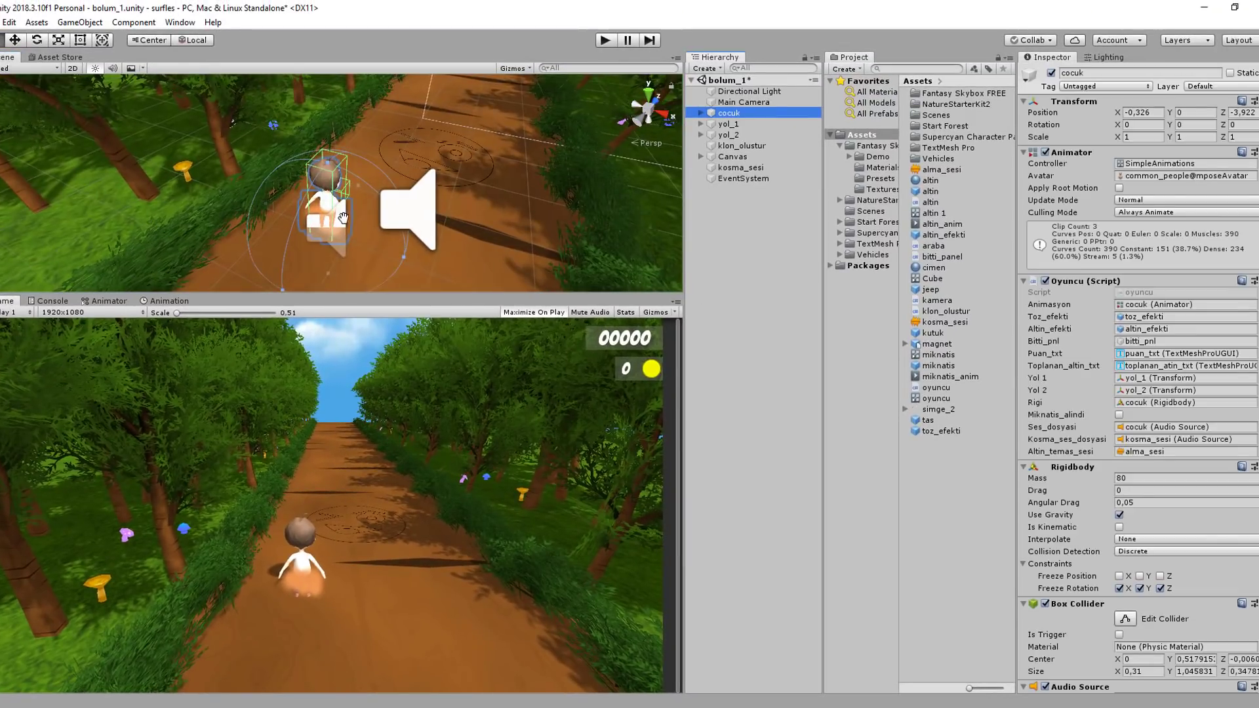
right_click_drag(439, 215, 465, 135)
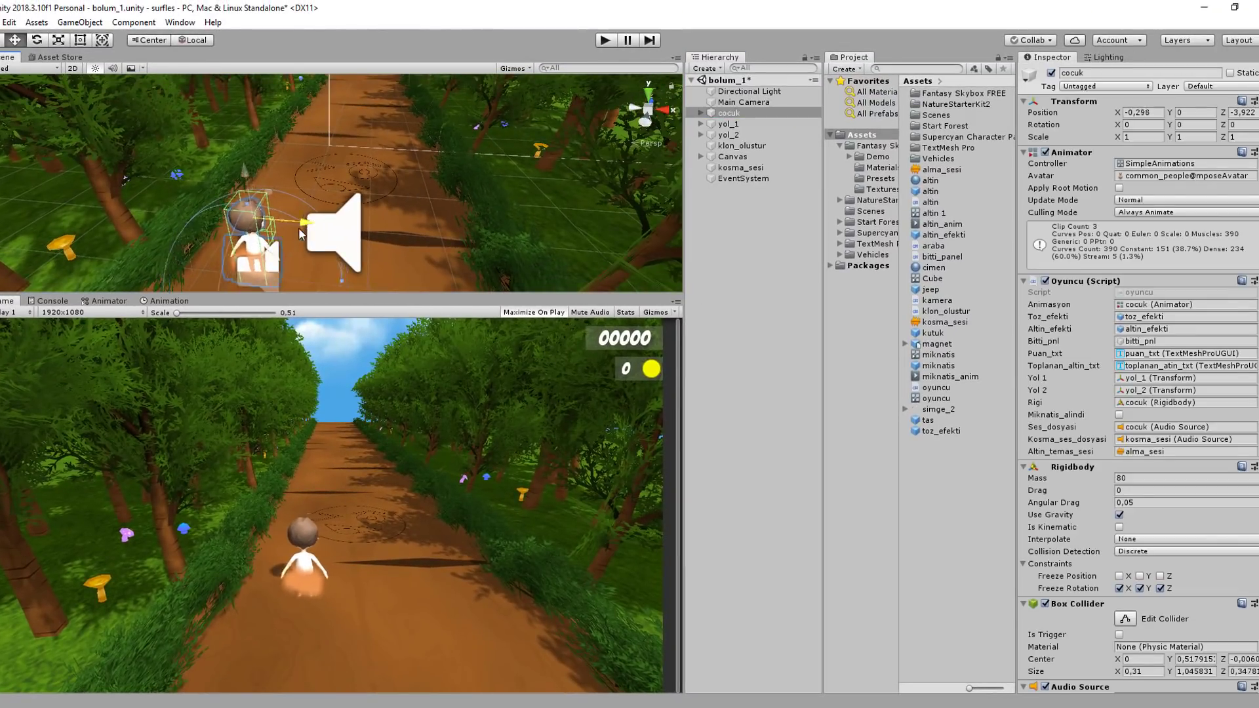
mouse_move(291, 228)
left_mouse_down()
mouse_move(414, 238)
mouse_move(457, 227)
left_mouse_up()
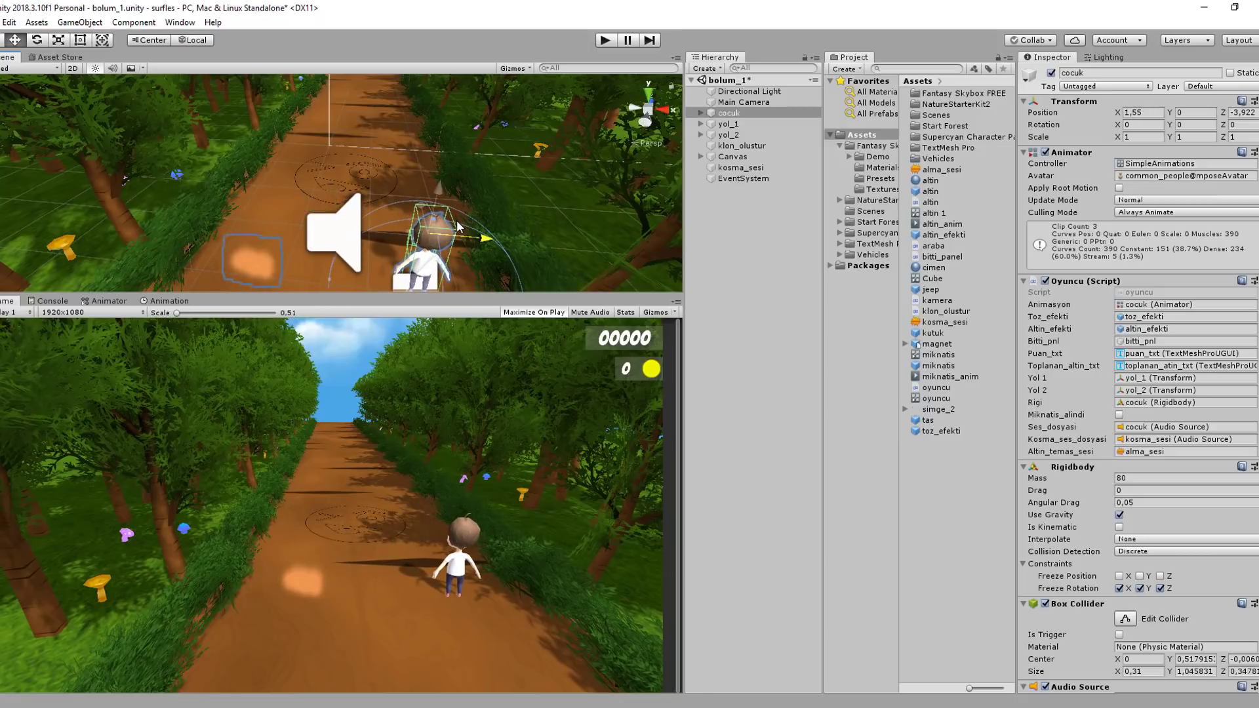
mouse_move(458, 227)
left_mouse_down()
mouse_move(273, 258)
mouse_move(451, 245)
mouse_move(285, 272)
left_mouse_up()
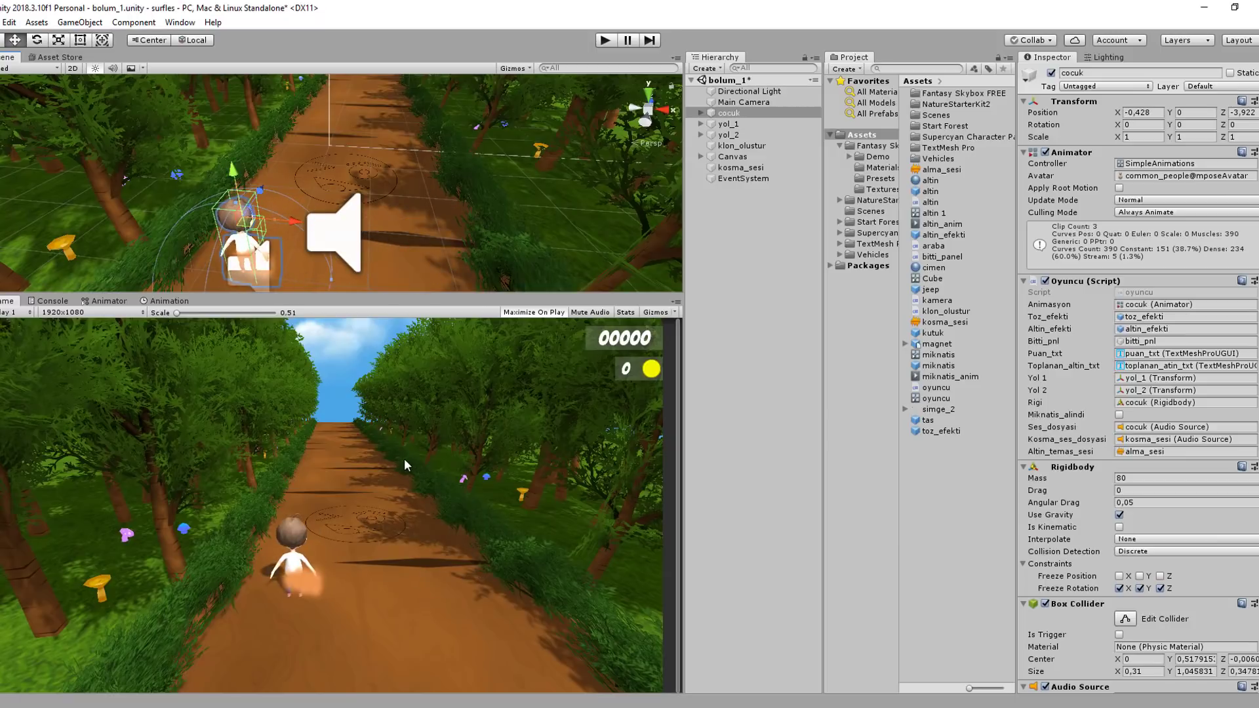
key("alt+Tab")
Open klon_olustur.cs and highlight its five public GameObject spawn fields.
scroll(335, 598, "down", 6)
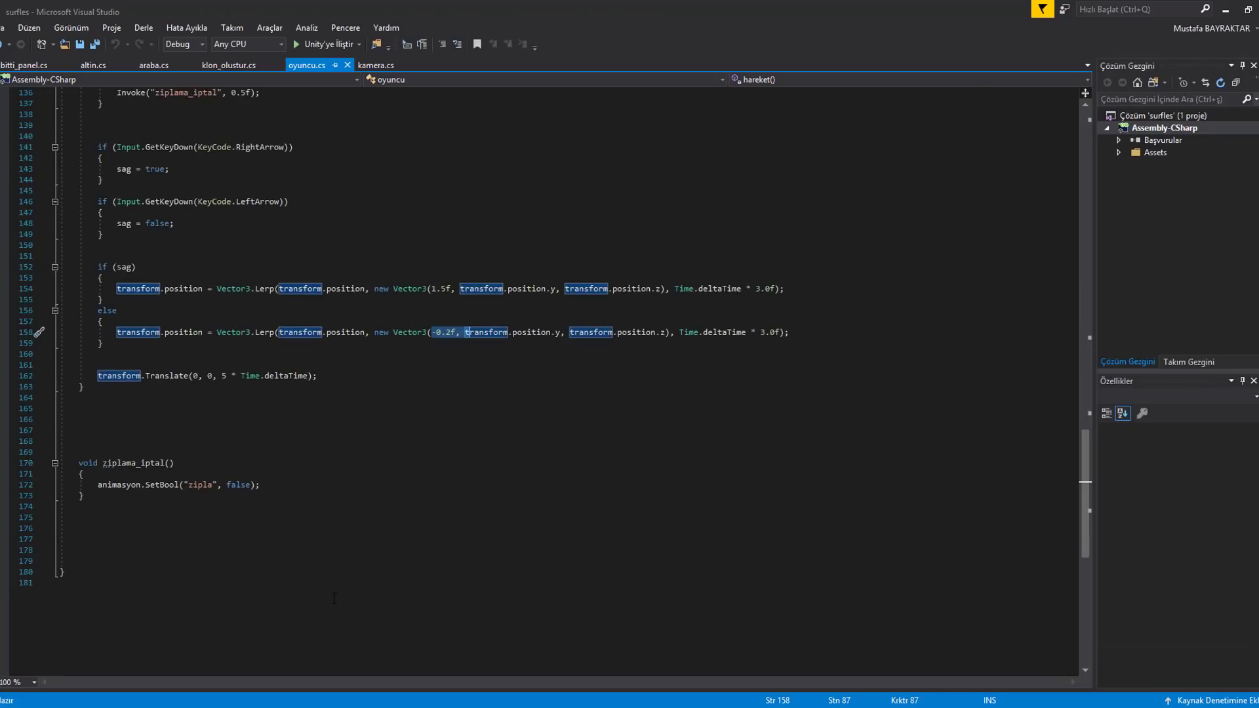
scroll(311, 529, "up", 3)
left_click(229, 65)
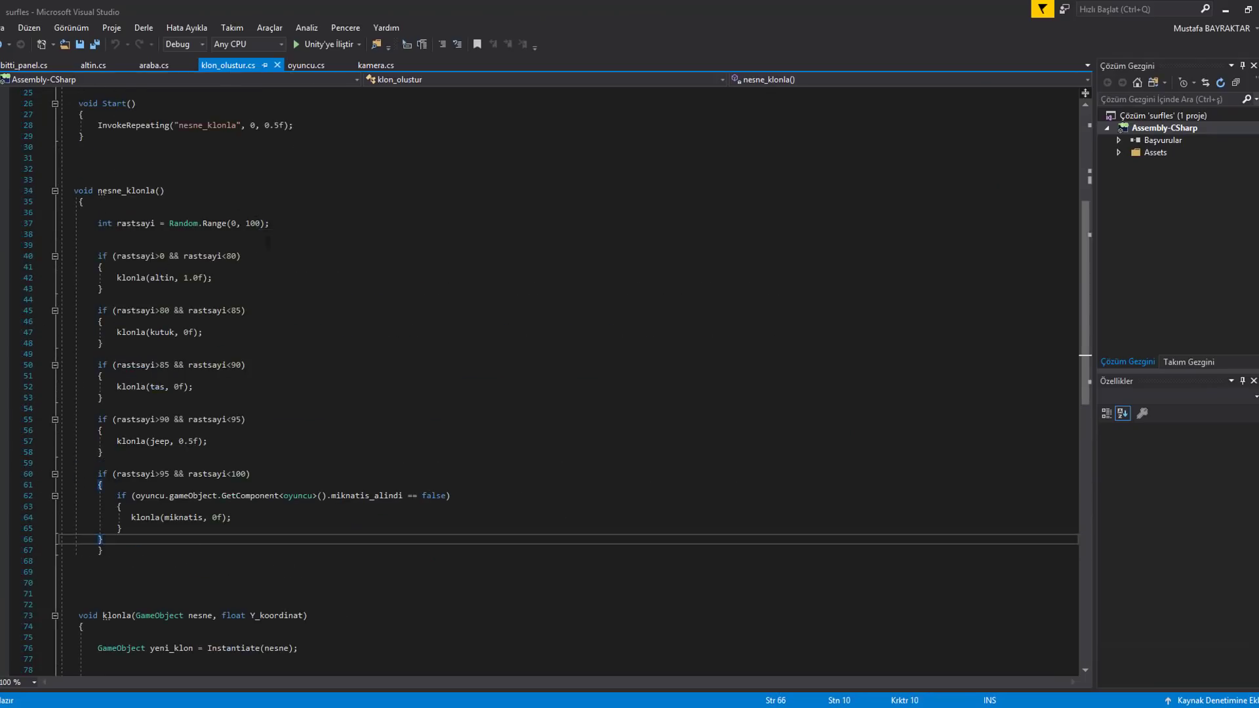
scroll(308, 370, "up", 8)
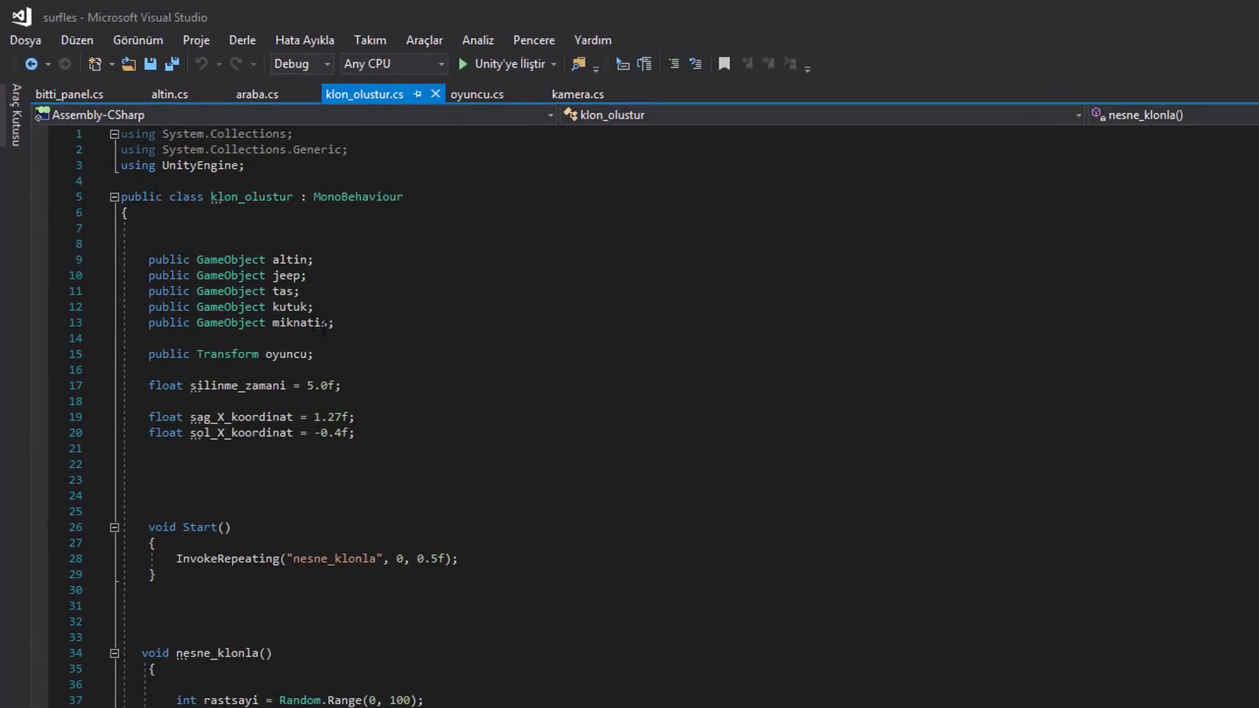
left_click_drag(334, 323, 143, 260)
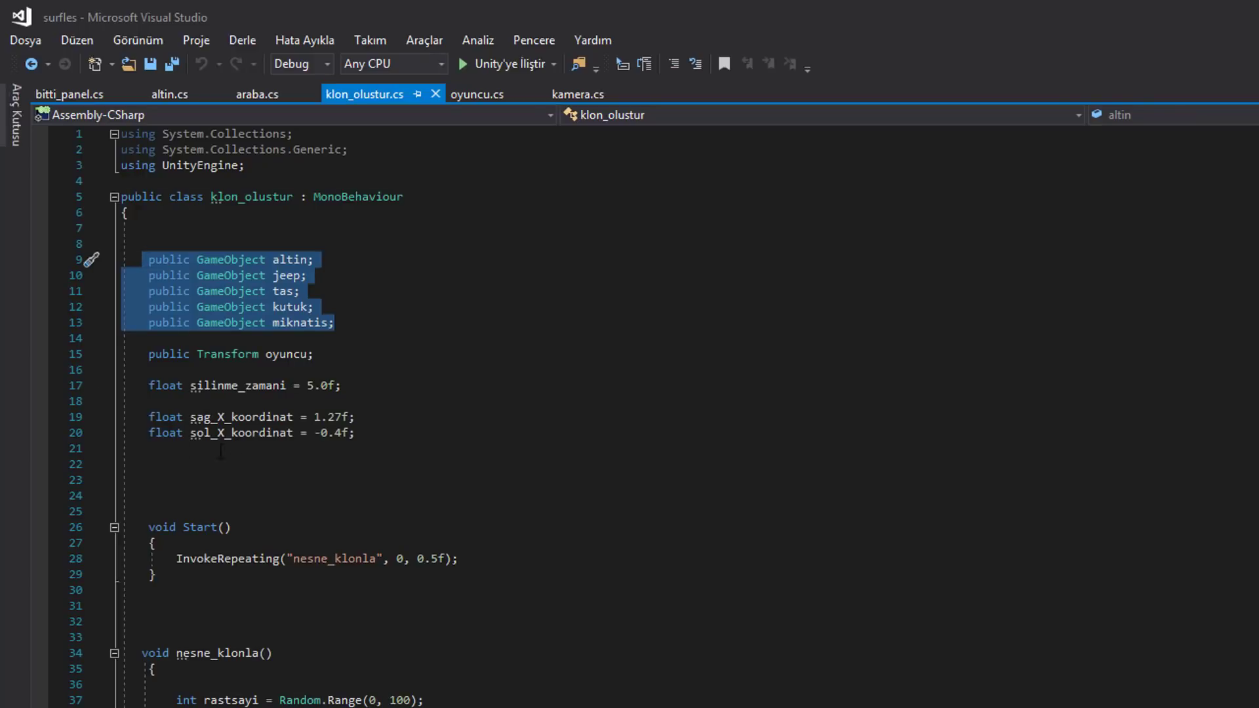
left_click(250, 370)
left_click_drag(335, 323, 211, 259)
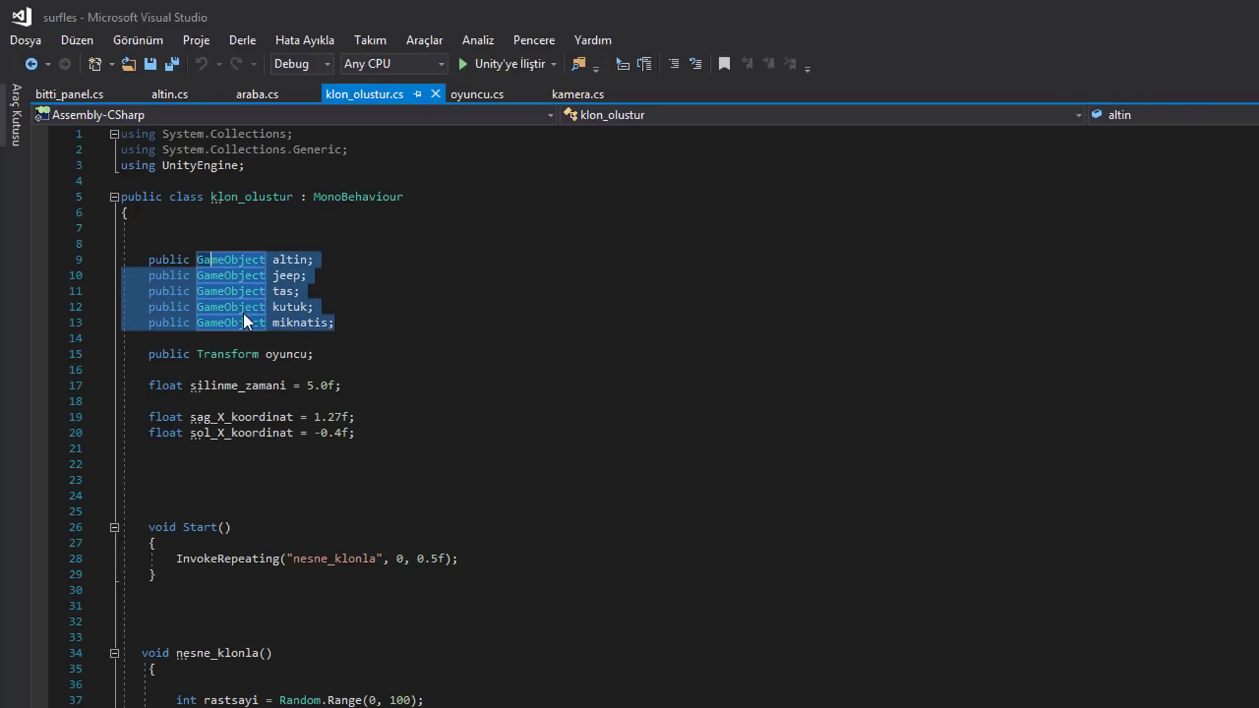
Highlight the oyuncu Transform field declaration.
left_click(374, 323)
left_click_drag(266, 354, 314, 354)
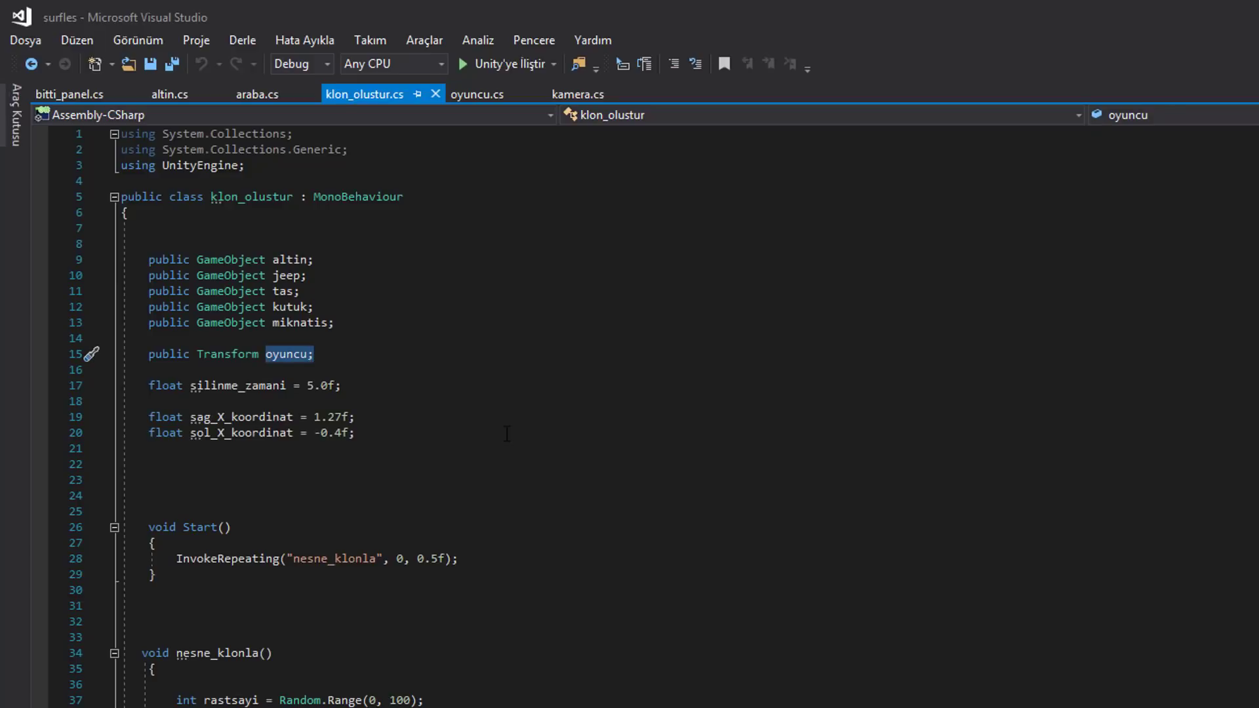
left_click(271, 368)
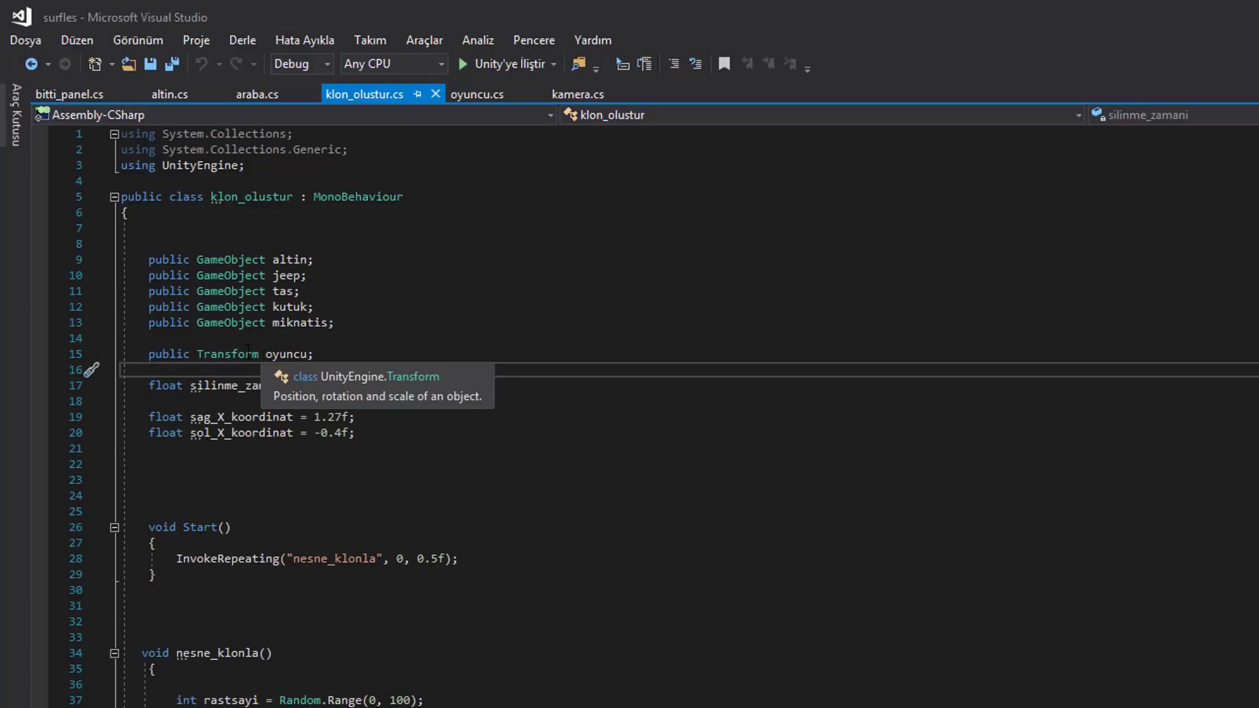
left_click_drag(227, 355, 315, 354)
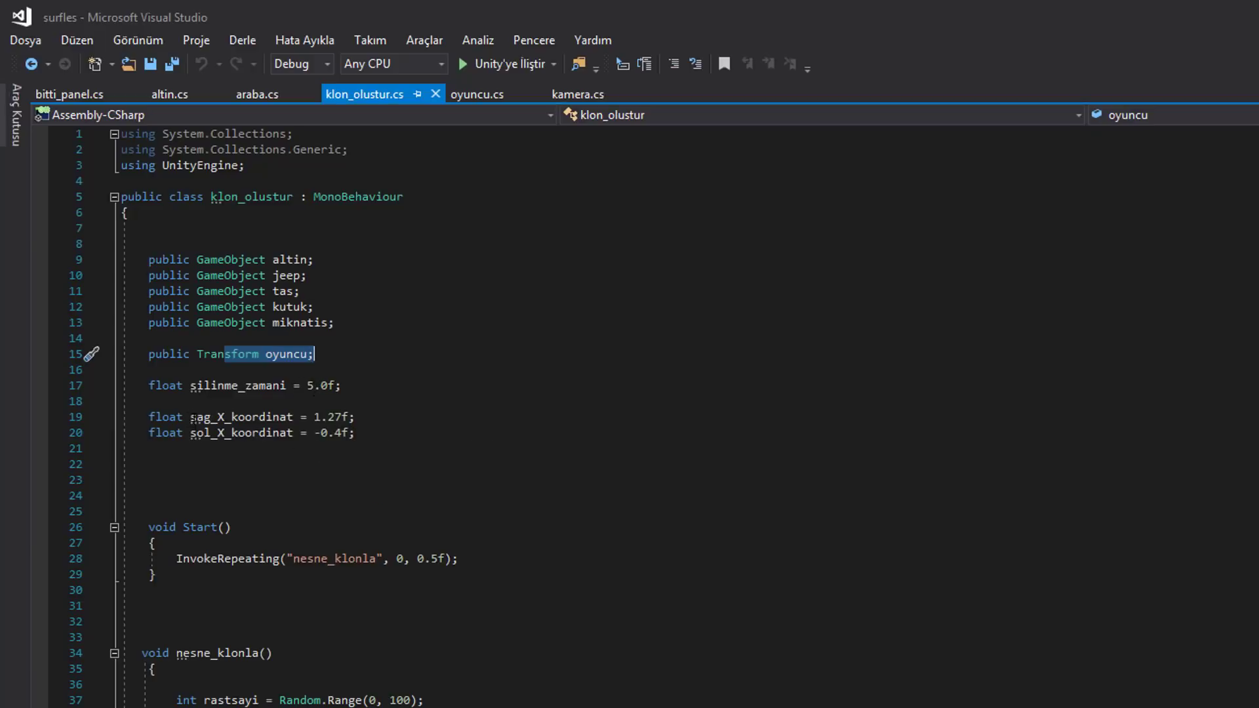
Highlight lane X coordinates 1.27f and -0.4f and Start repeating nesne_klonla every 0.5f.
left_click(191, 420)
left_click_drag(209, 433, 274, 443)
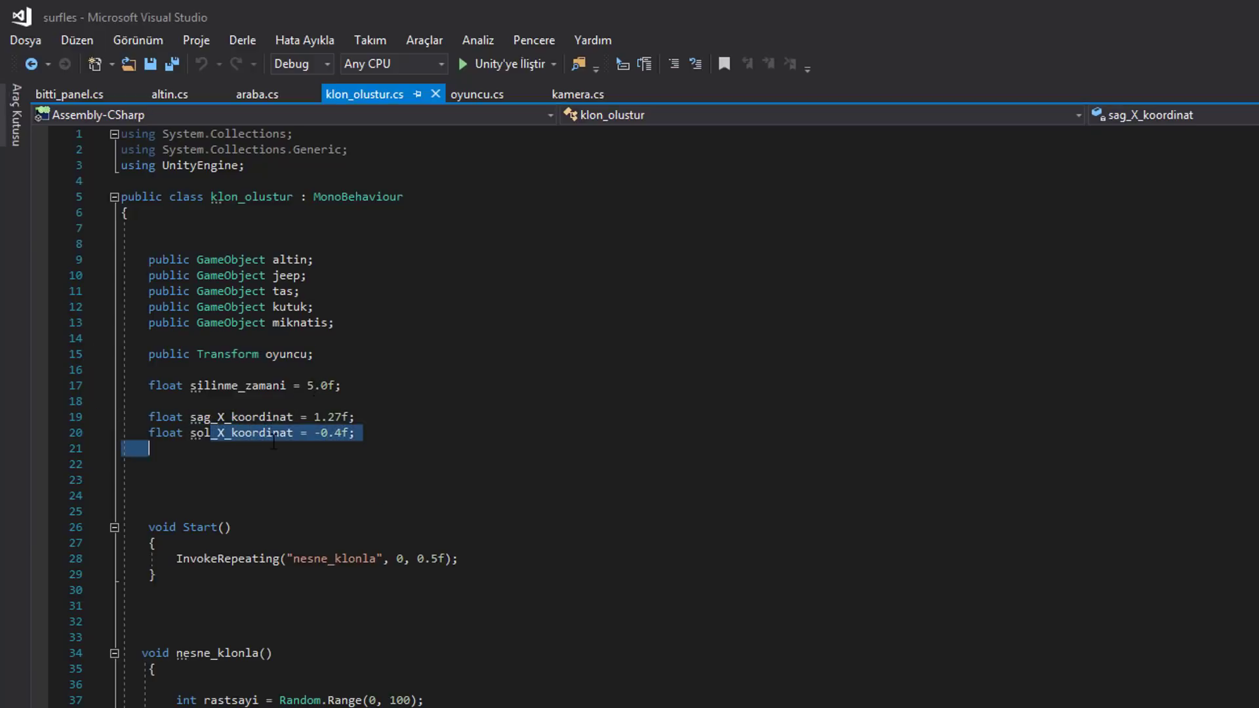
left_click_drag(334, 323, 218, 260)
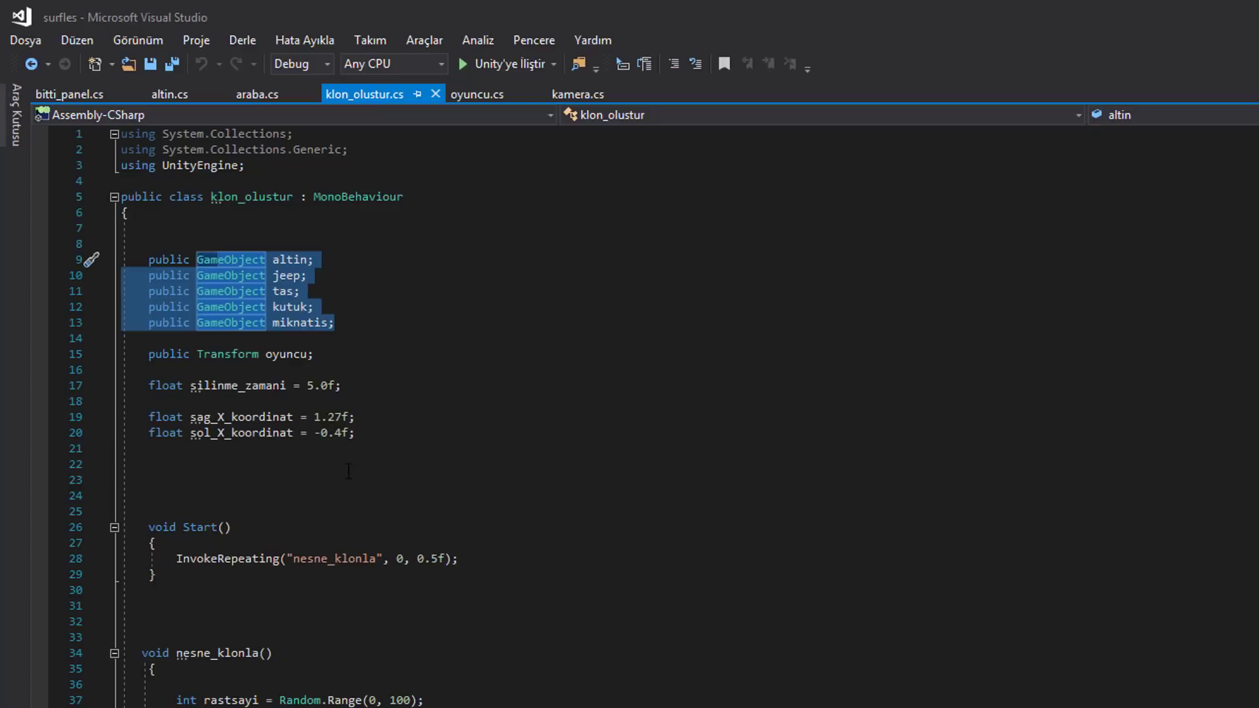
left_click_drag(314, 417, 355, 433)
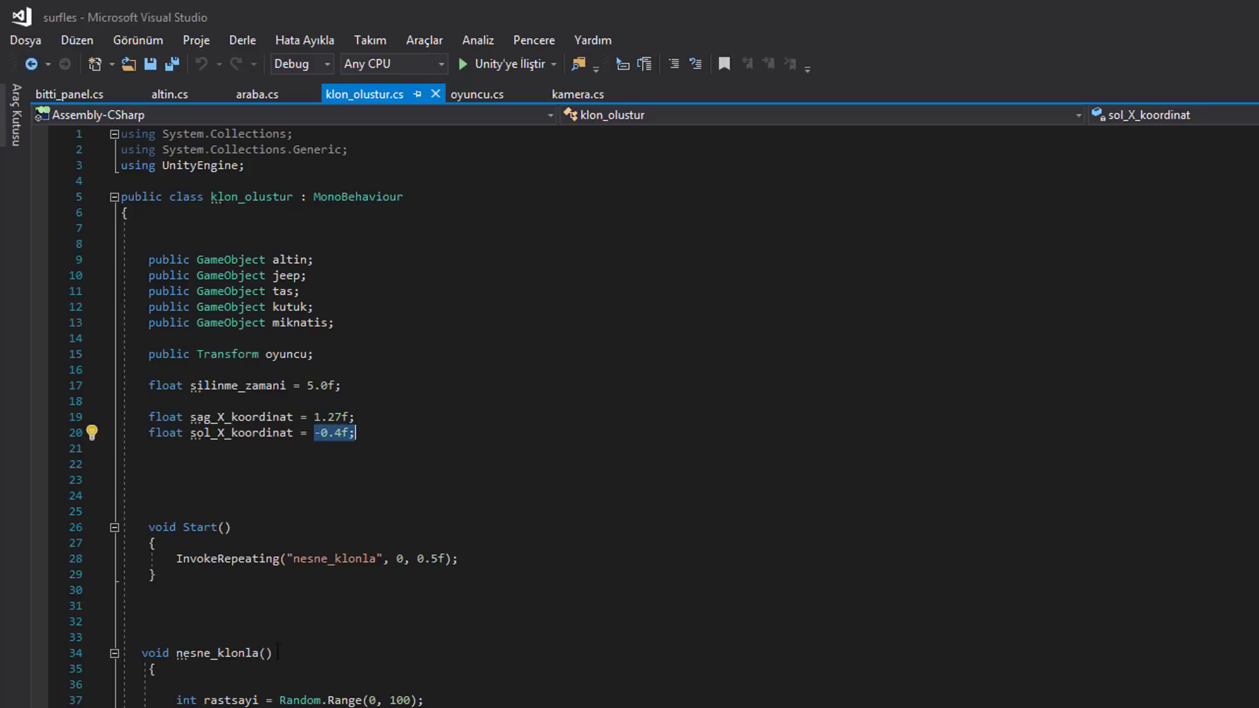
left_click_drag(183, 526, 232, 527)
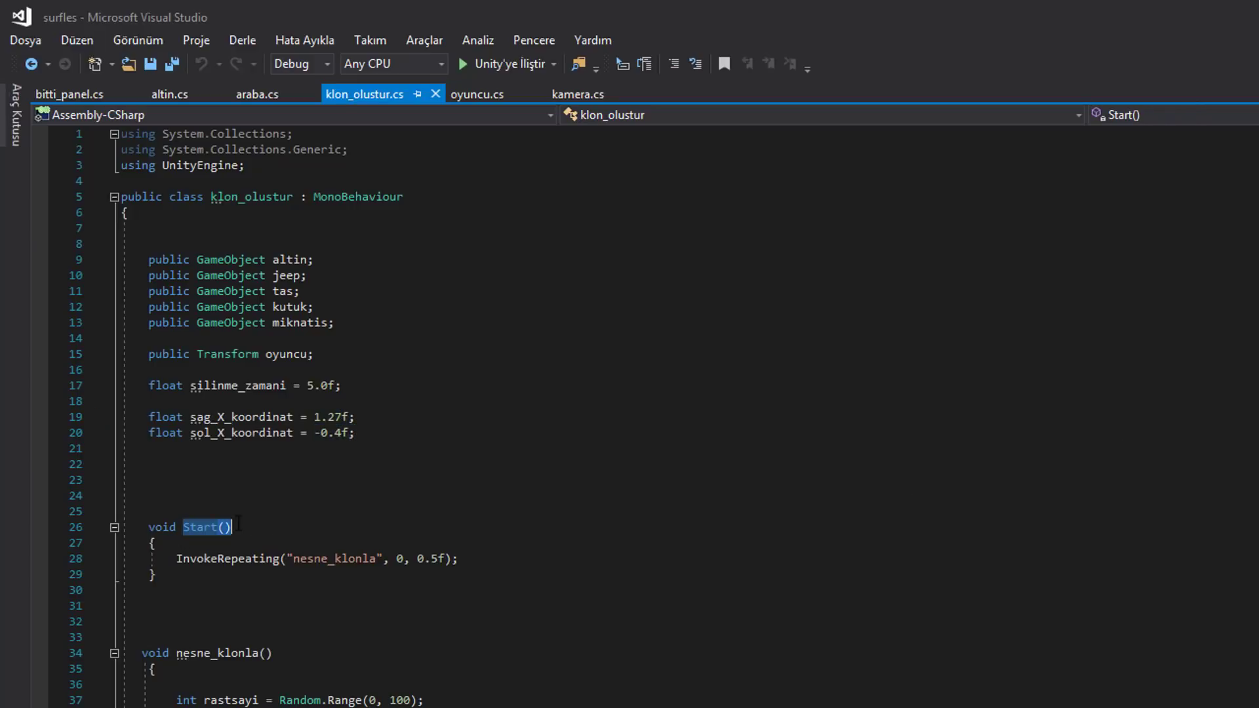
left_click_drag(175, 559, 445, 557)
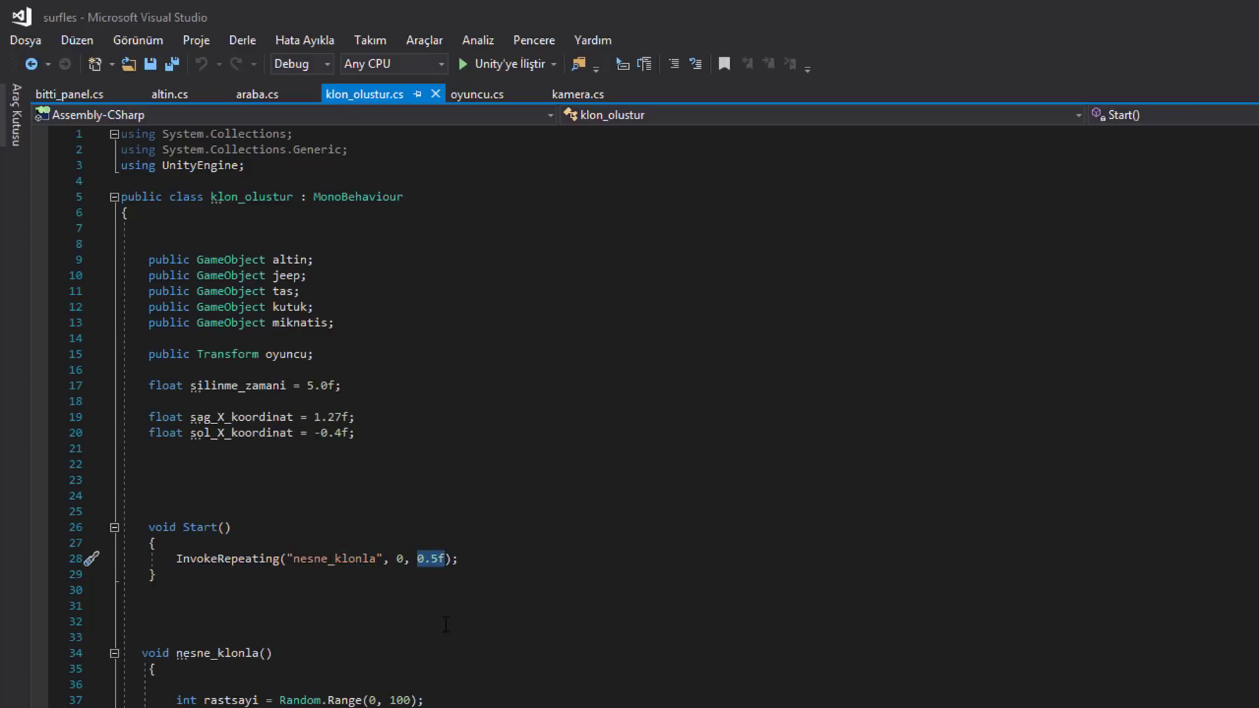
scroll(452, 590, "down", 6)
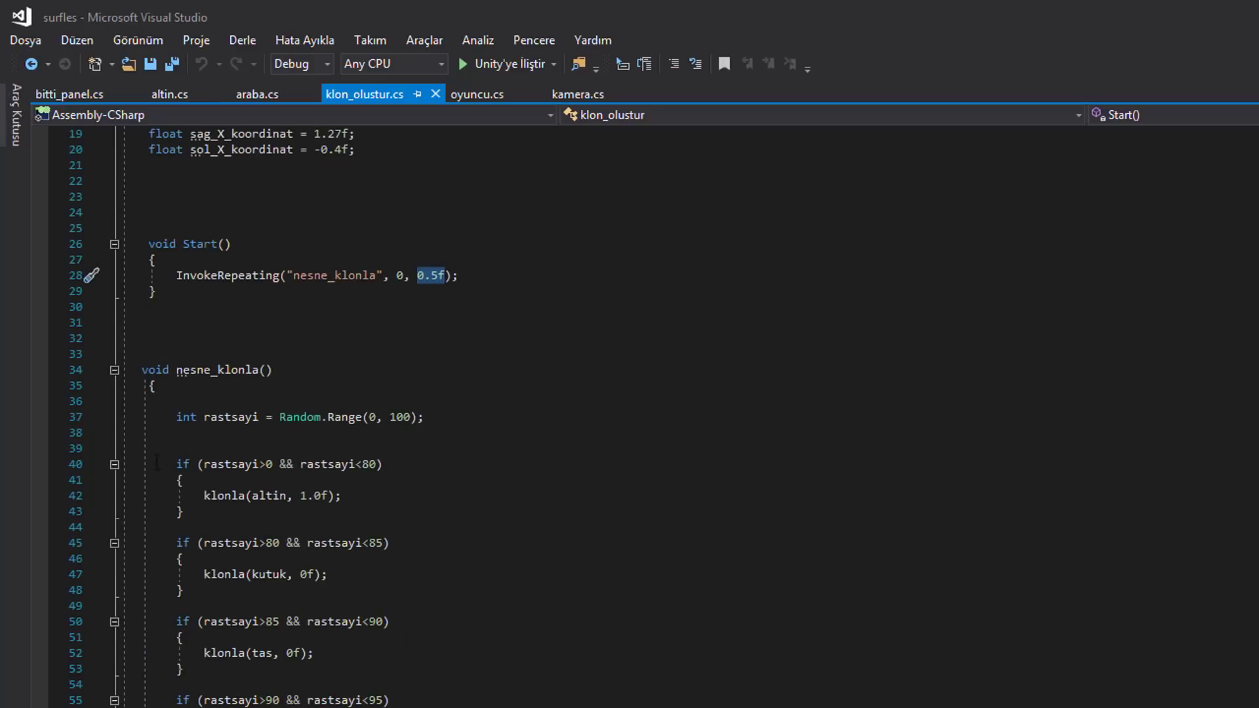
left_click_drag(190, 370, 272, 370)
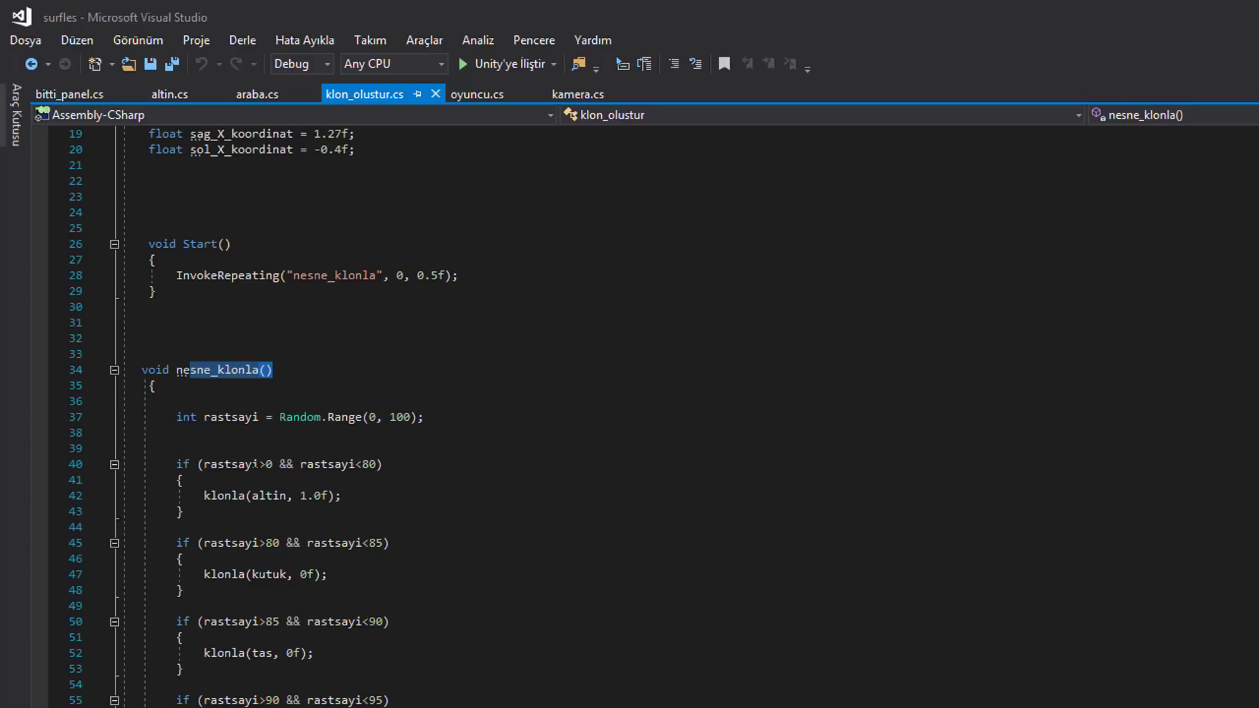
left_click_drag(369, 417, 424, 417)
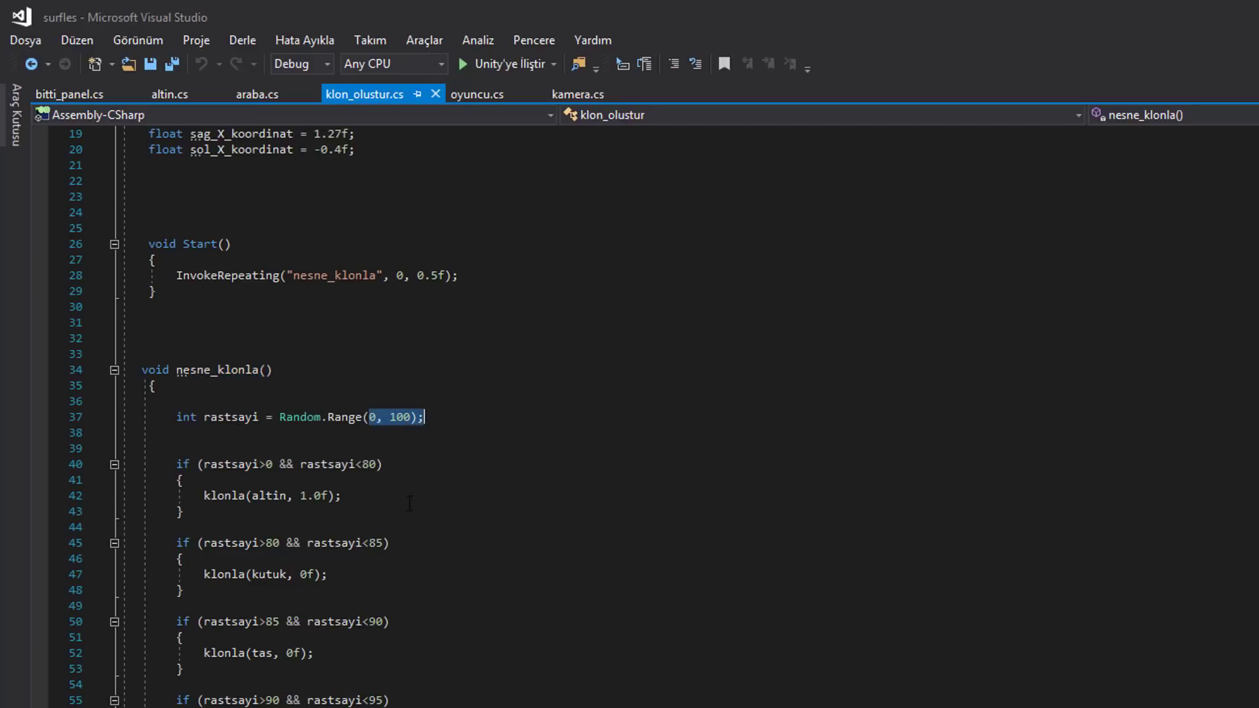
left_click(210, 417)
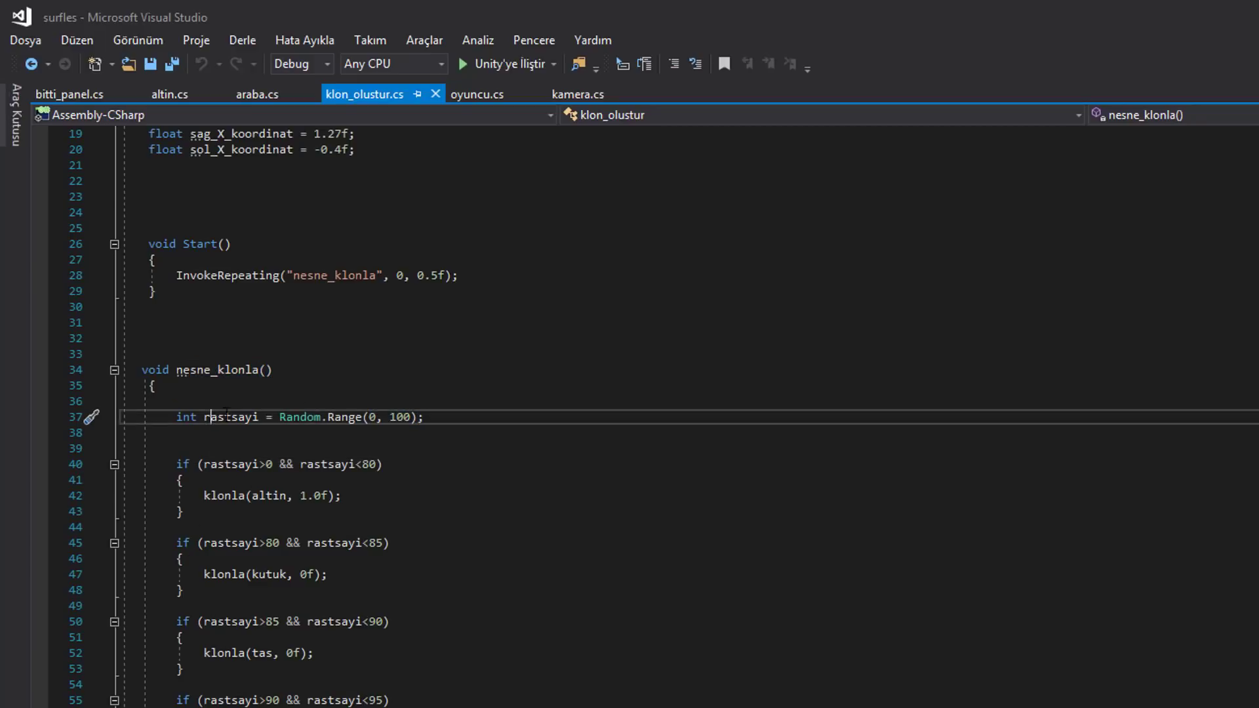
left_click(272, 497)
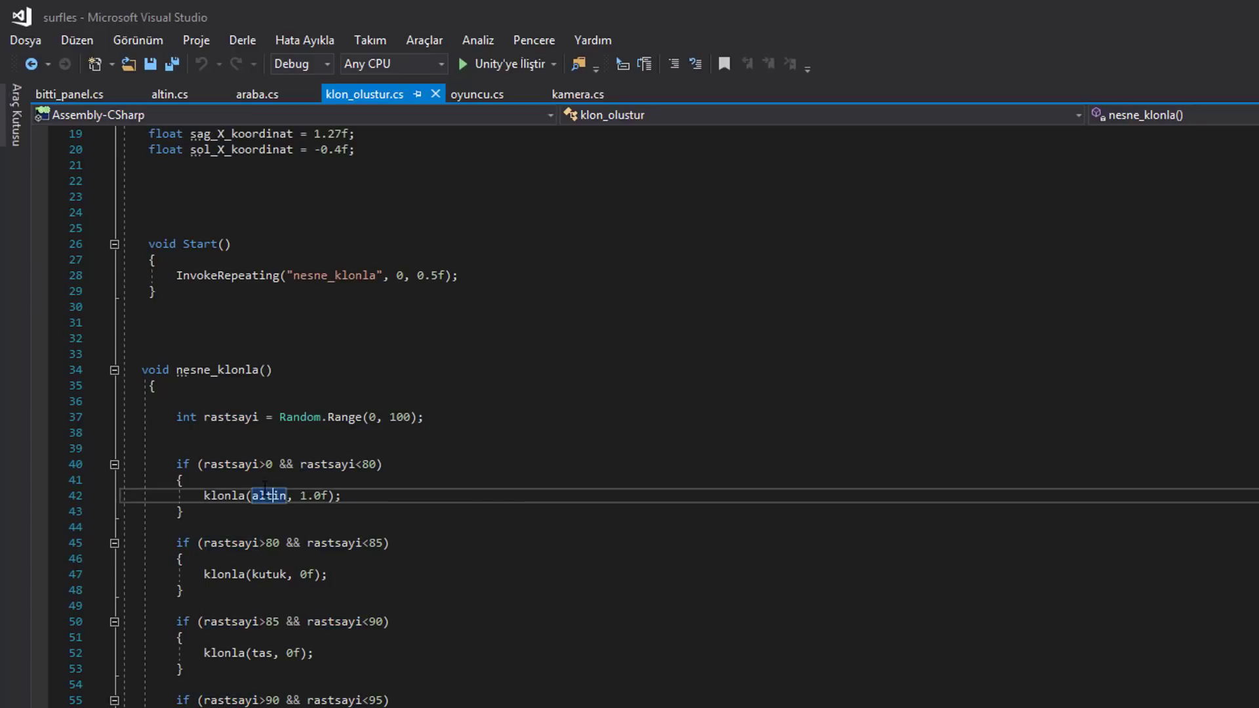
left_click(361, 465)
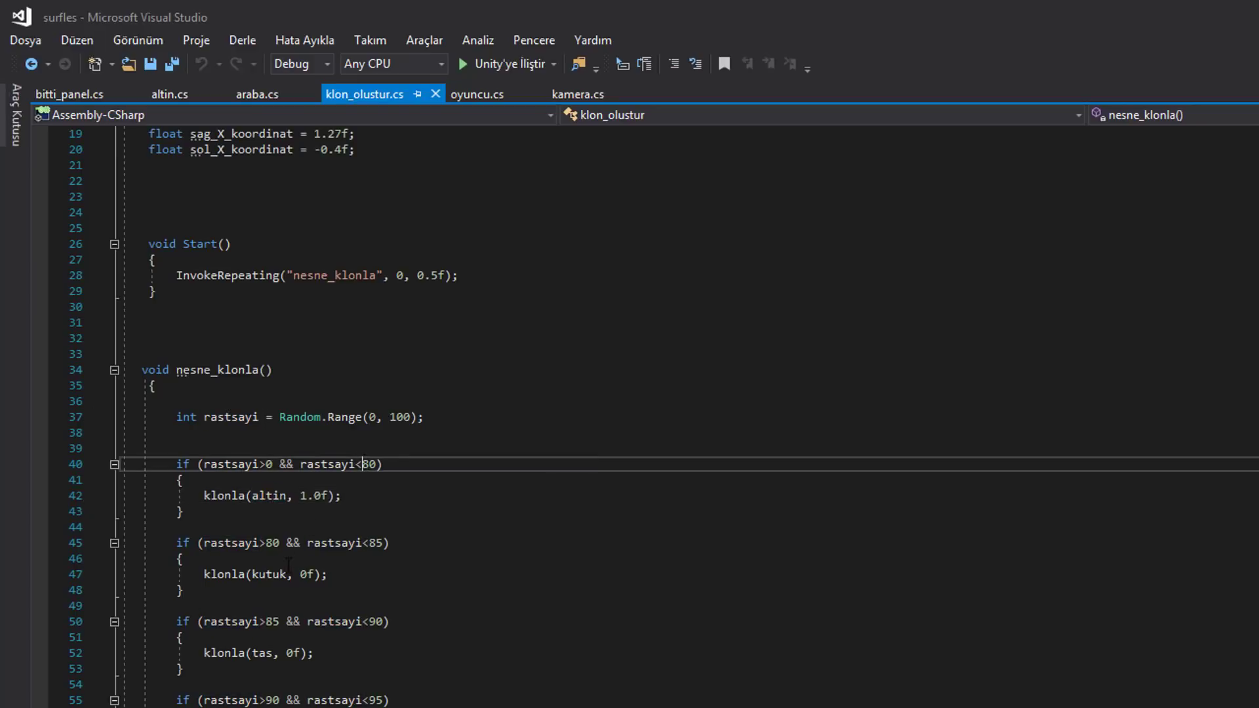
double_click(253, 497)
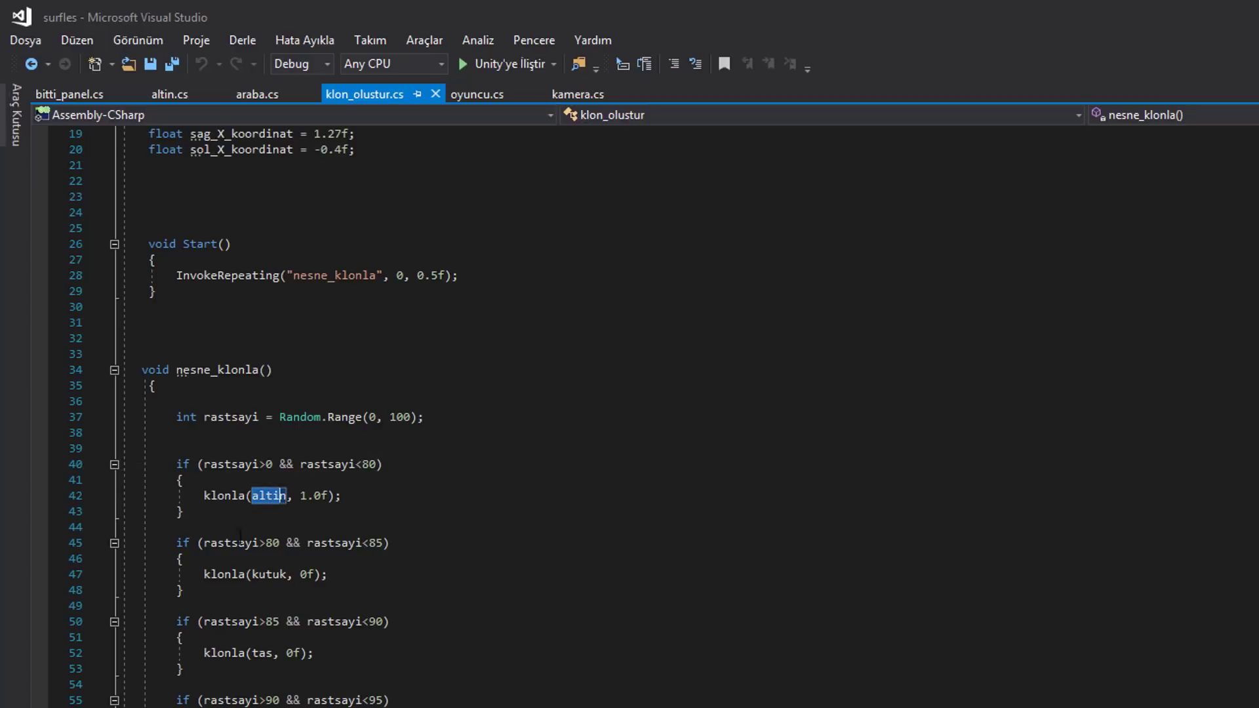
left_click_drag(205, 496, 400, 491)
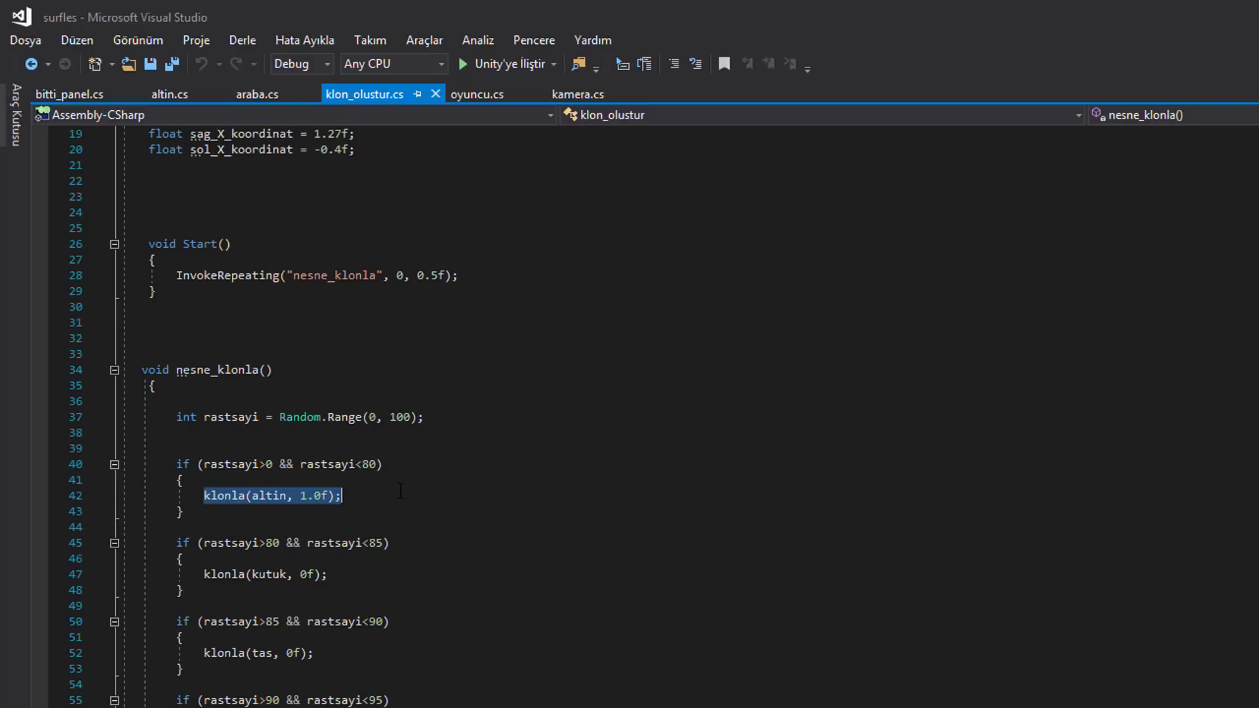
scroll(400, 491, "down", 2)
left_click(191, 339)
scroll(190, 339, "down", 5)
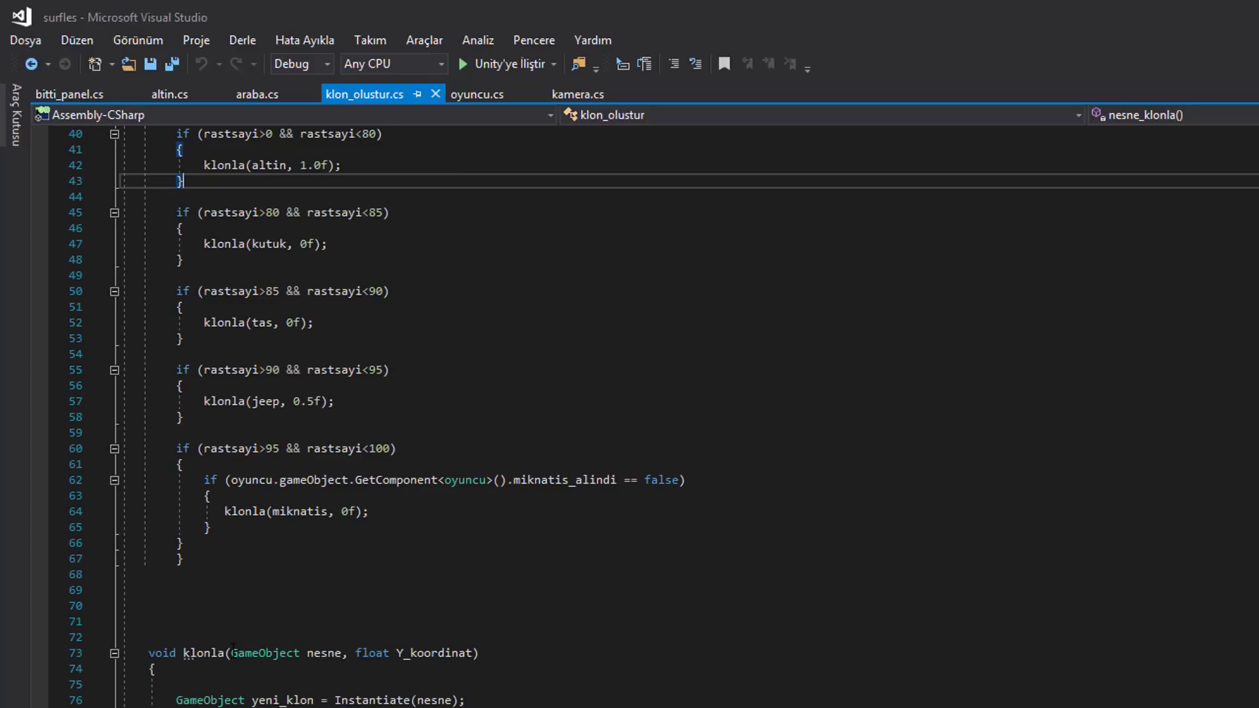
left_click_drag(307, 653, 480, 654)
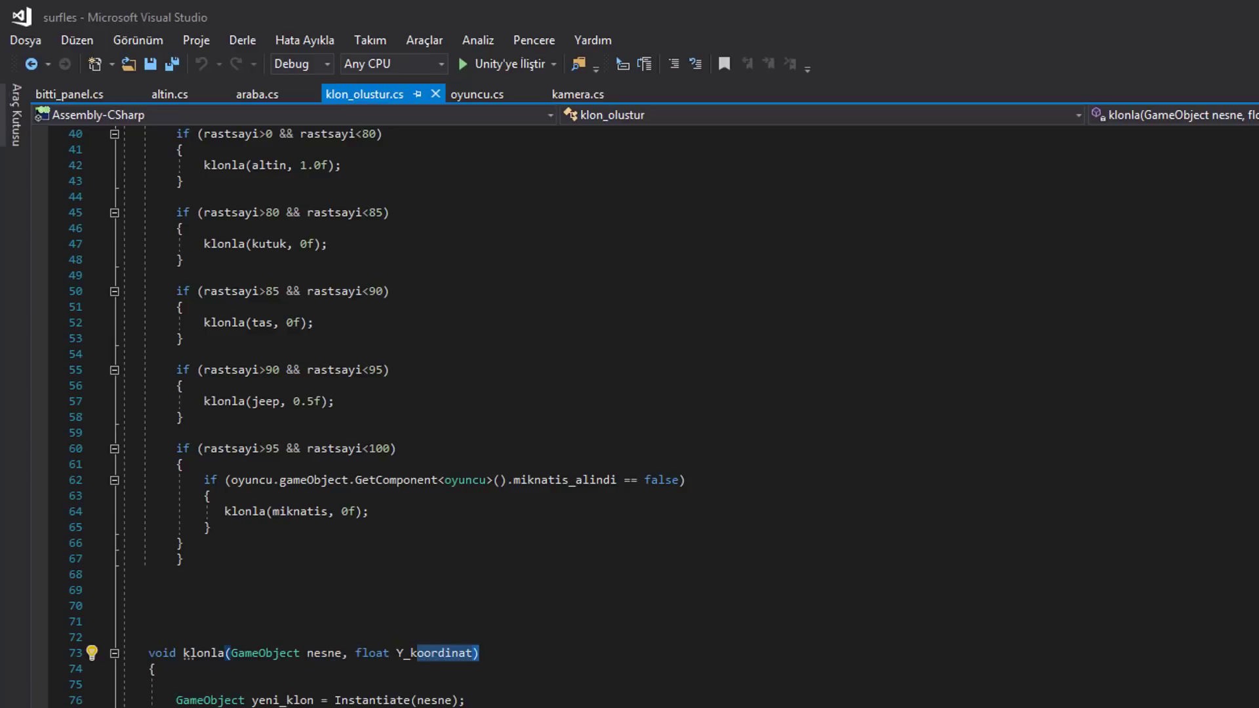
scroll(630, 413, "up", 3)
scroll(402, 575, "up", 4)
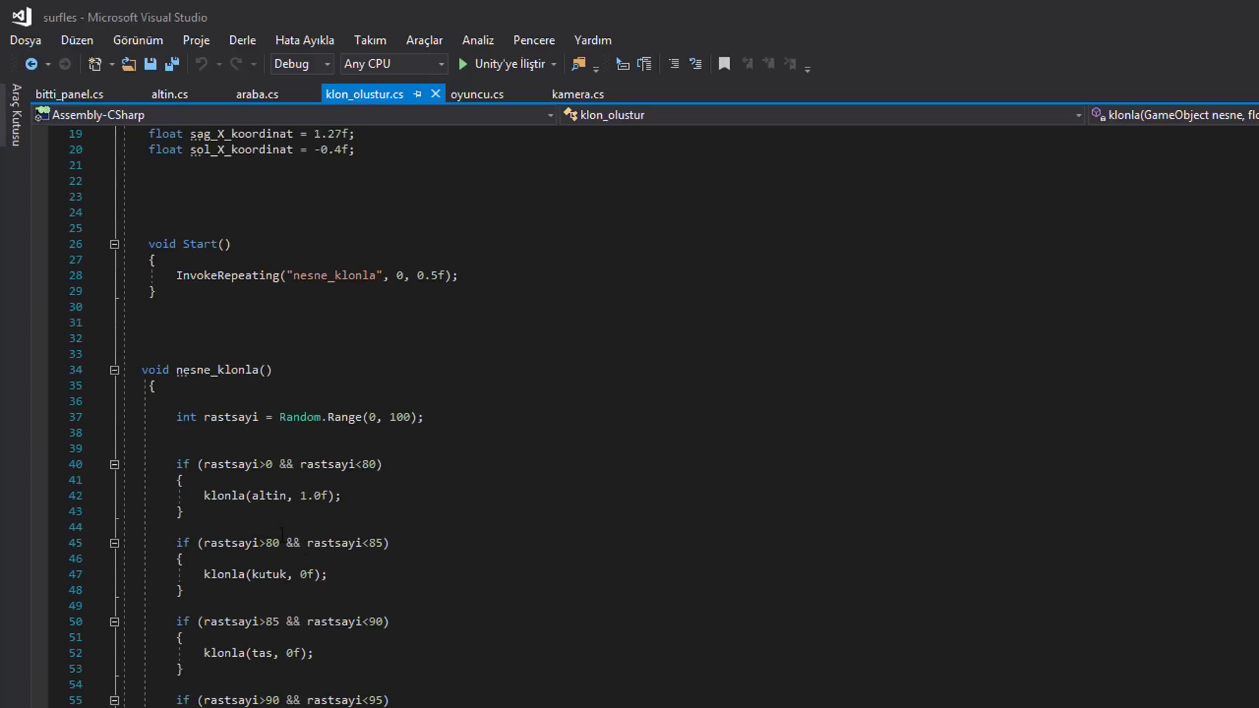
left_click(253, 495)
double_click(314, 495)
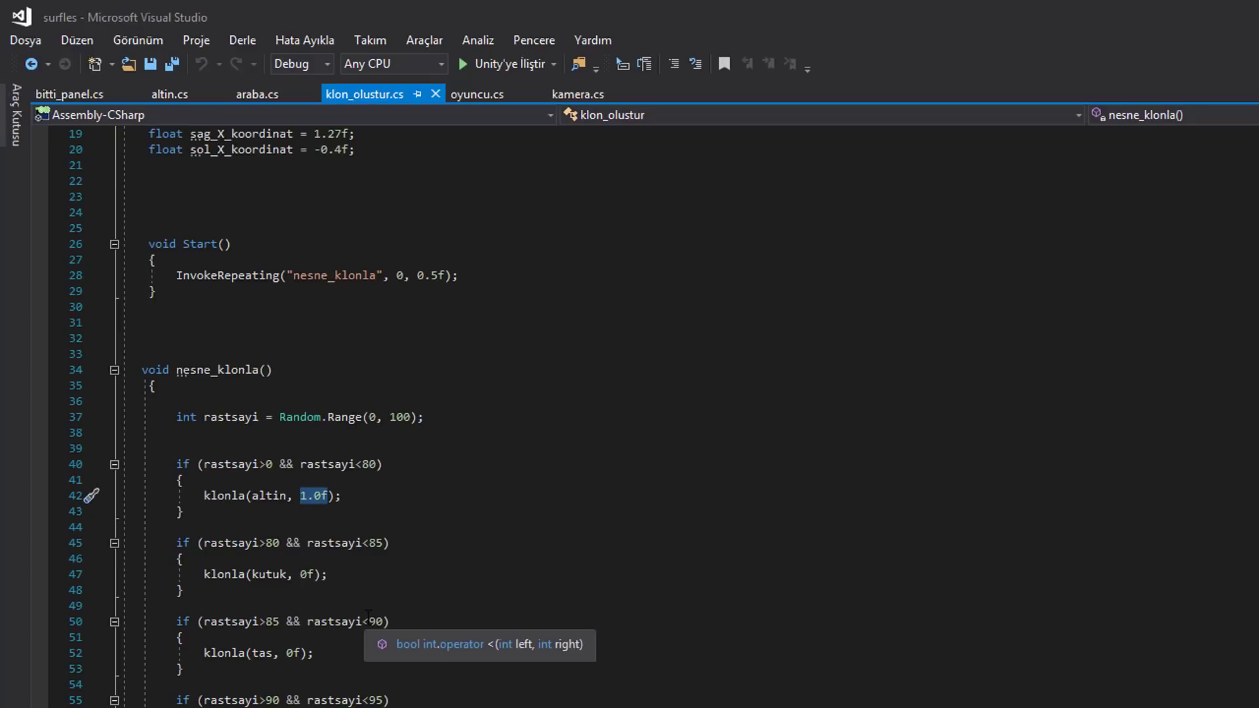
left_click(384, 543)
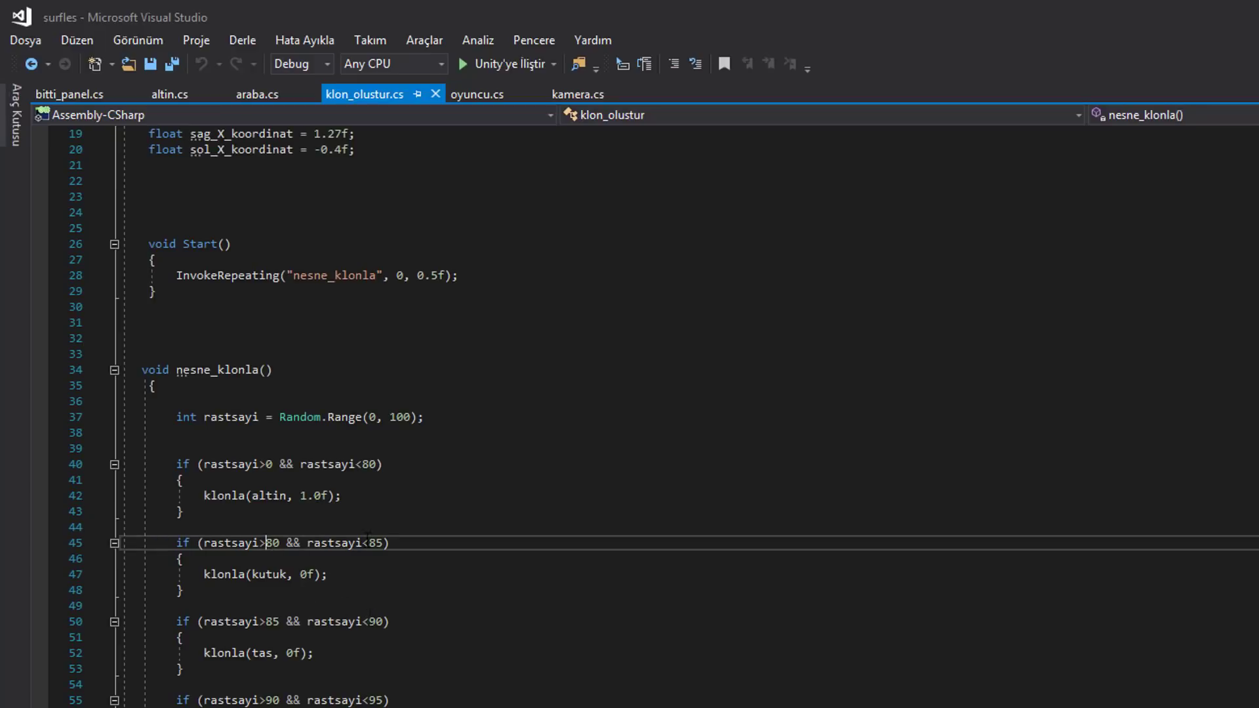
left_click(384, 530)
left_click(269, 575)
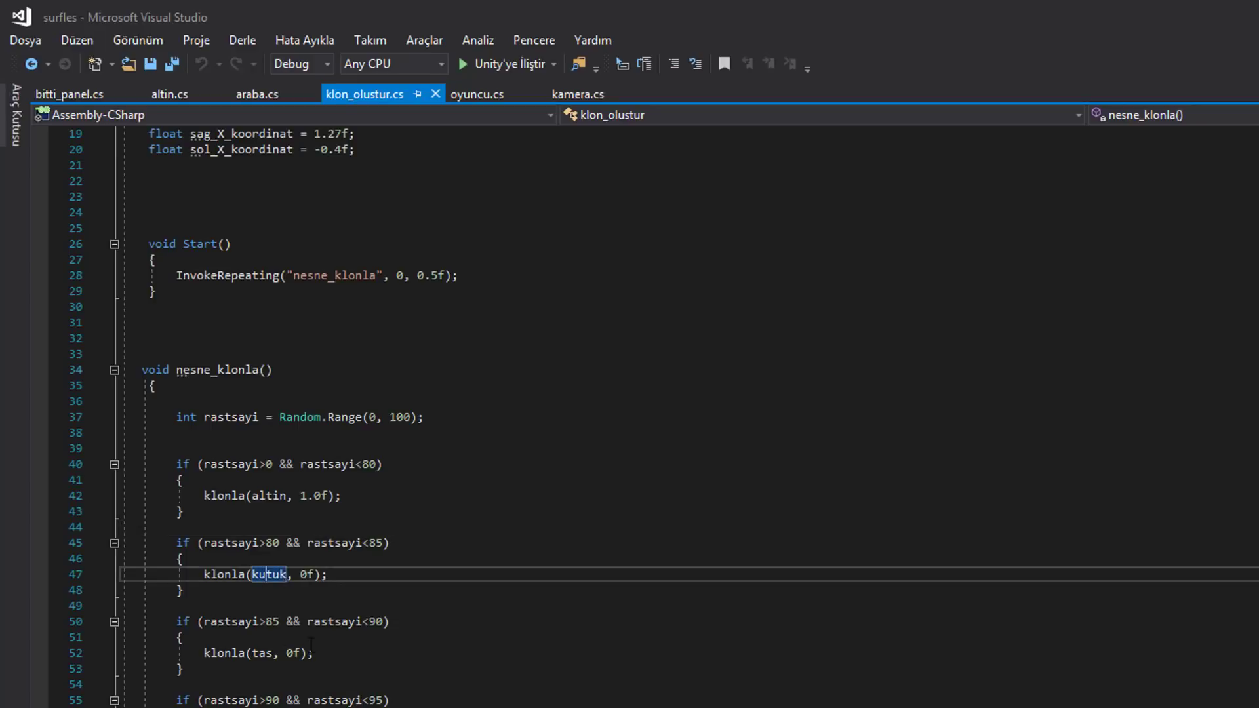
left_click(306, 575)
left_click(270, 622)
left_click(369, 622)
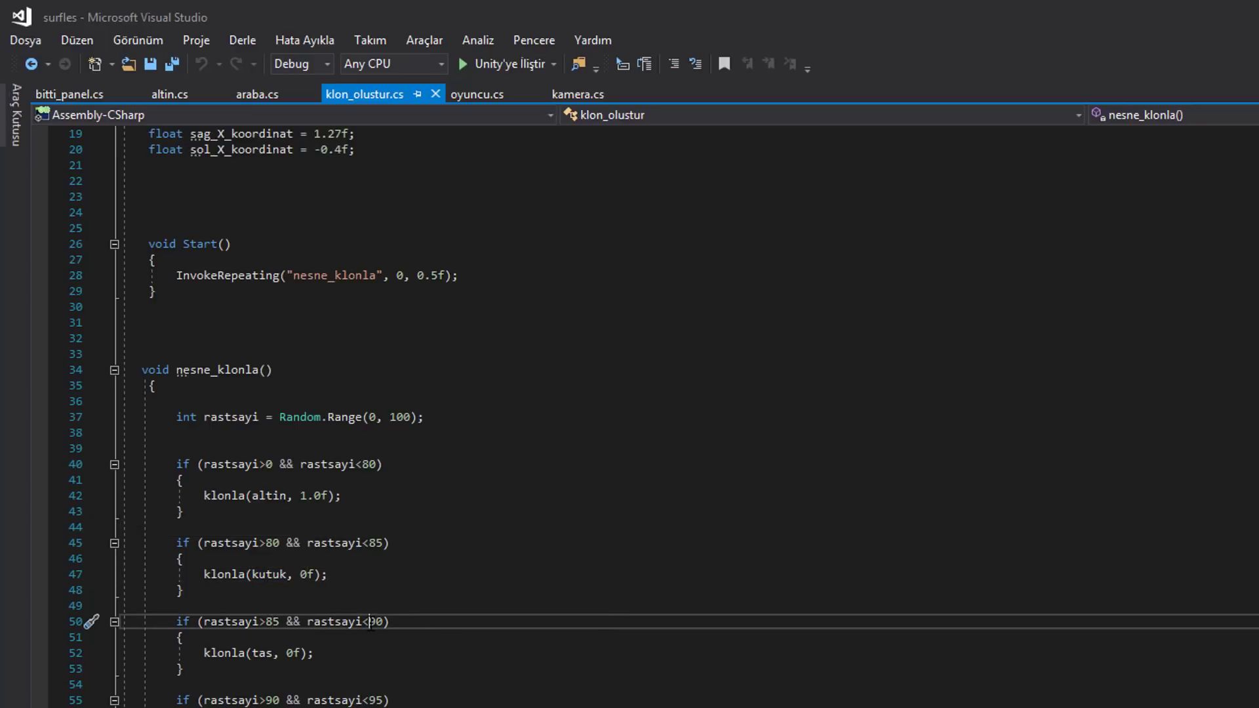
left_click(270, 666)
left_click(362, 700)
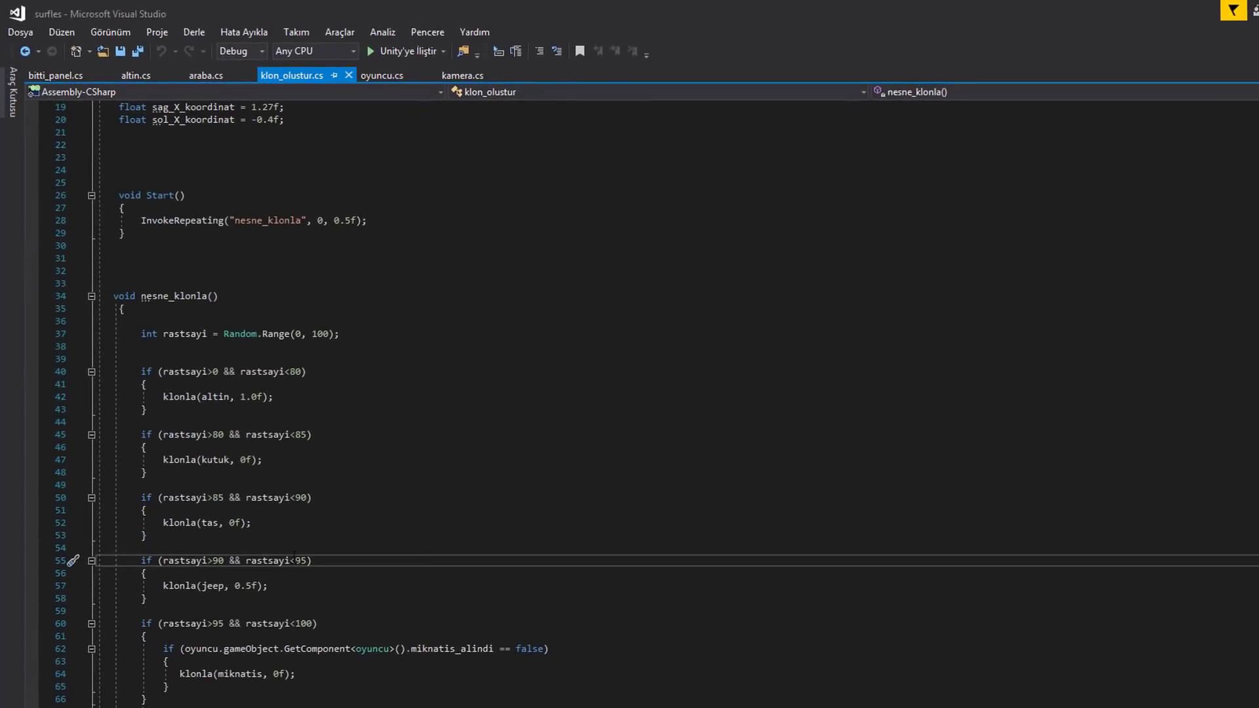
left_click(218, 585)
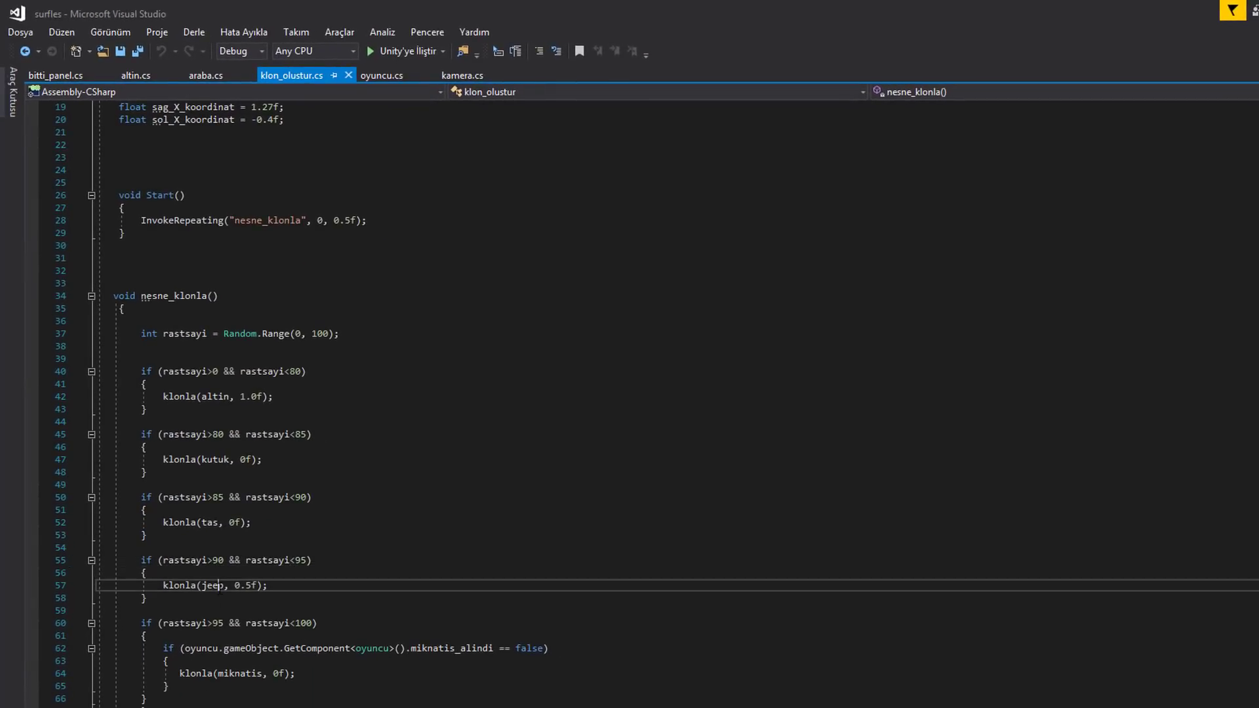
left_click(213, 623)
left_click(240, 674)
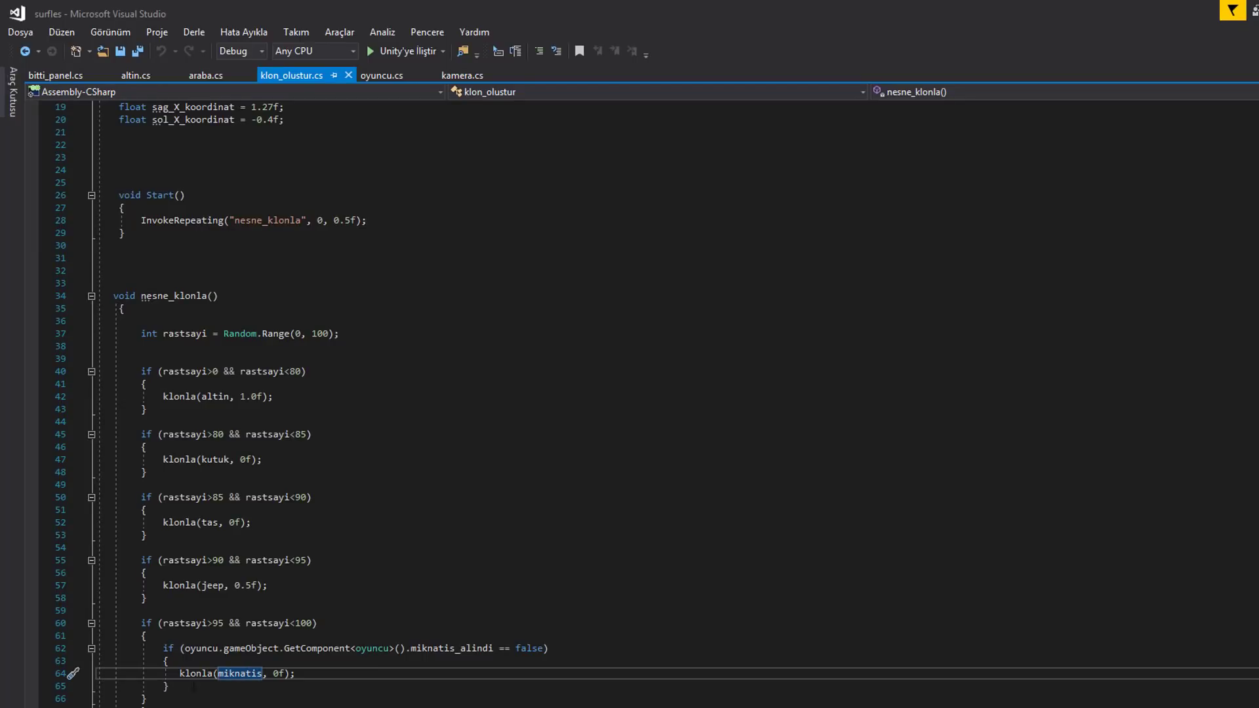
triple_click(354, 648)
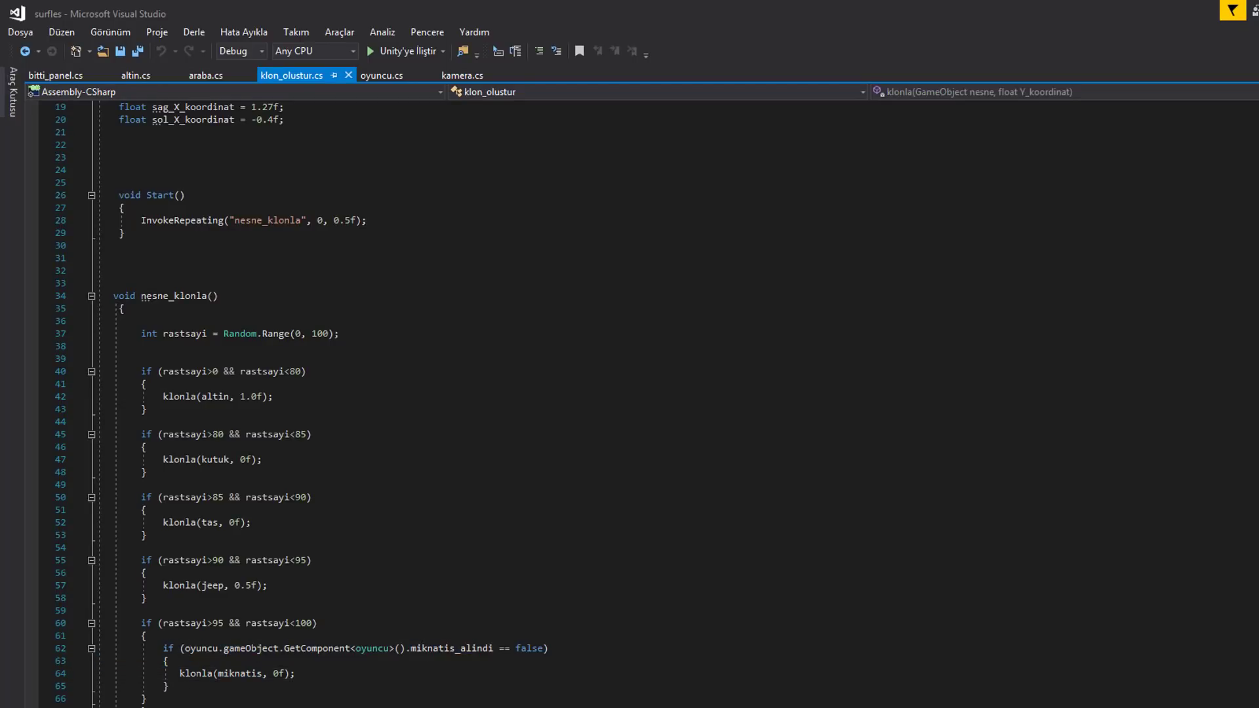
key("Down")
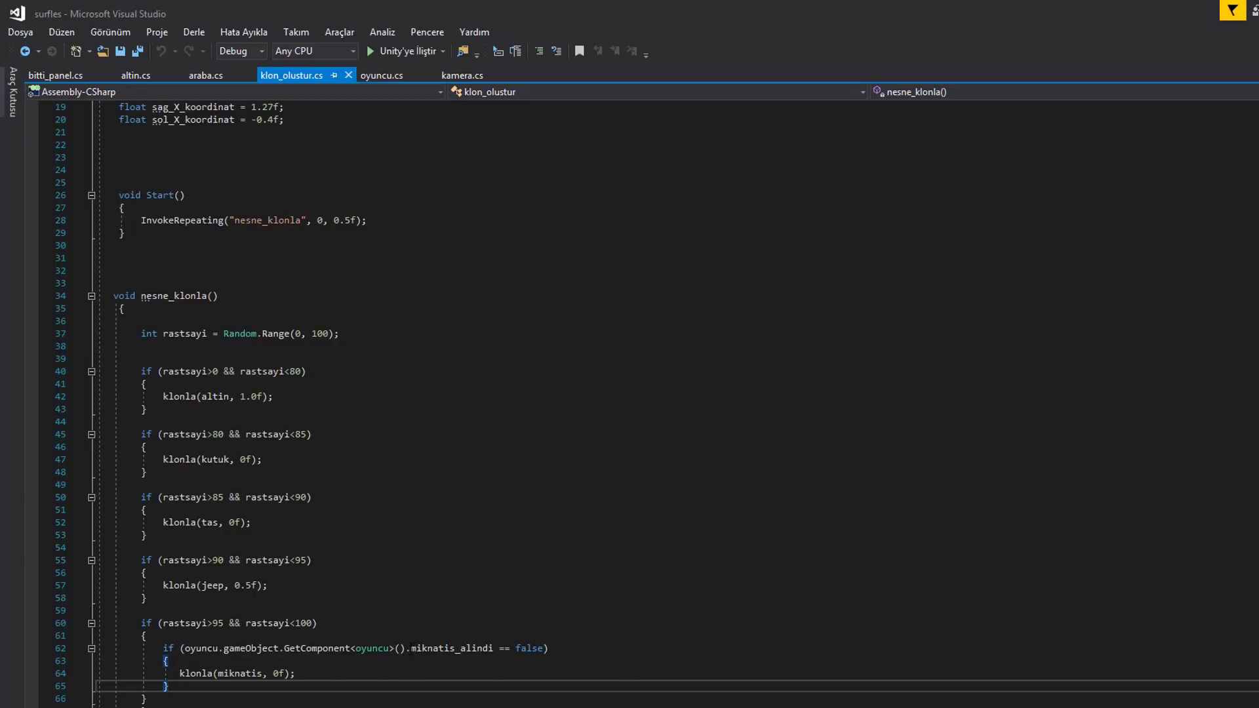
left_click_drag(411, 648, 494, 648)
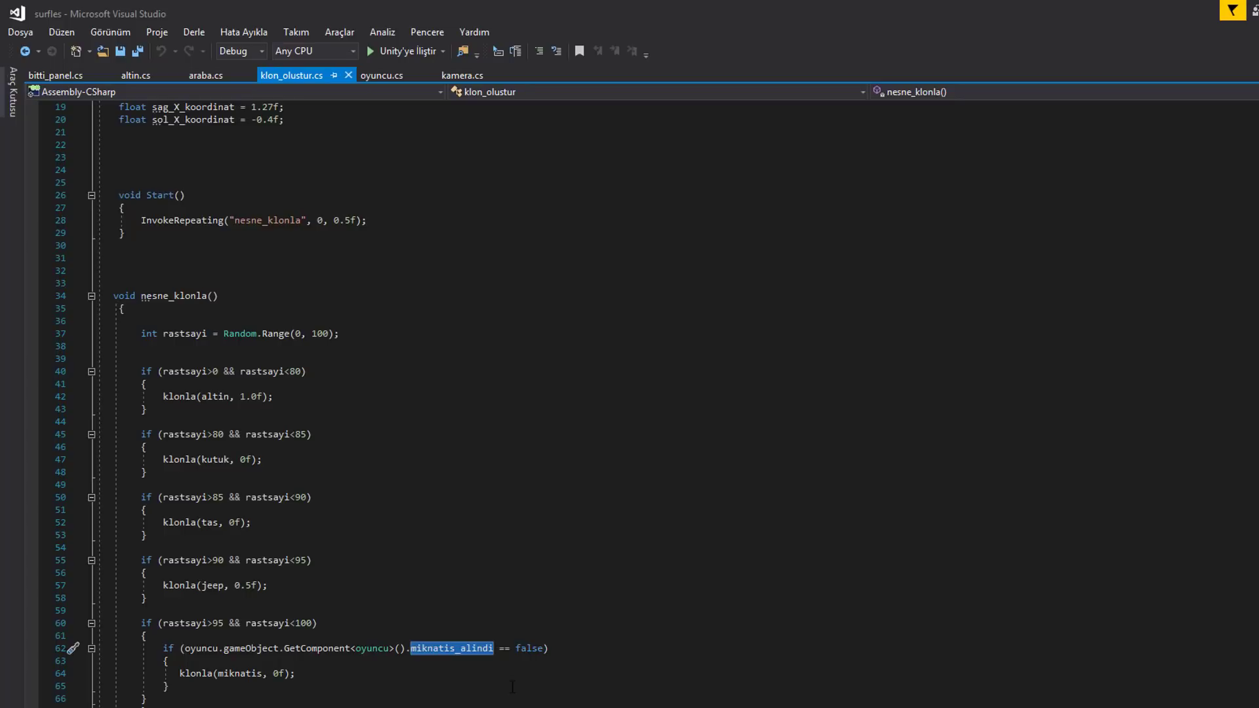
left_click(499, 695)
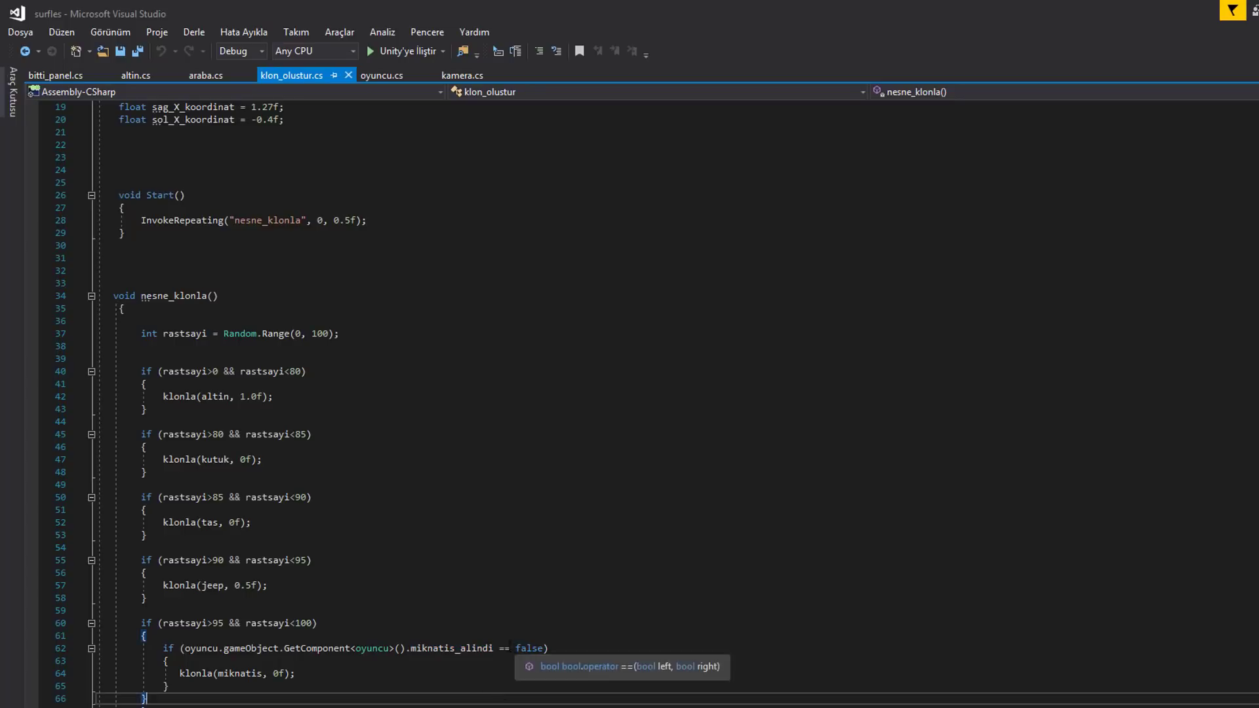
left_click_drag(510, 649, 543, 648)
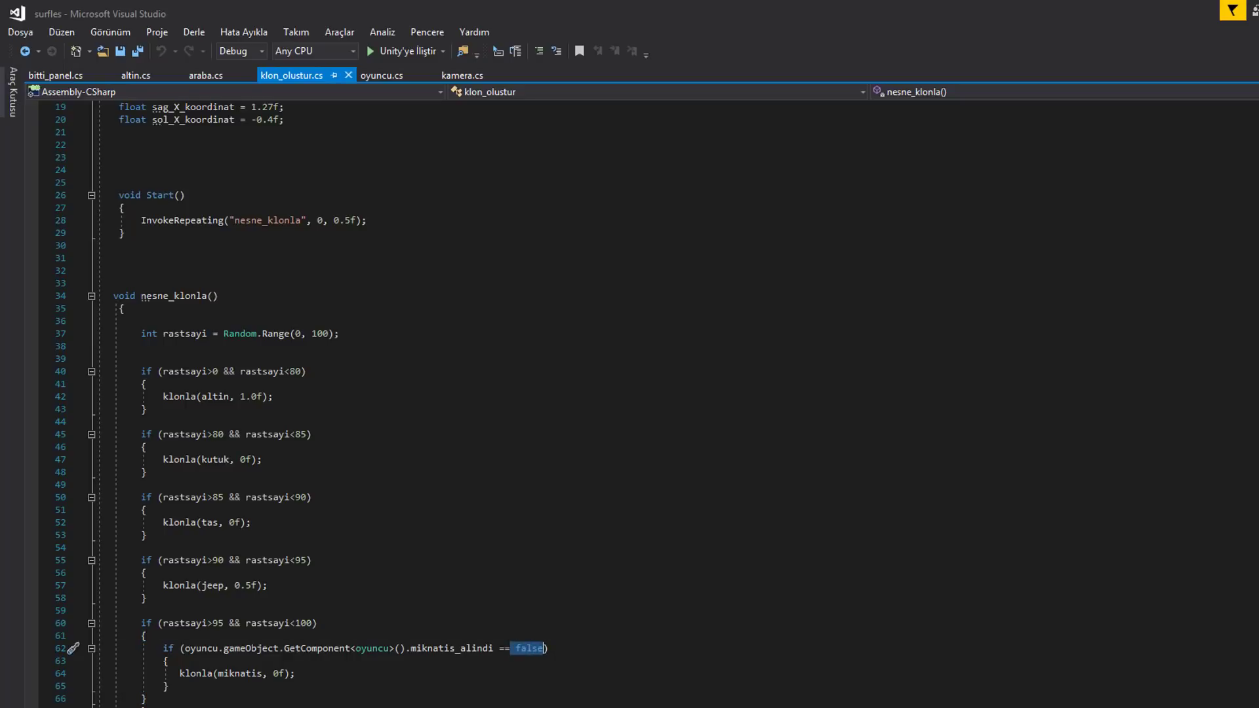
left_click_drag(201, 673, 267, 673)
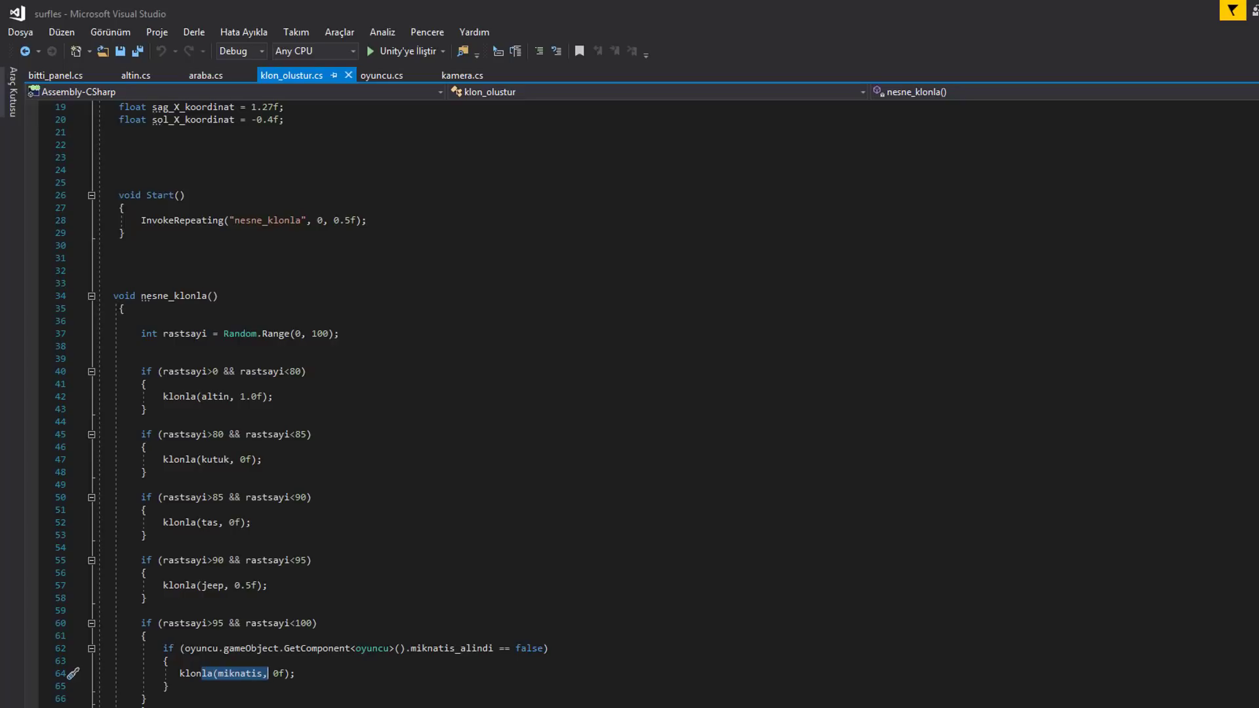
scroll(417, 600, "down", 1)
scroll(423, 602, "down", 4)
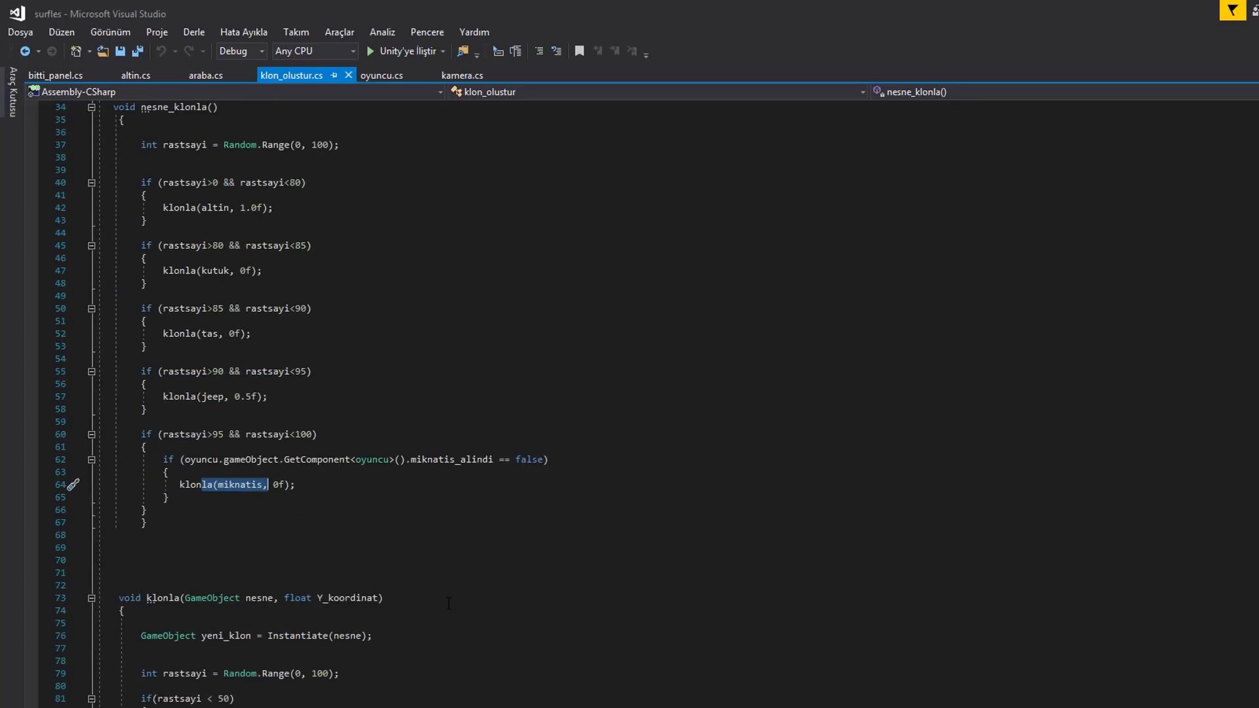
scroll(433, 604, "down", 2)
scroll(445, 605, "down", 3)
scroll(445, 605, "down", 1)
scroll(226, 315, "up", 4)
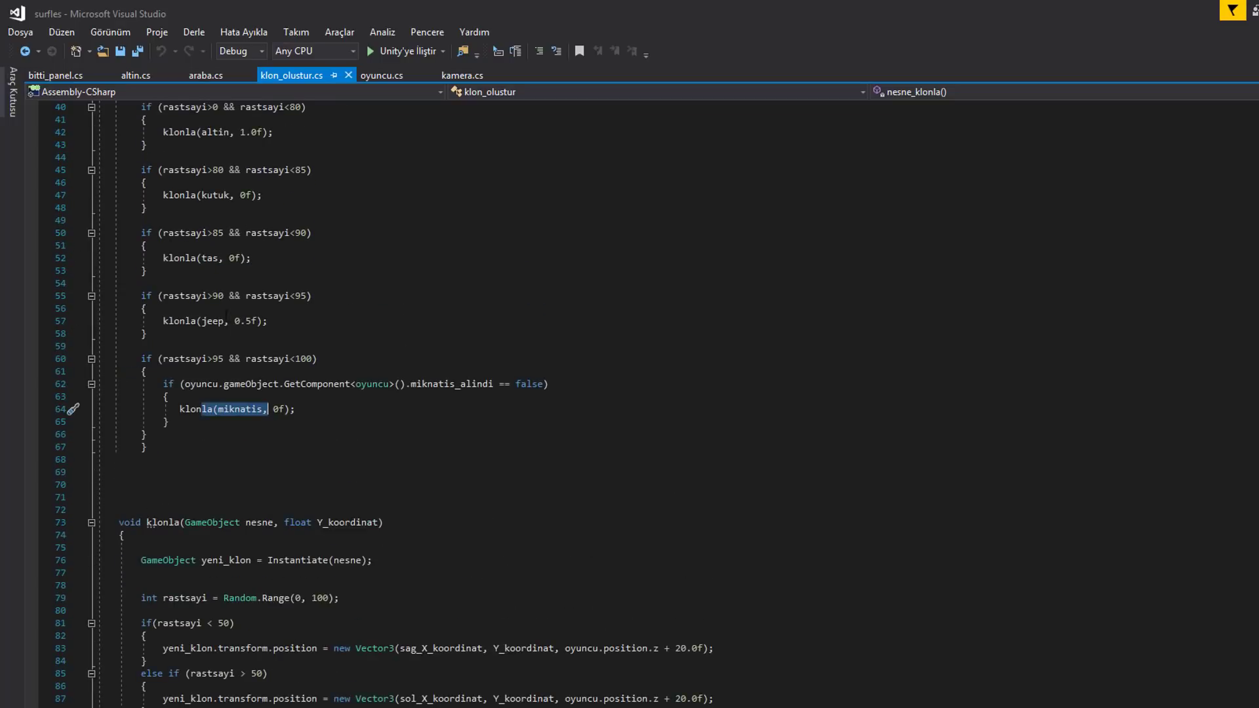
left_click_drag(164, 320, 312, 313)
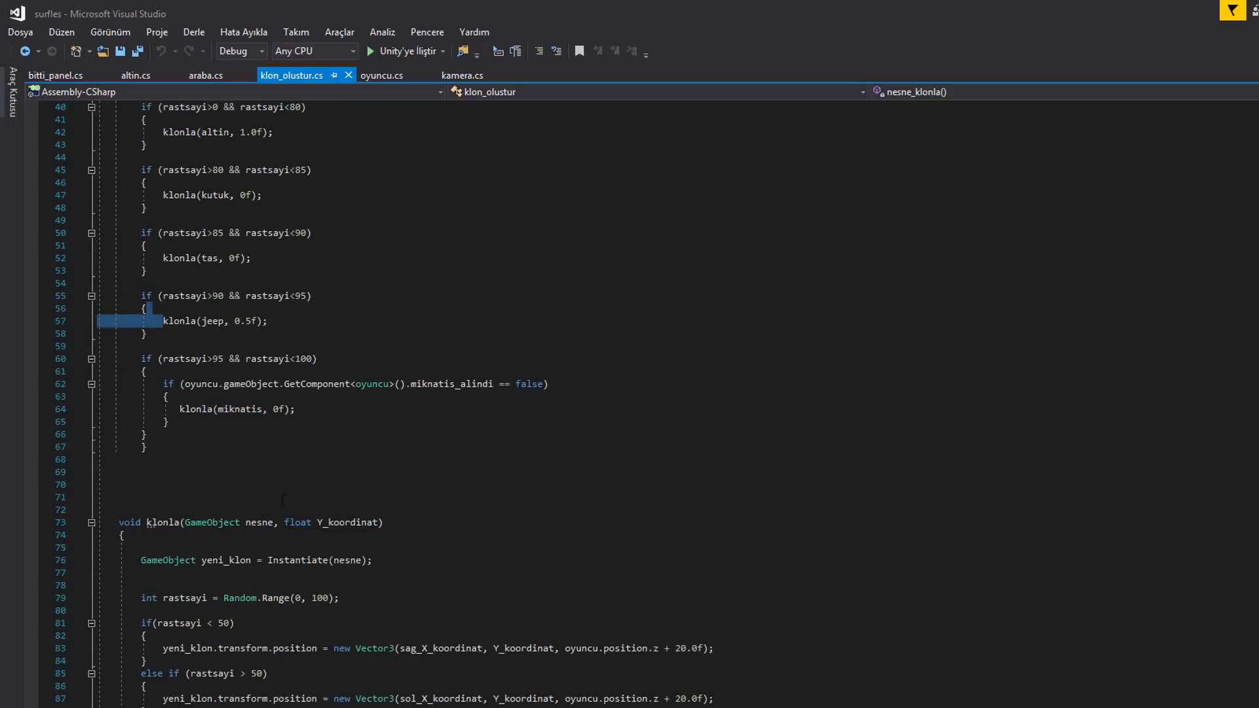
left_click(337, 522)
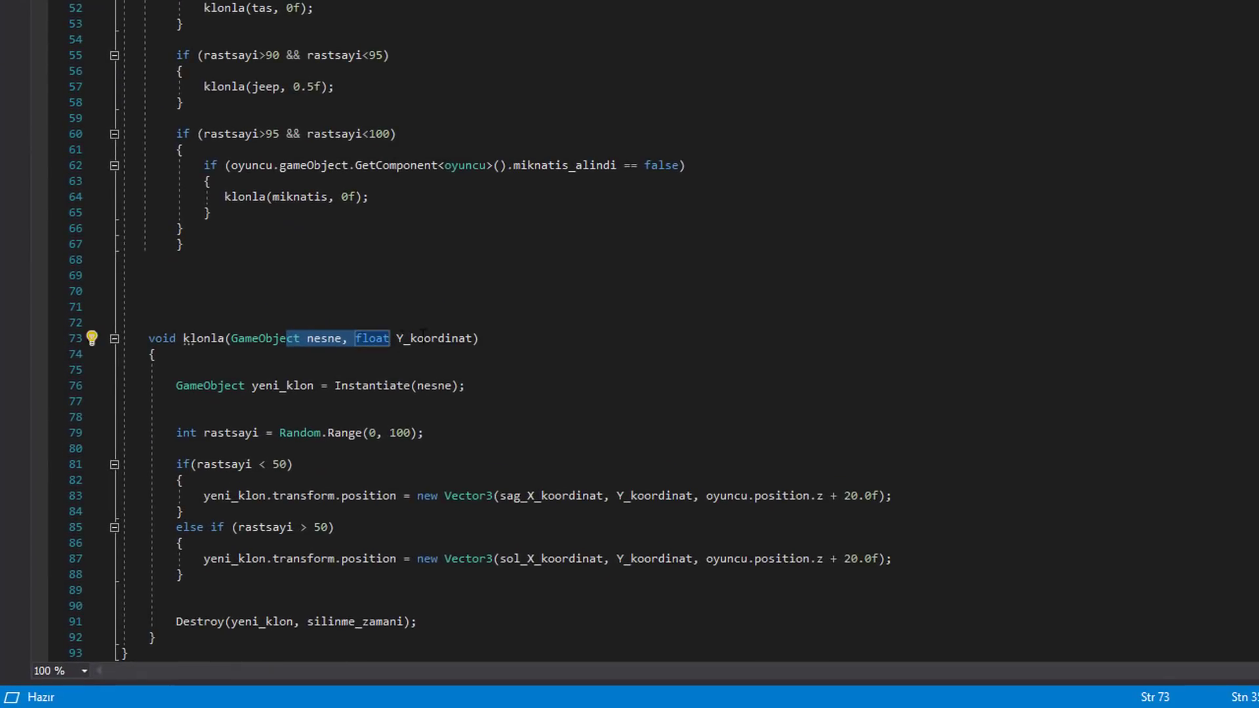
left_click(309, 346)
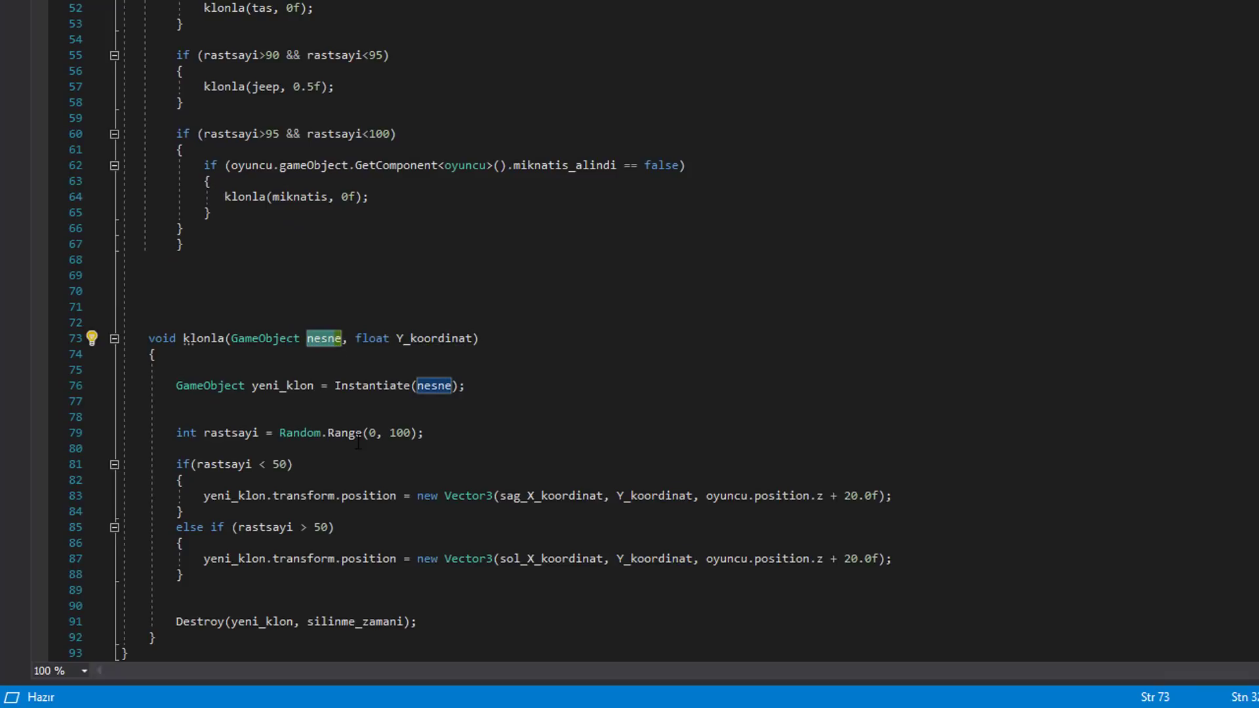
left_click(461, 338)
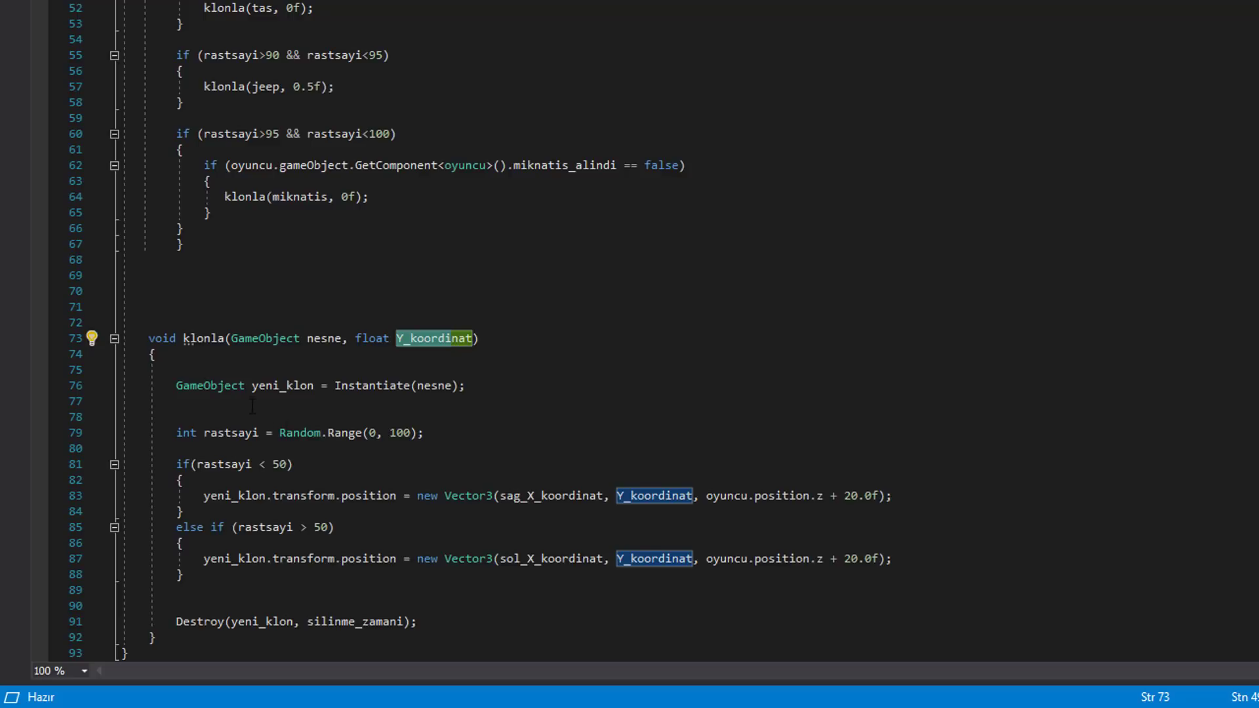
left_click_drag(257, 386, 328, 386)
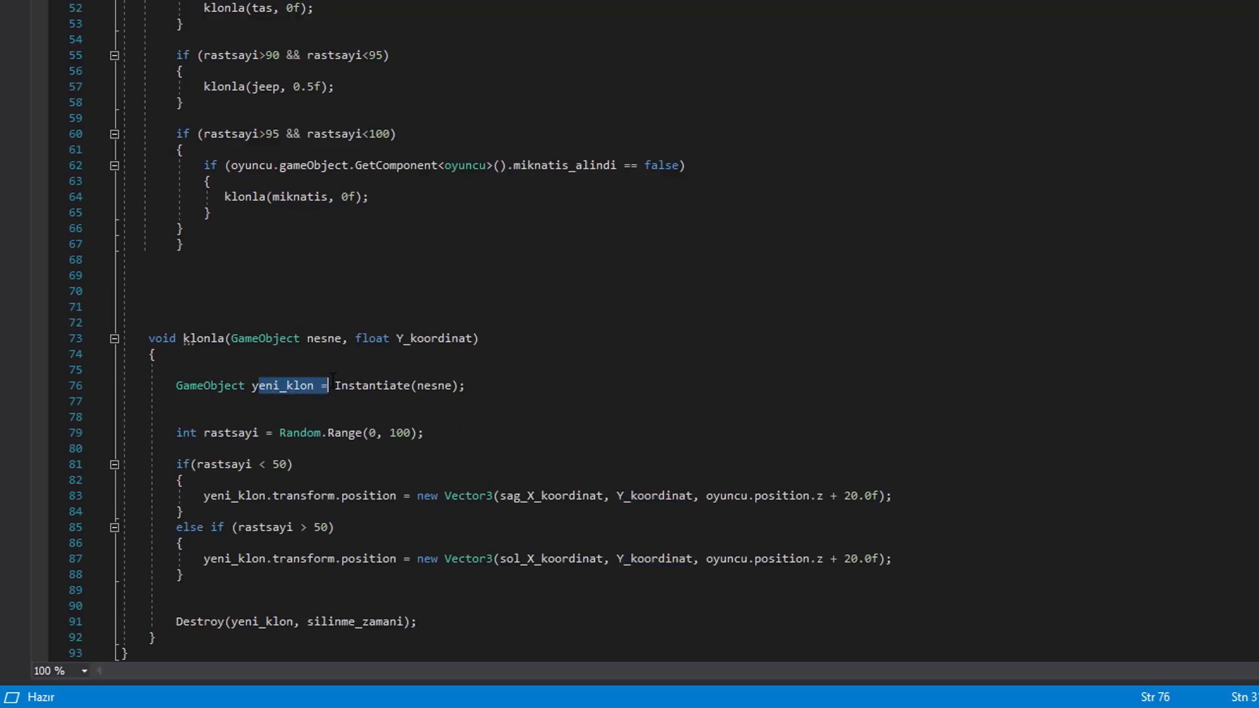
left_click(312, 346)
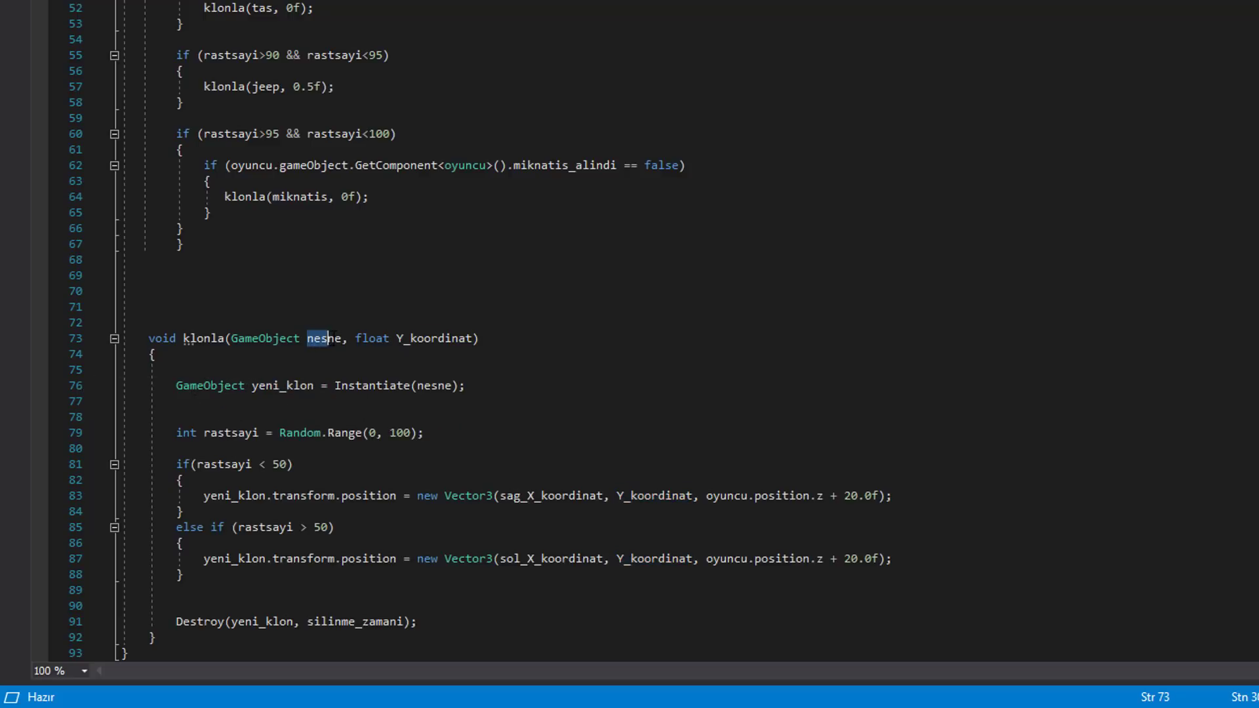
left_click(335, 385)
key("shift+Up")
left_click(474, 386, "shift")
left_click_drag(315, 433, 424, 433)
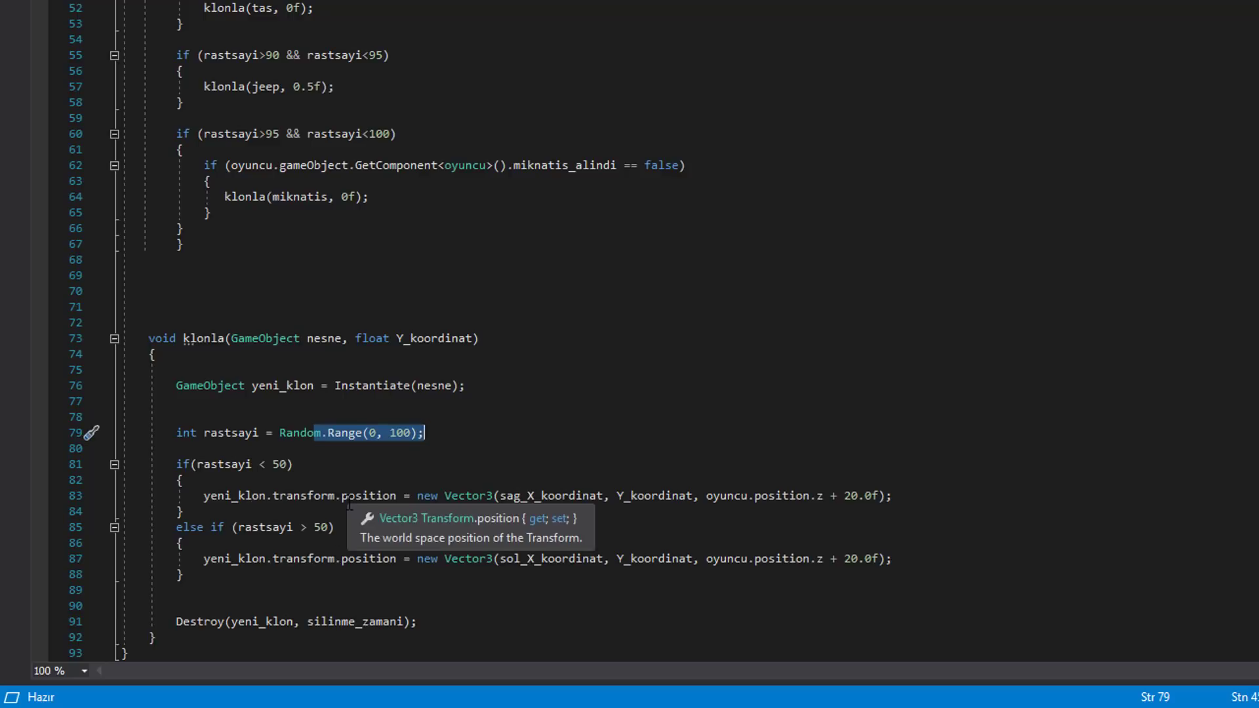
left_click_drag(500, 495, 604, 495)
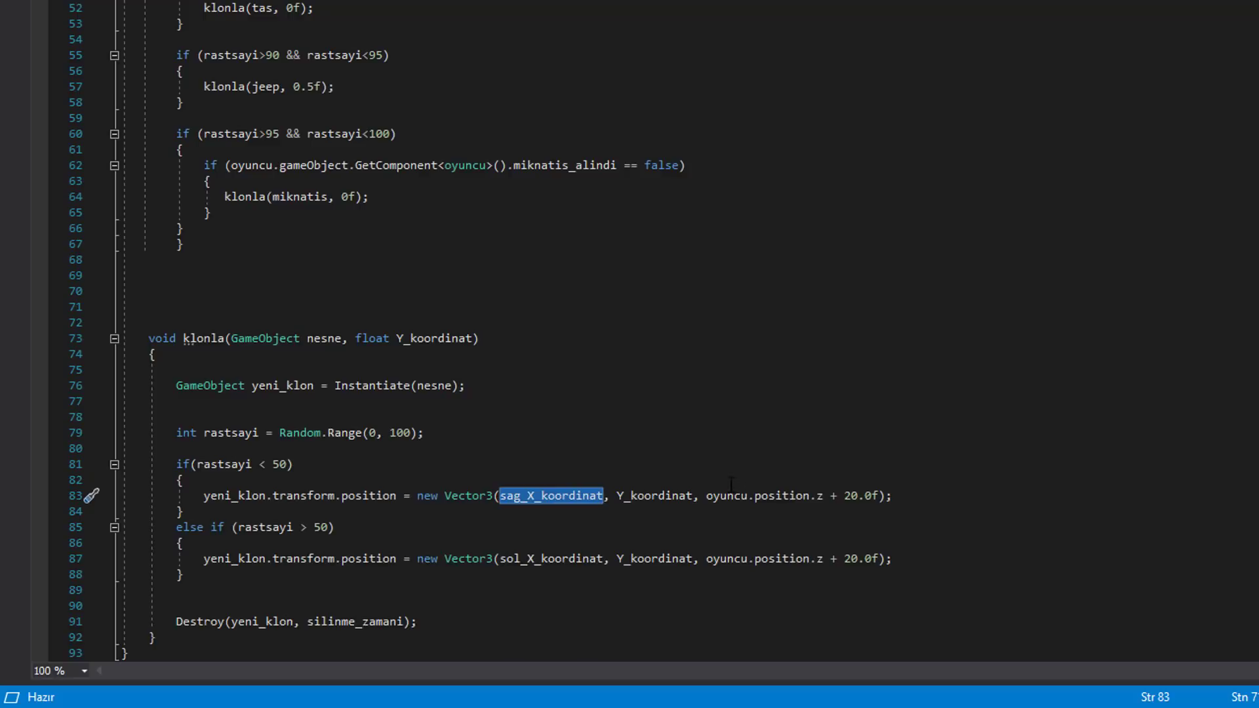
left_click_drag(839, 495, 887, 496)
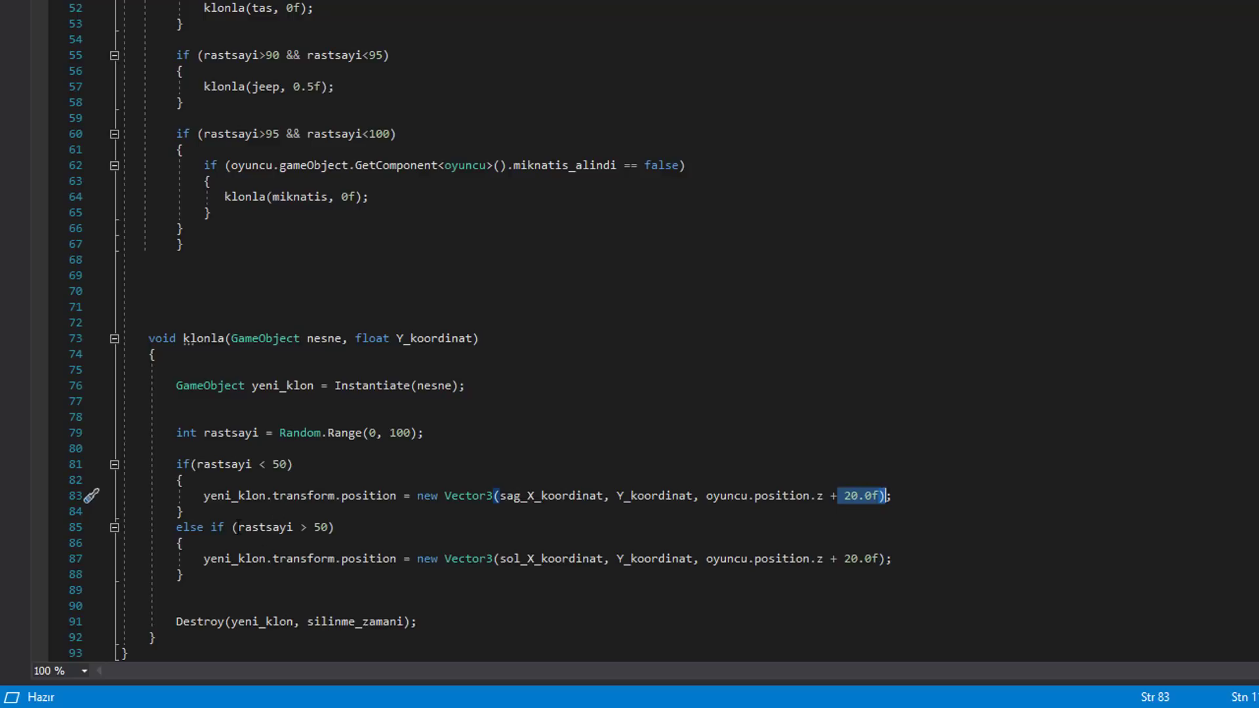
Highlight the rastsayi > 50 condition and the klonla call's sol_X_koordinat argument on line 87.
left_click_drag(234, 527, 335, 527)
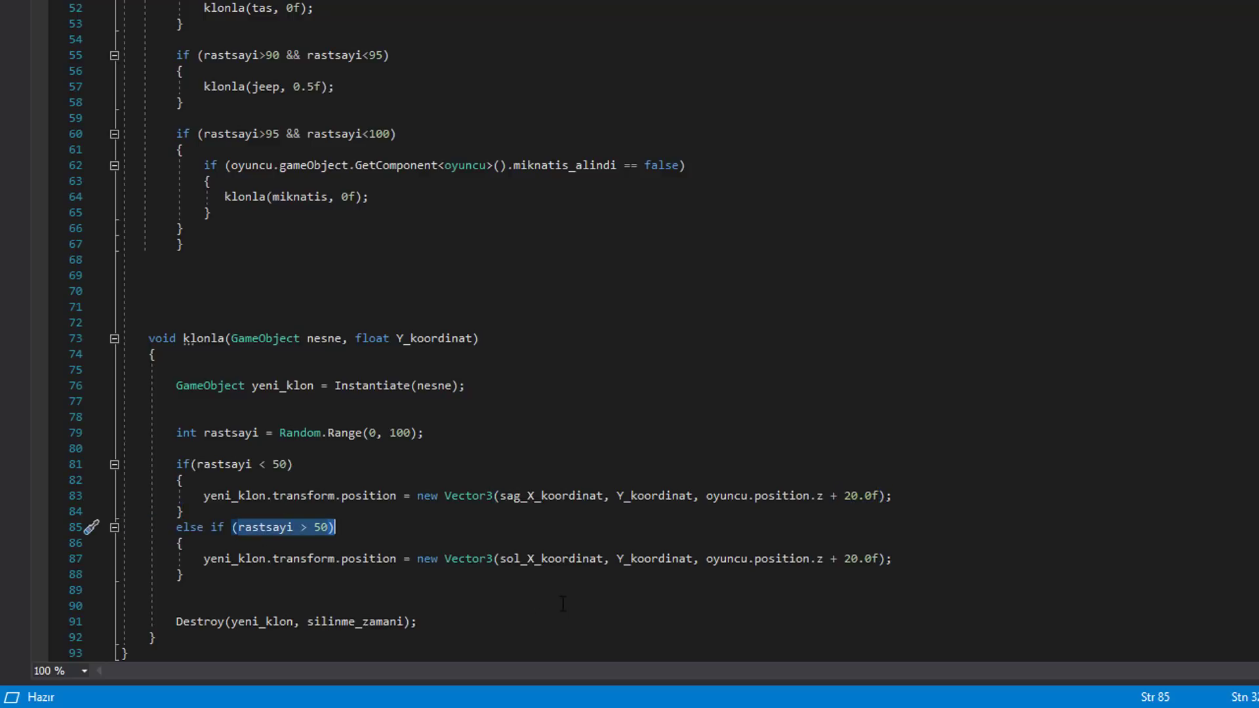
left_click(506, 563)
double_click(507, 559)
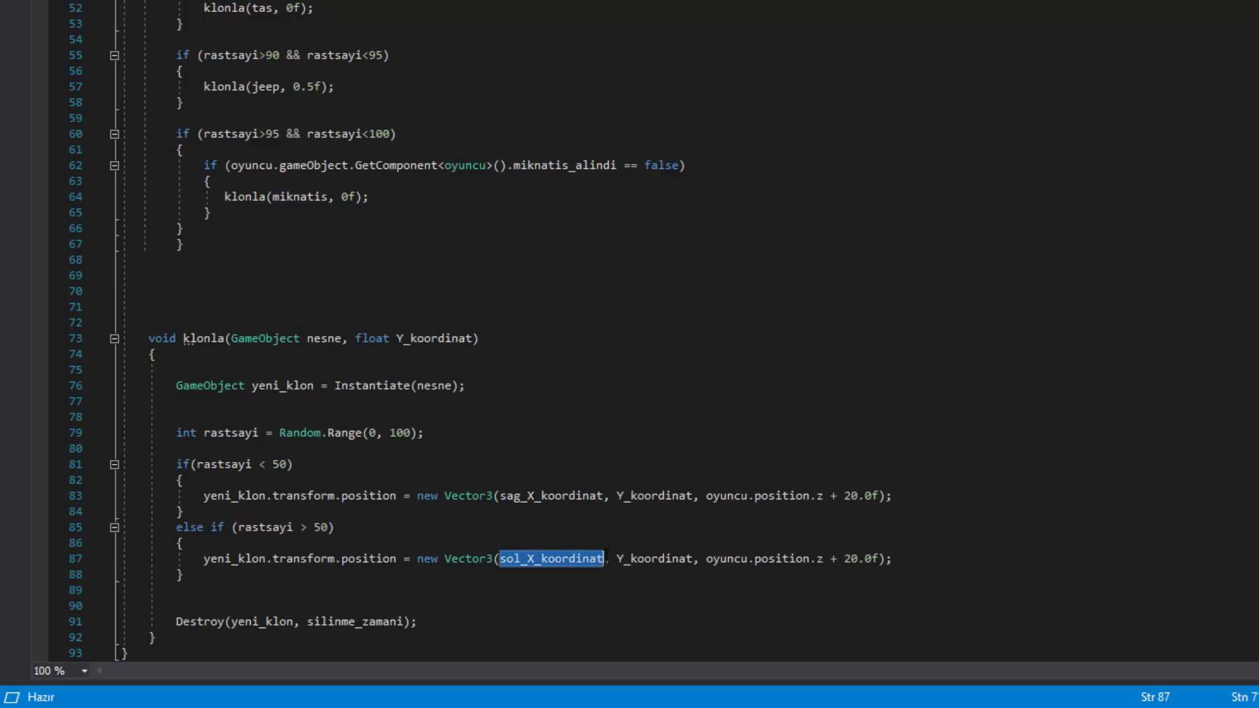
scroll(680, 410, "up", 6)
scroll(680, 410, "down", 7)
scroll(555, 431, "down", 2)
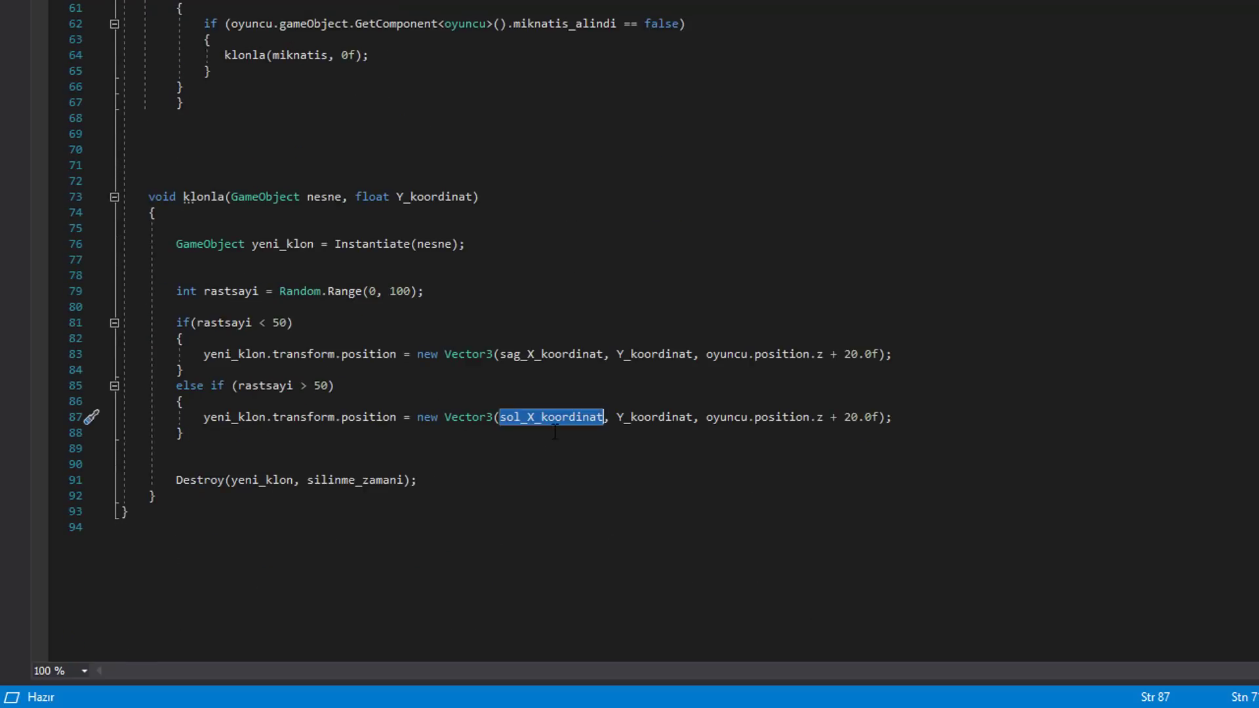
left_click(555, 433)
double_click(541, 417)
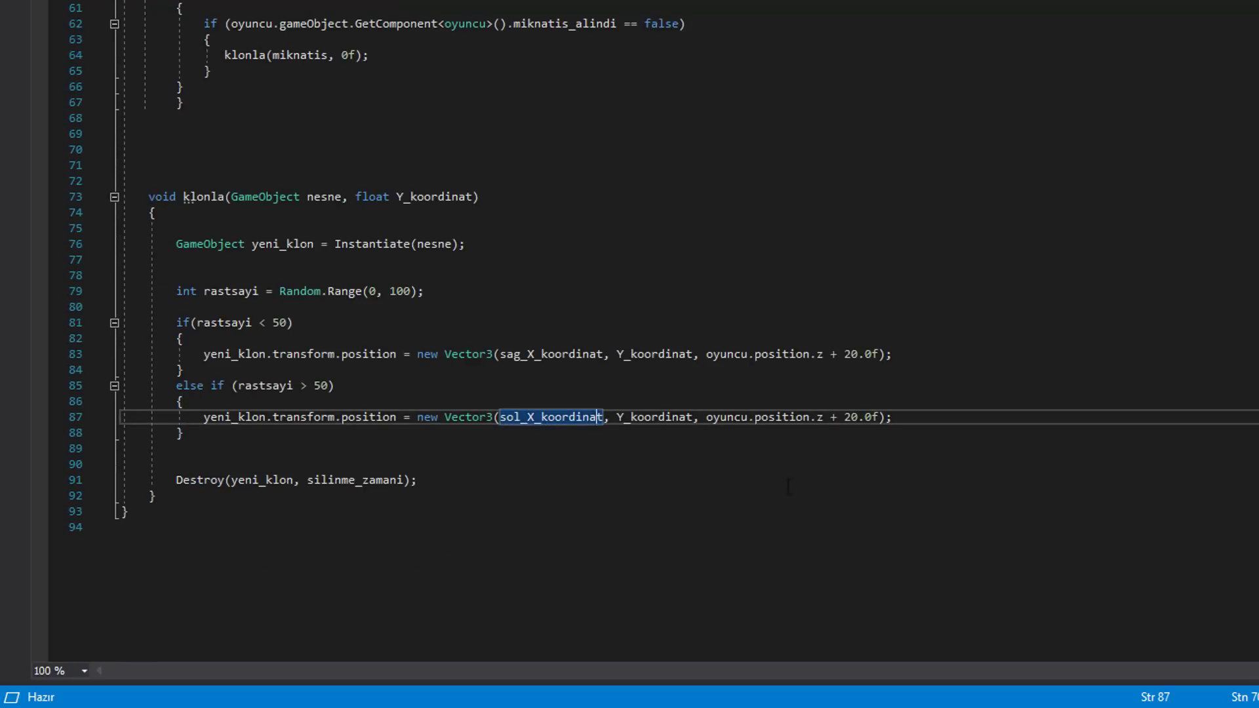
left_click(768, 417)
left_click(878, 418)
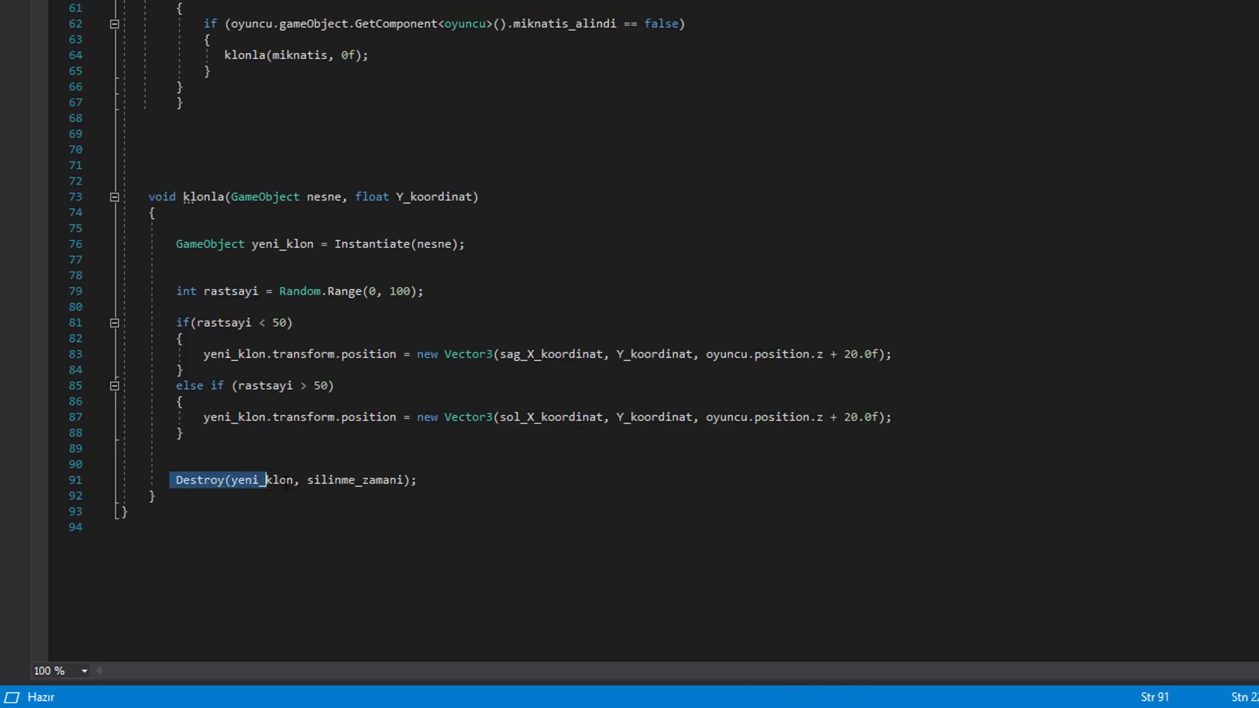
Highlight the Destroy call on line 91 and its silinme_zamani delay argument.
left_click_drag(173, 480, 301, 480)
left_click(396, 511)
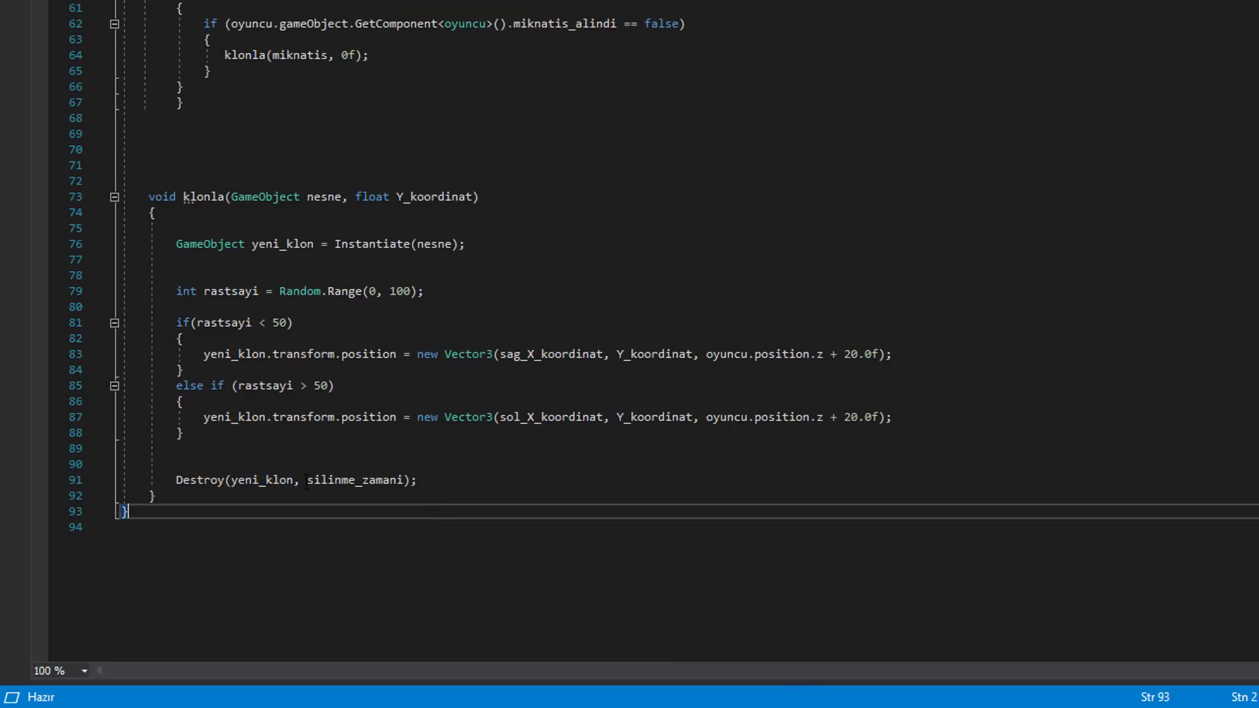
double_click(397, 480)
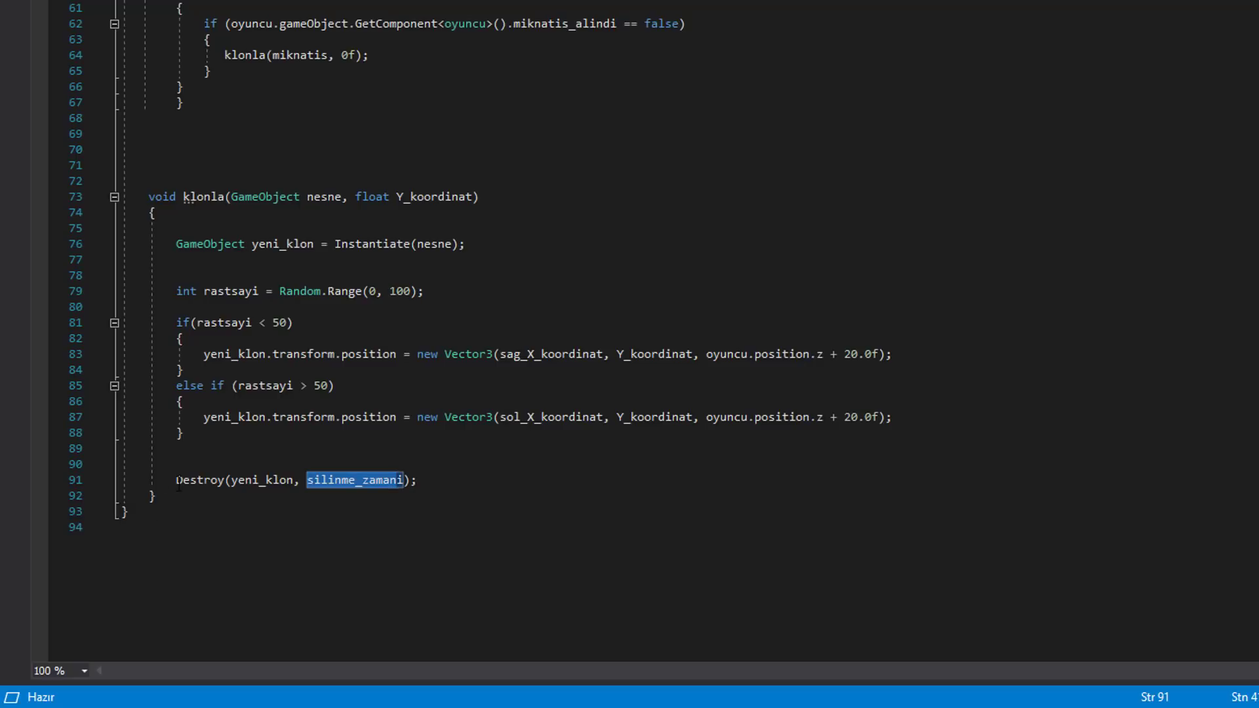
left_click_drag(177, 480, 248, 480)
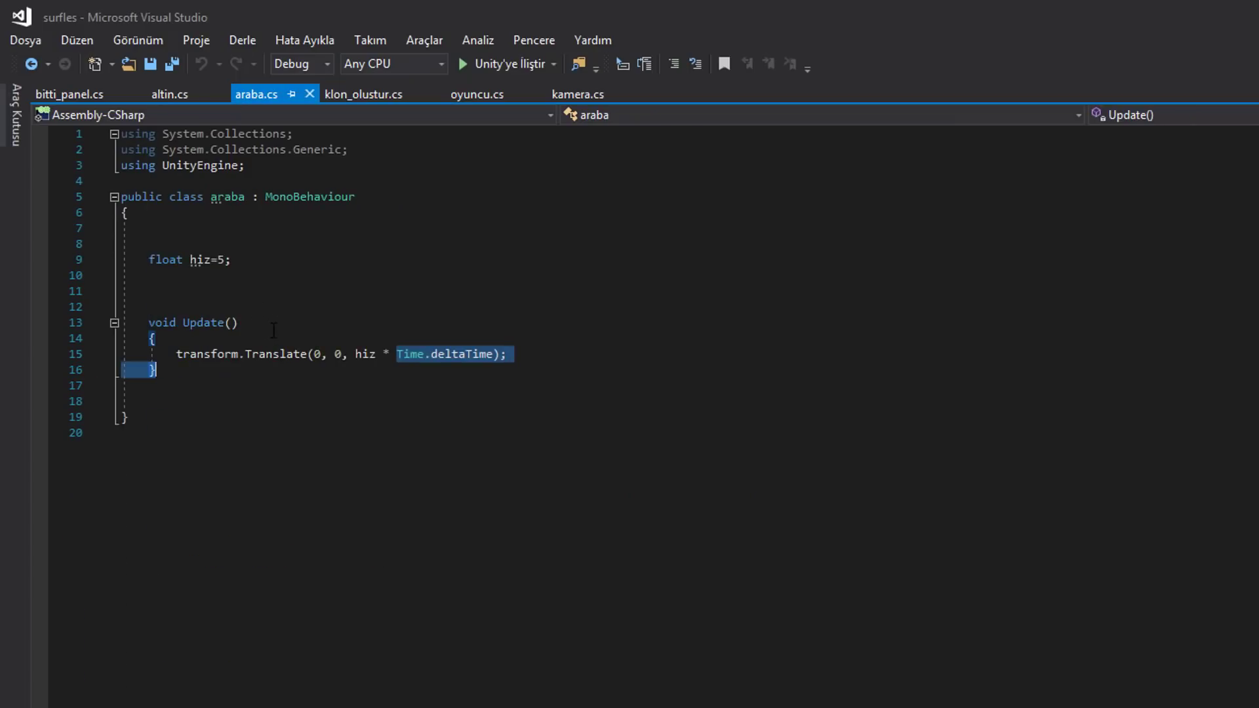
left_click_drag(191, 260, 231, 260)
left_click(270, 275)
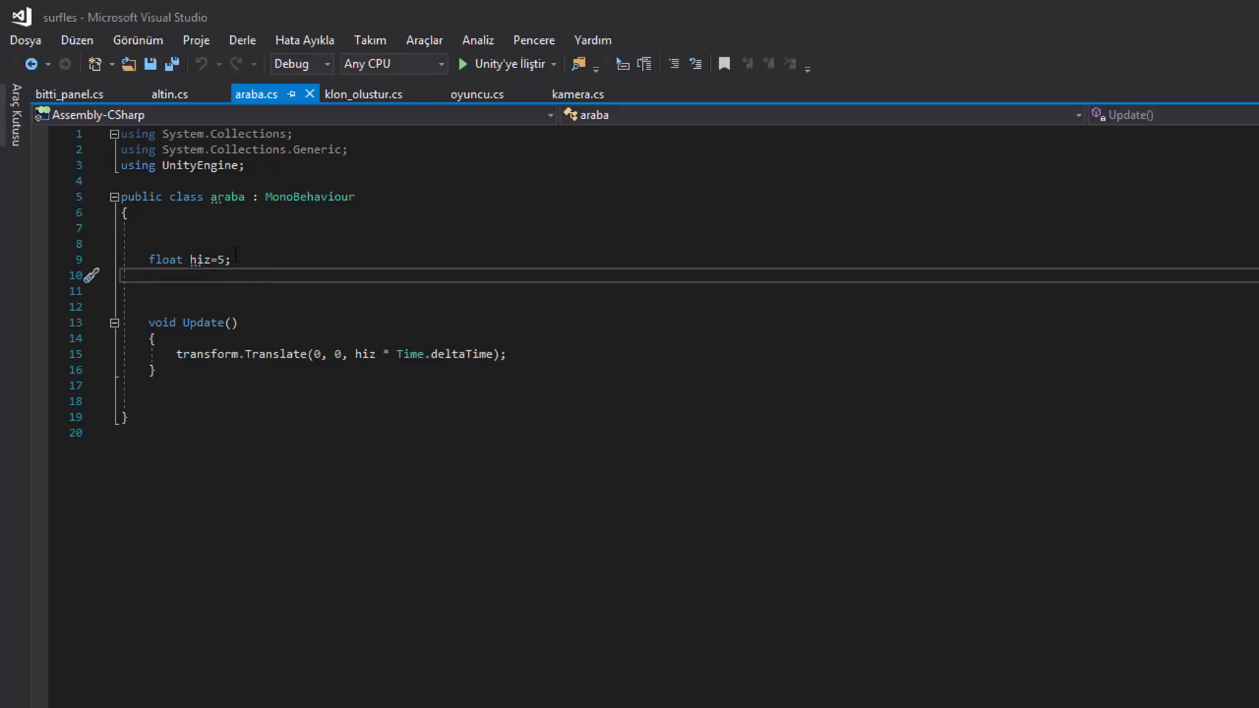
left_click_drag(355, 354, 493, 354)
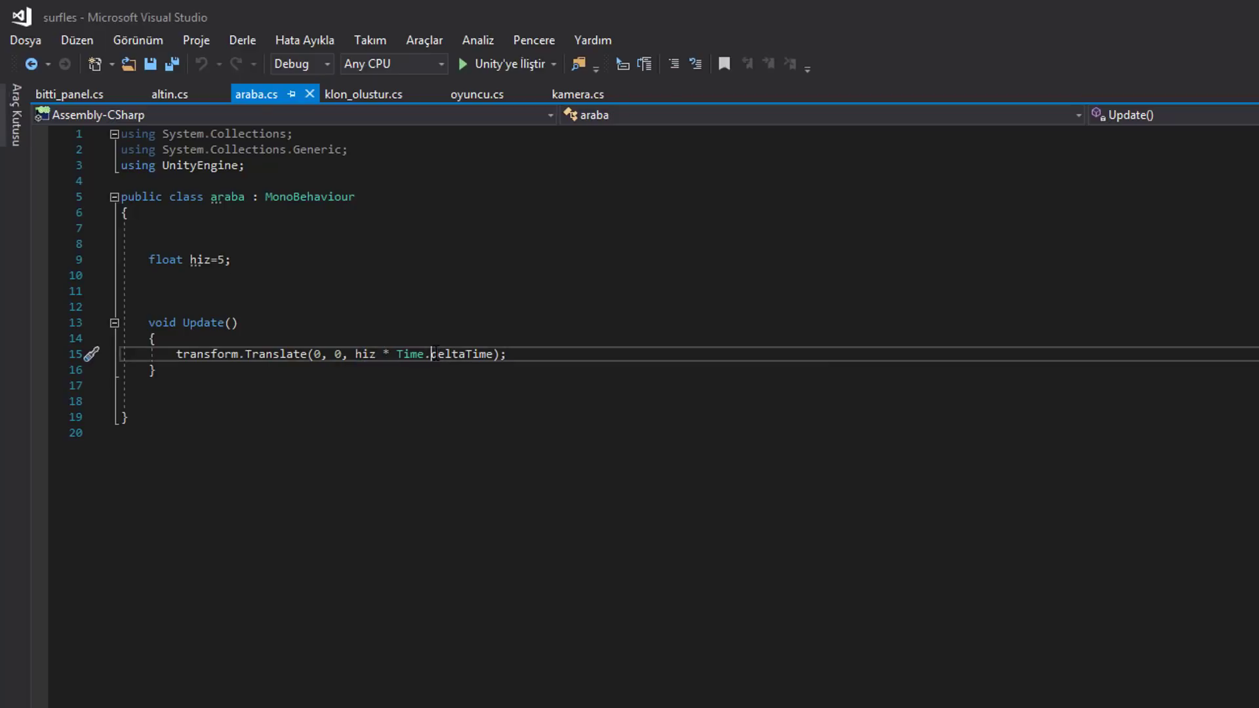
double_click(410, 354)
left_click_drag(377, 354, 354, 355)
key("ctrl+Tab")
Switch to altin.cs and highlight the oyuncu cocuk and Transform temas_kupu field declarations.
key("Down")
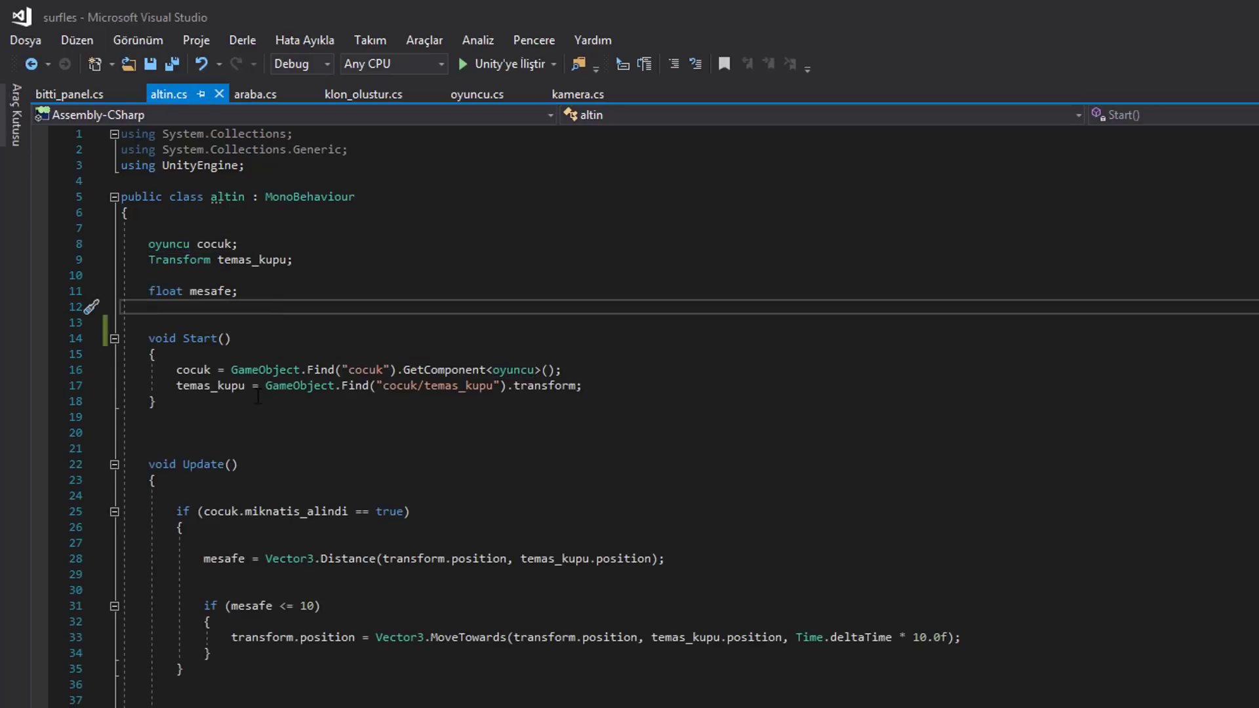
left_click_drag(149, 244, 240, 243)
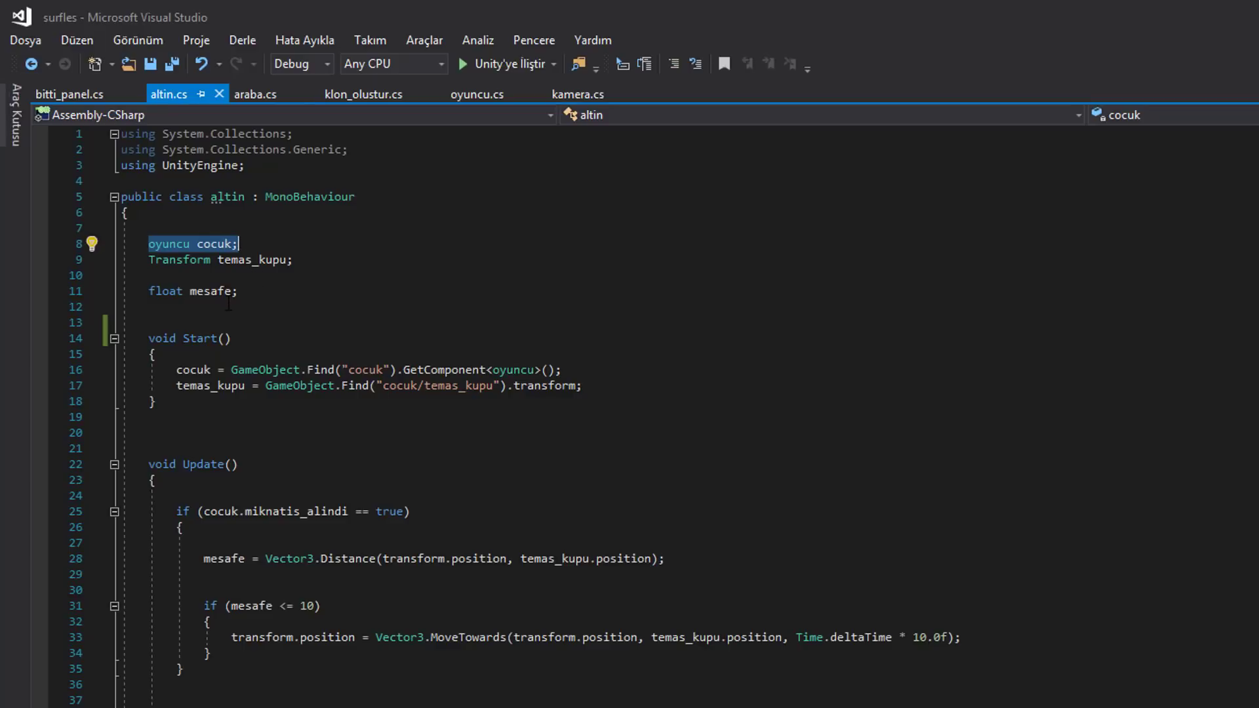
left_click(251, 260)
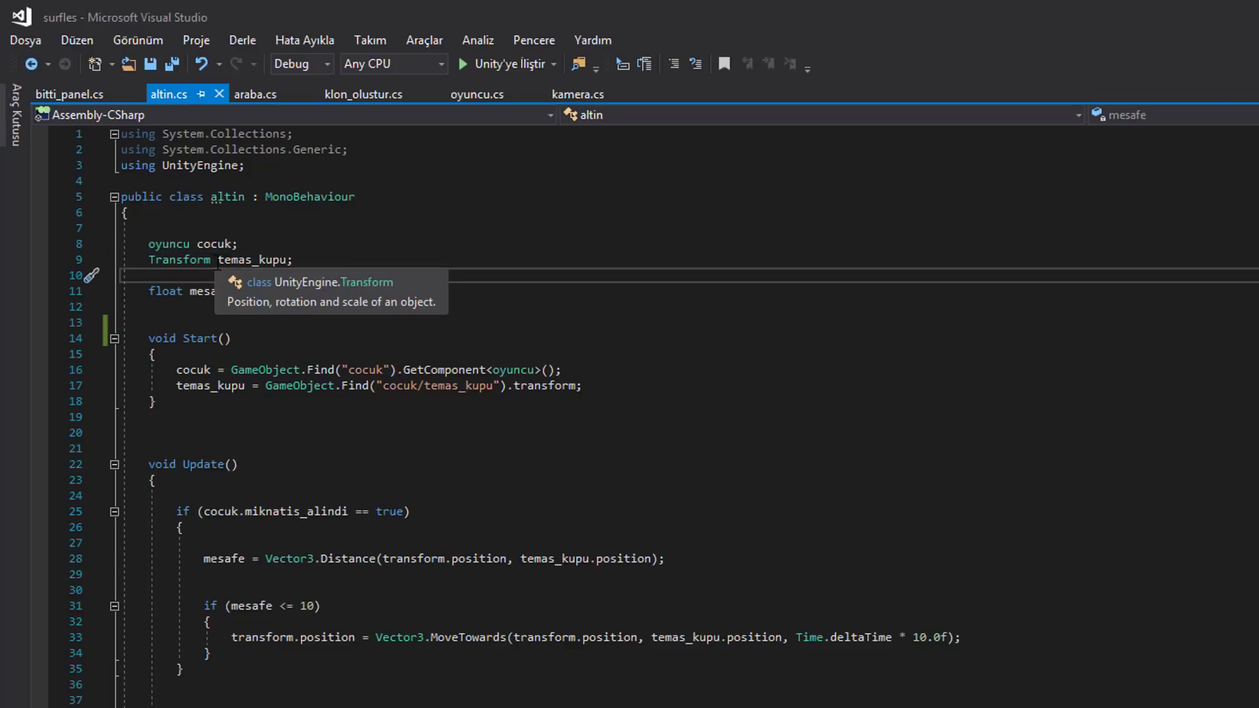
left_click(283, 324)
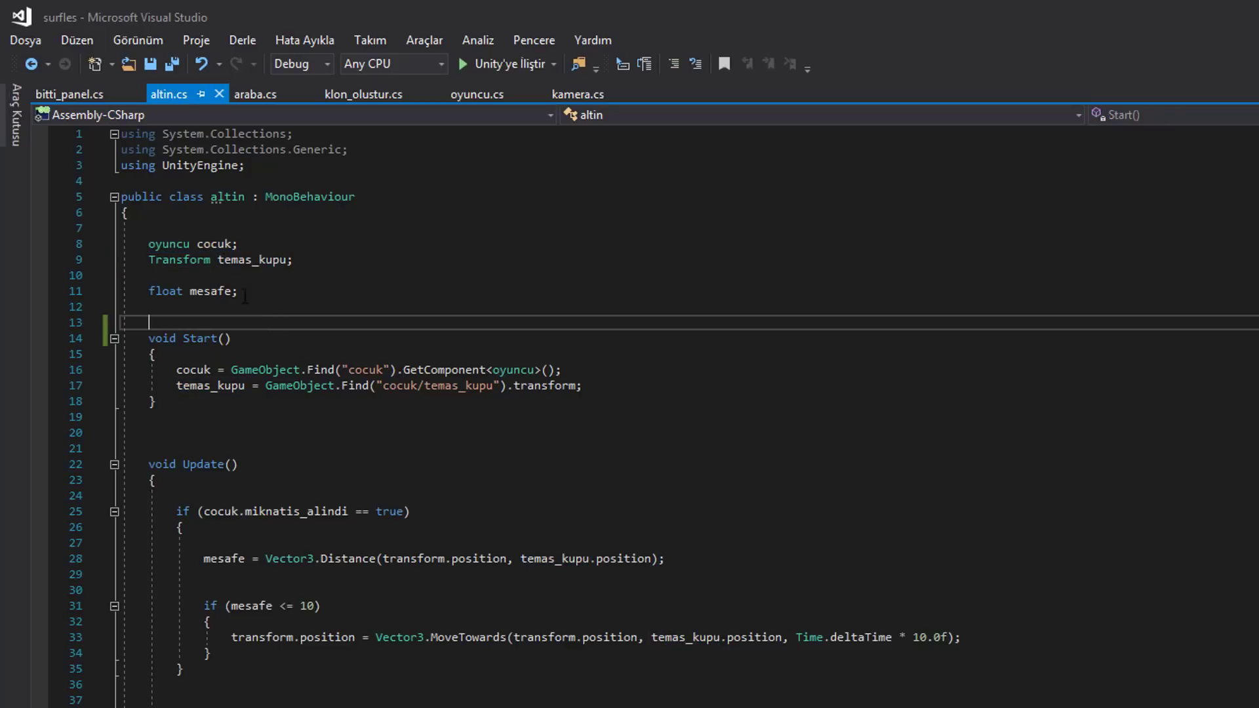
left_click(244, 260)
left_click_drag(162, 260, 177, 260)
double_click(189, 261)
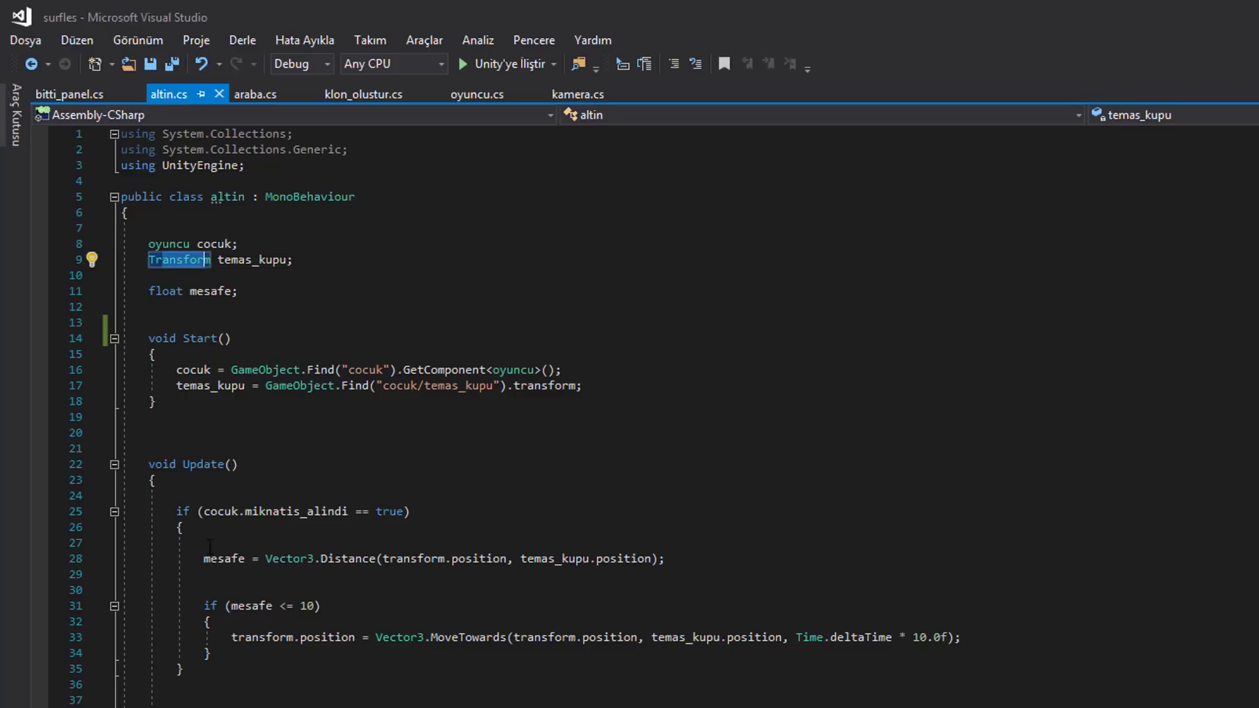
Highlight the Start method's setup lines and the miknatis_alindi flag in Update.
left_click(197, 339)
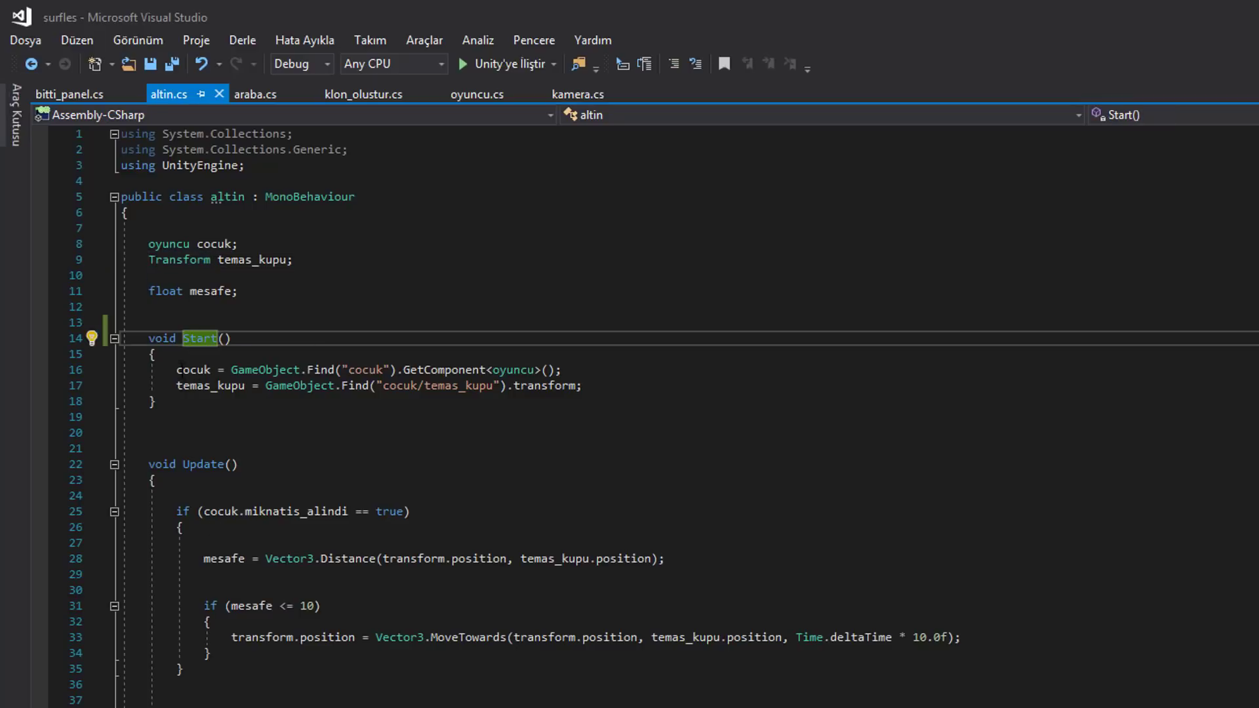
mouse_move(175, 369)
left_mouse_down()
mouse_move(557, 349)
mouse_move(584, 387)
left_mouse_up()
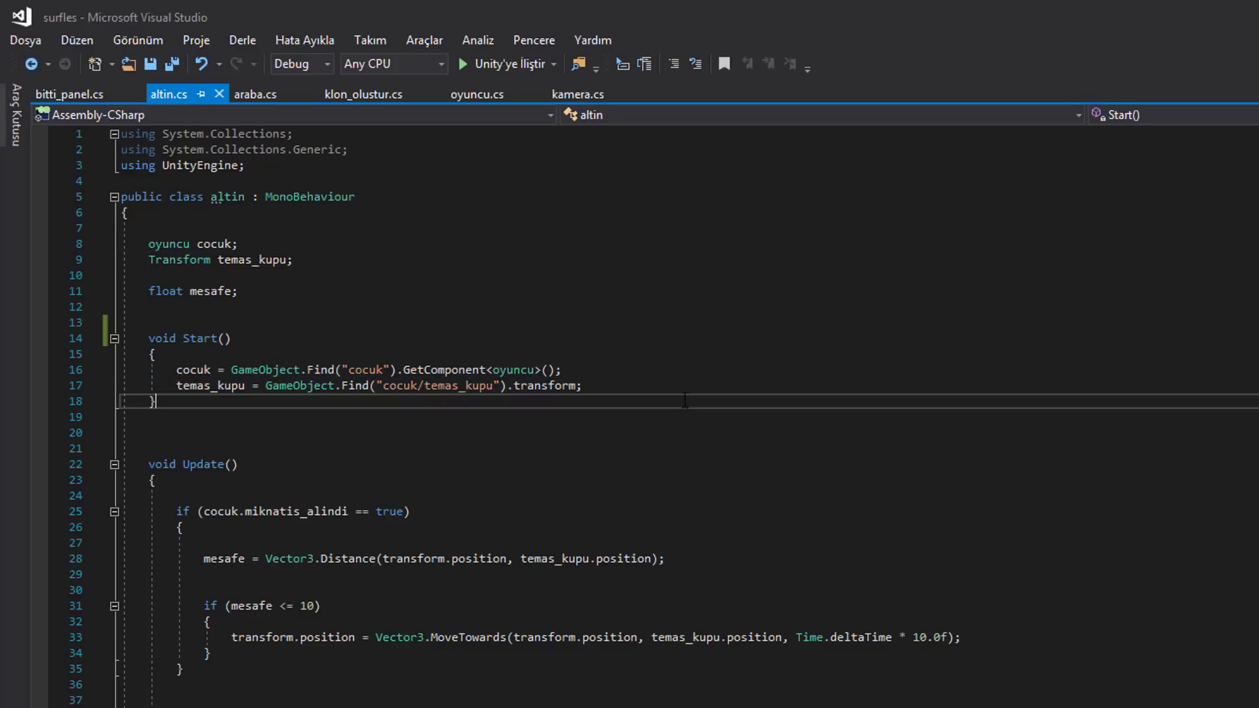
left_click(683, 401)
left_click(235, 464)
double_click(296, 511)
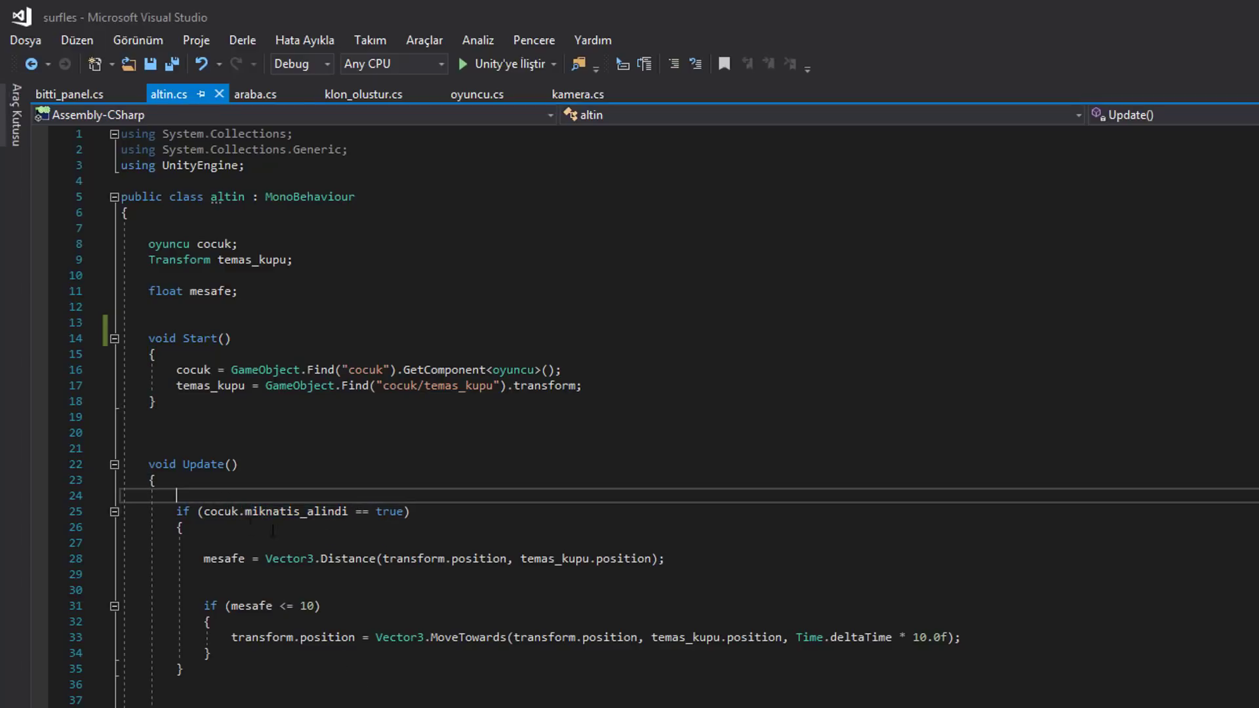
Highlight the Distance check between transform.position and temas_kupu.position.
left_click(369, 512)
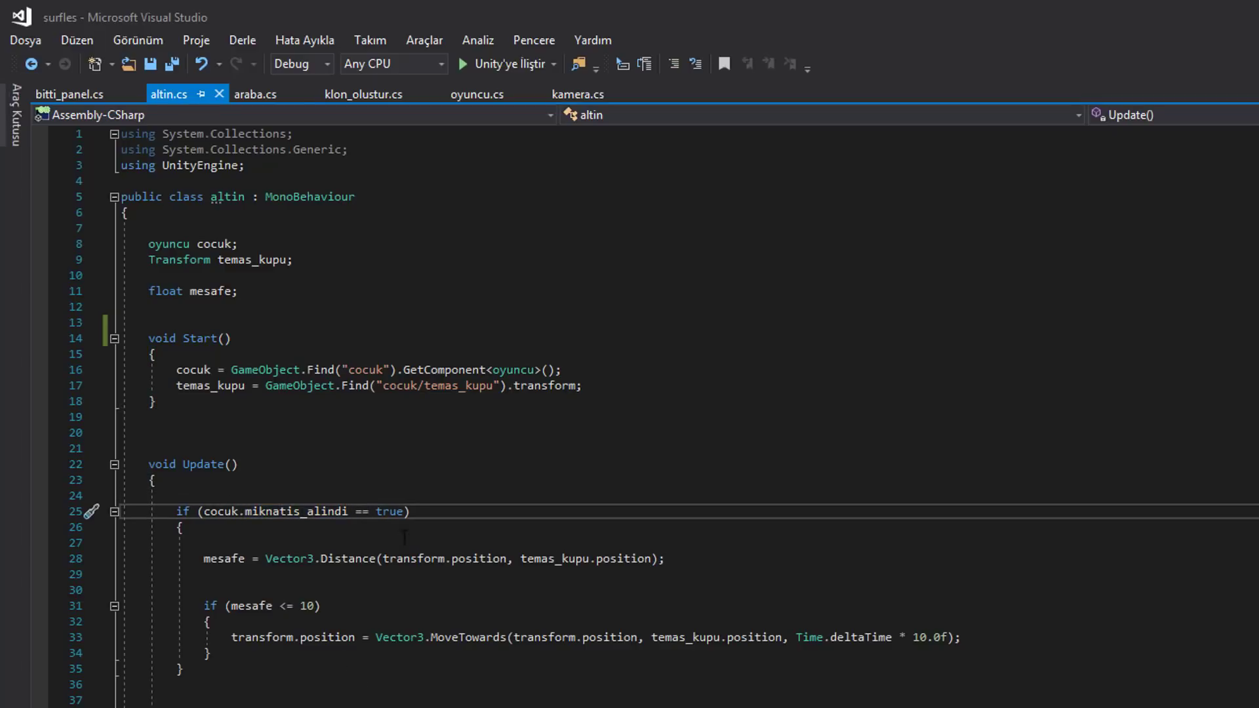
key("Down")
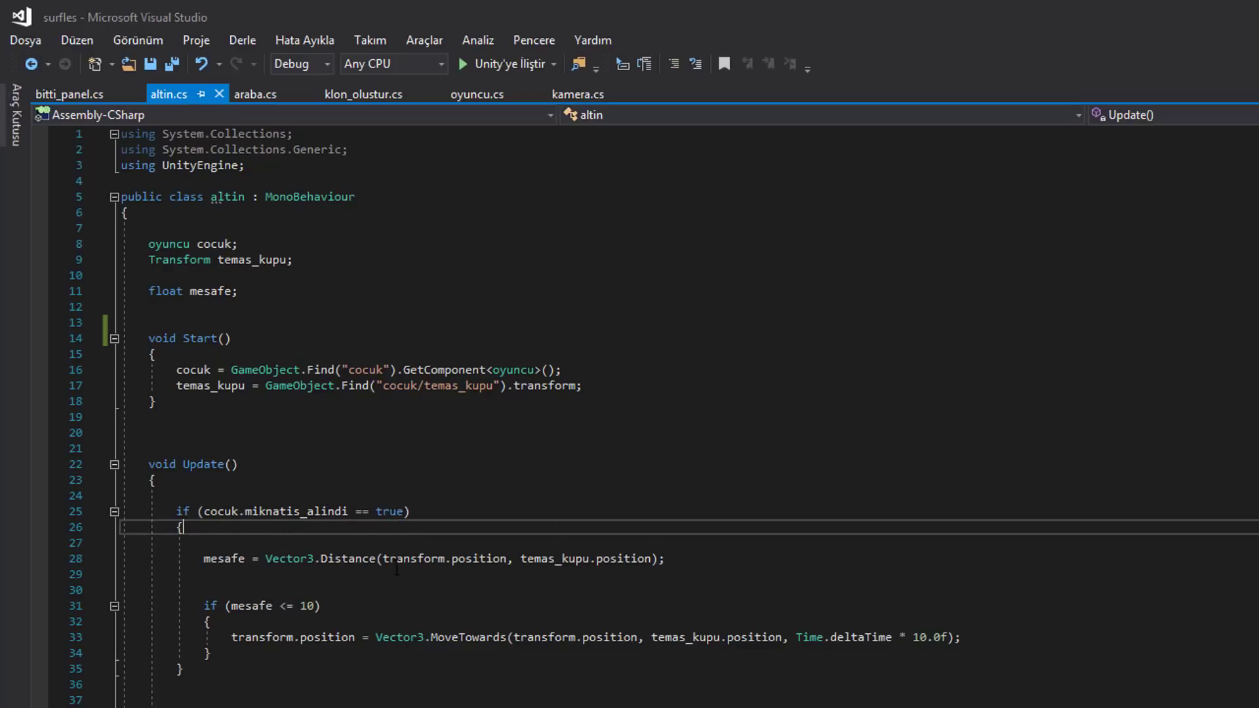
left_click(481, 609)
left_click_drag(383, 559, 504, 559)
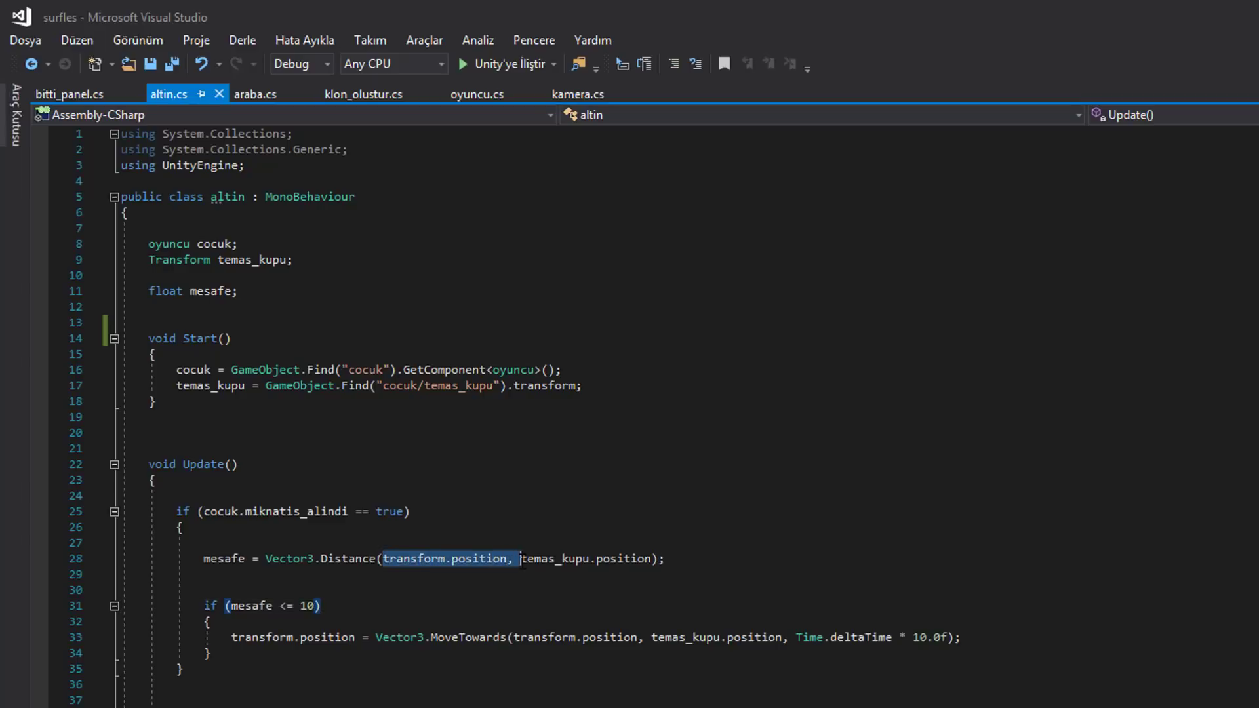
key("Down")
key("Down")
left_click_drag(600, 553, 658, 558)
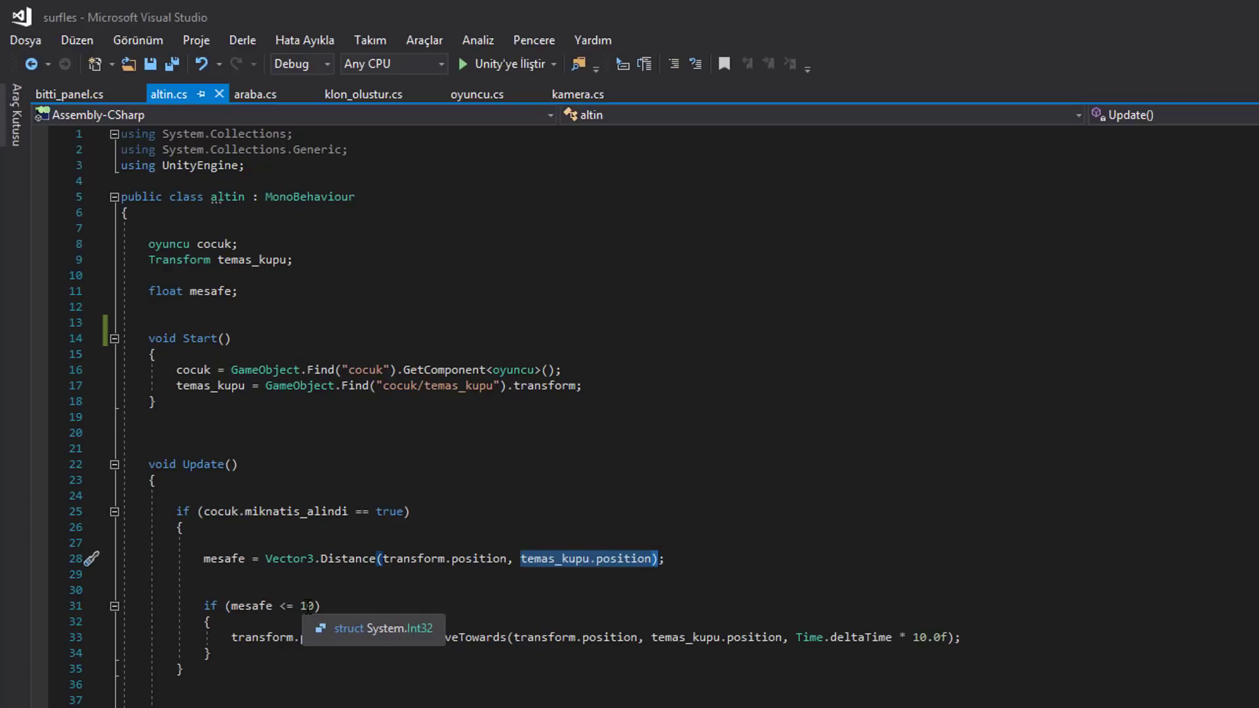
Walk through the MoveTowards line that pulls the coin toward the contact cube.
left_click_drag(231, 637, 369, 638)
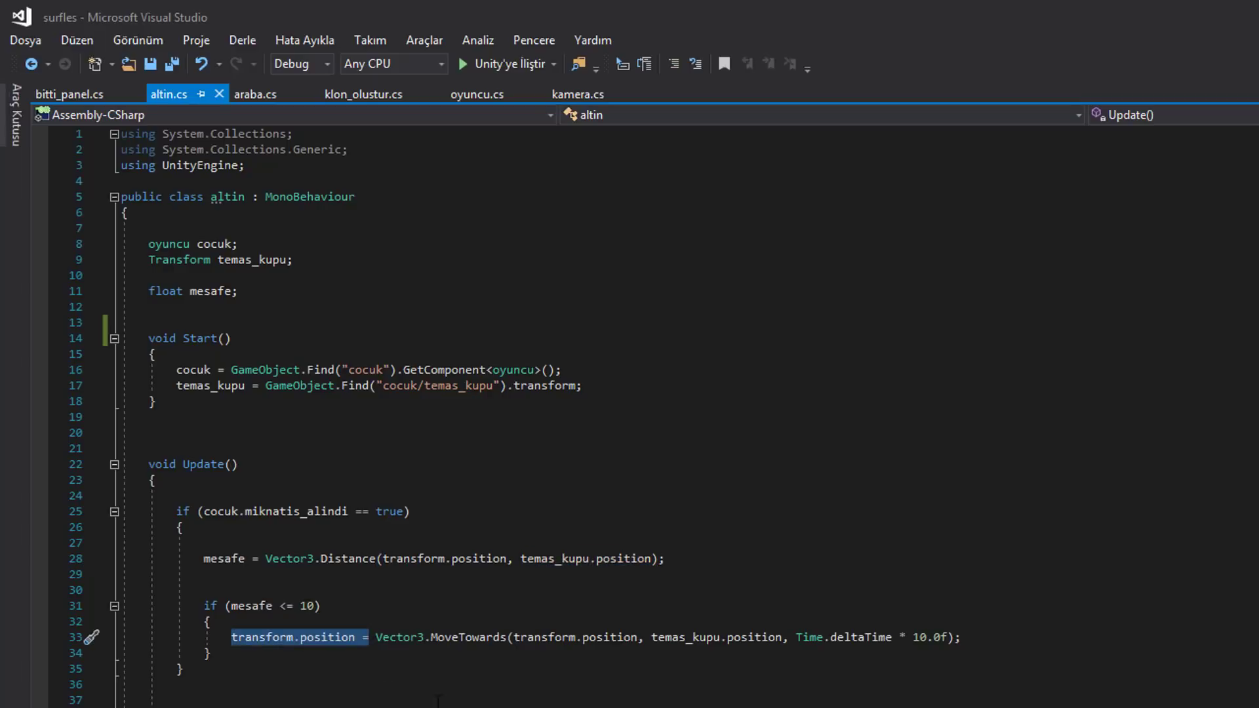
left_click(479, 637)
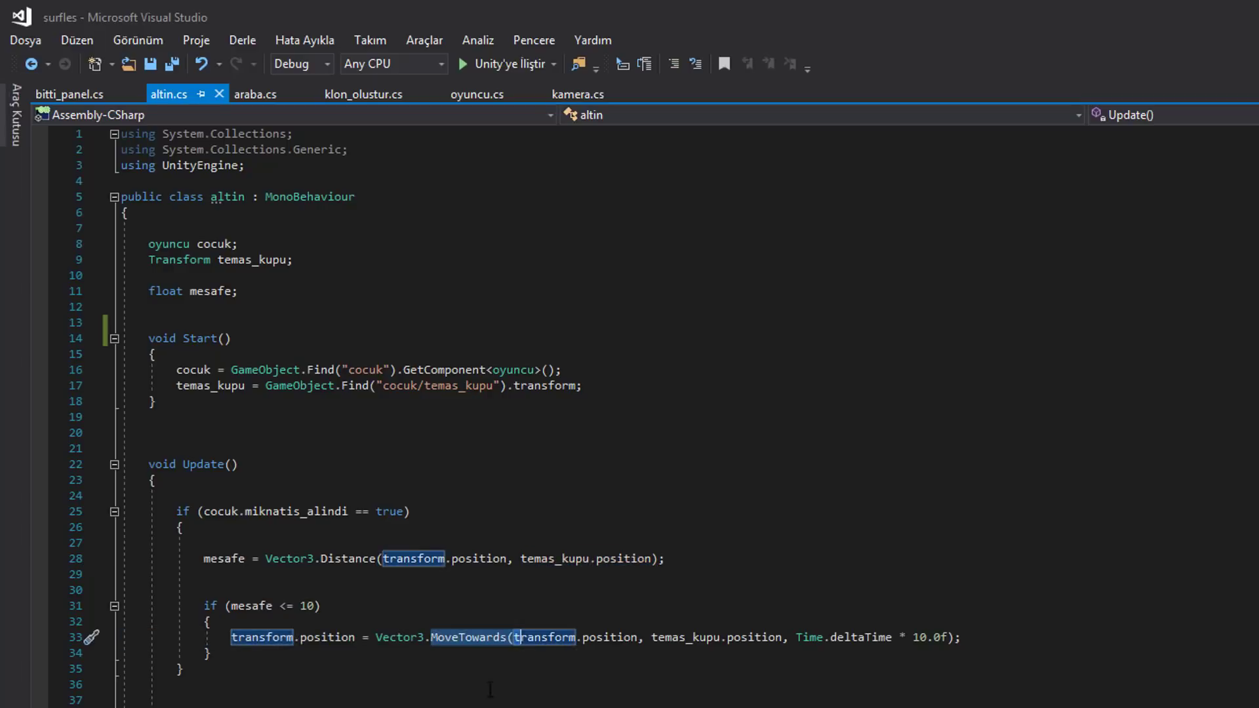
double_click(479, 637)
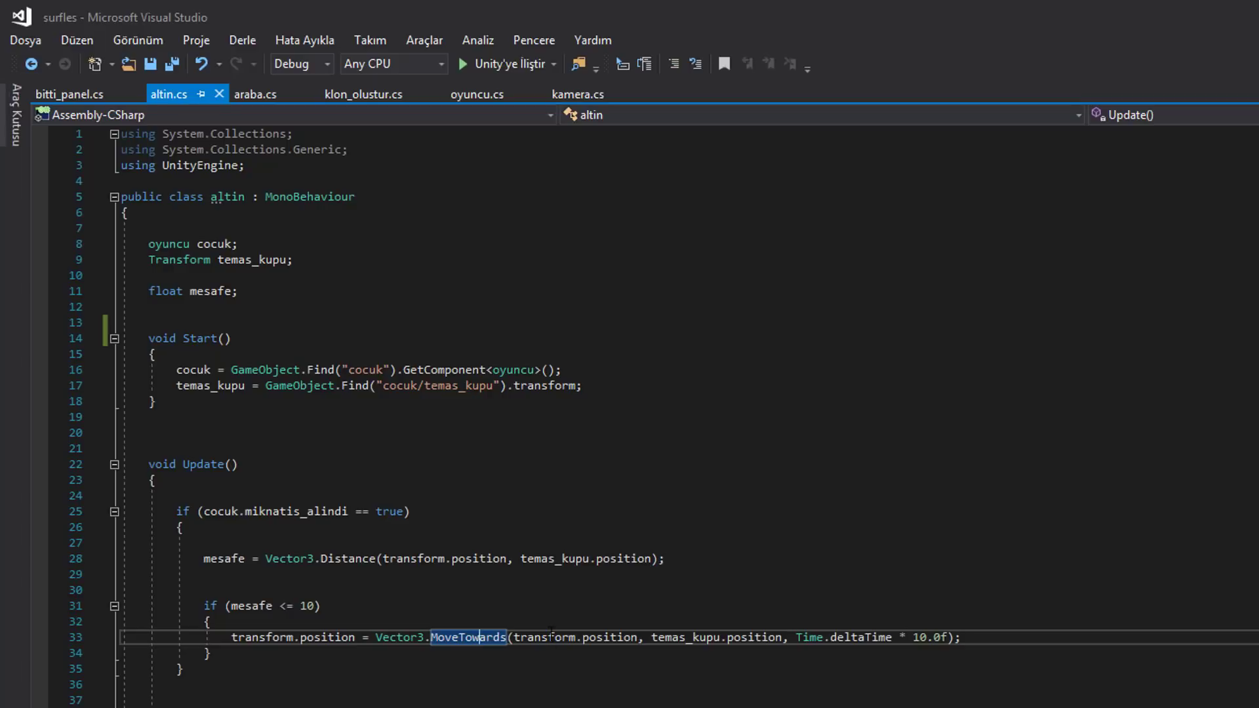
left_click_drag(515, 637, 782, 637)
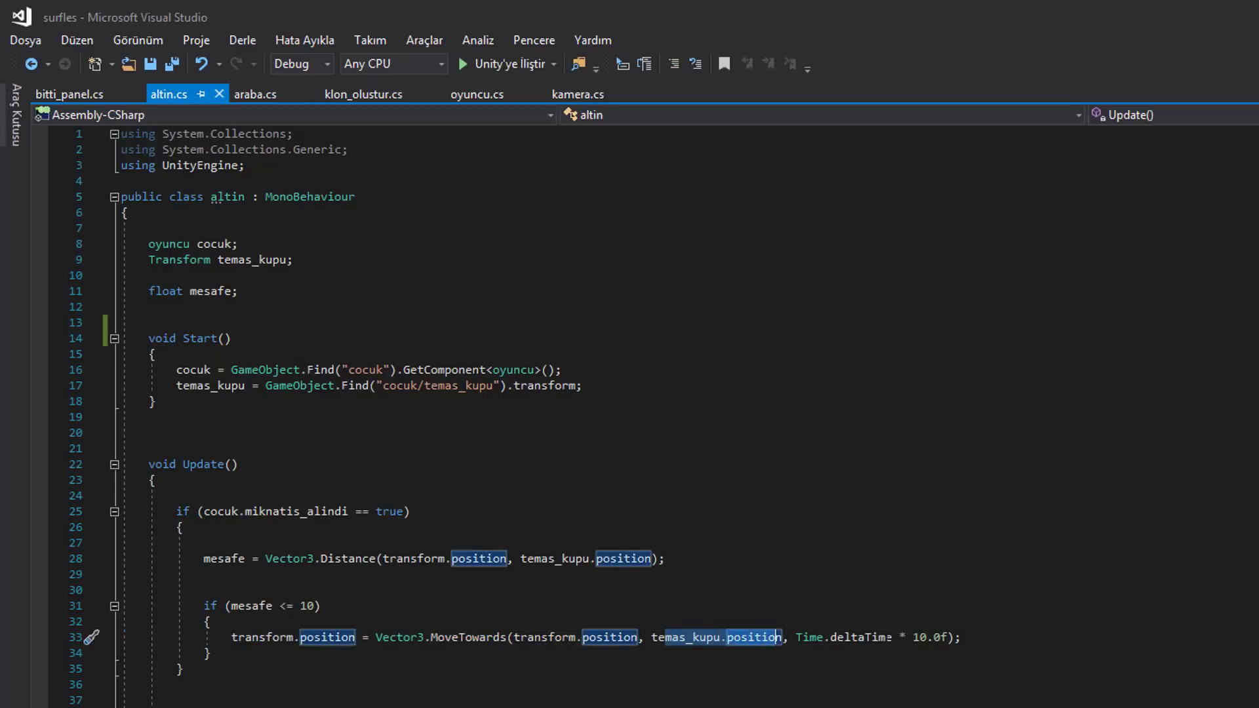
left_click_drag(917, 637, 962, 637)
left_click(819, 637)
key("shift+Up")
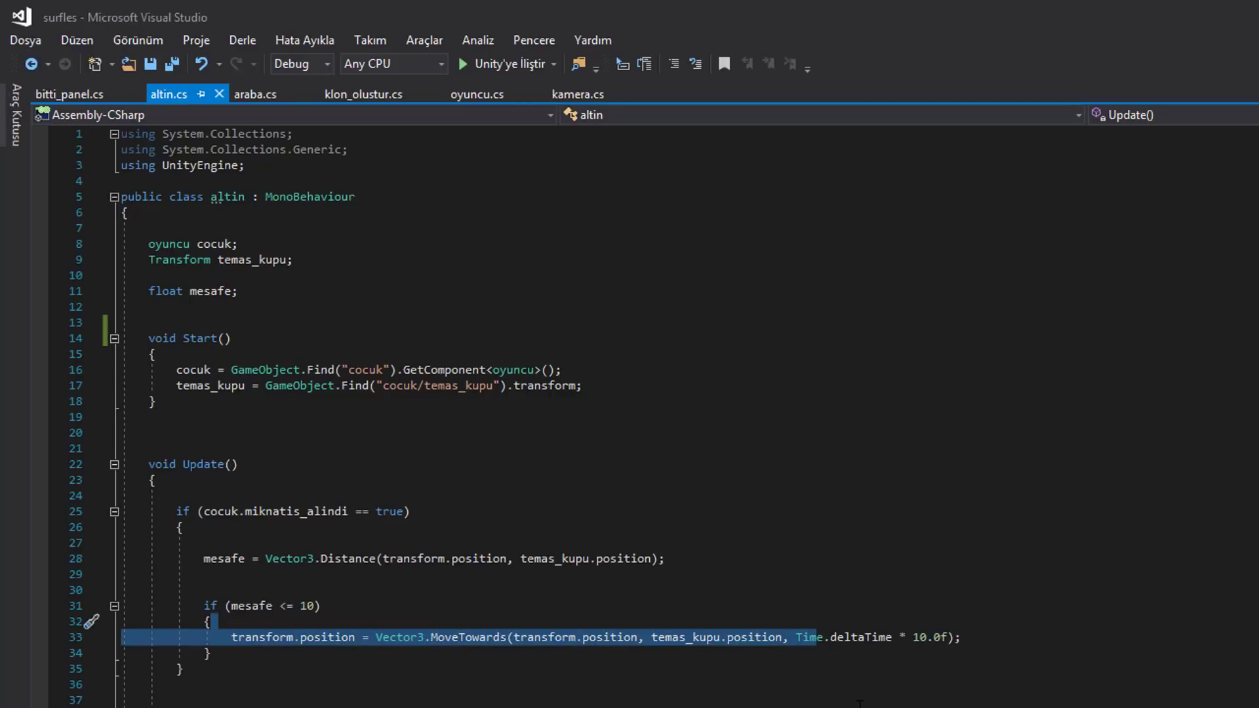
Point out the distance threshold of 10, then switch to bitti_panel.cs.
left_click(829, 701)
left_click(304, 606)
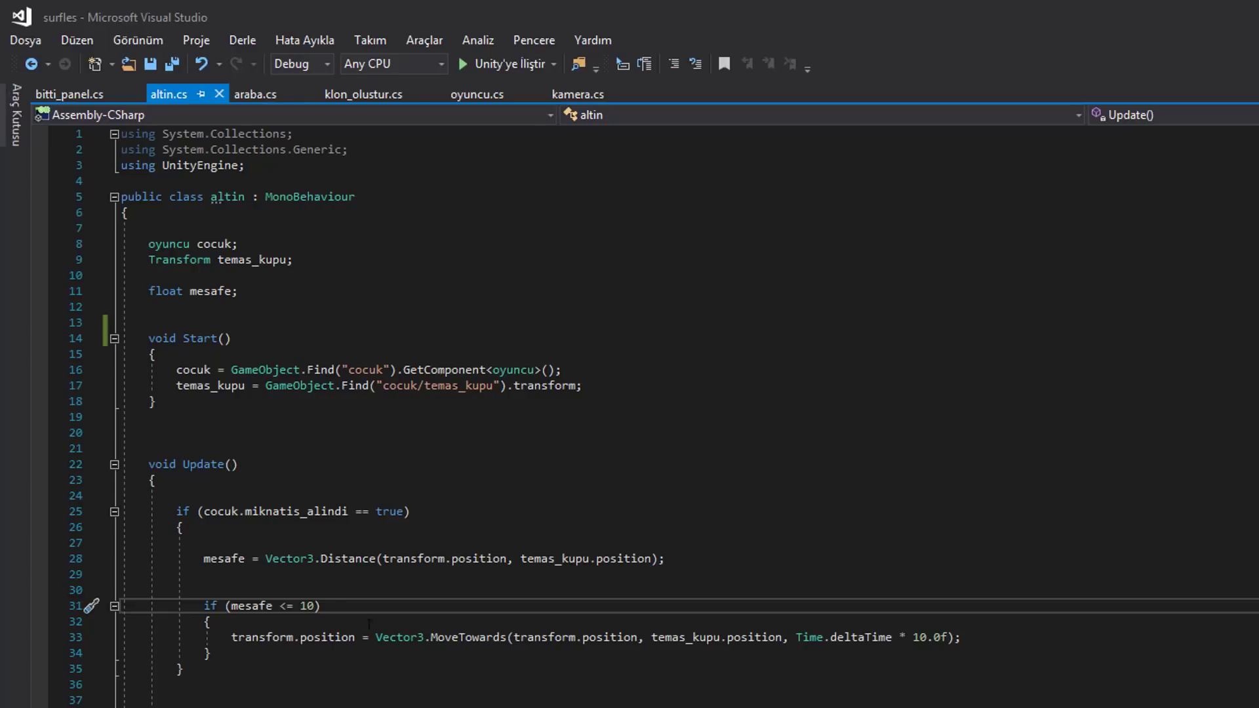
key("Left")
key("Left")
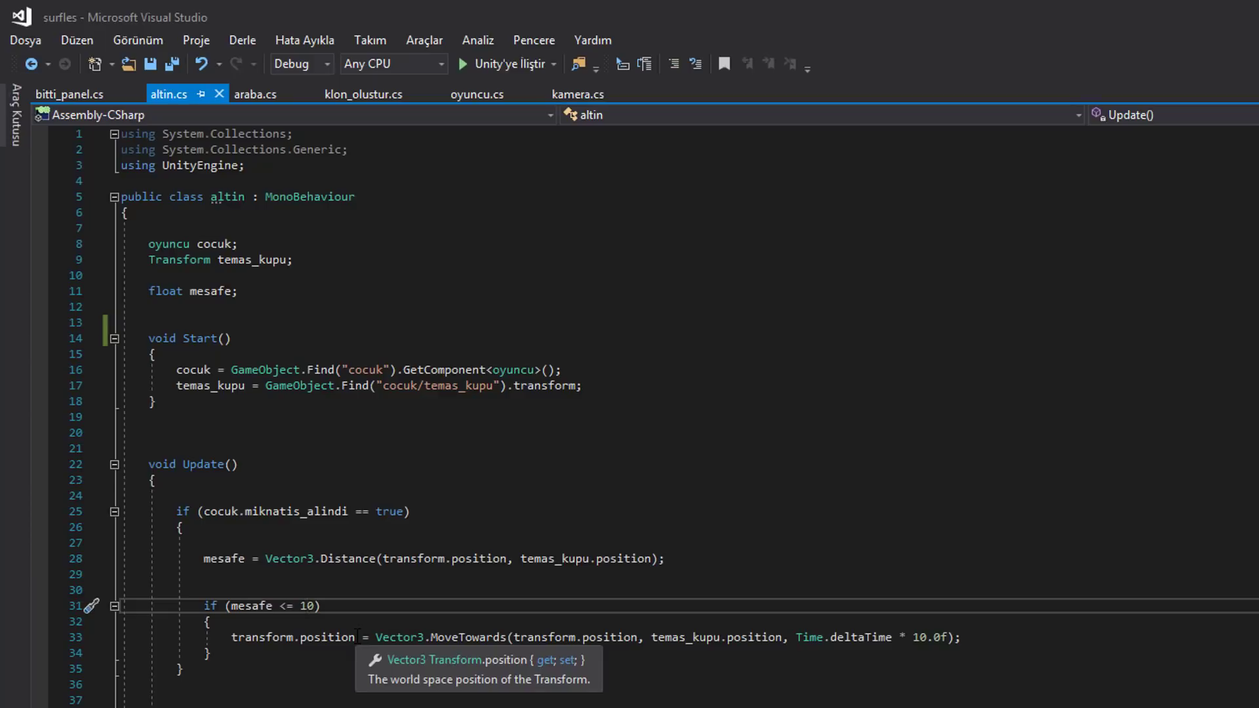
left_click(76, 93)
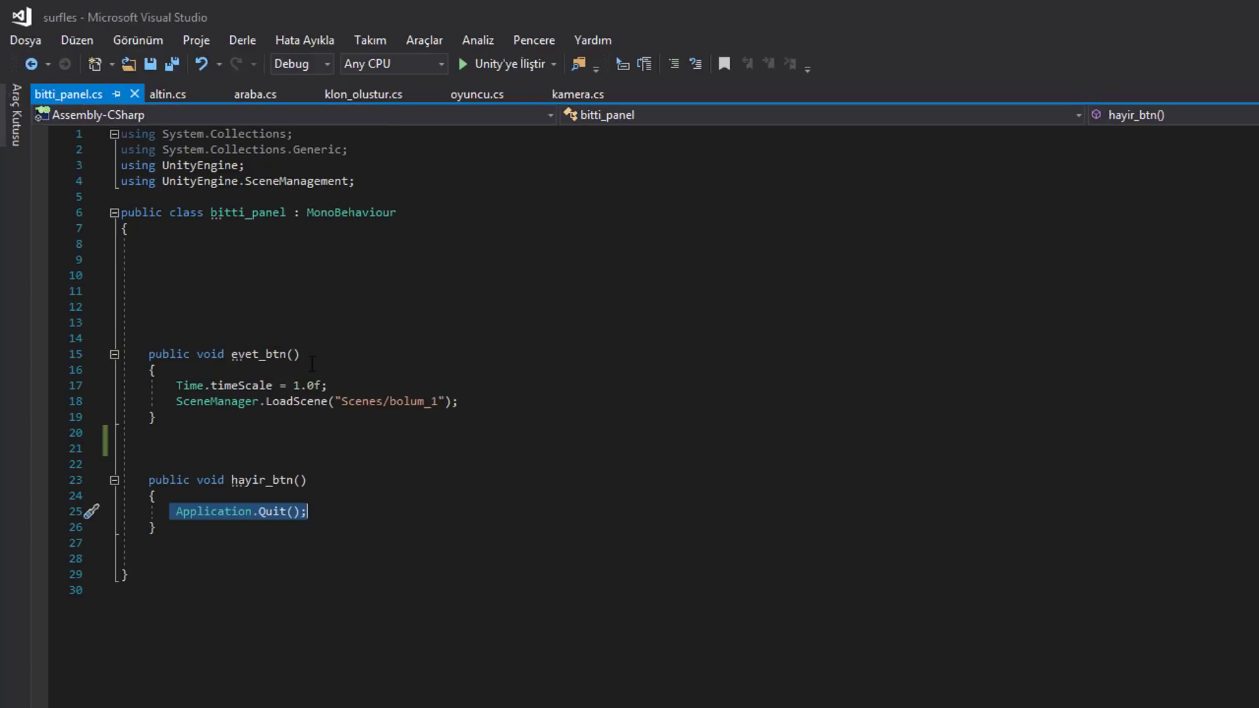
left_click_drag(150, 354, 304, 416)
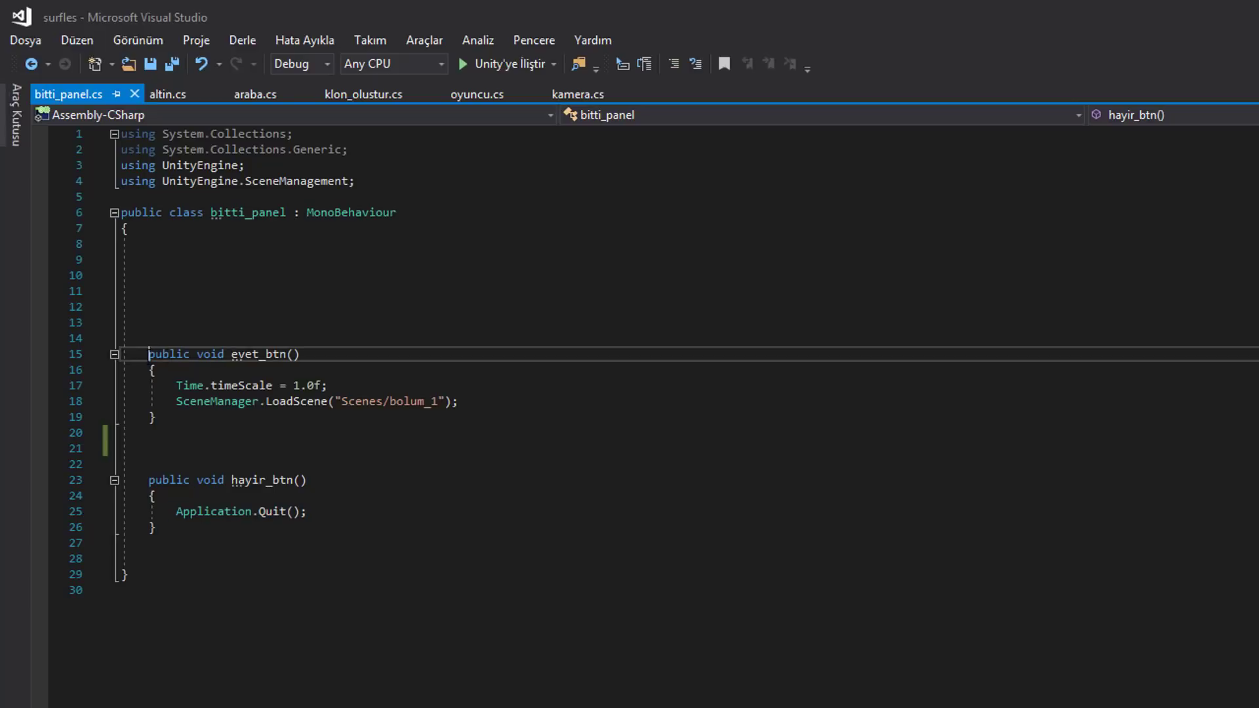
left_click(304, 416)
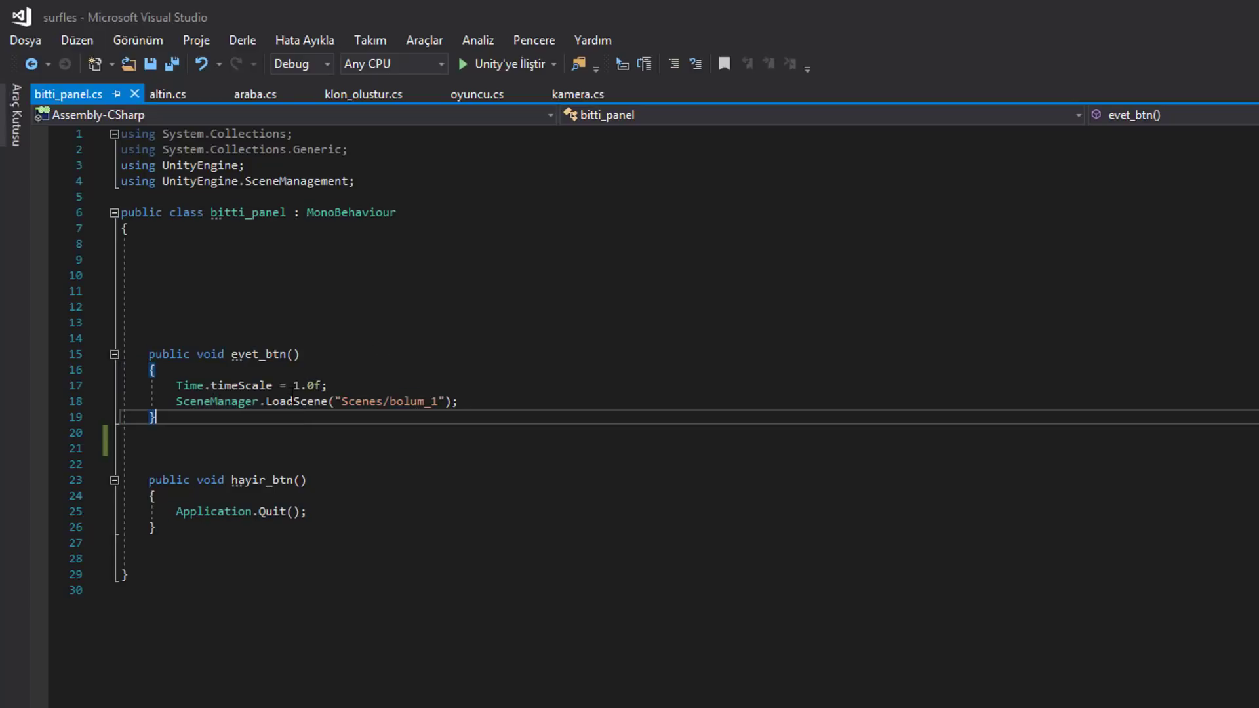
double_click(306, 386)
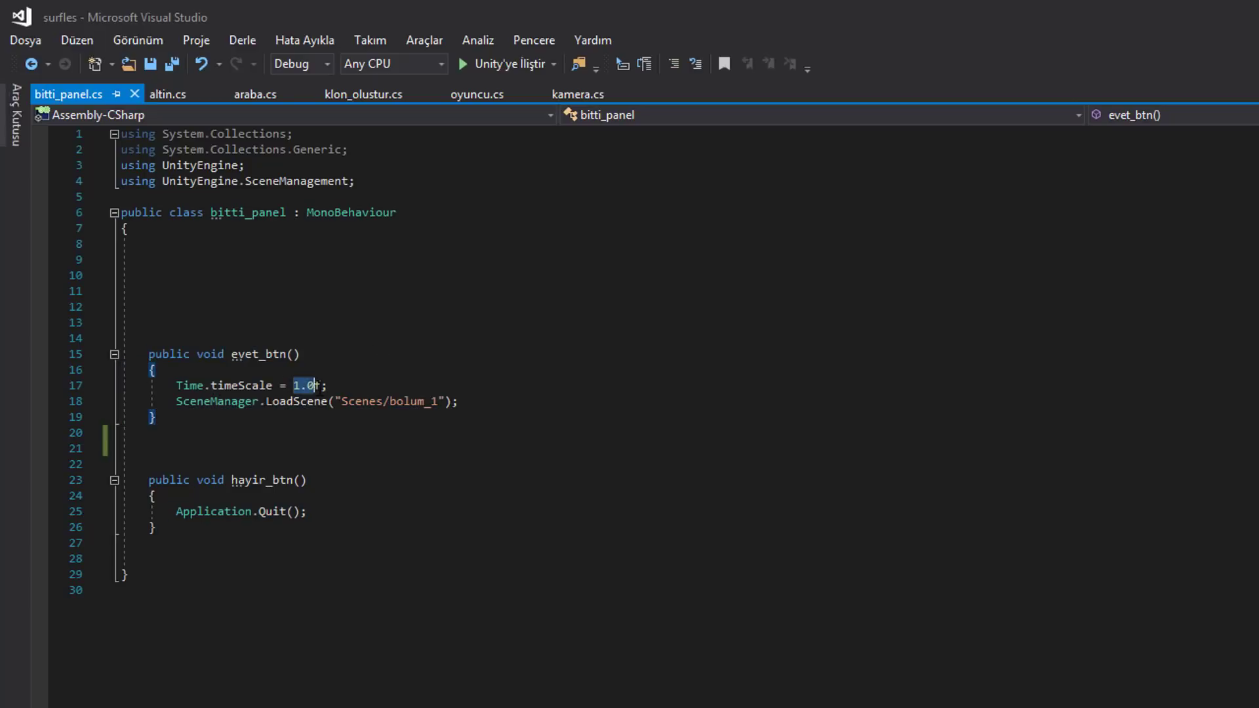
left_click(340, 468)
left_click_drag(259, 385, 337, 385)
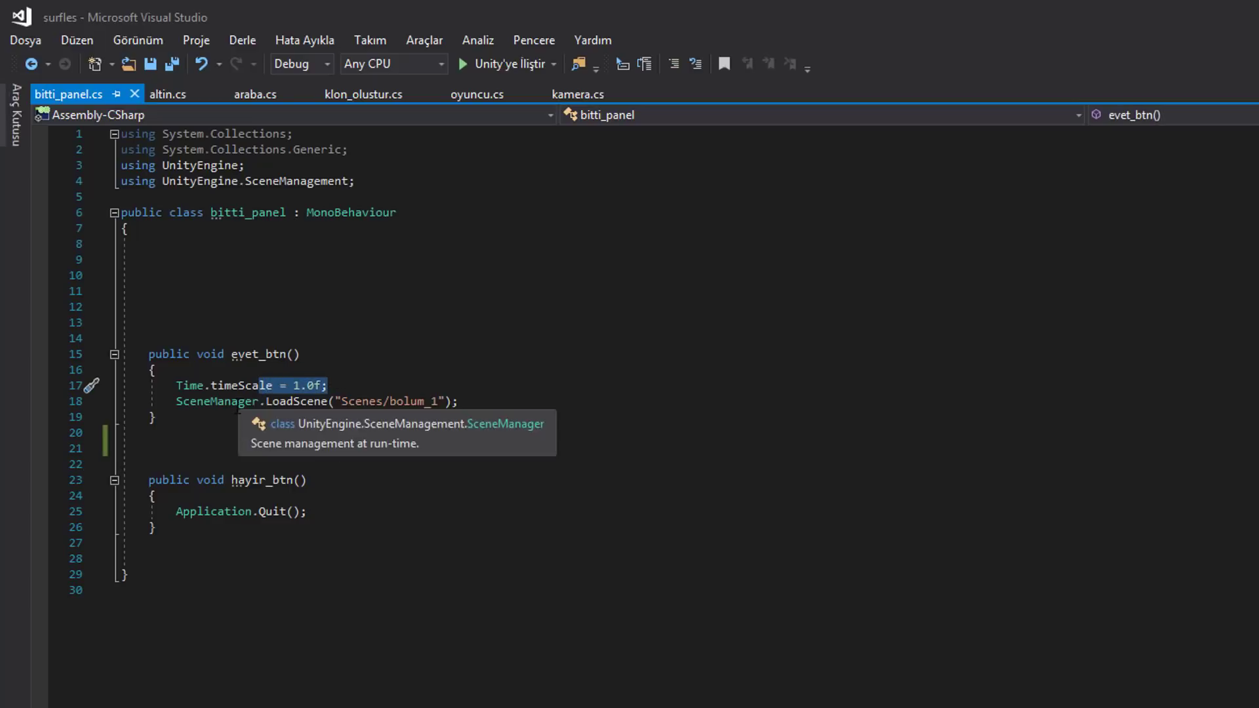
left_click_drag(238, 401, 445, 402)
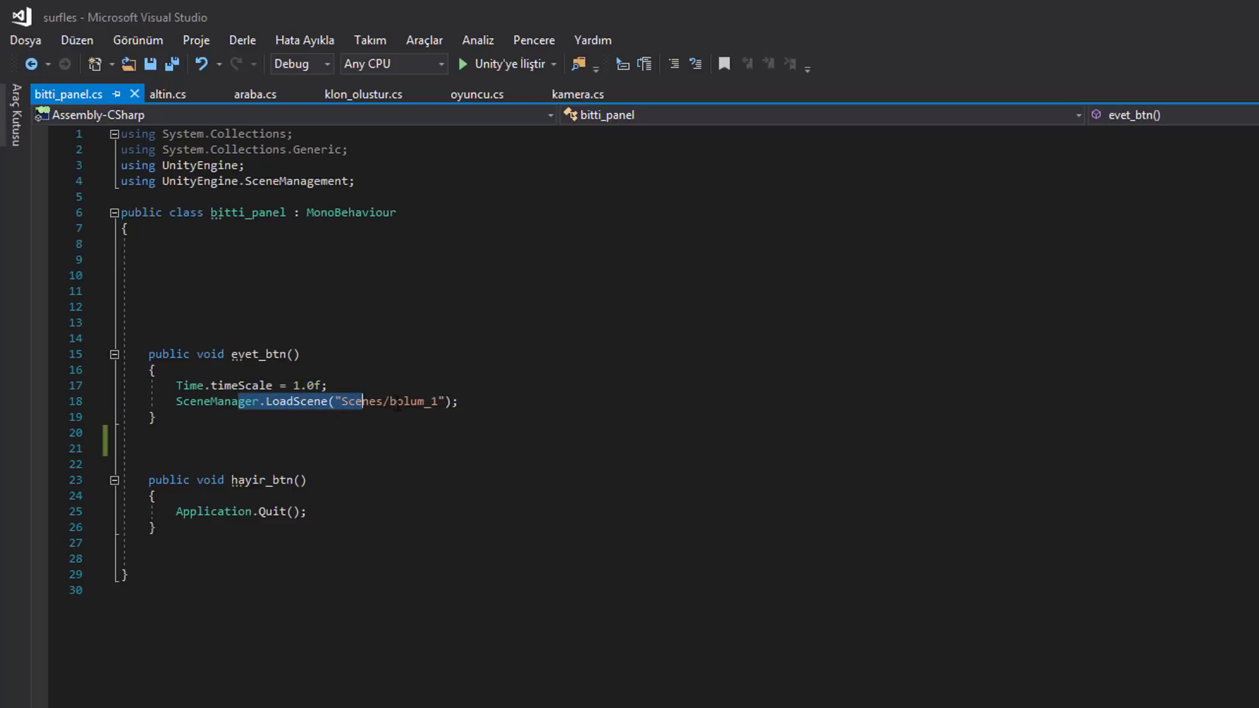
left_click(409, 607)
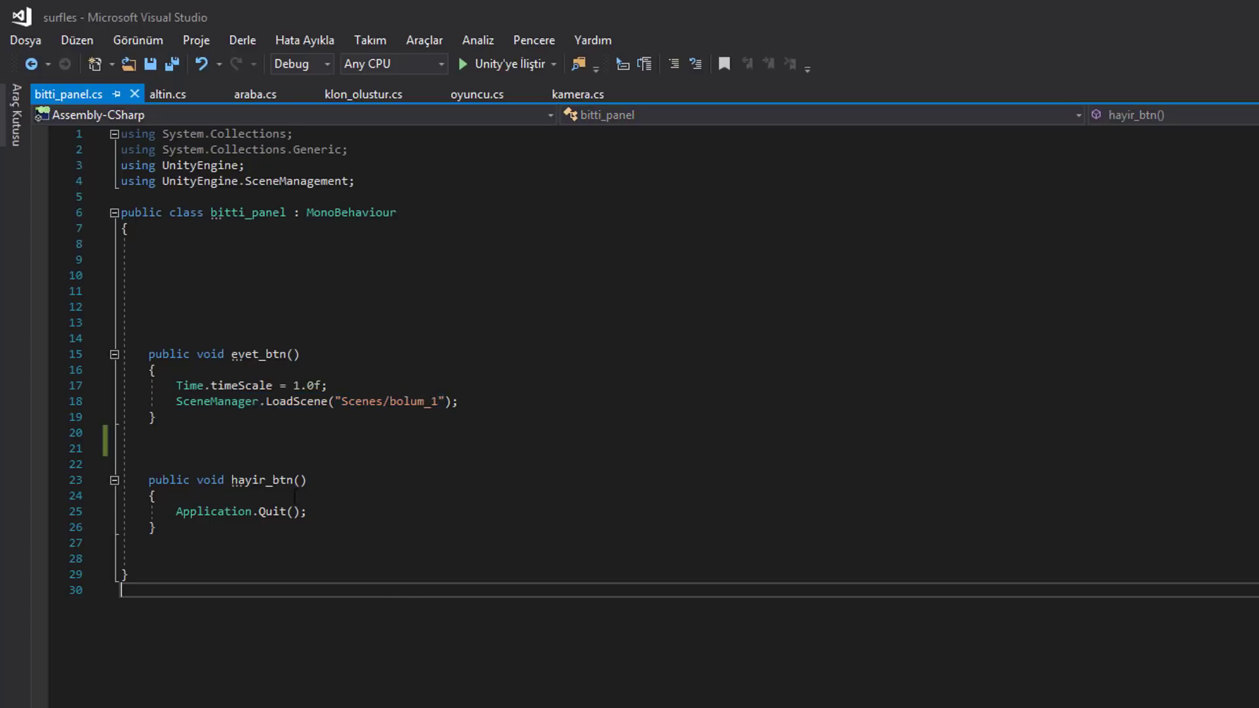
left_click_drag(231, 475, 306, 480)
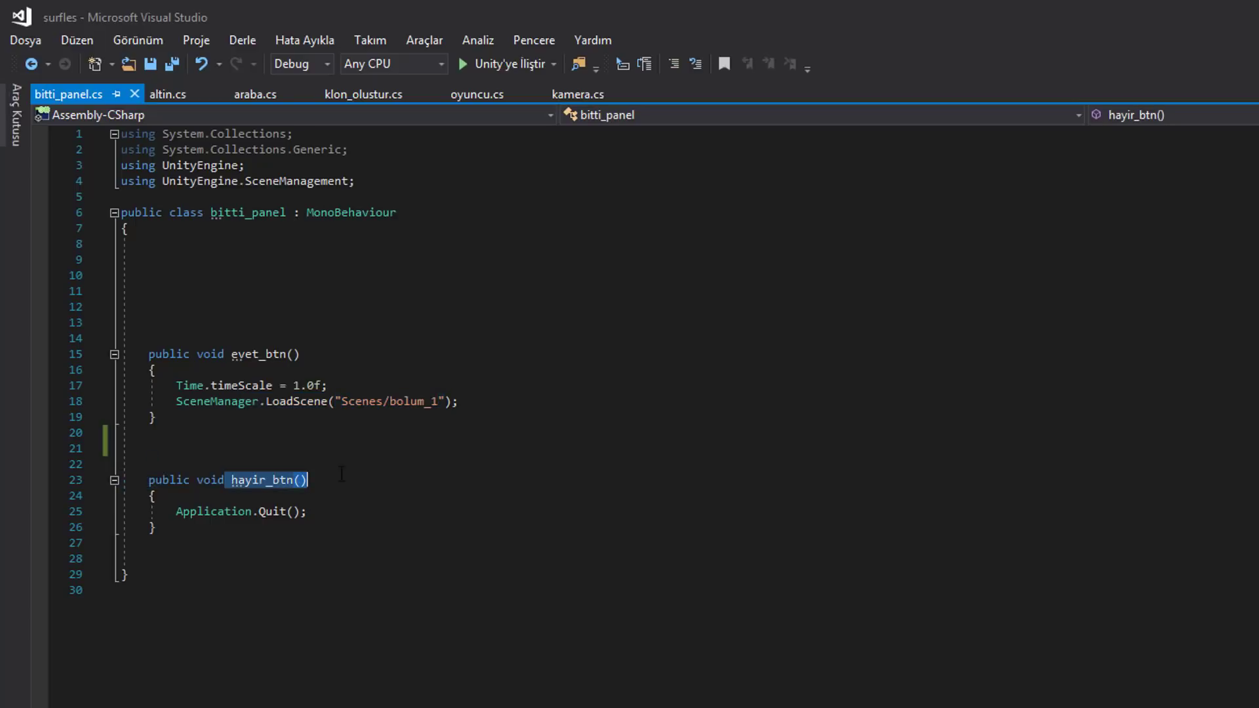
left_click(176, 512)
left_click_drag(176, 512, 318, 502)
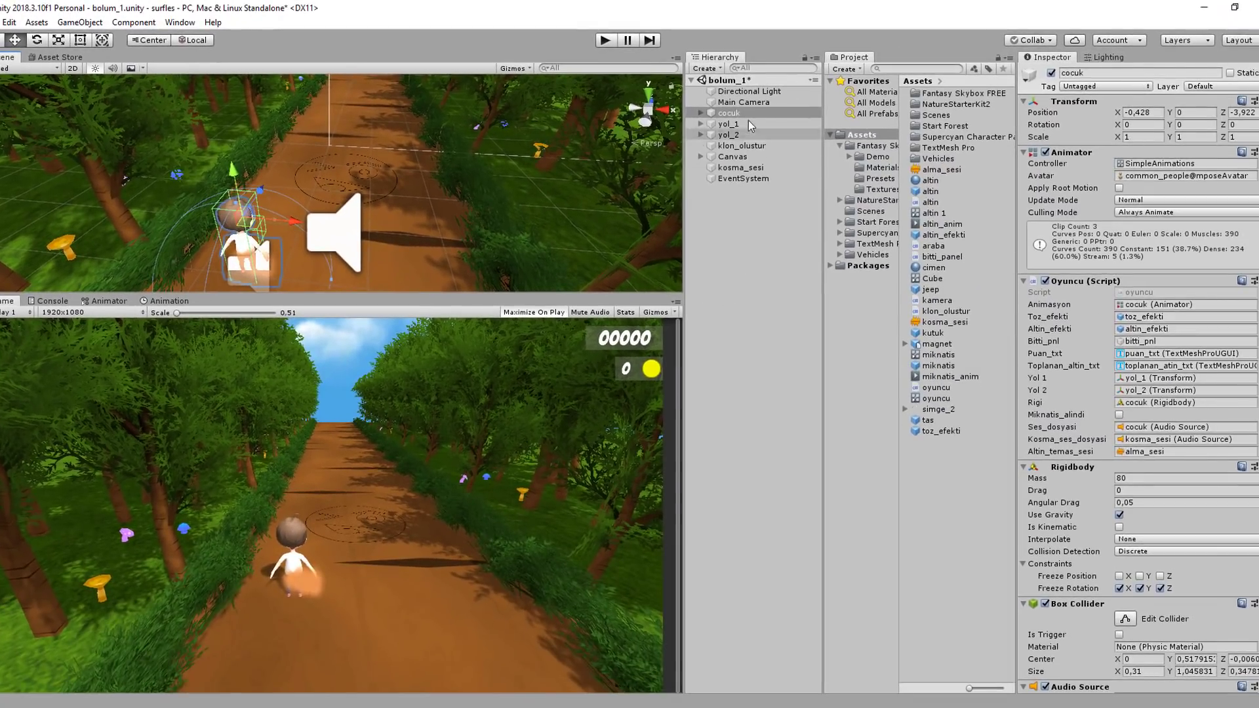
Assign takip_edilen_kup as the Main Camera script's follow target.
left_click(749, 92)
left_click(743, 101)
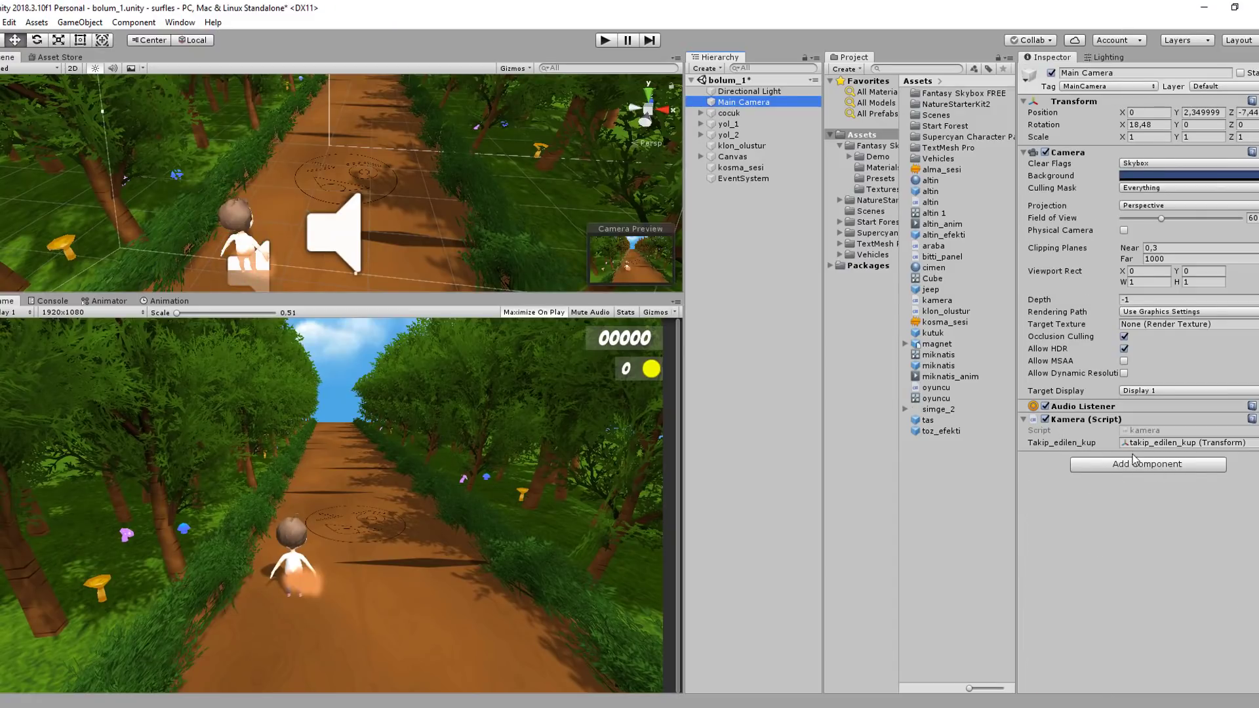
left_click(701, 113)
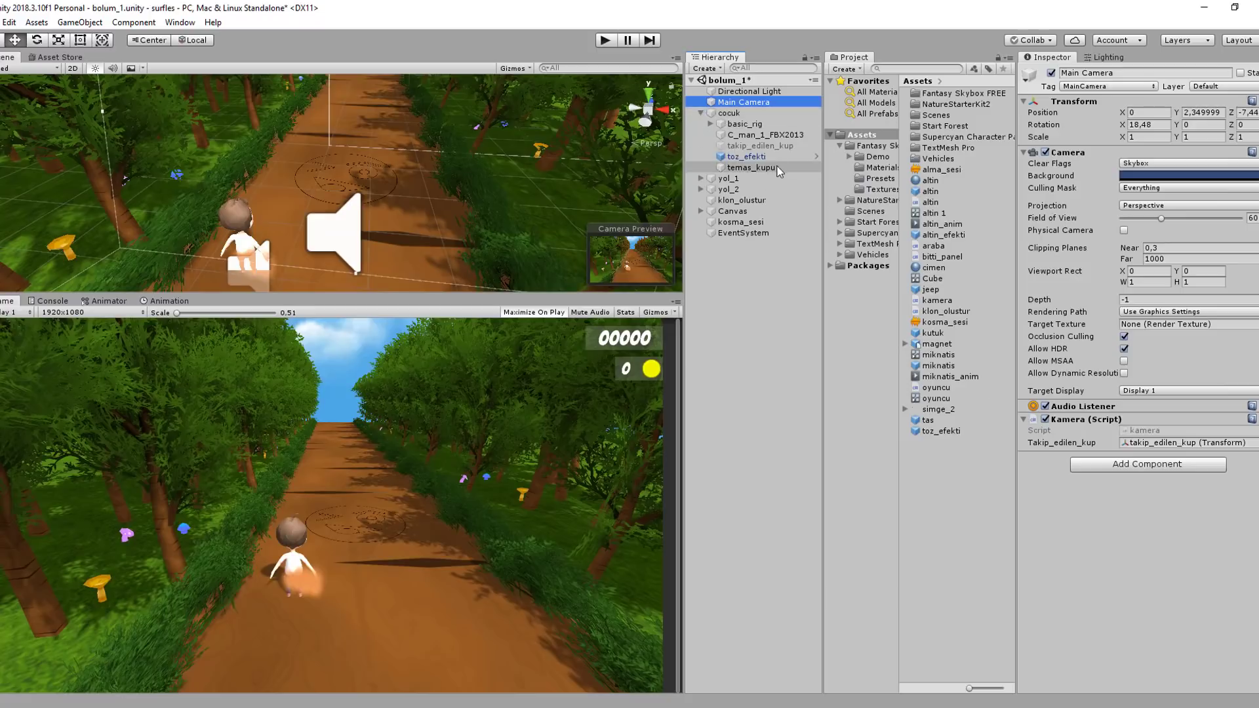
left_click_drag(779, 150, 1187, 443)
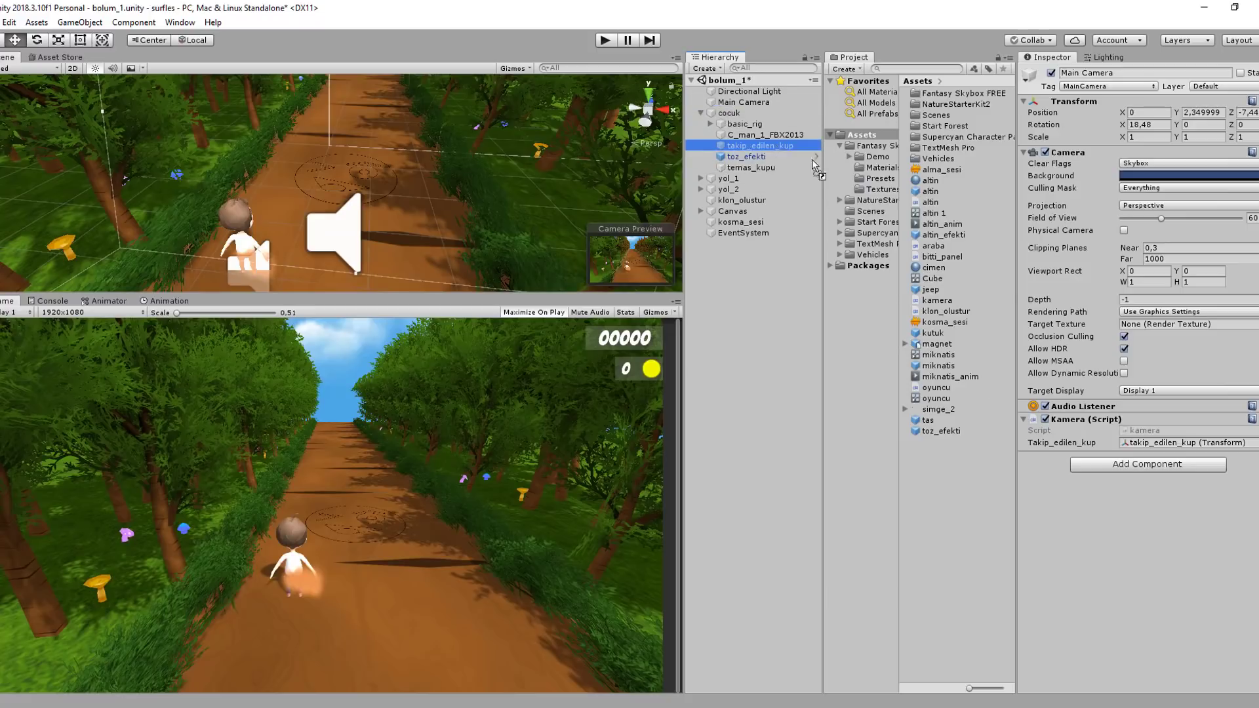
left_click(700, 113)
On cocuk, assign its Animator to Animasyon and toz_efekti to Toz_efekti.
left_click(728, 113)
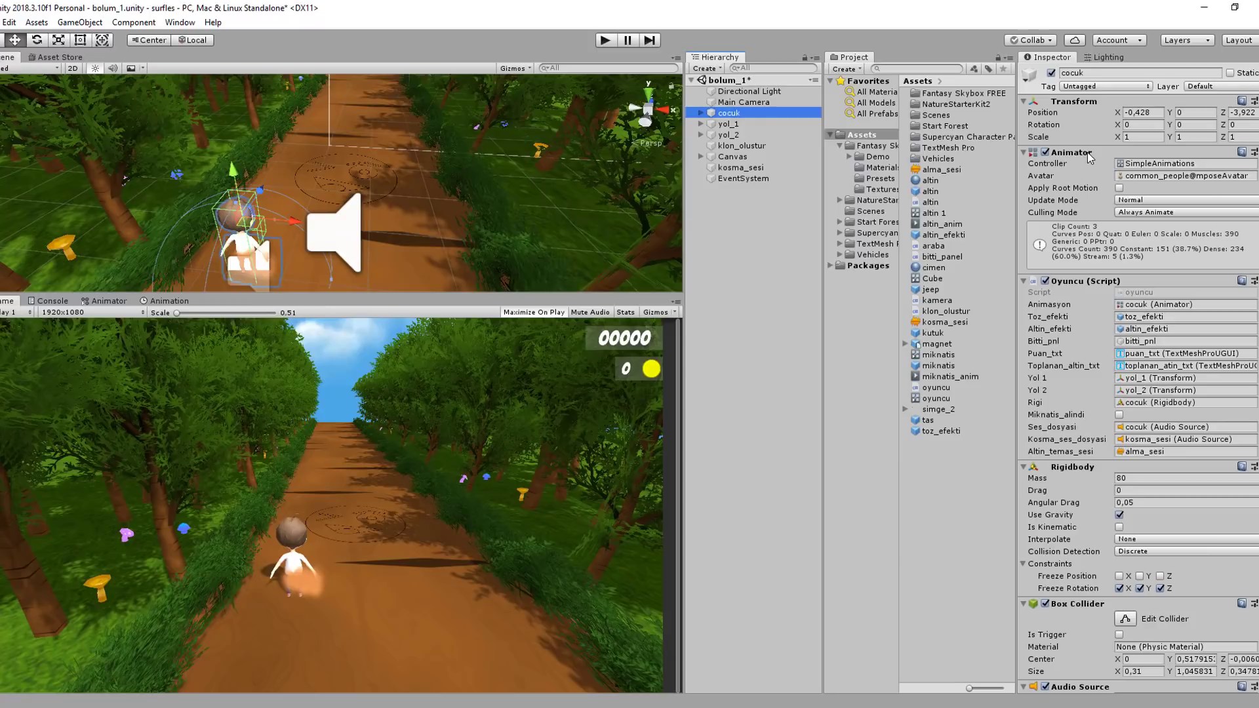
left_click_drag(1089, 154, 1149, 313)
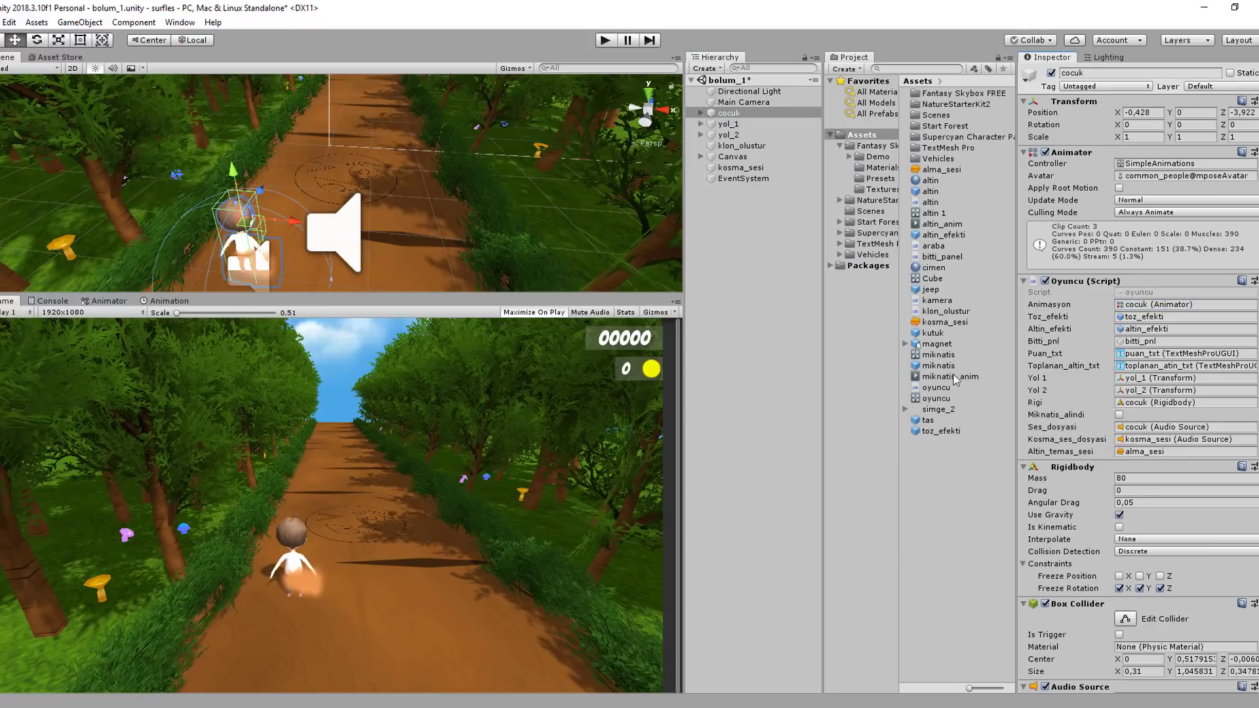
left_click_drag(942, 432, 1148, 321)
Play the runner across lanes, jumping a log, to collect 10 coins for score 00050, then stop.
left_click(740, 167)
left_click(605, 40)
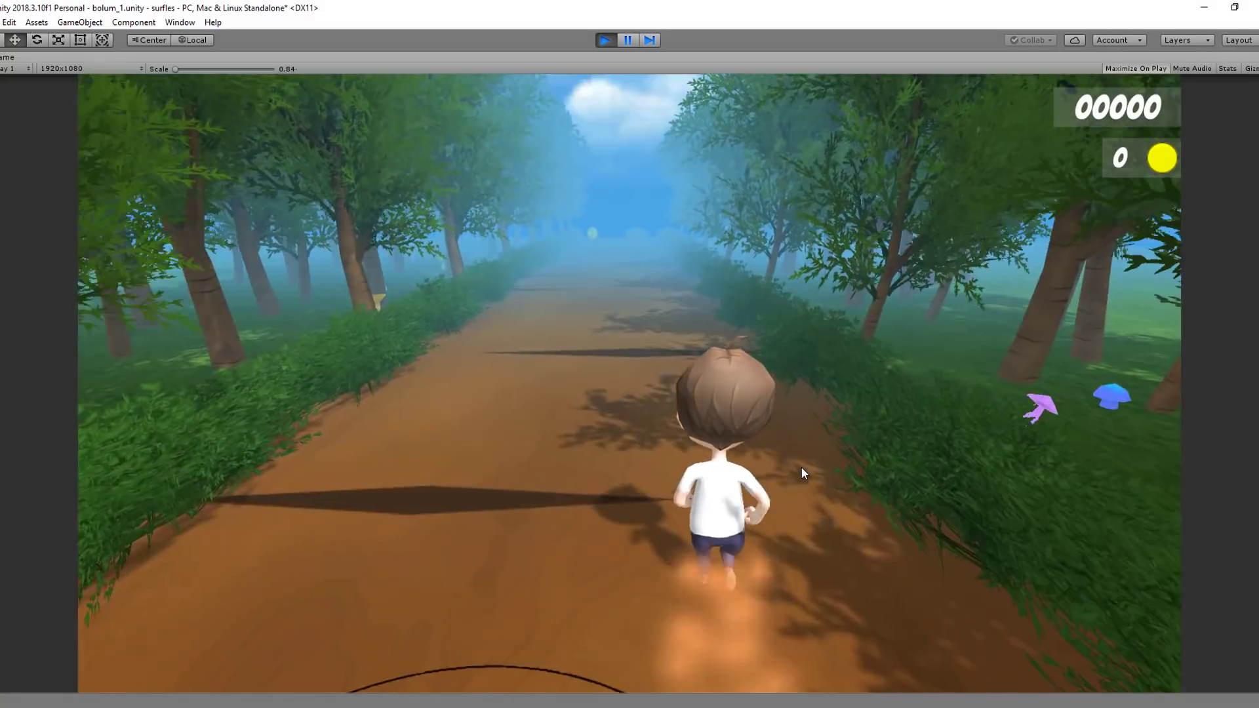
key("Left")
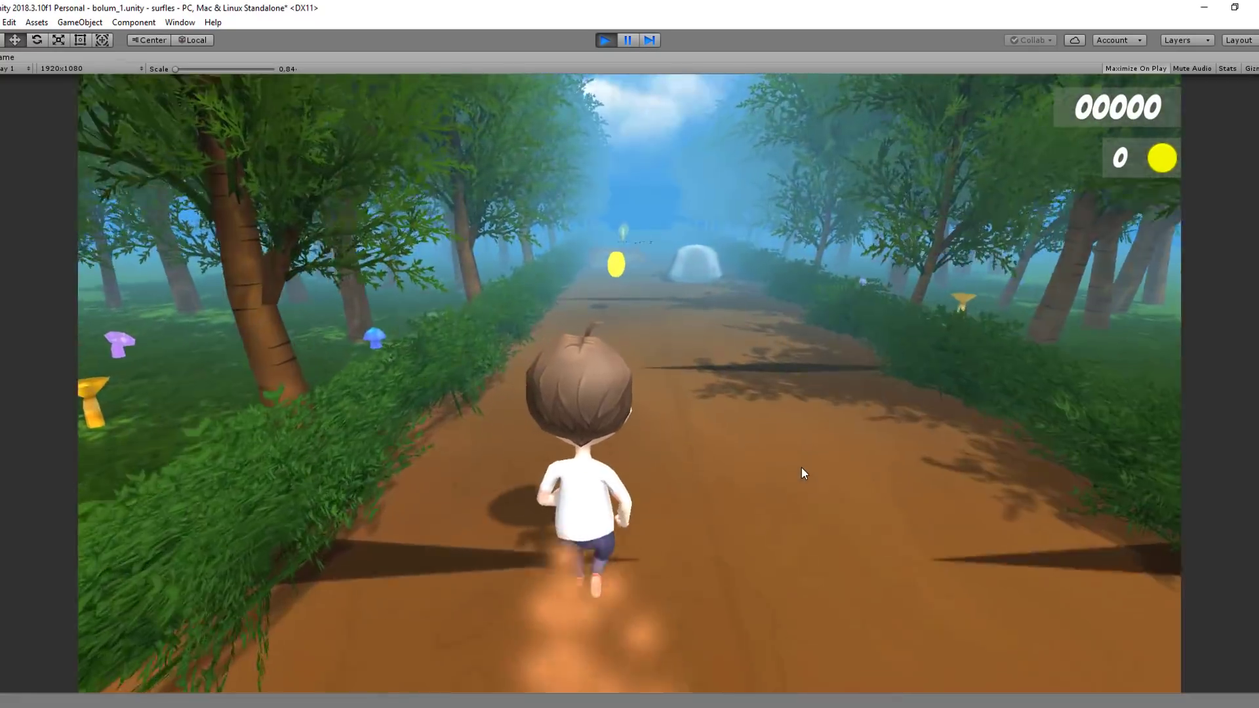
key("Up")
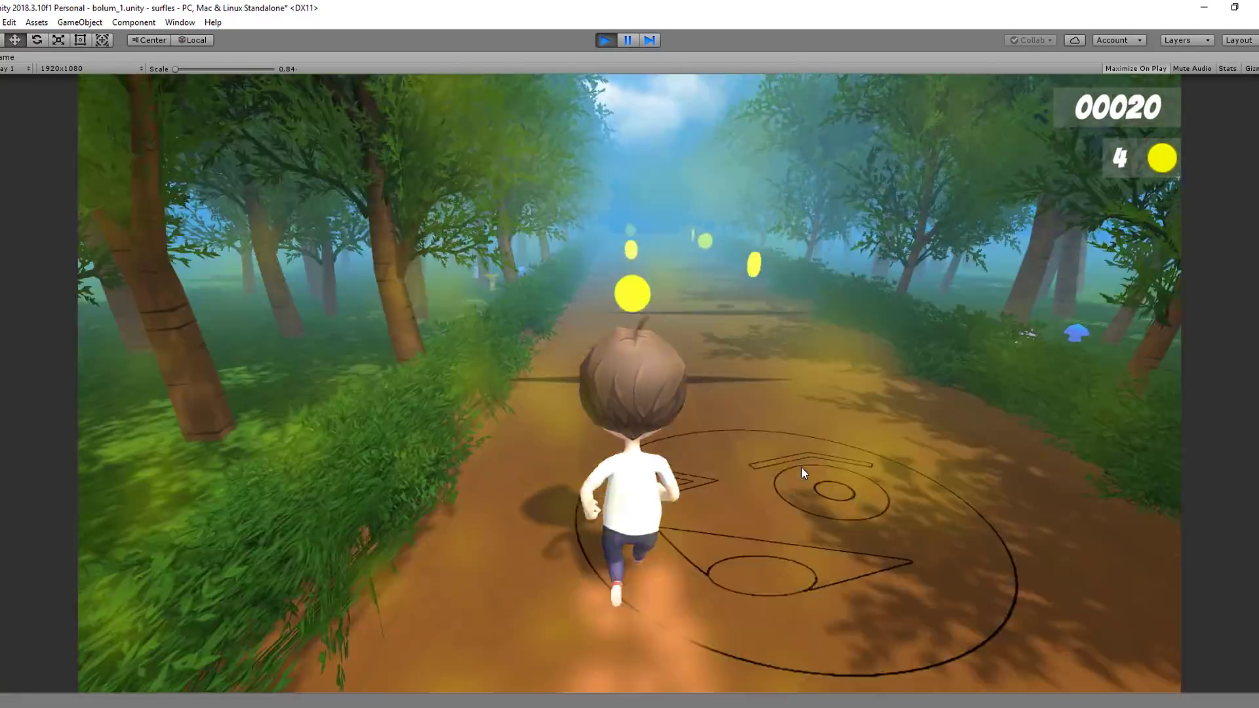
key("Right")
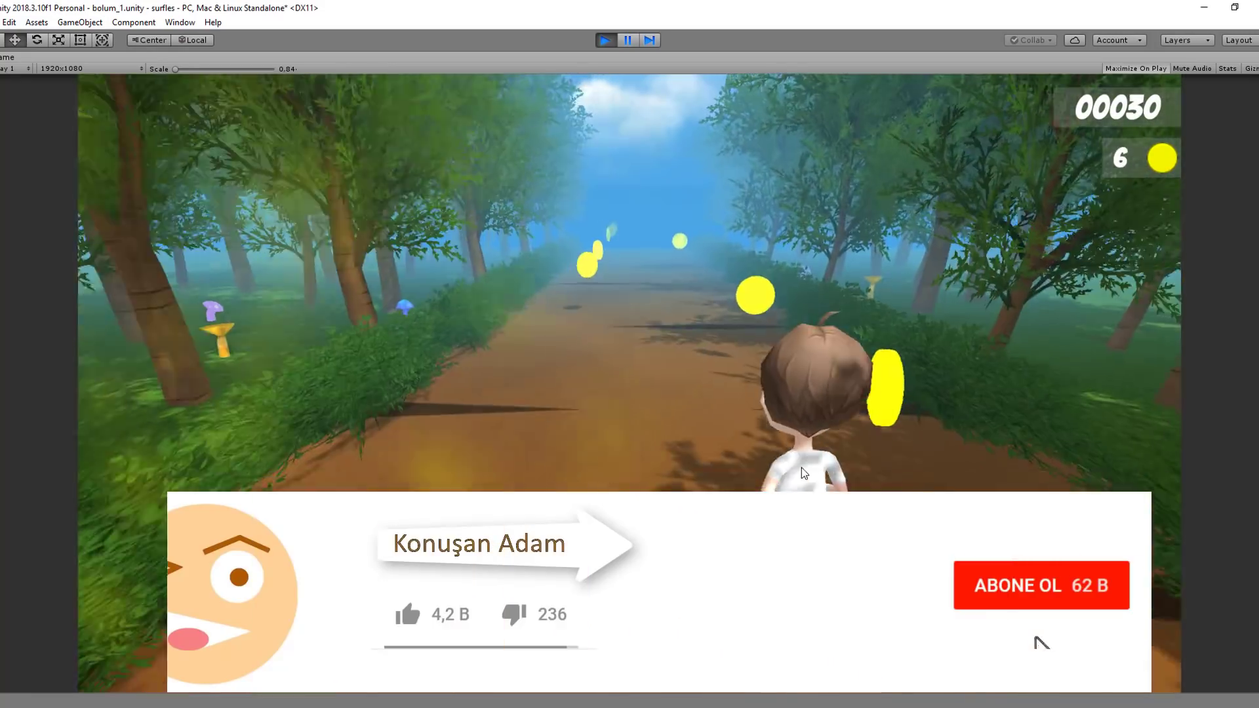
key("Left")
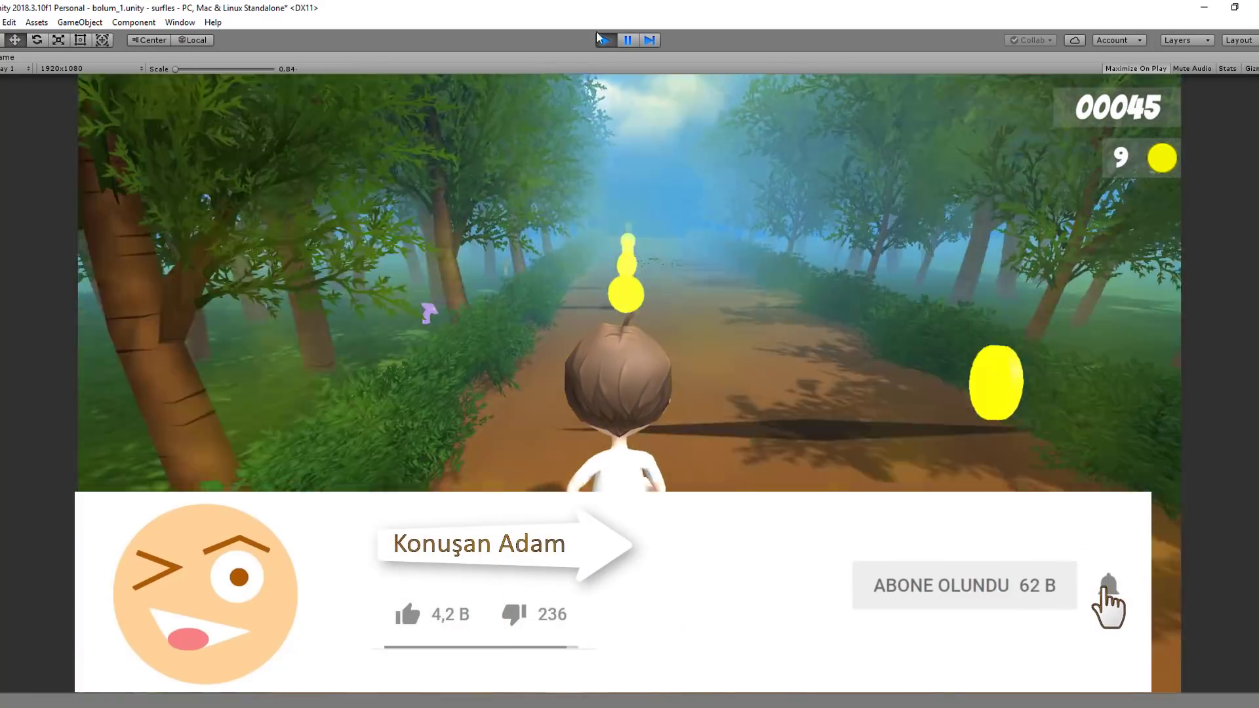
left_click(606, 41)
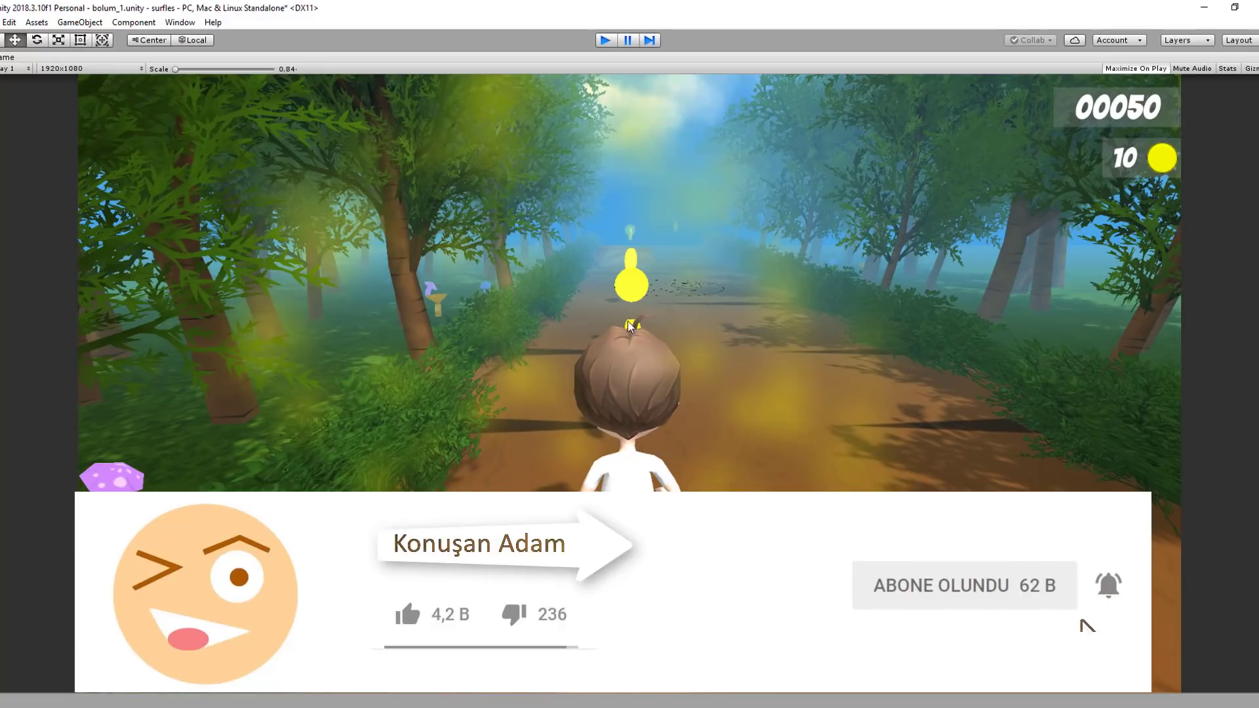